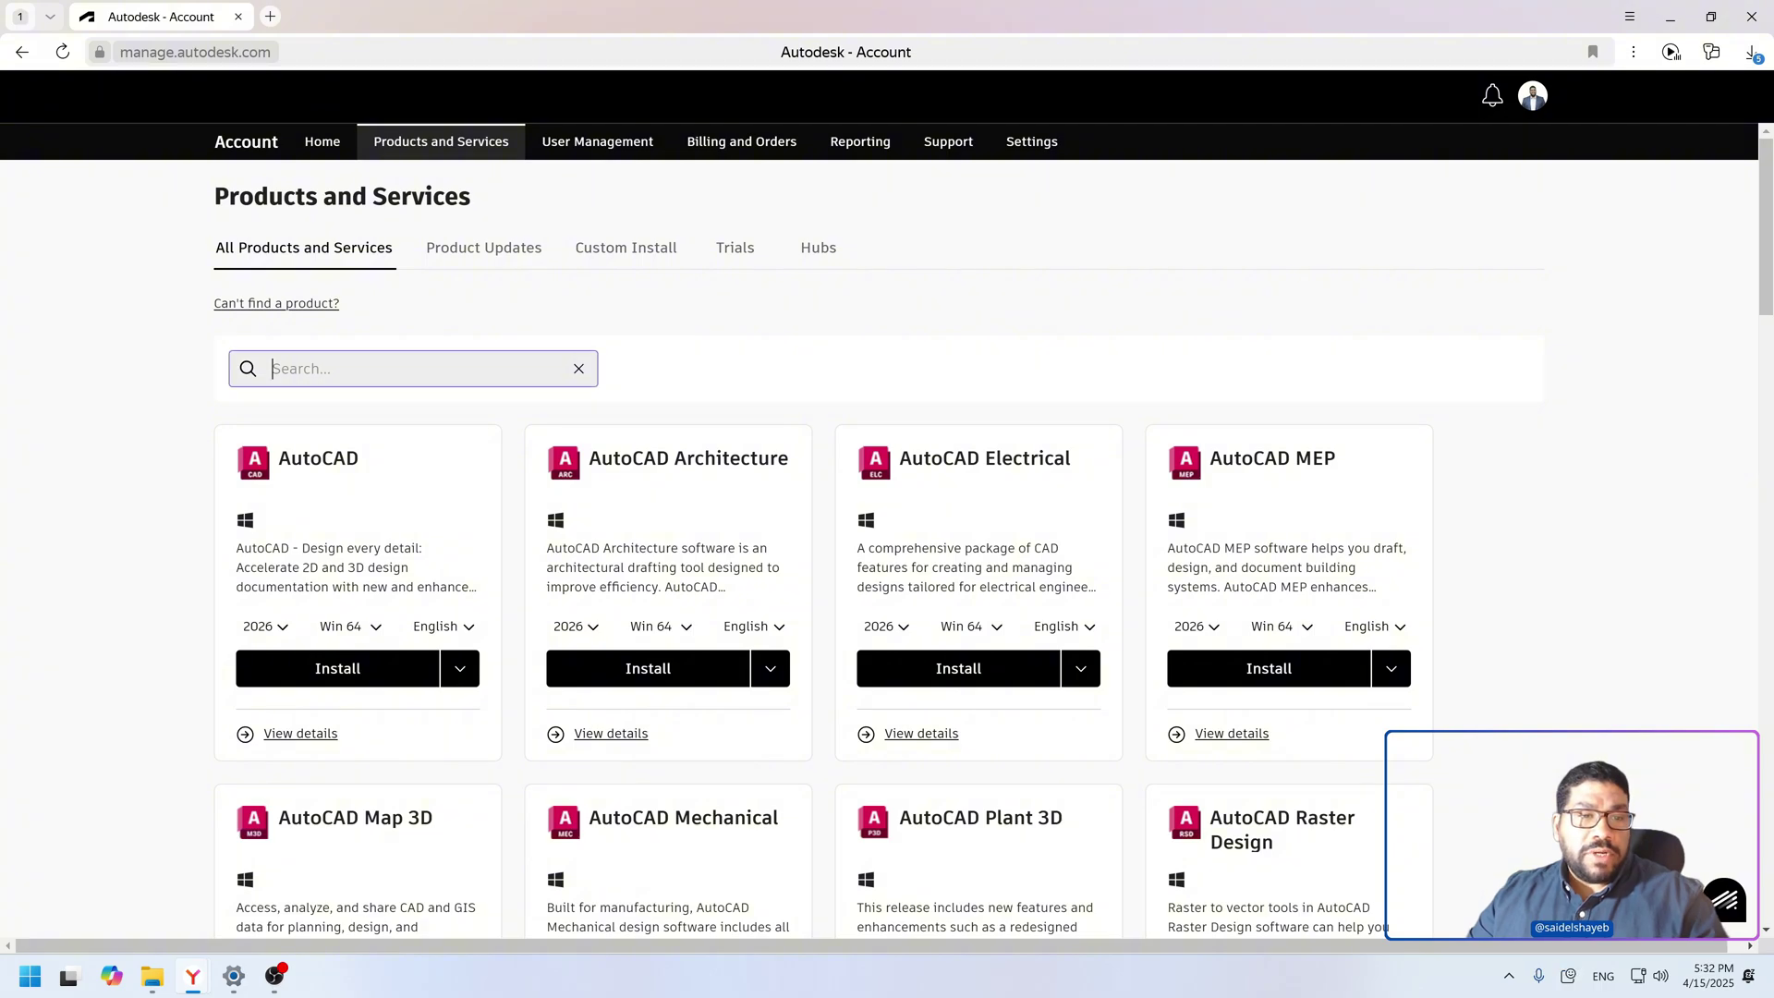
Step: Search the Autodesk products for Revit and choose version 2026 for the Revit product
type("revit")
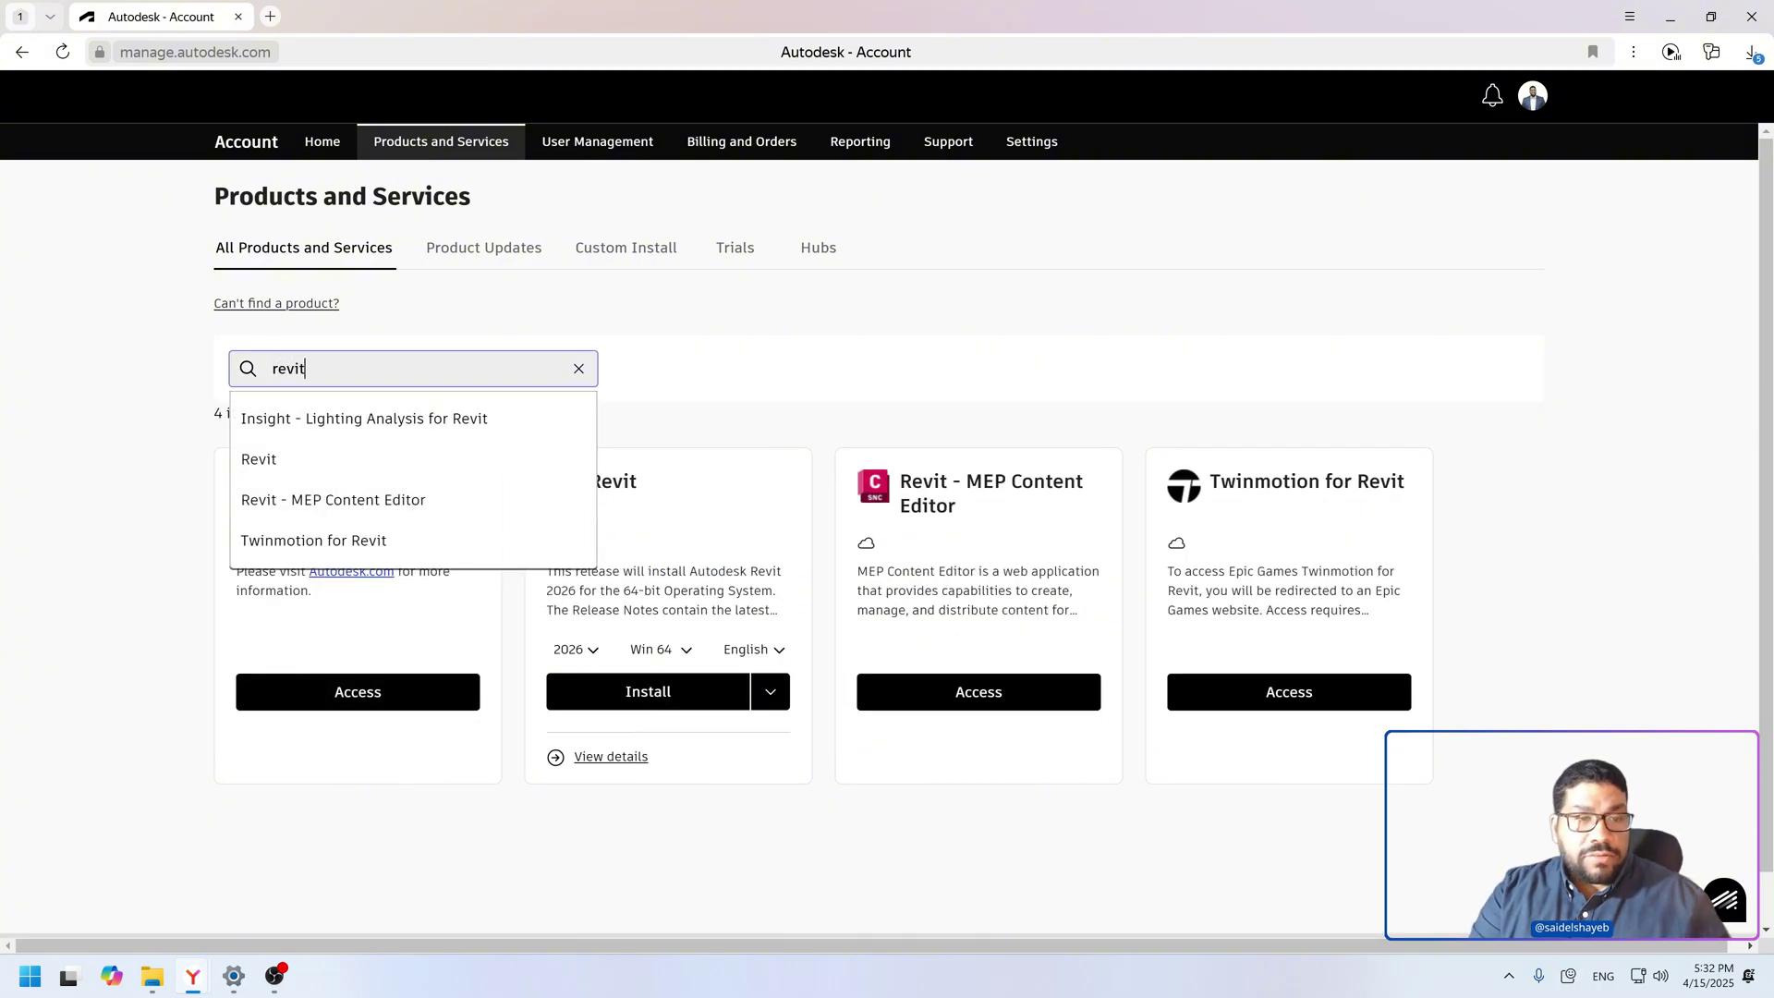
left_click(373, 479)
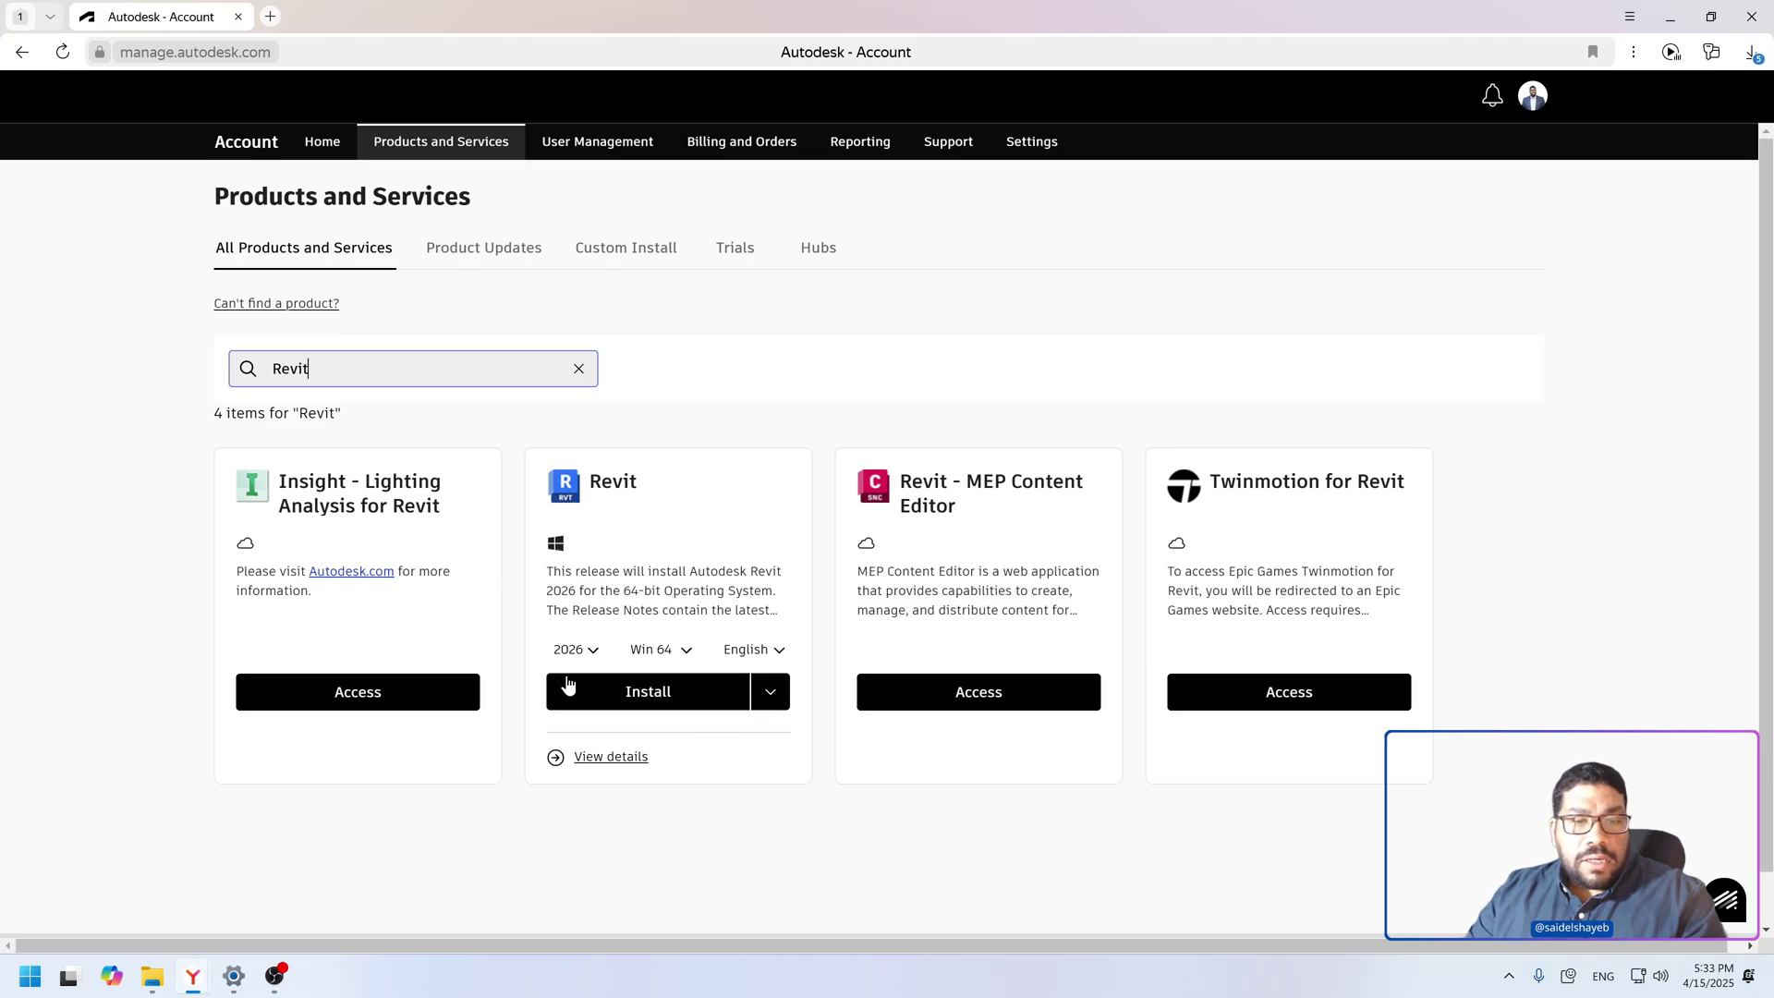
left_click(580, 650)
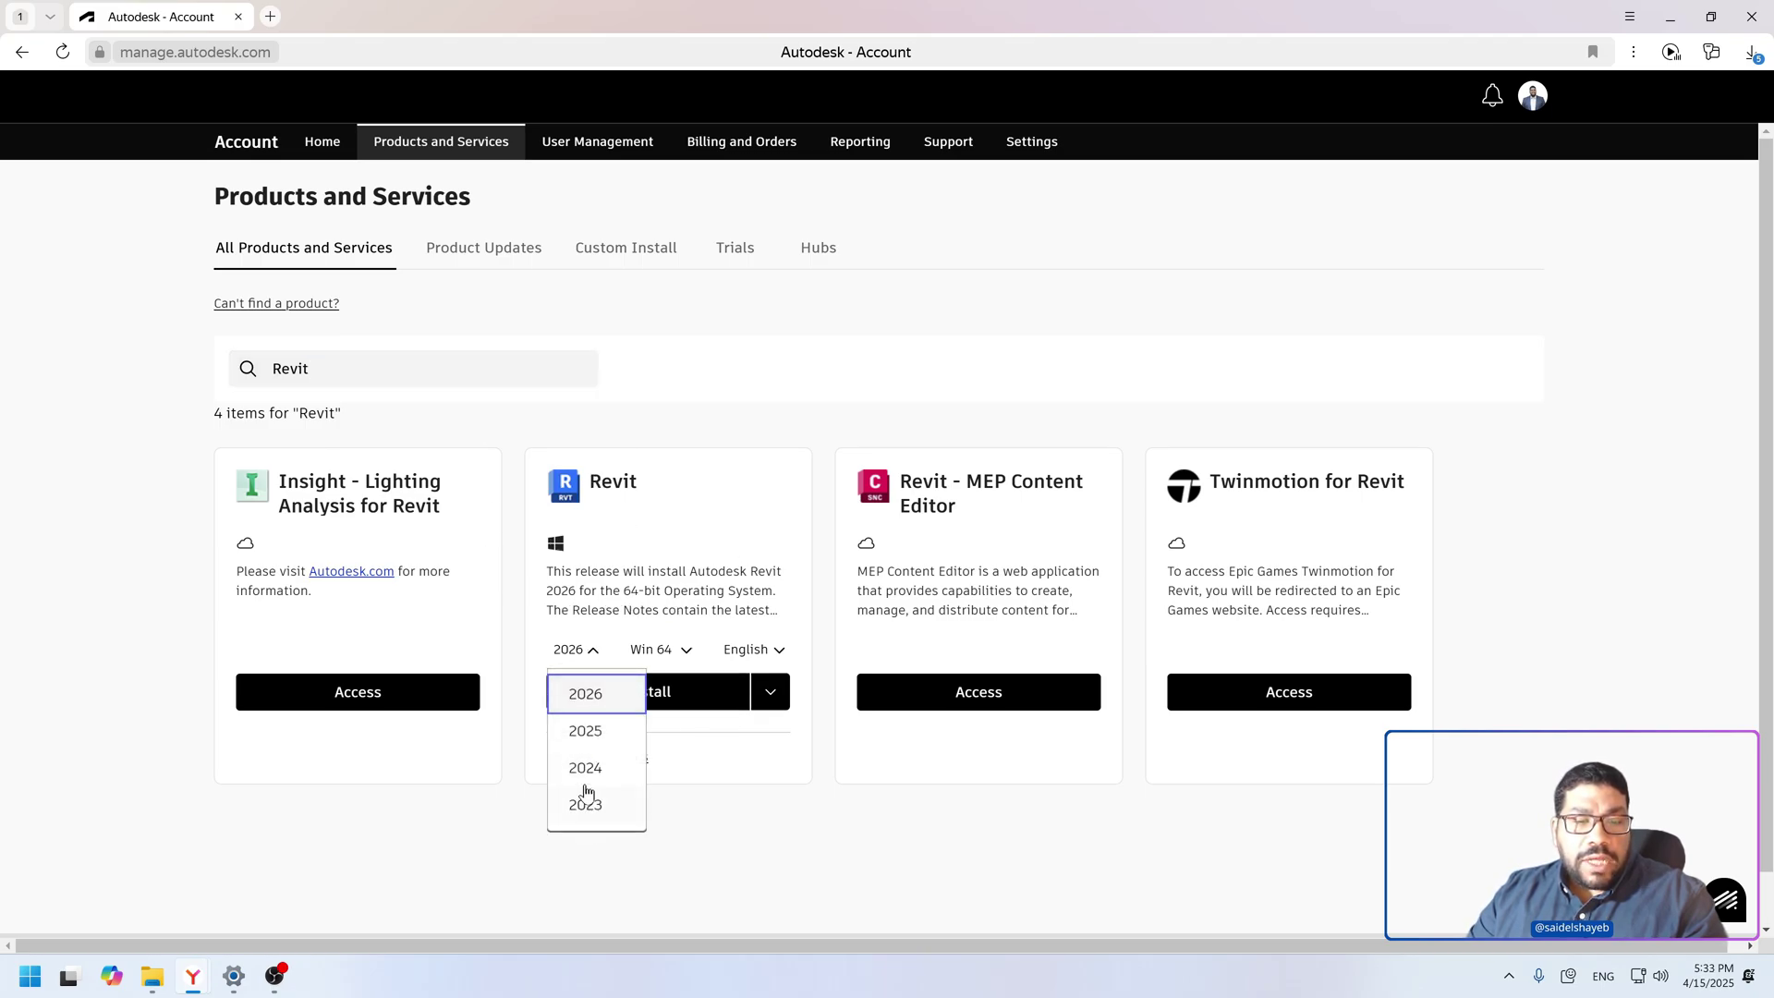
left_click(588, 694)
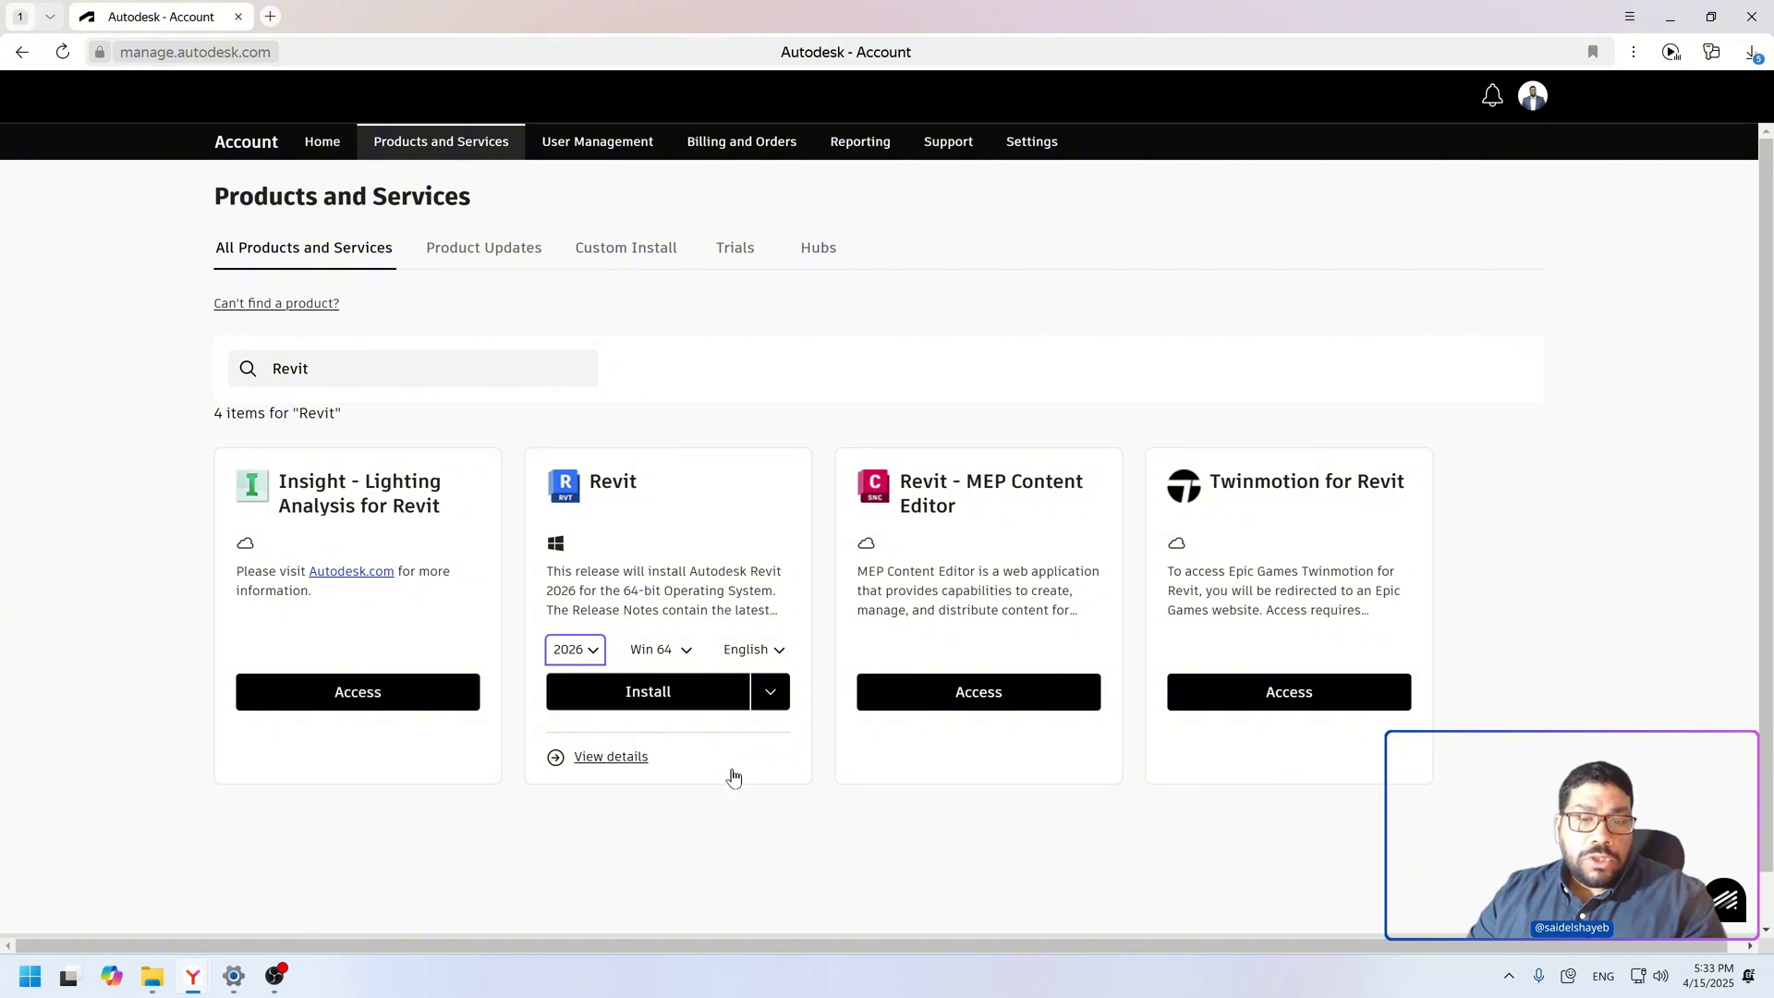
Step: Request the Revit installation, accept the Autodesk terms and save the setup file
left_click(692, 707)
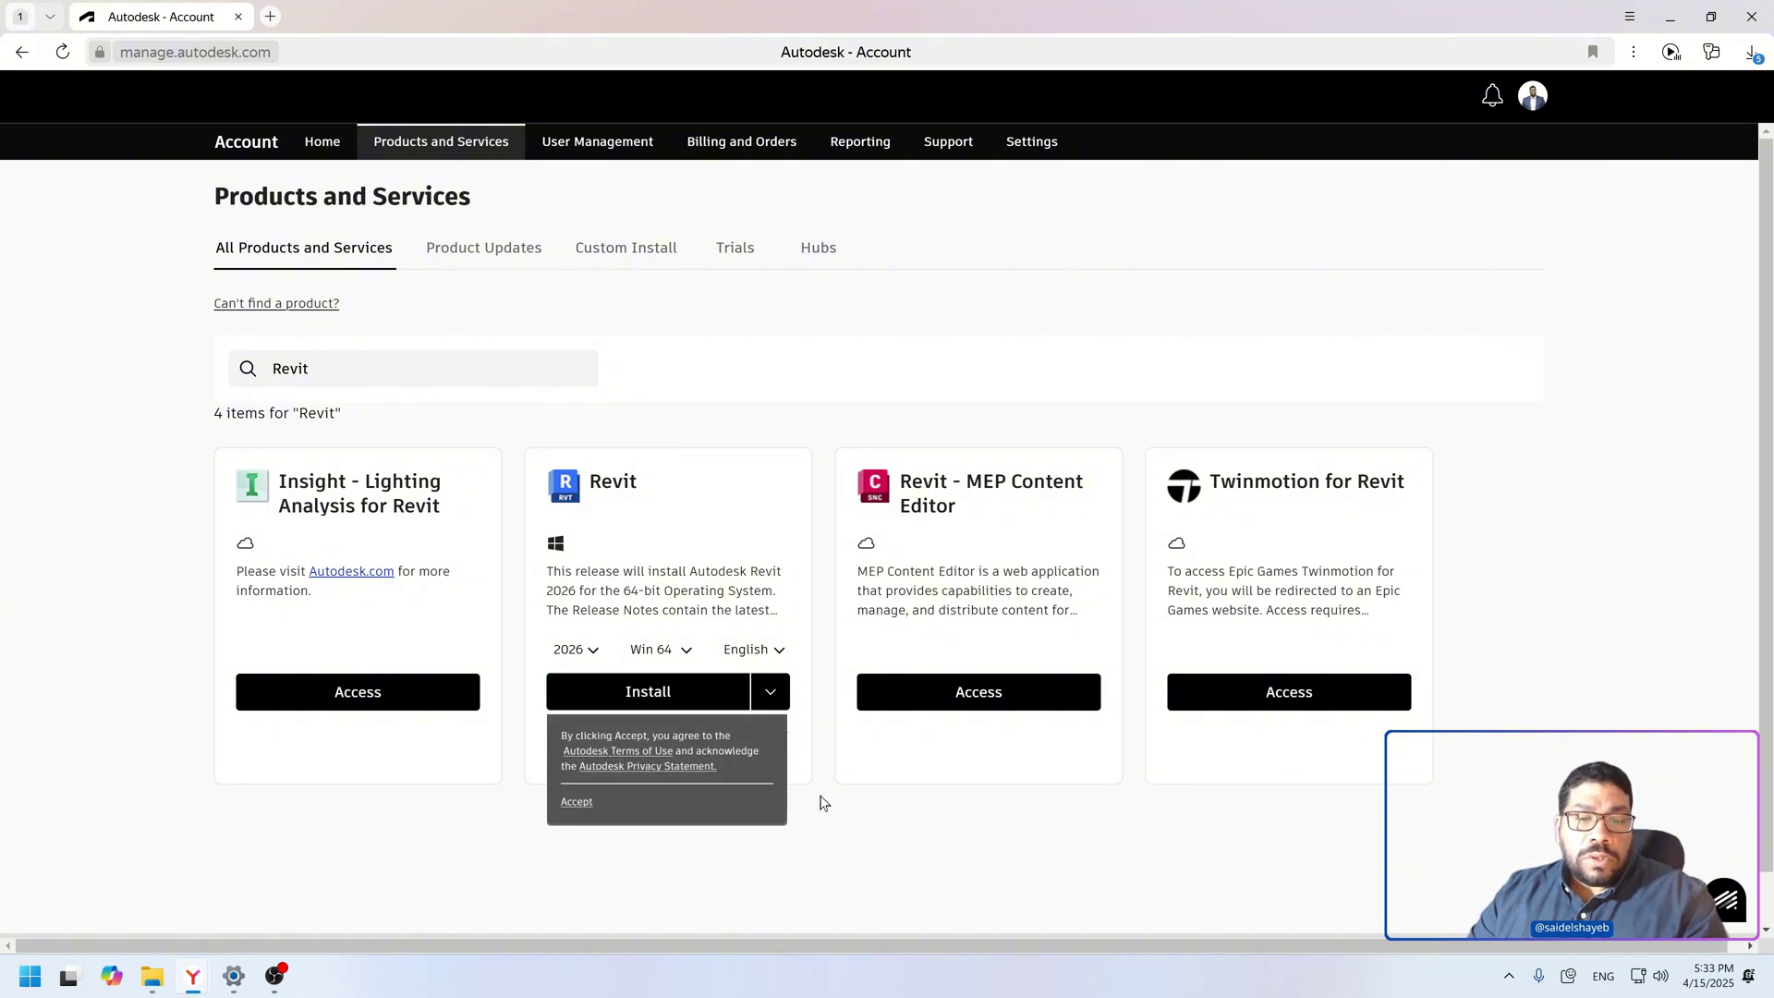
left_click(577, 802)
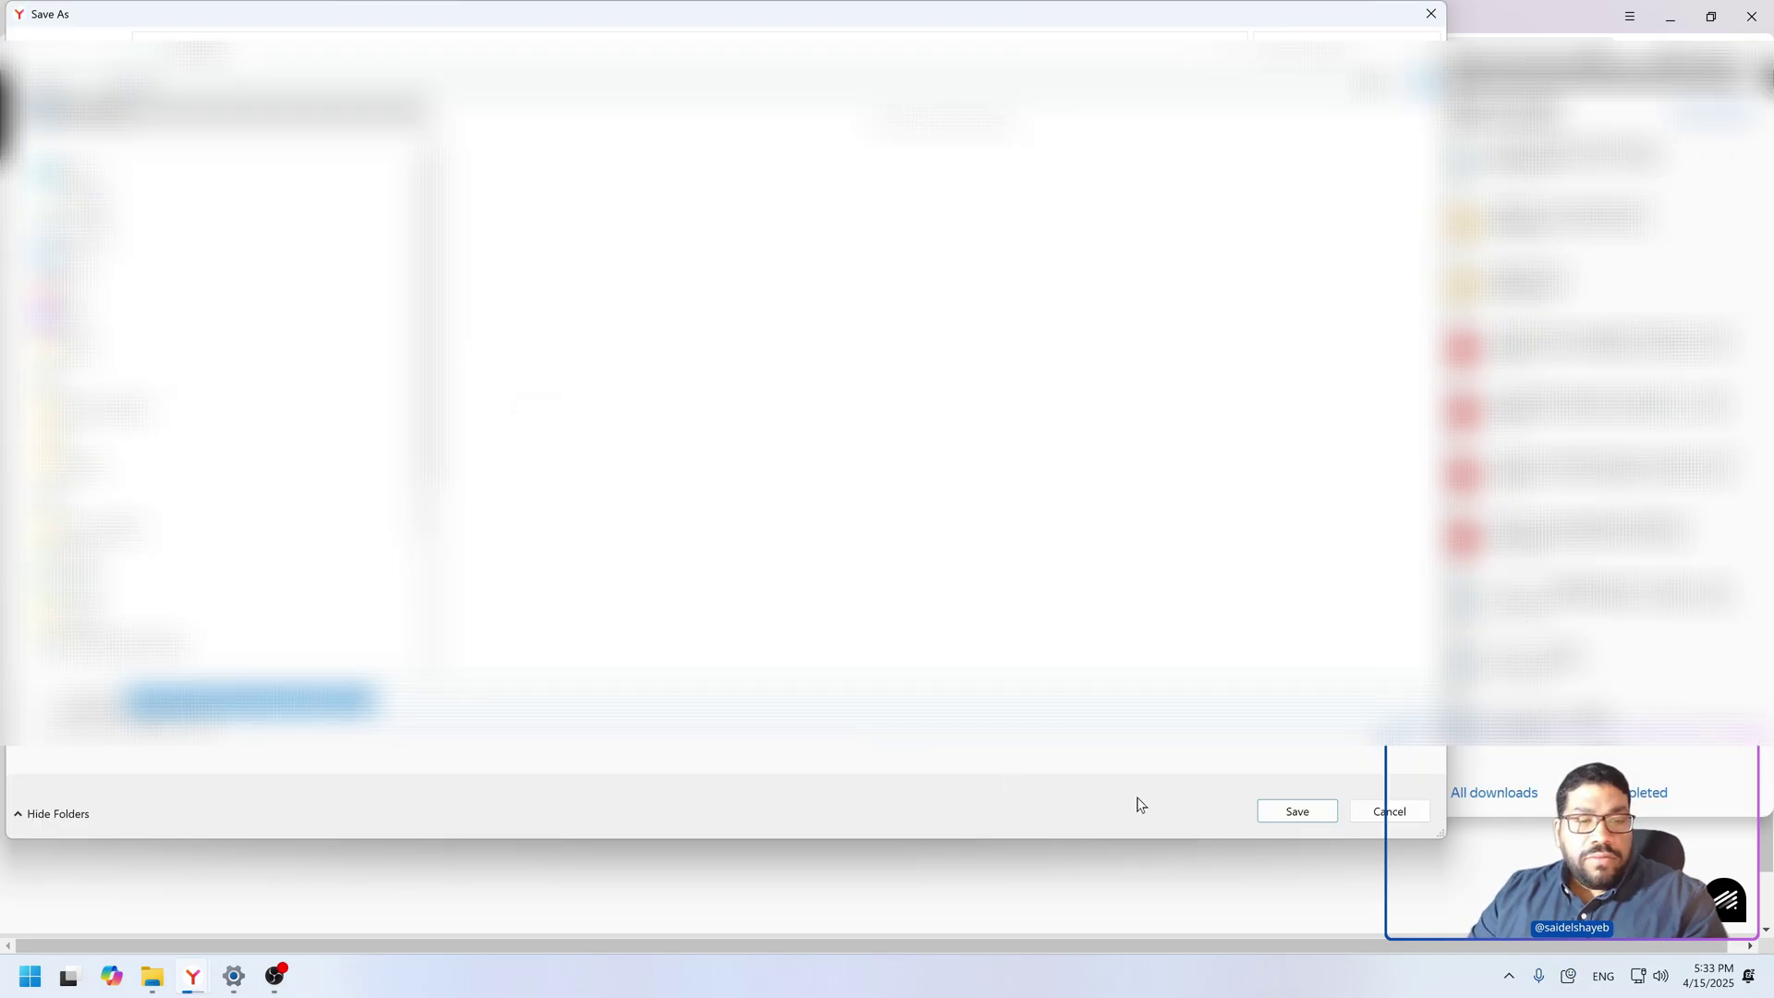
left_click(1295, 812)
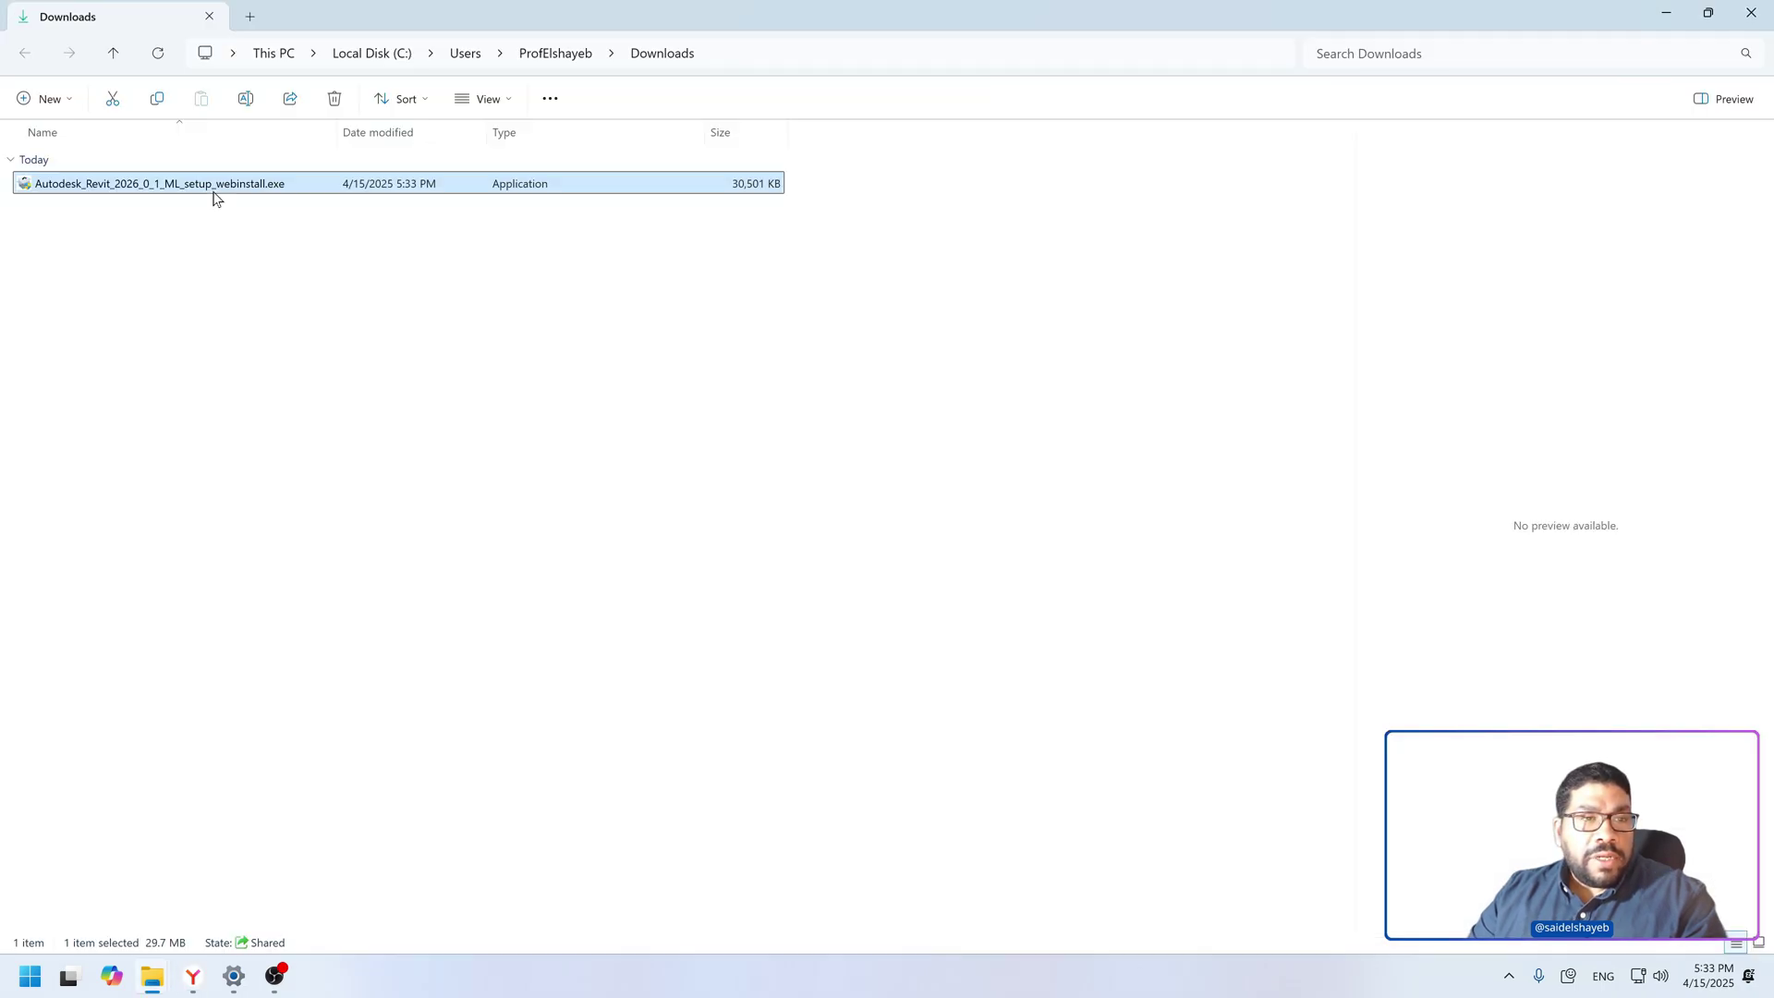
Step: Run Autodesk_Revit_2026_0_1_ML_setup_webinstall.exe from Downloads and continue past the included update page
double_click(215, 194)
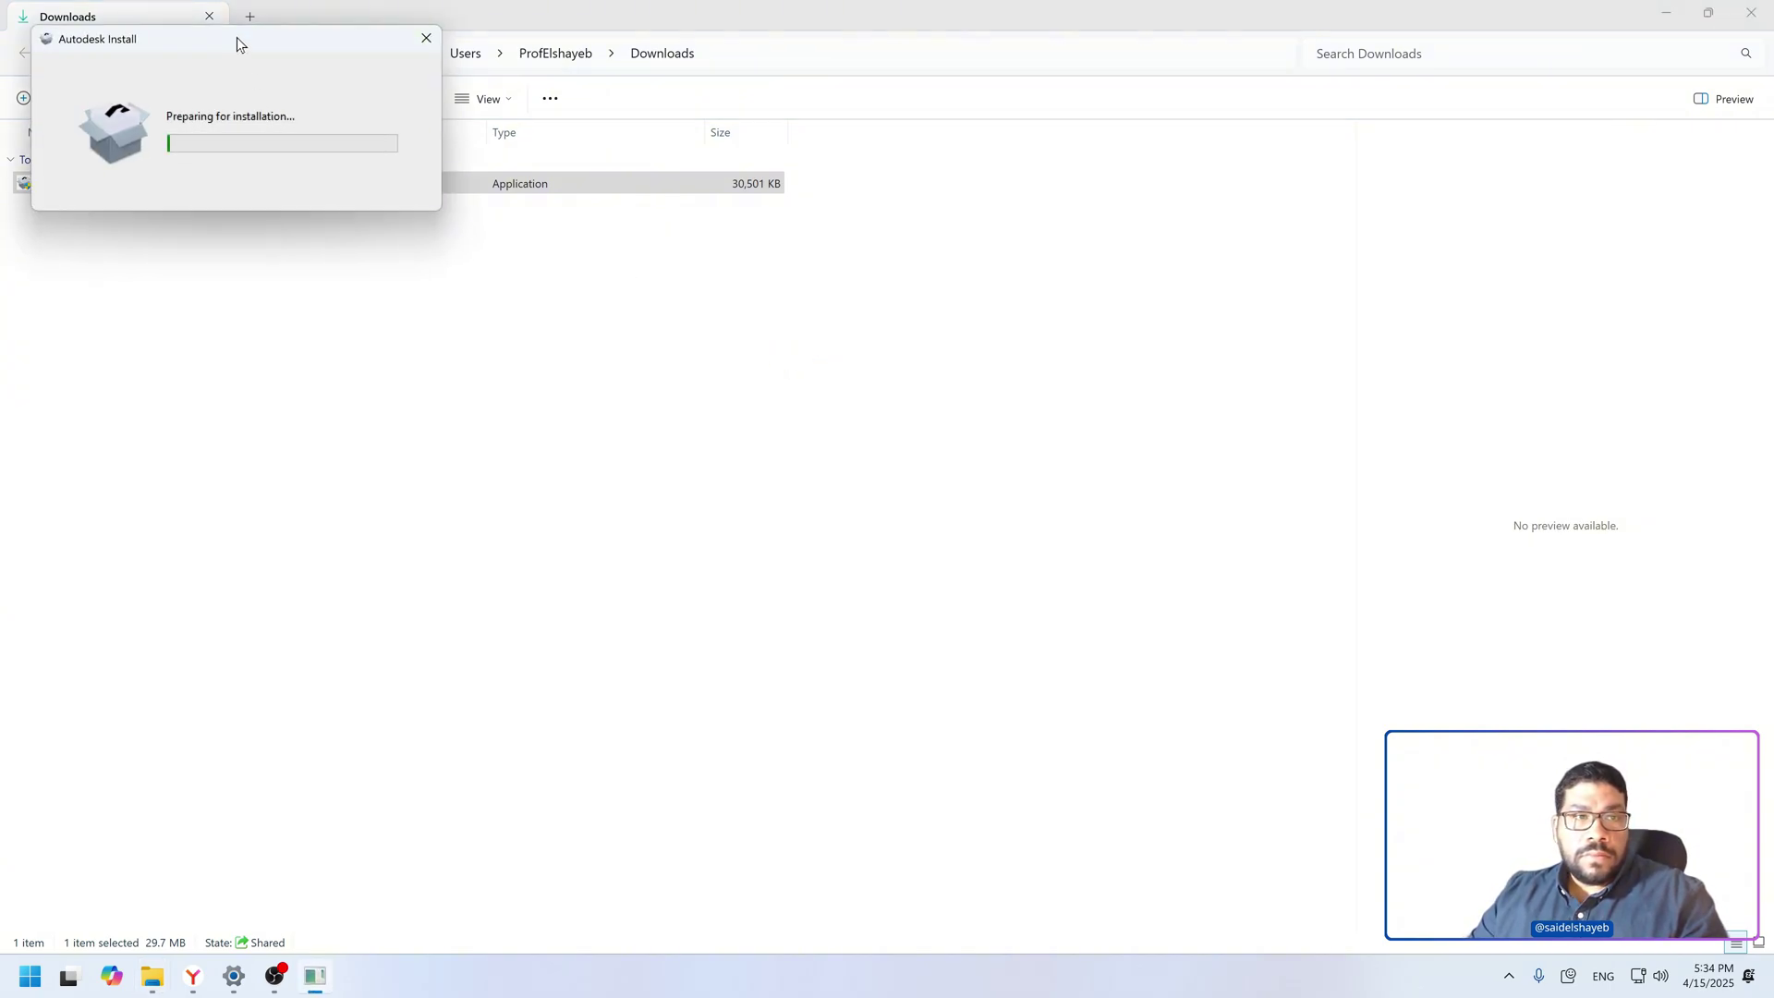
left_click_drag(237, 37, 798, 330)
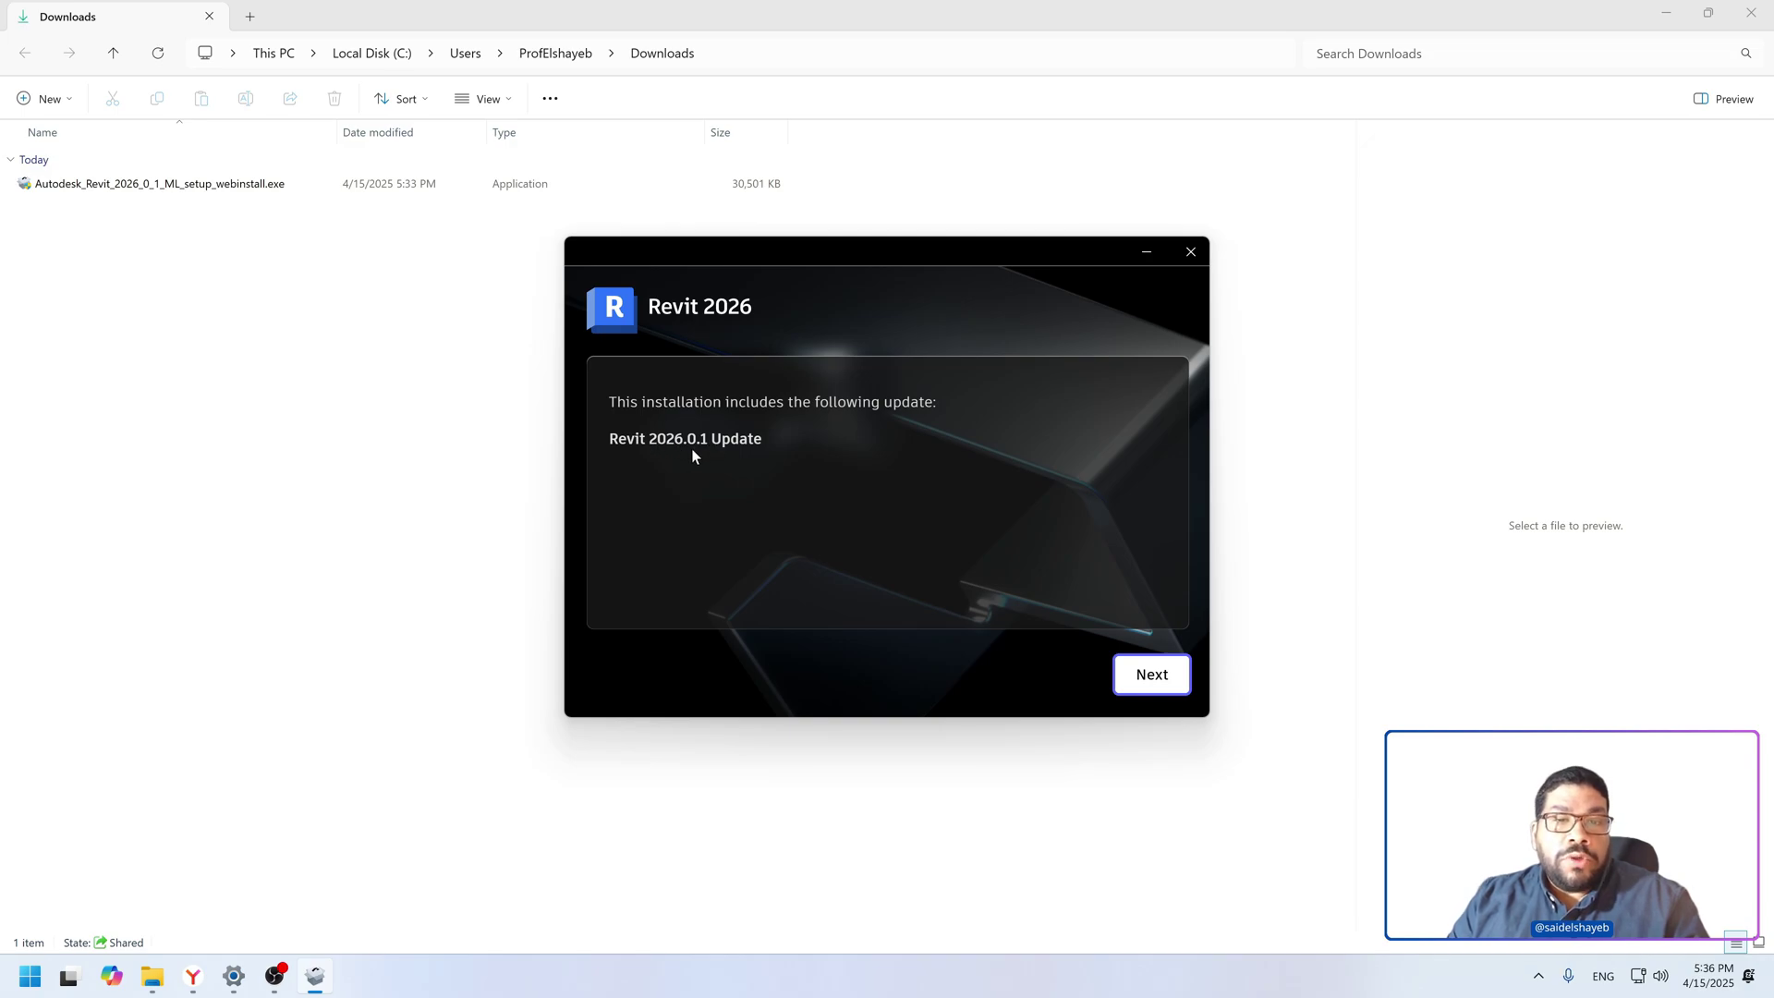
left_click(1129, 680)
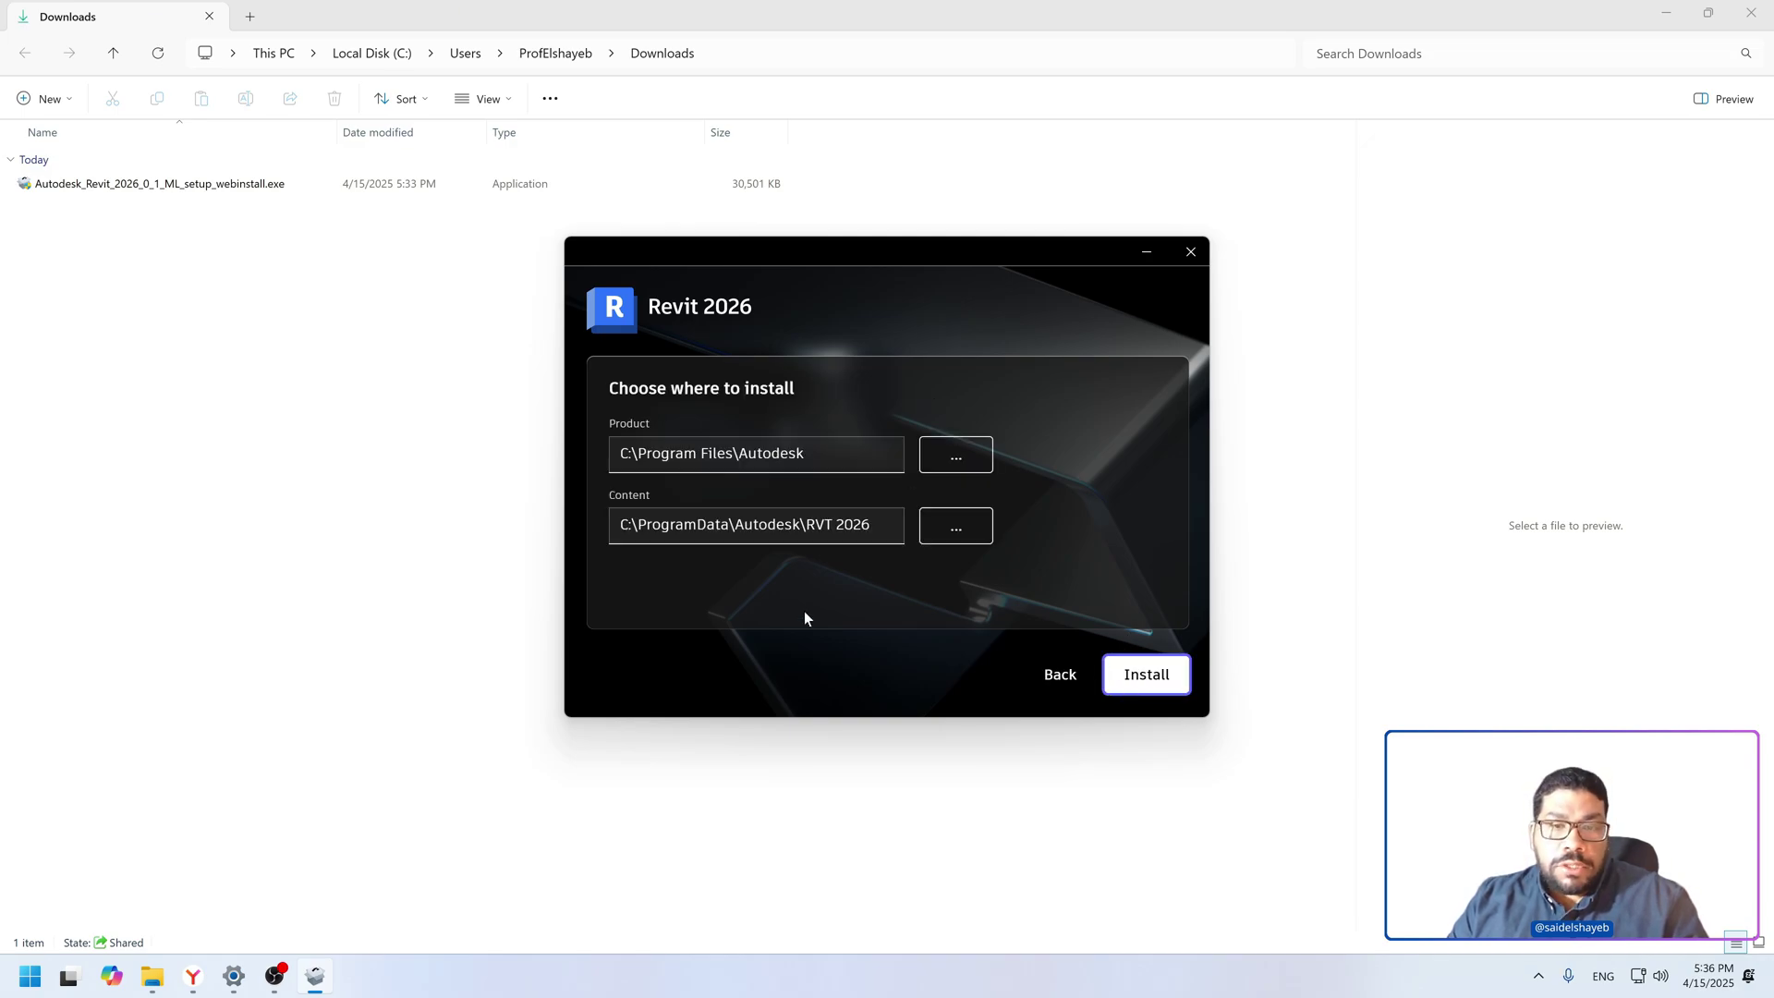
Step: Check the install locations and install Revit with product path C:\Program Files\Autodesk and content path C:\ProgramData\Autodesk\RVT 2026
triple_click(799, 453)
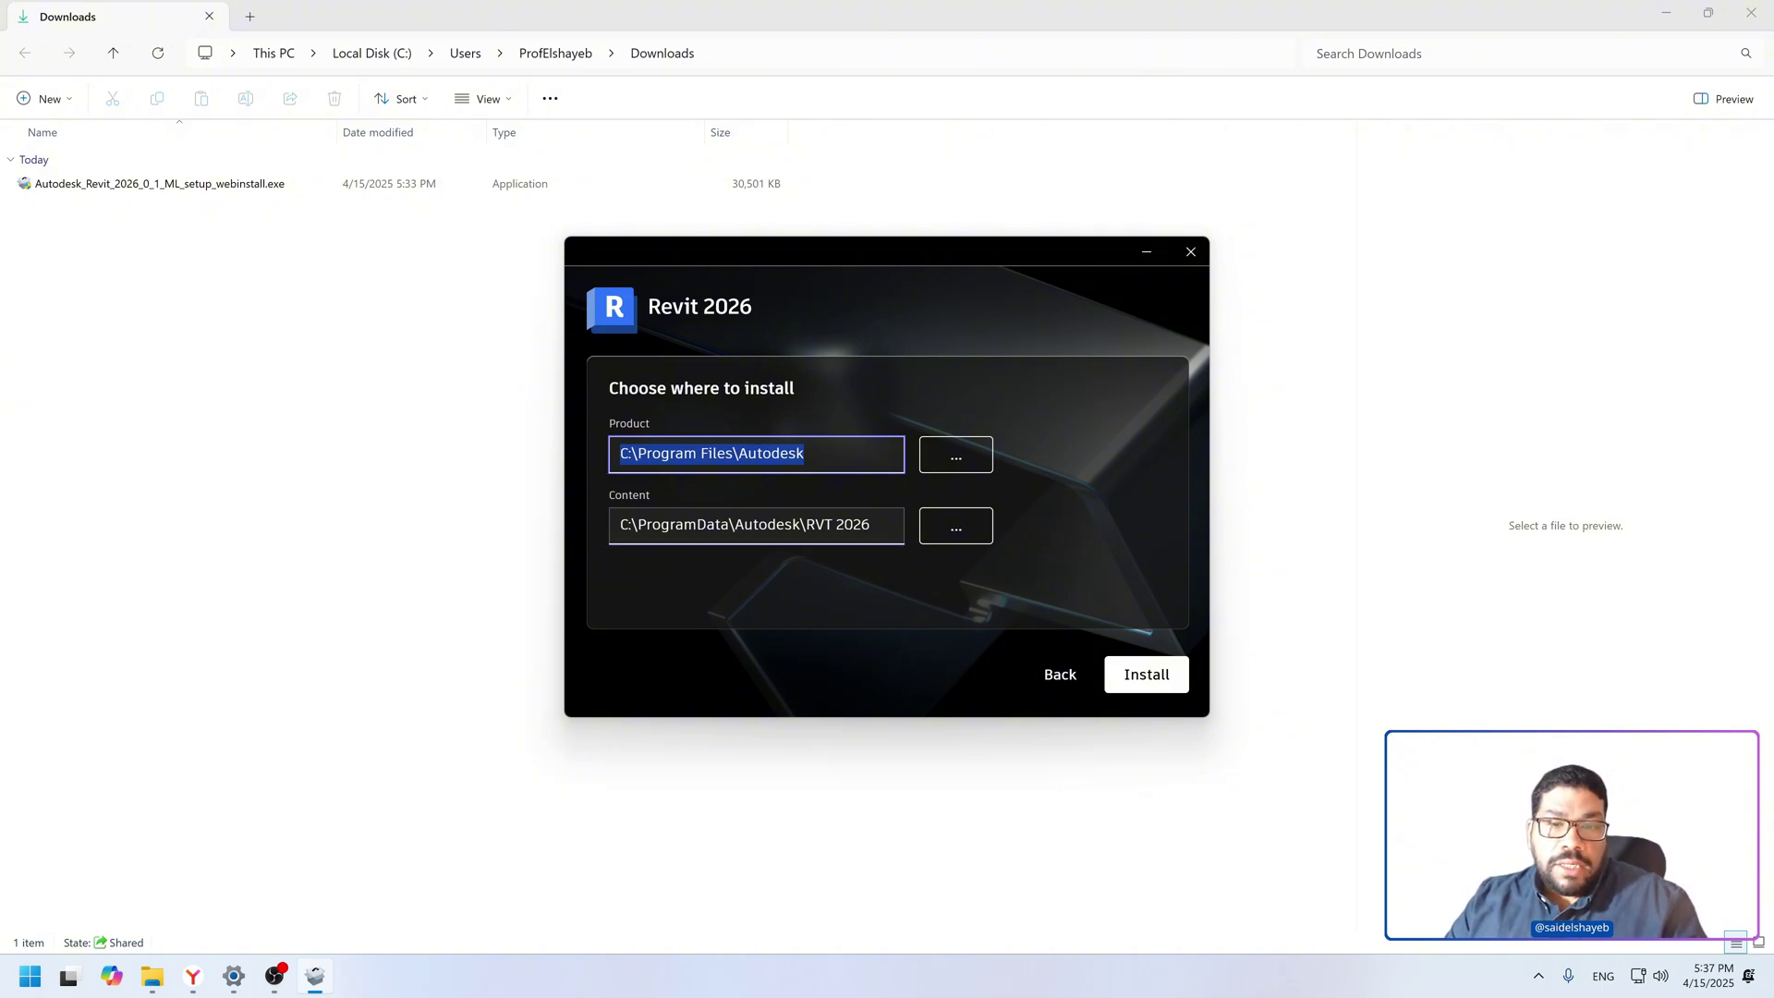
key("Tab")
key("ctrl+a")
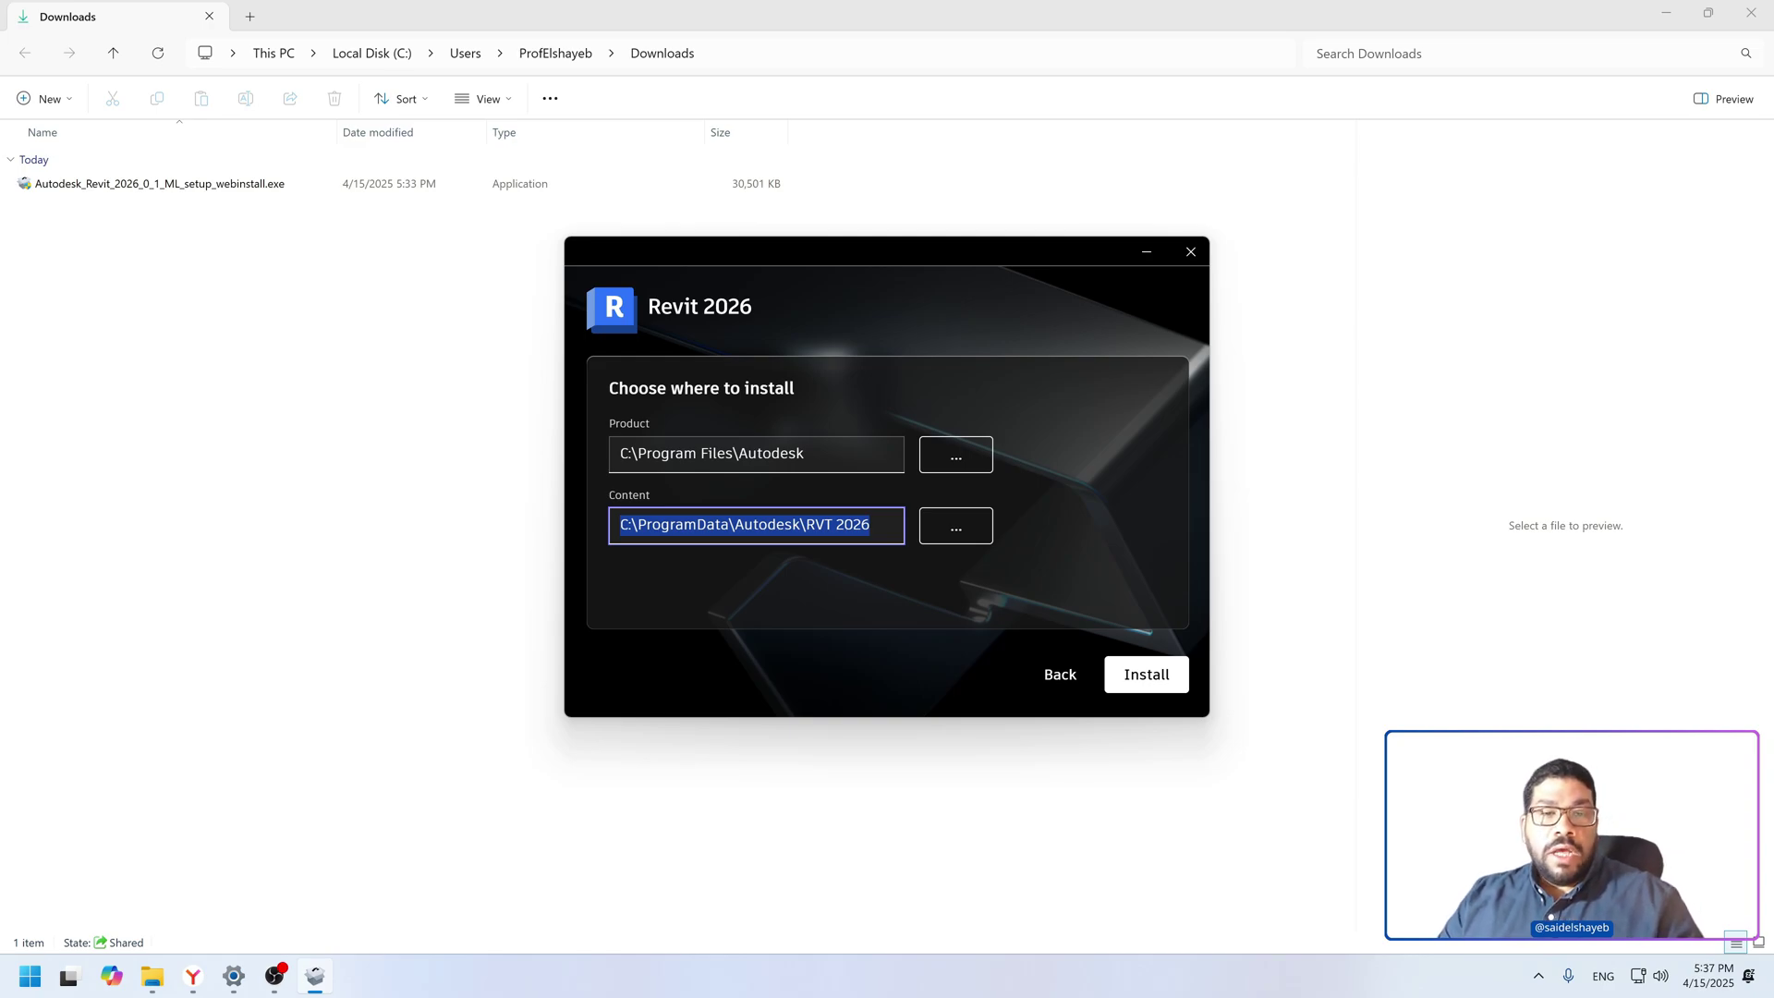
key("End")
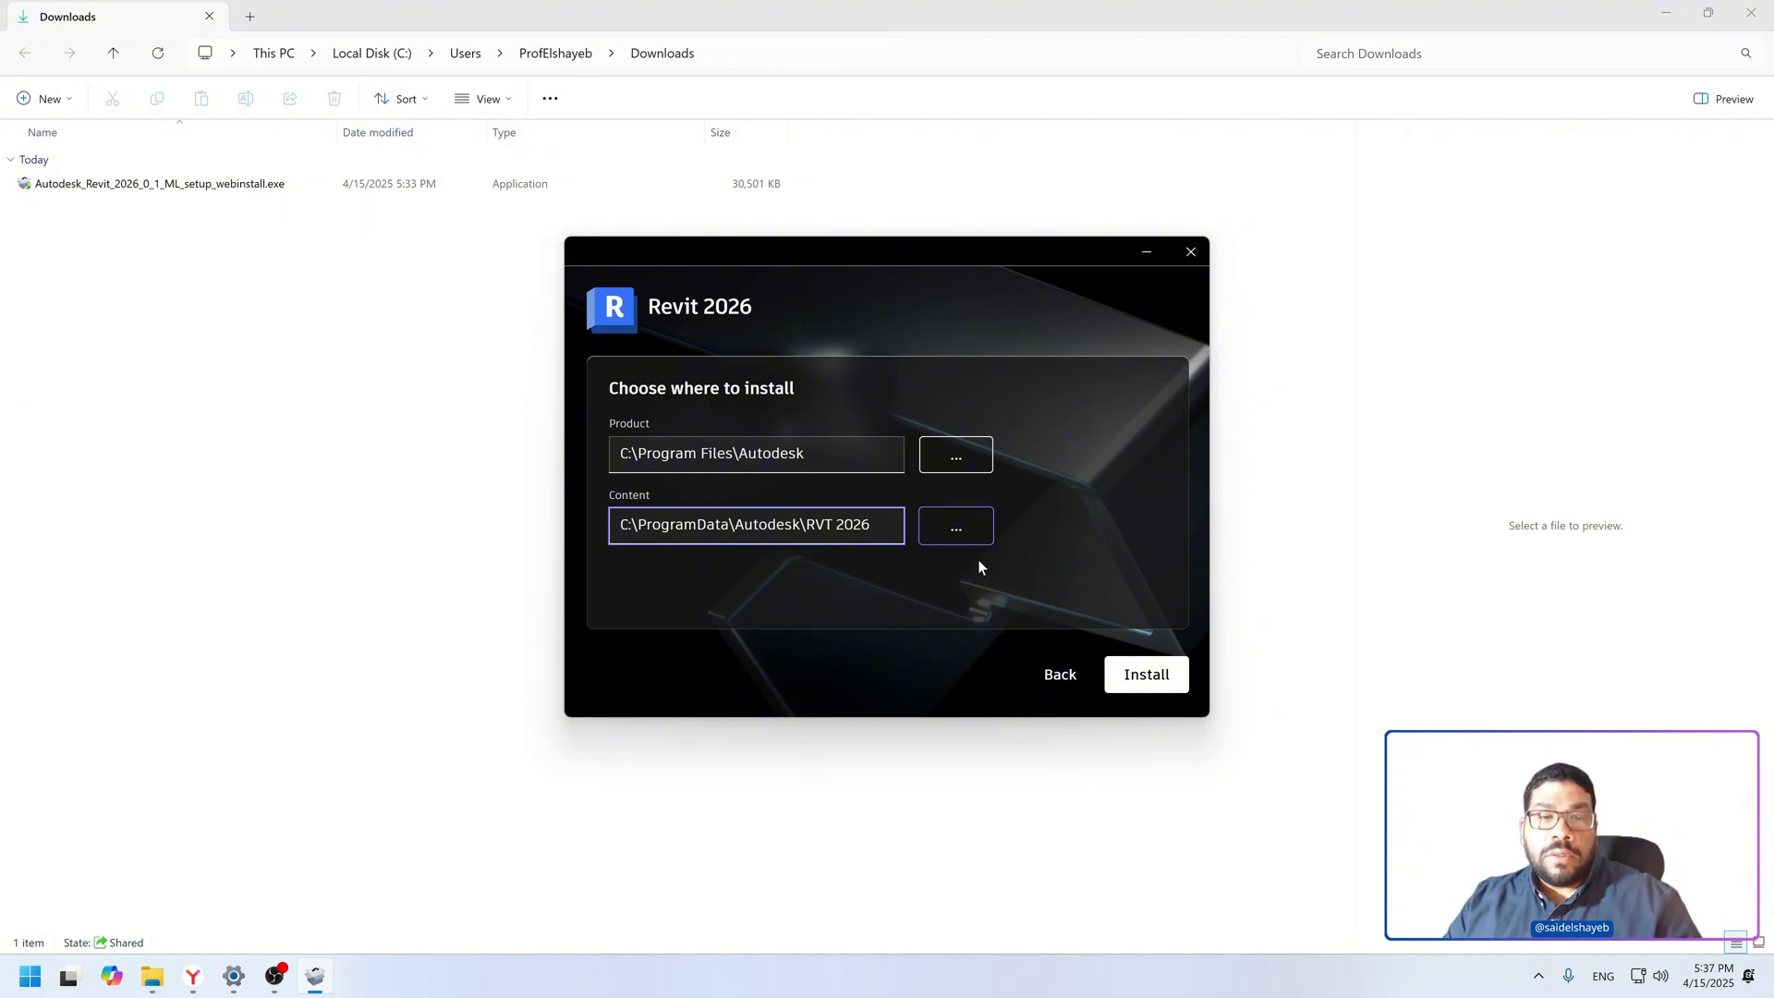
left_click(1183, 679)
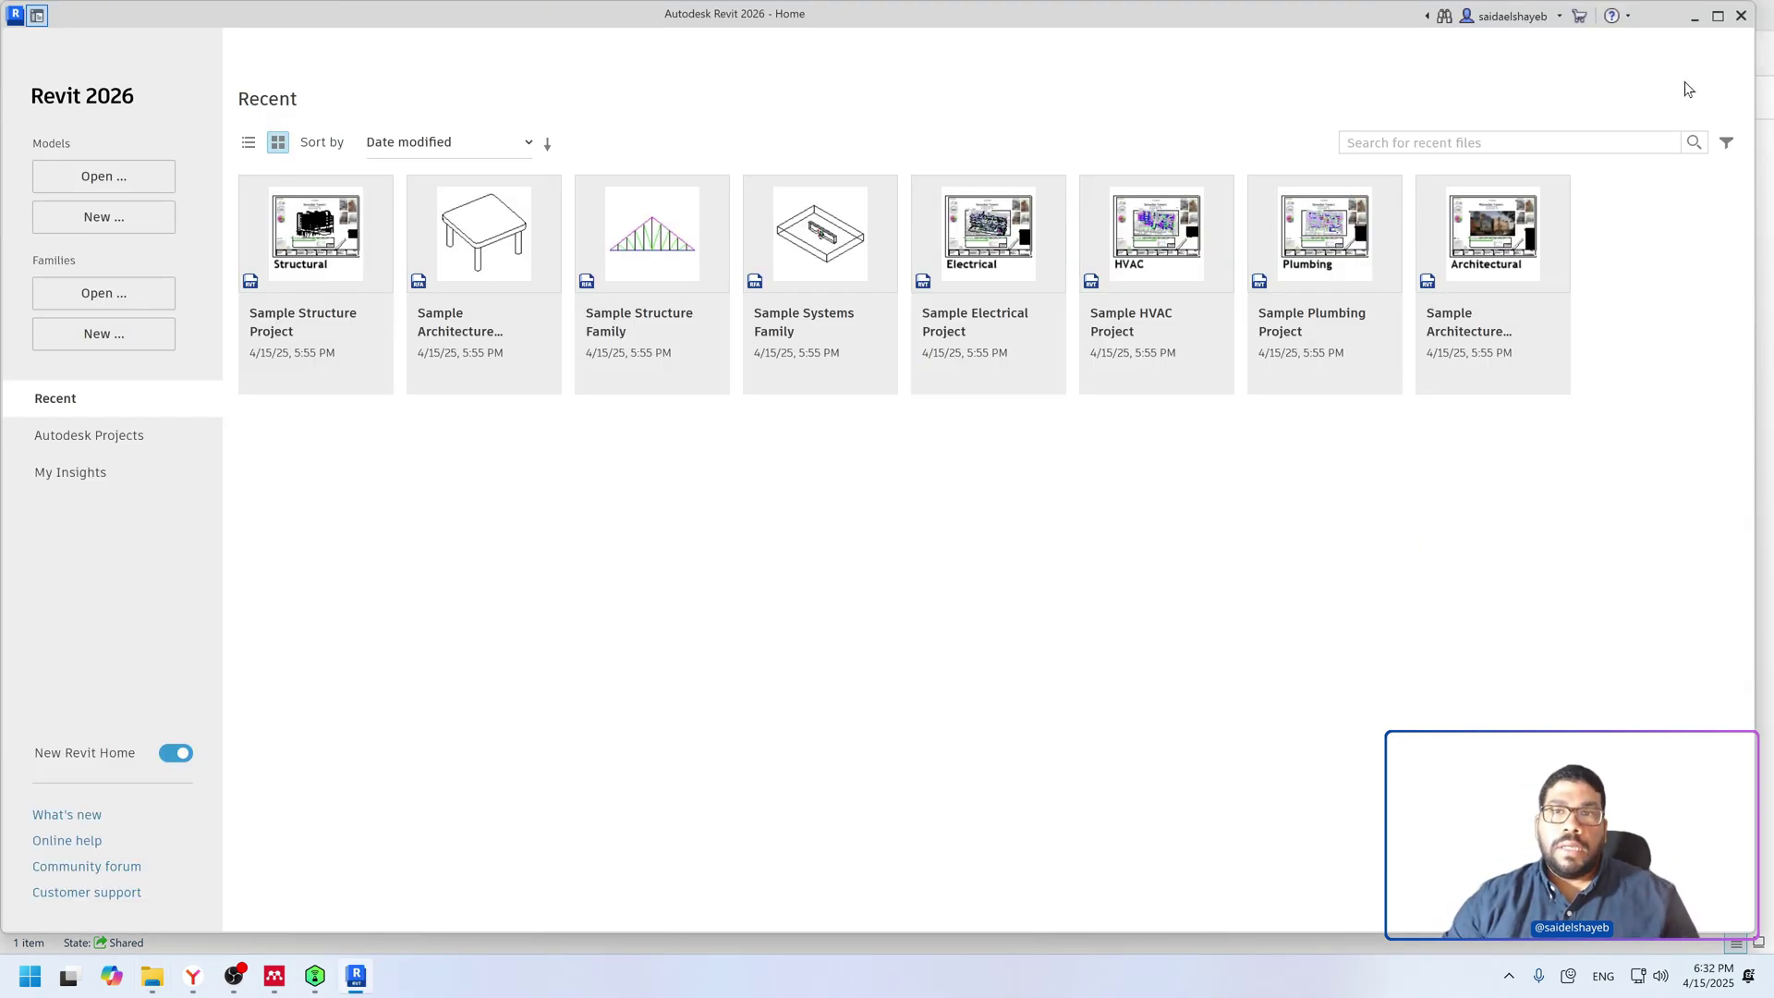
Step: Maximize the Revit 2026 window, check the account options and open the Sample Electrical Project
left_click(1718, 16)
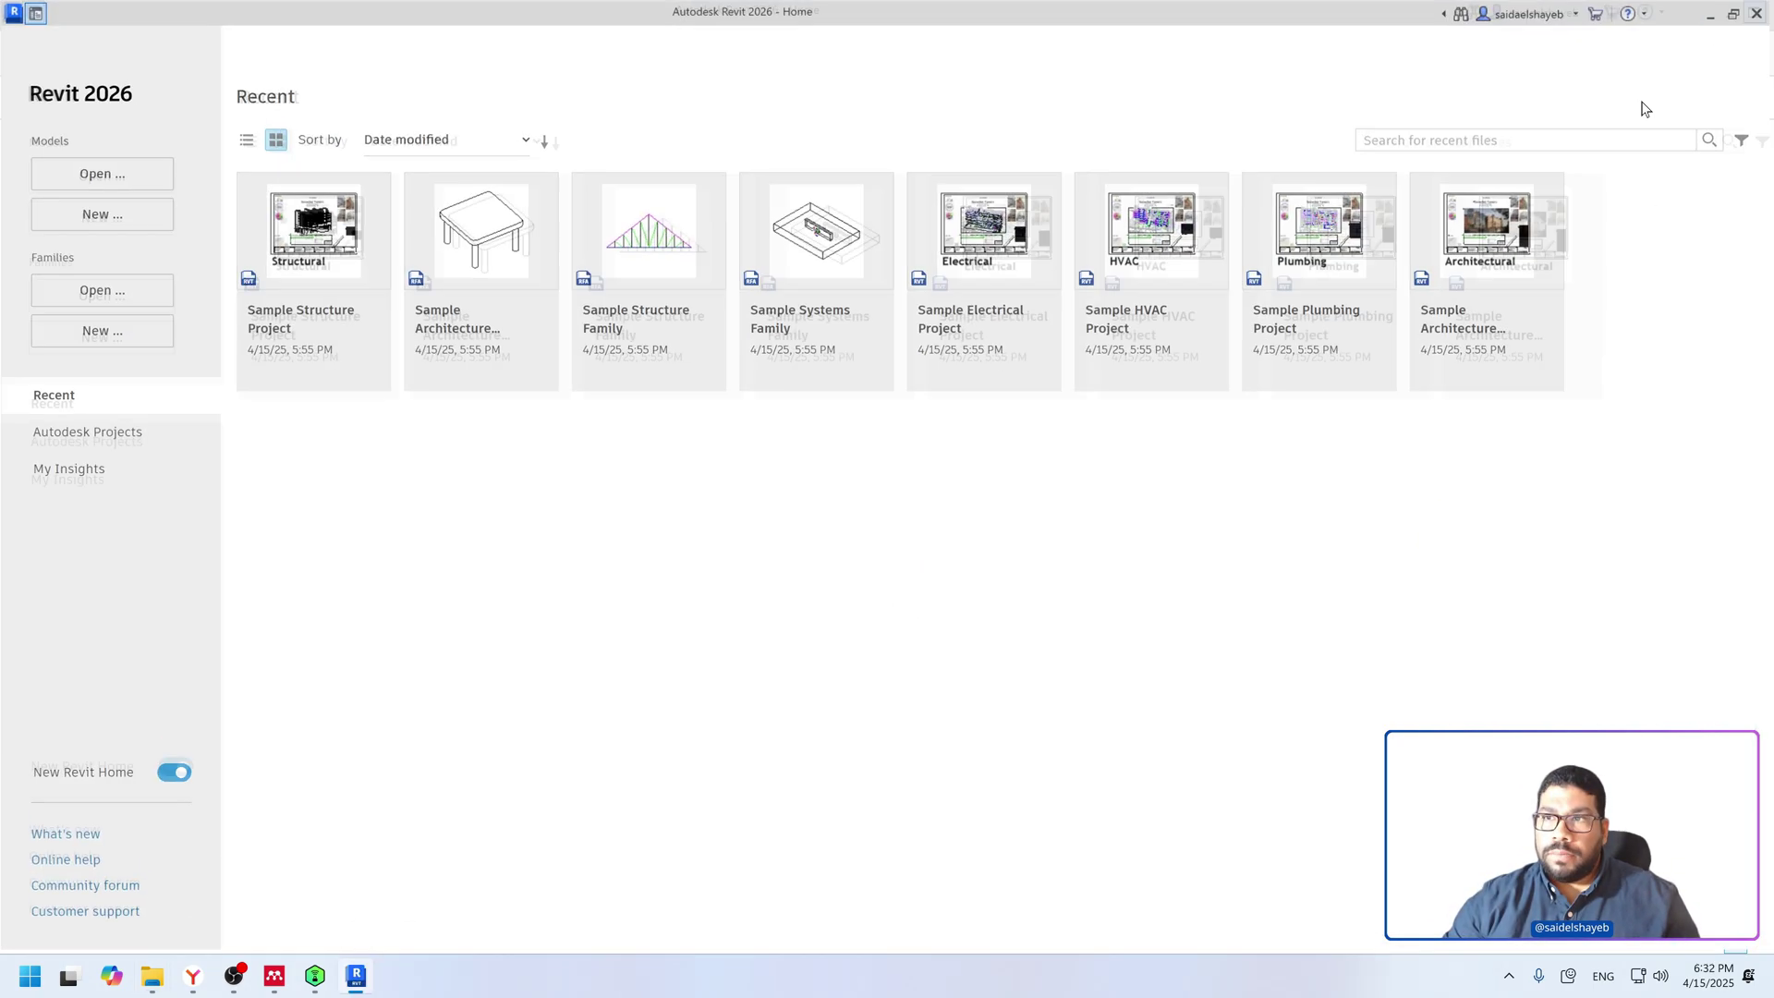
left_click(1529, 15)
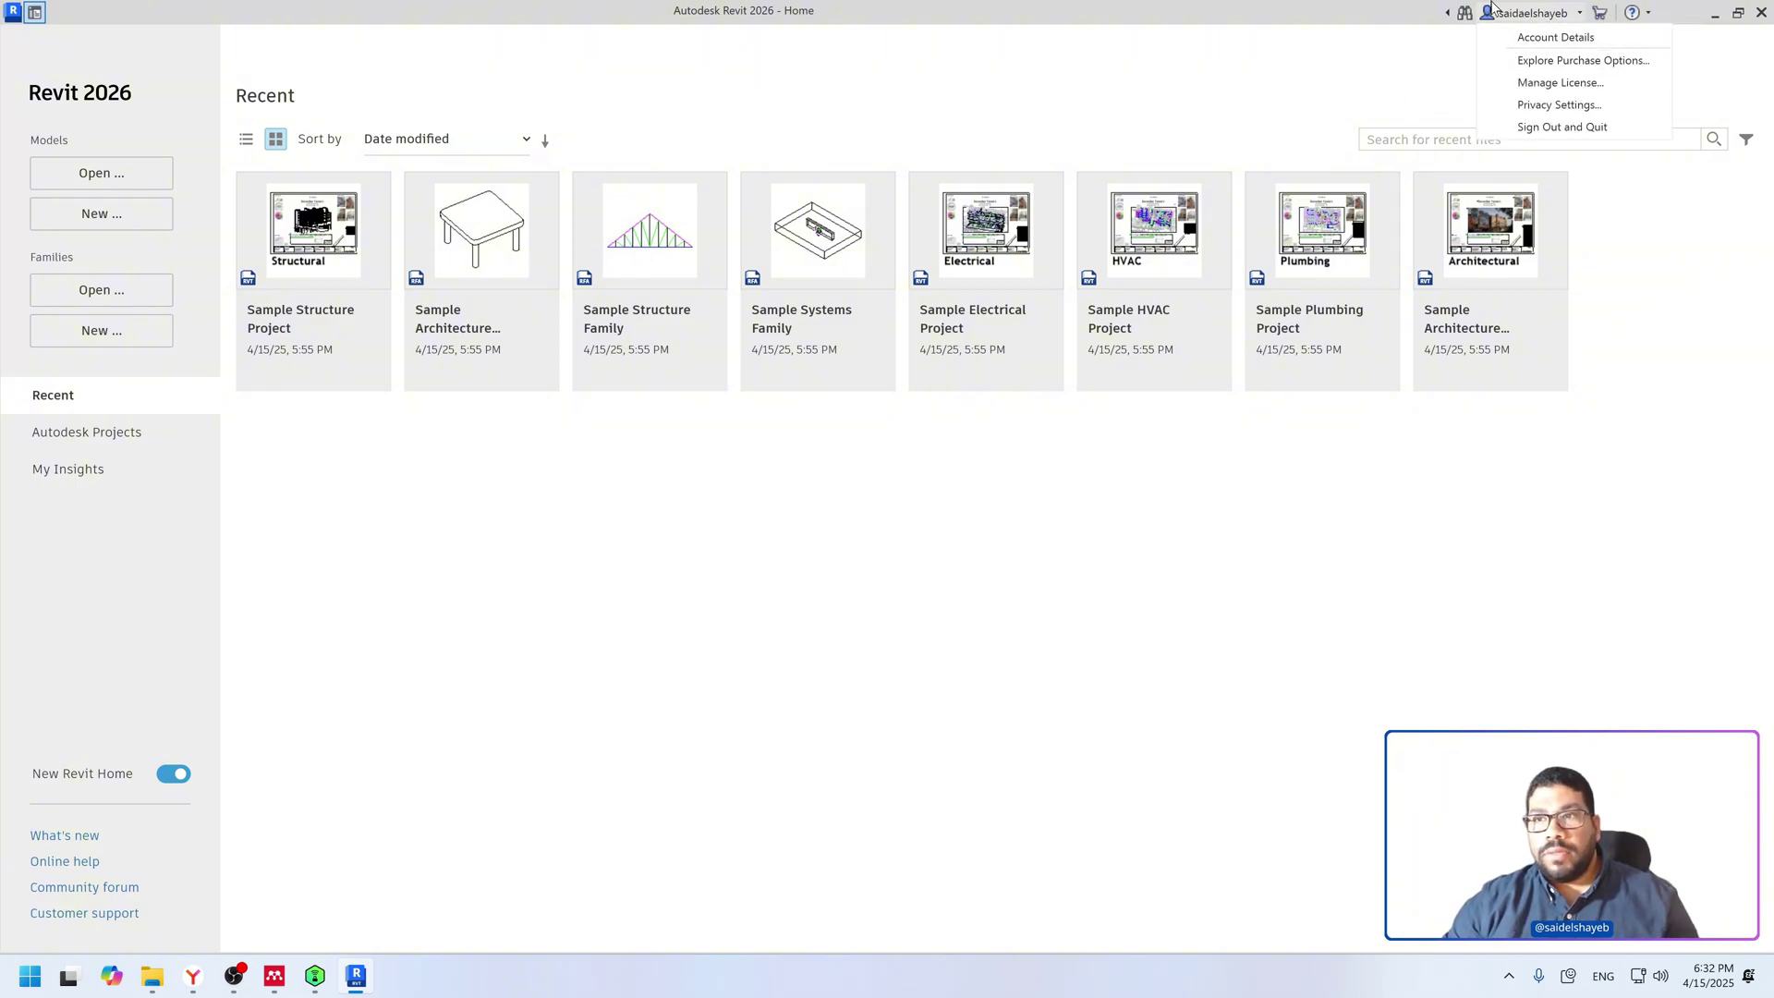
left_click(1520, 14)
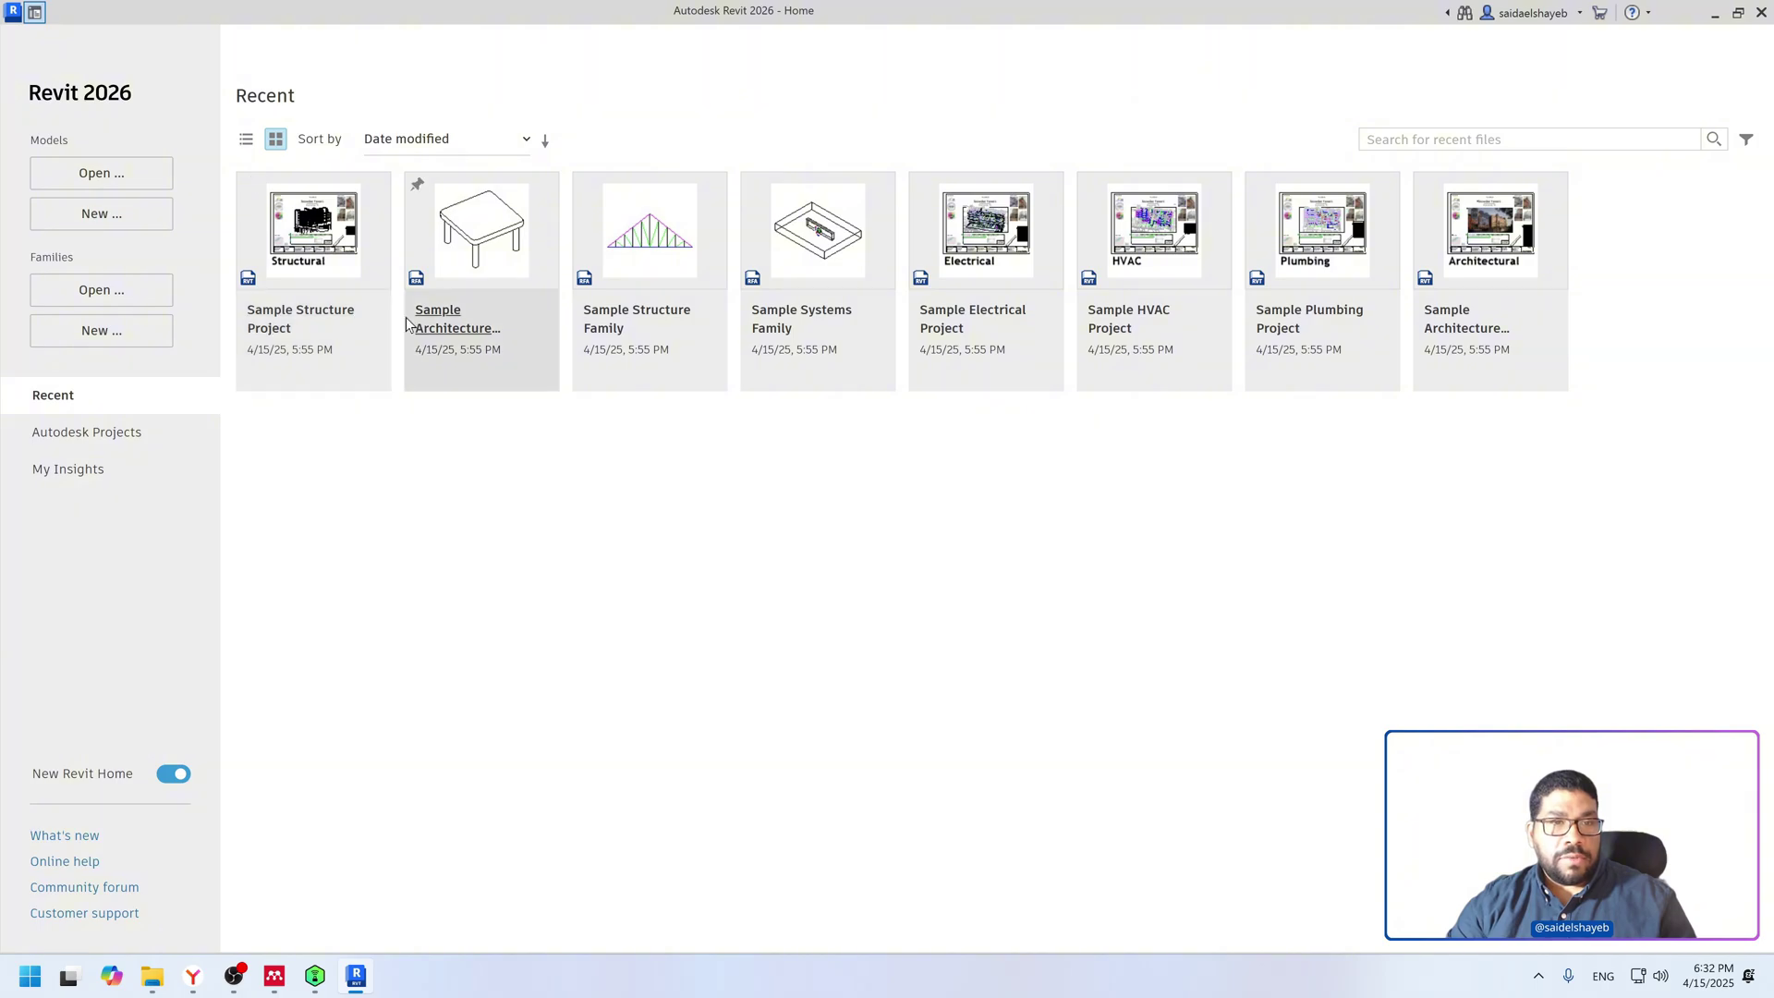
left_click(999, 335)
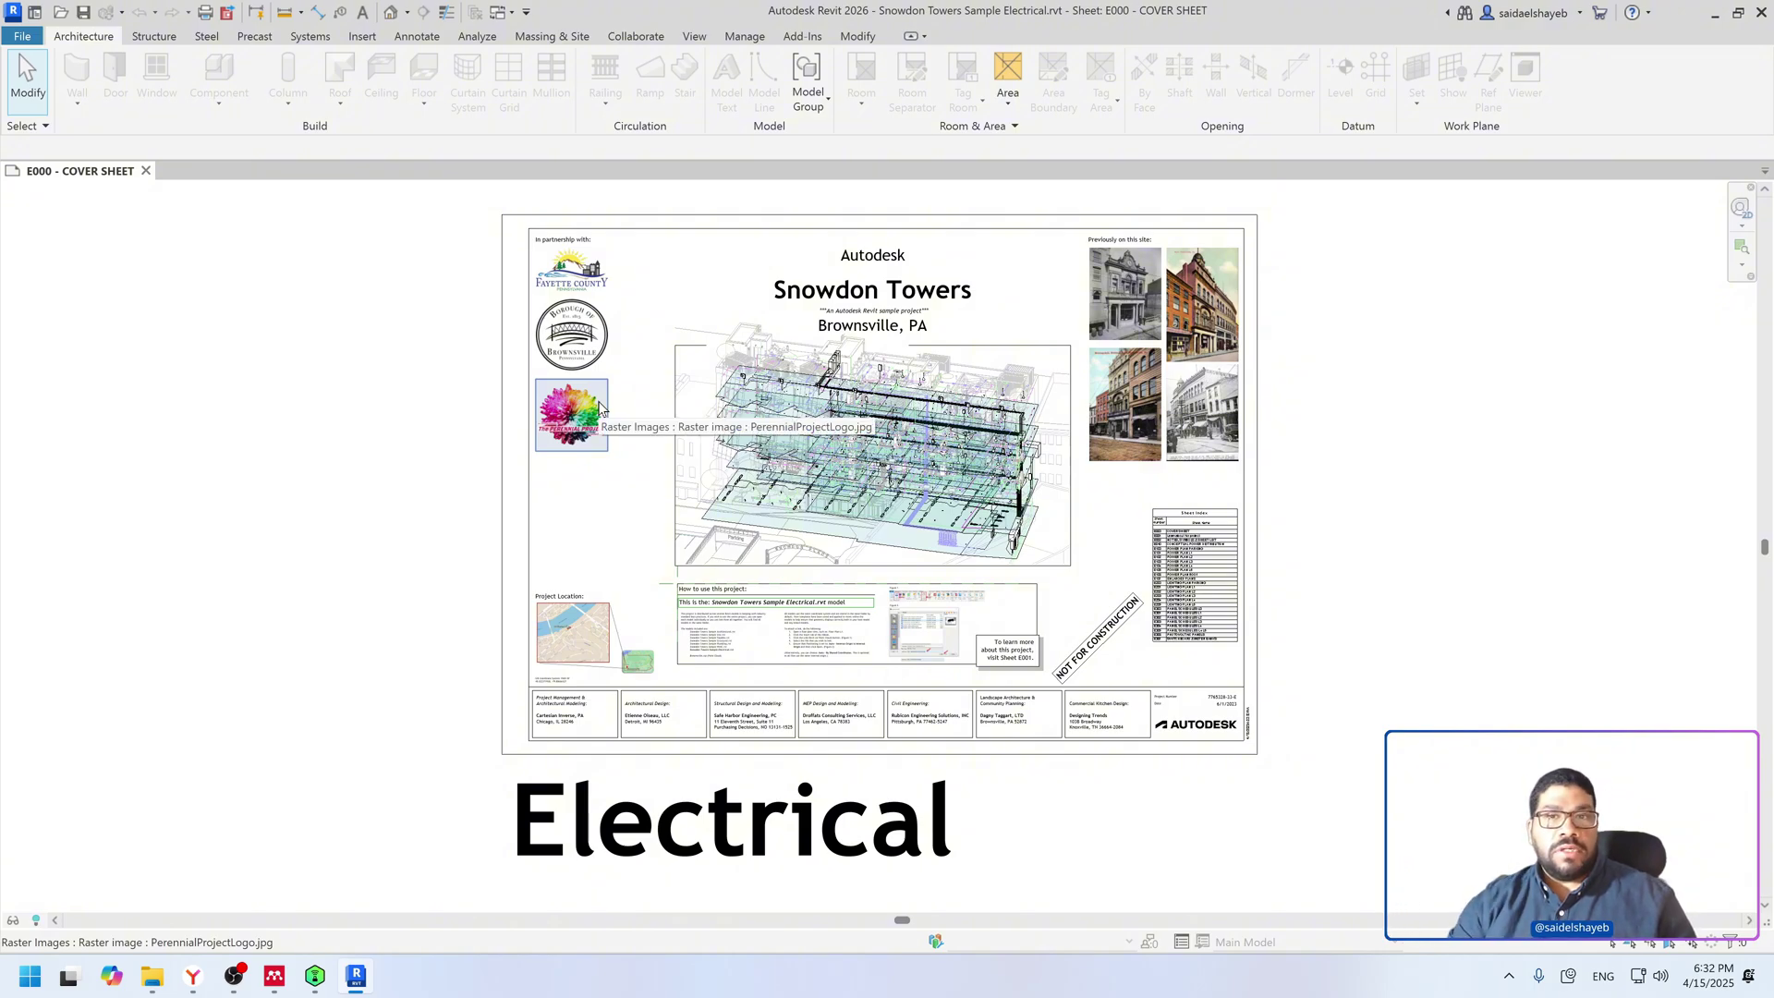
Step: Switch to the Downloads window in File Explorer and begin the folder path with c:\
mouse_move(153, 976)
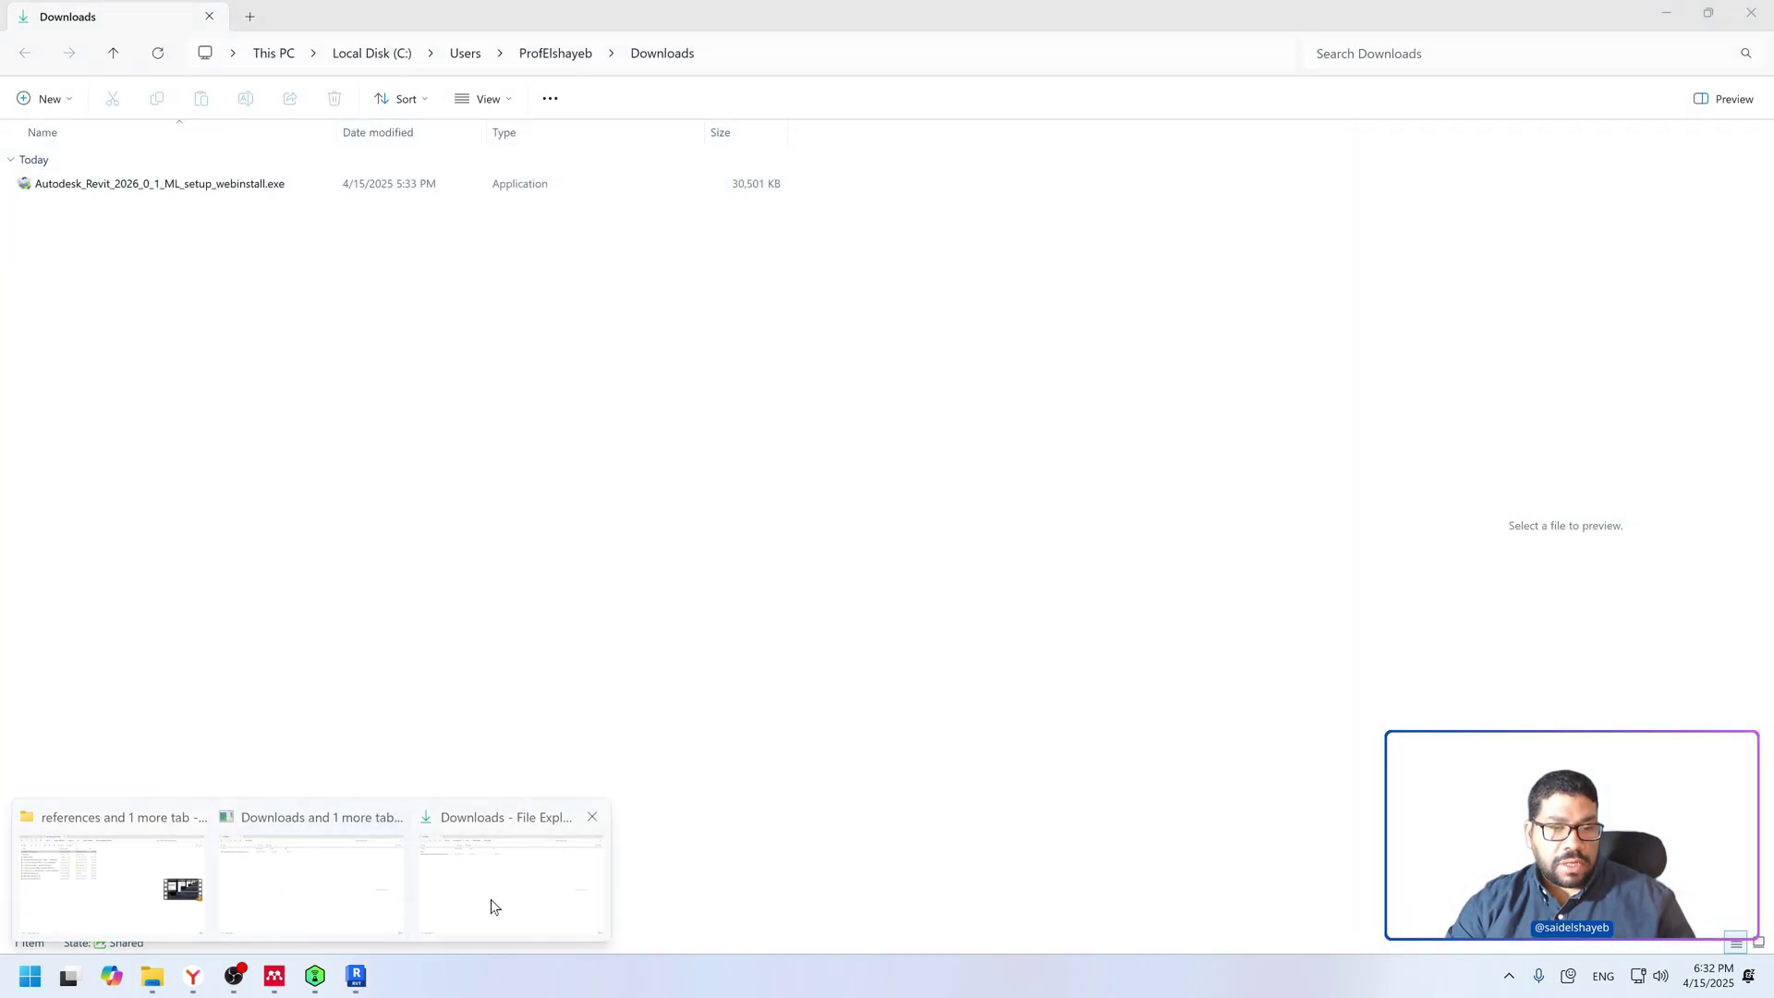
left_click(494, 906)
left_click(757, 53)
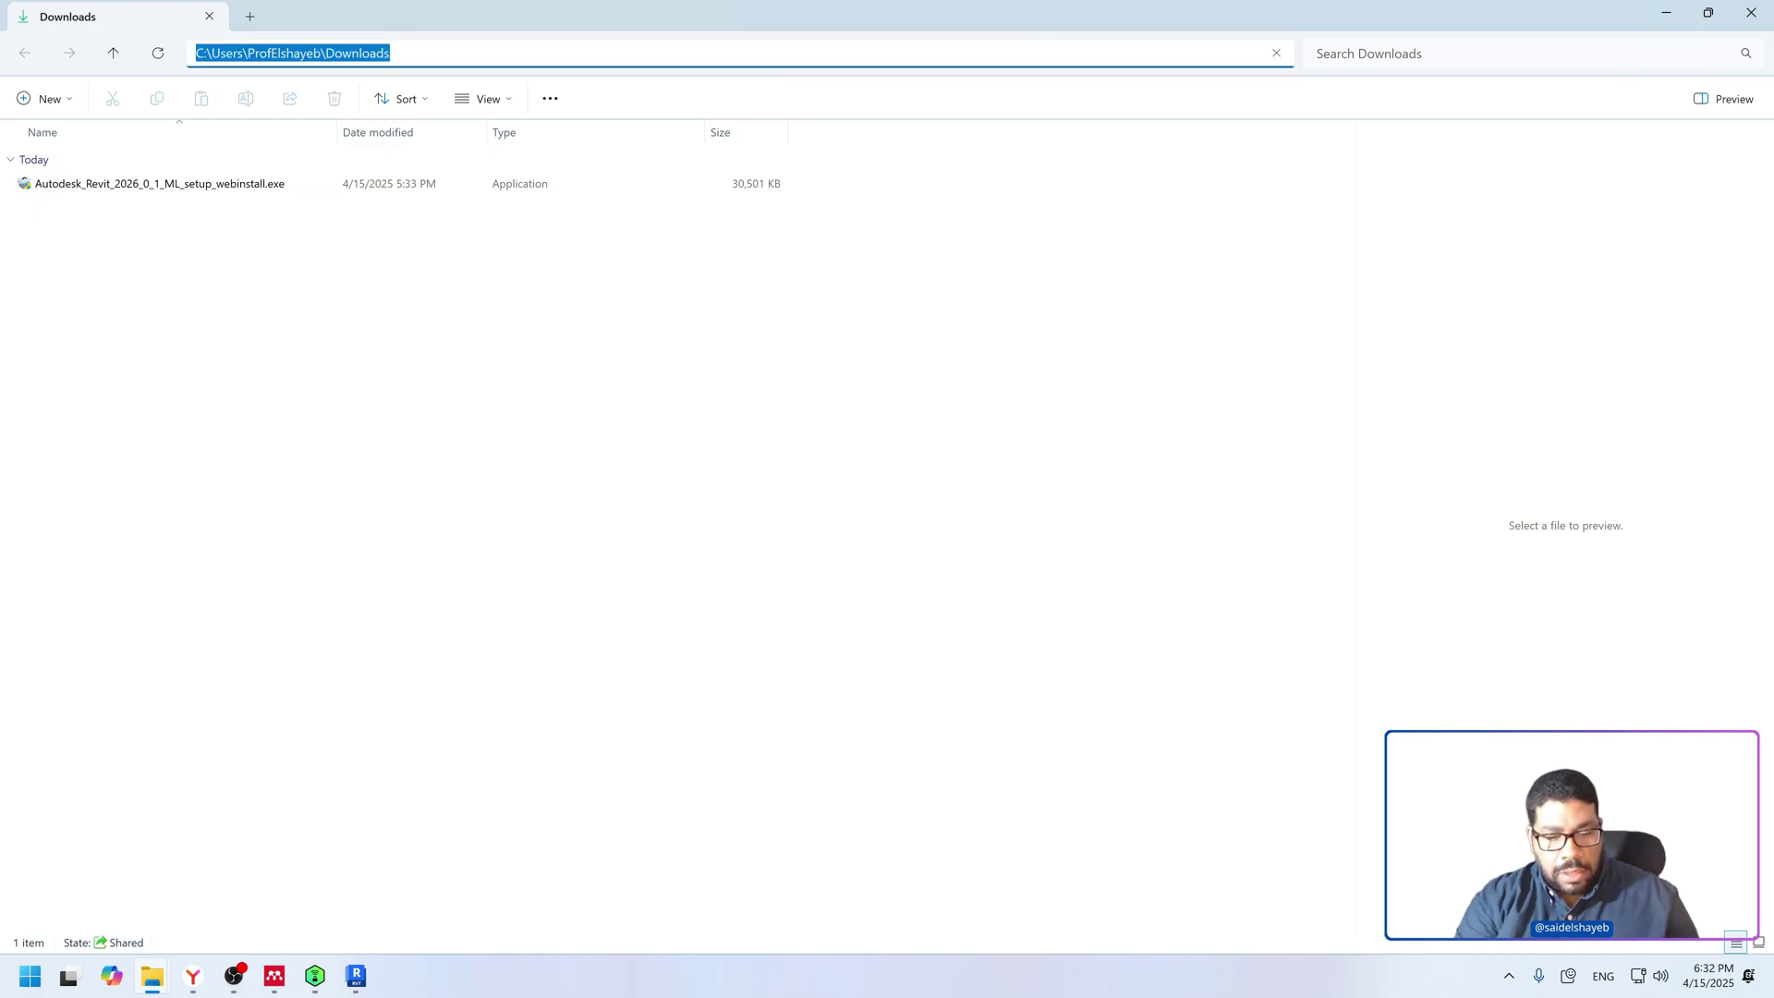
type("c:\\")
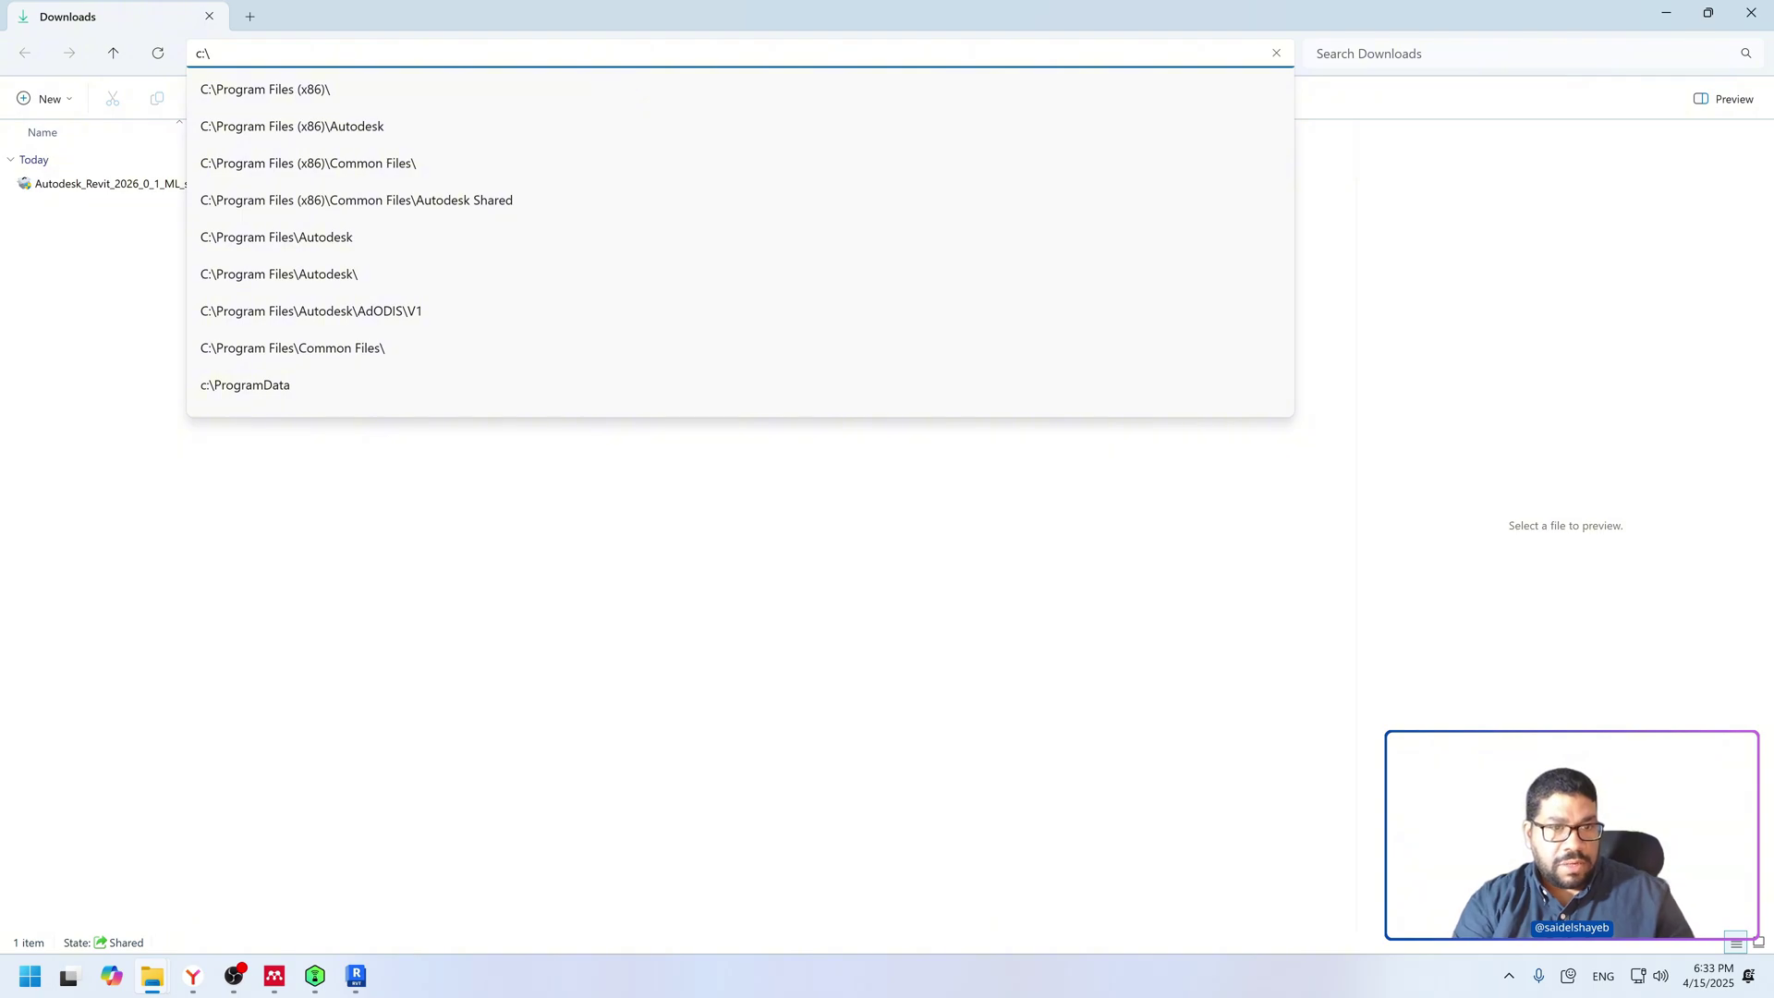
key("Down")
key("Down")
key("Down")
key("Down")
key("Down")
key("Down")
key("Down")
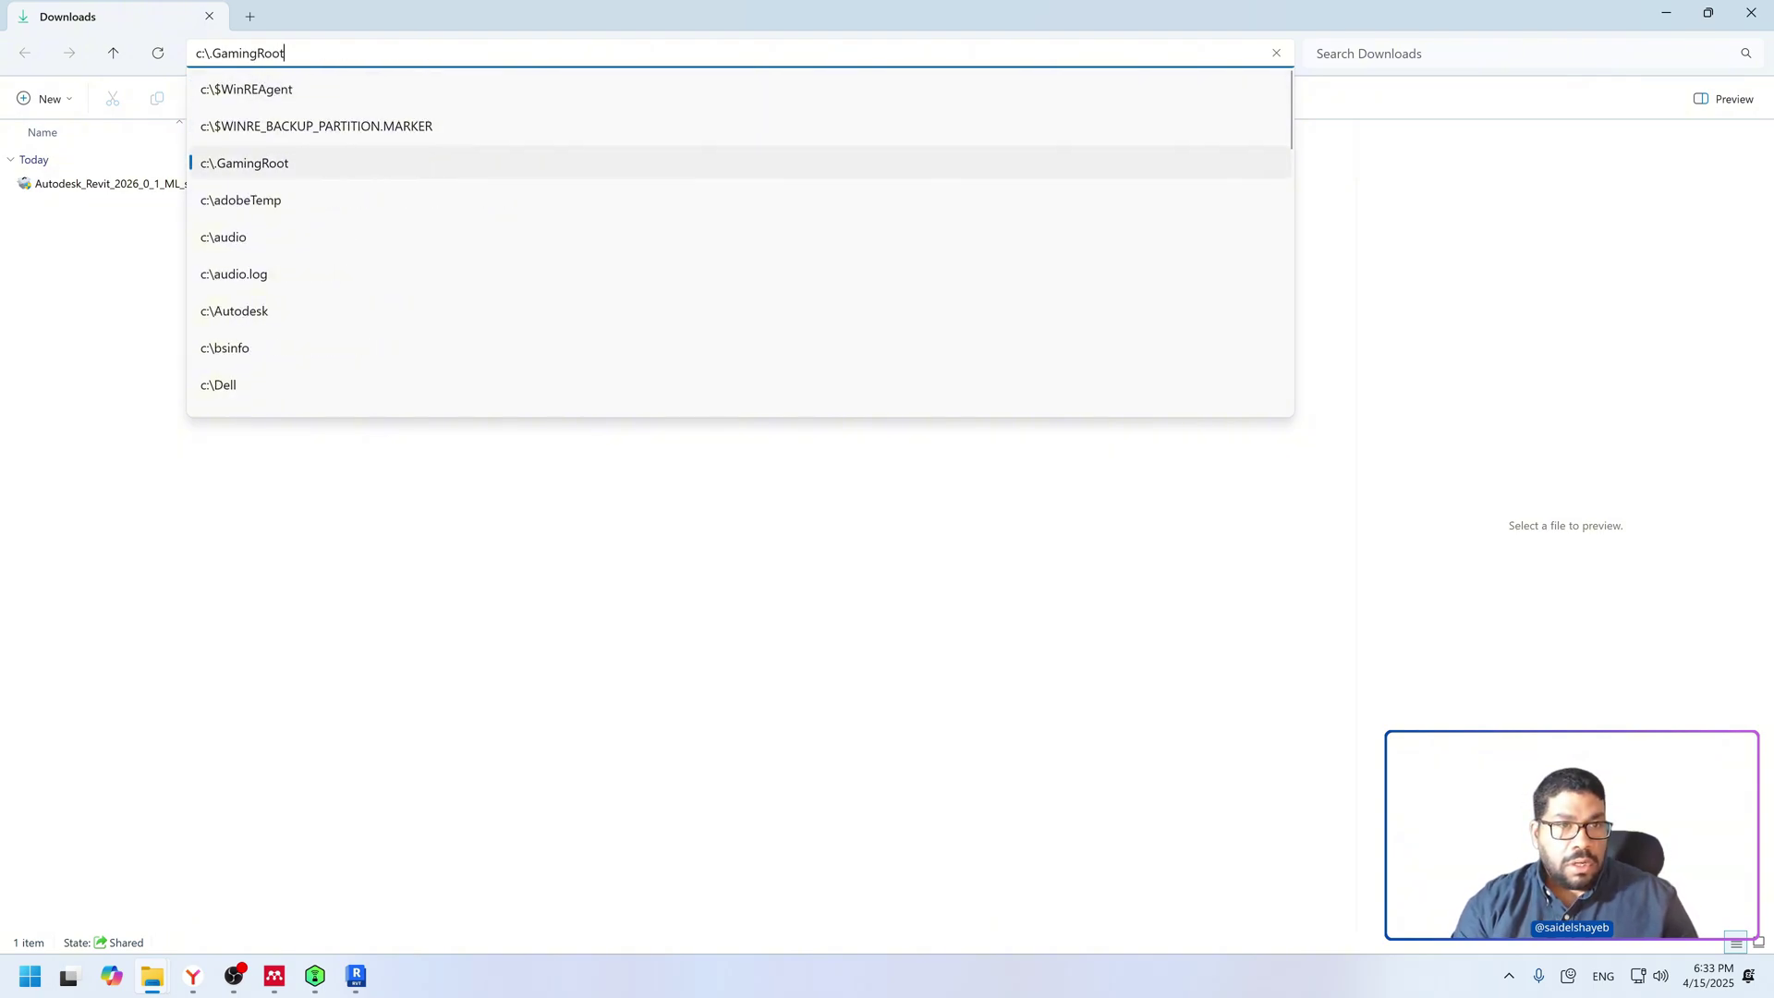
key("Up")
key("Up")
key("Up")
key("Up")
key("Up")
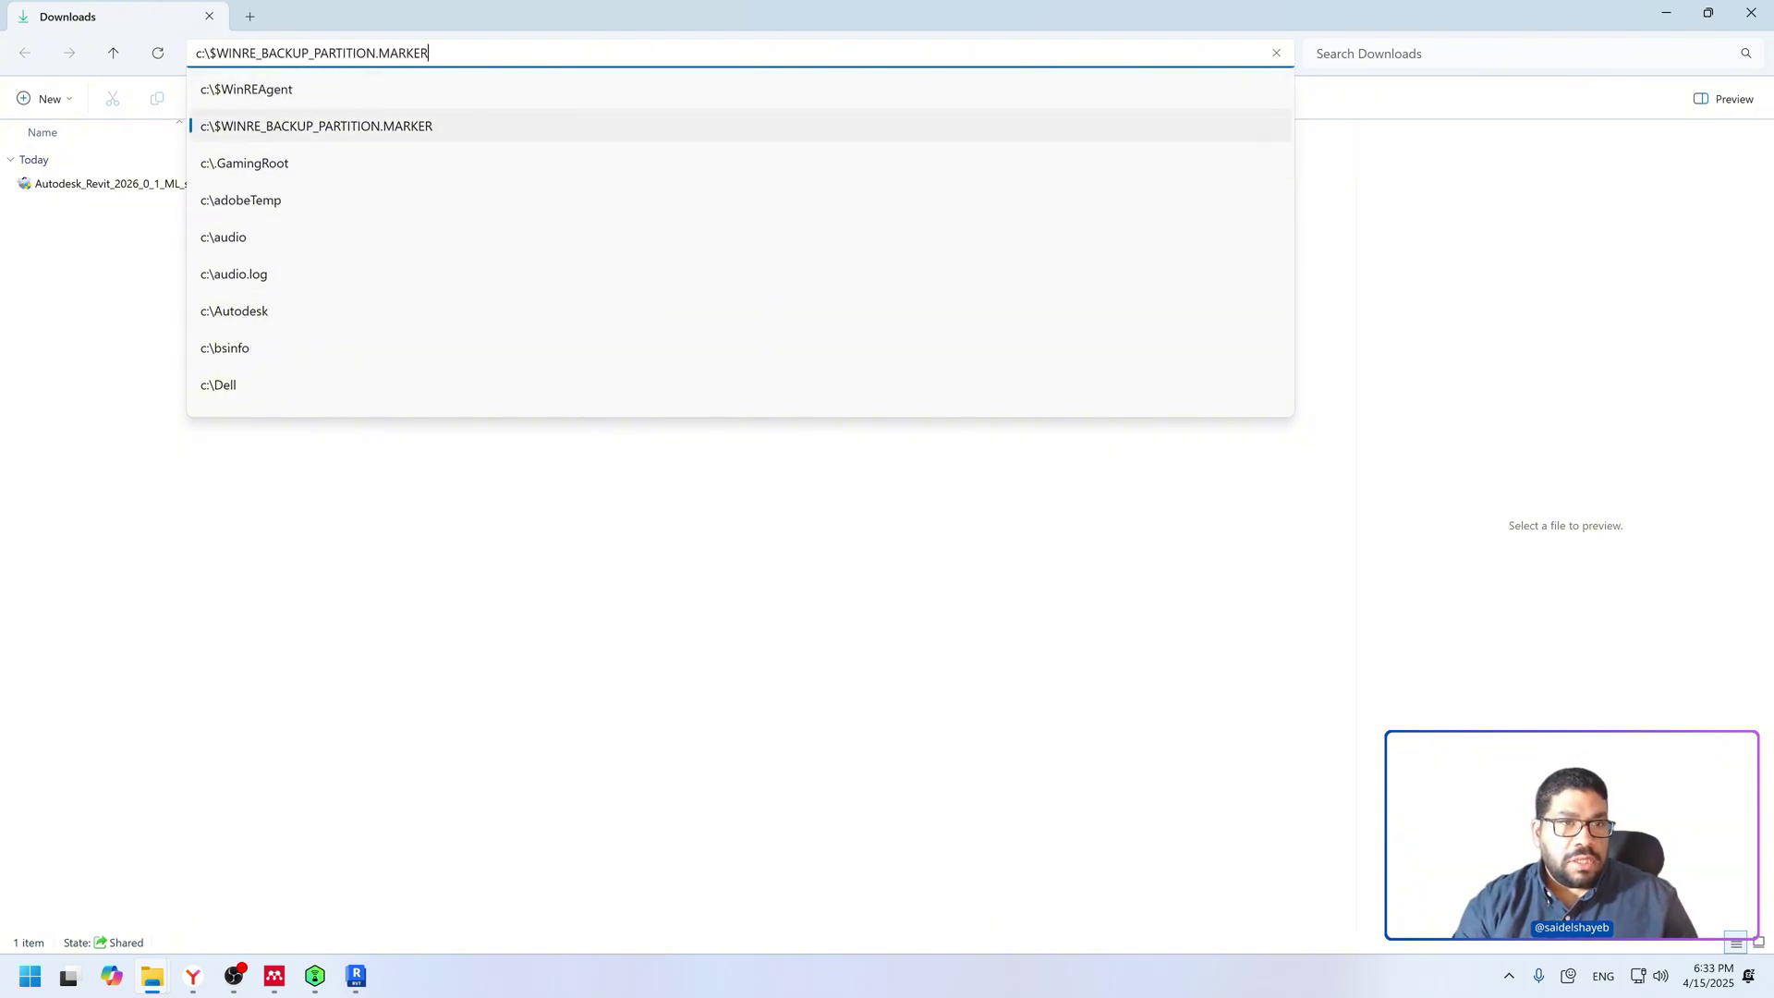
key("BackSpace")
key("BackSpace")
key("BackSpace")
key("BackSpace")
key("BackSpace")
key("BackSpace")
key("BackSpace")
key("BackSpace")
key("BackSpace")
key("BackSpace")
key("BackSpace")
key("BackSpace")
key("BackSpace")
key("BackSpace")
key("BackSpace")
key("BackSpace")
key("BackSpace")
key("BackSpace")
key("BackSpace")
key("BackSpace")
key("BackSpace")
key("BackSpace")
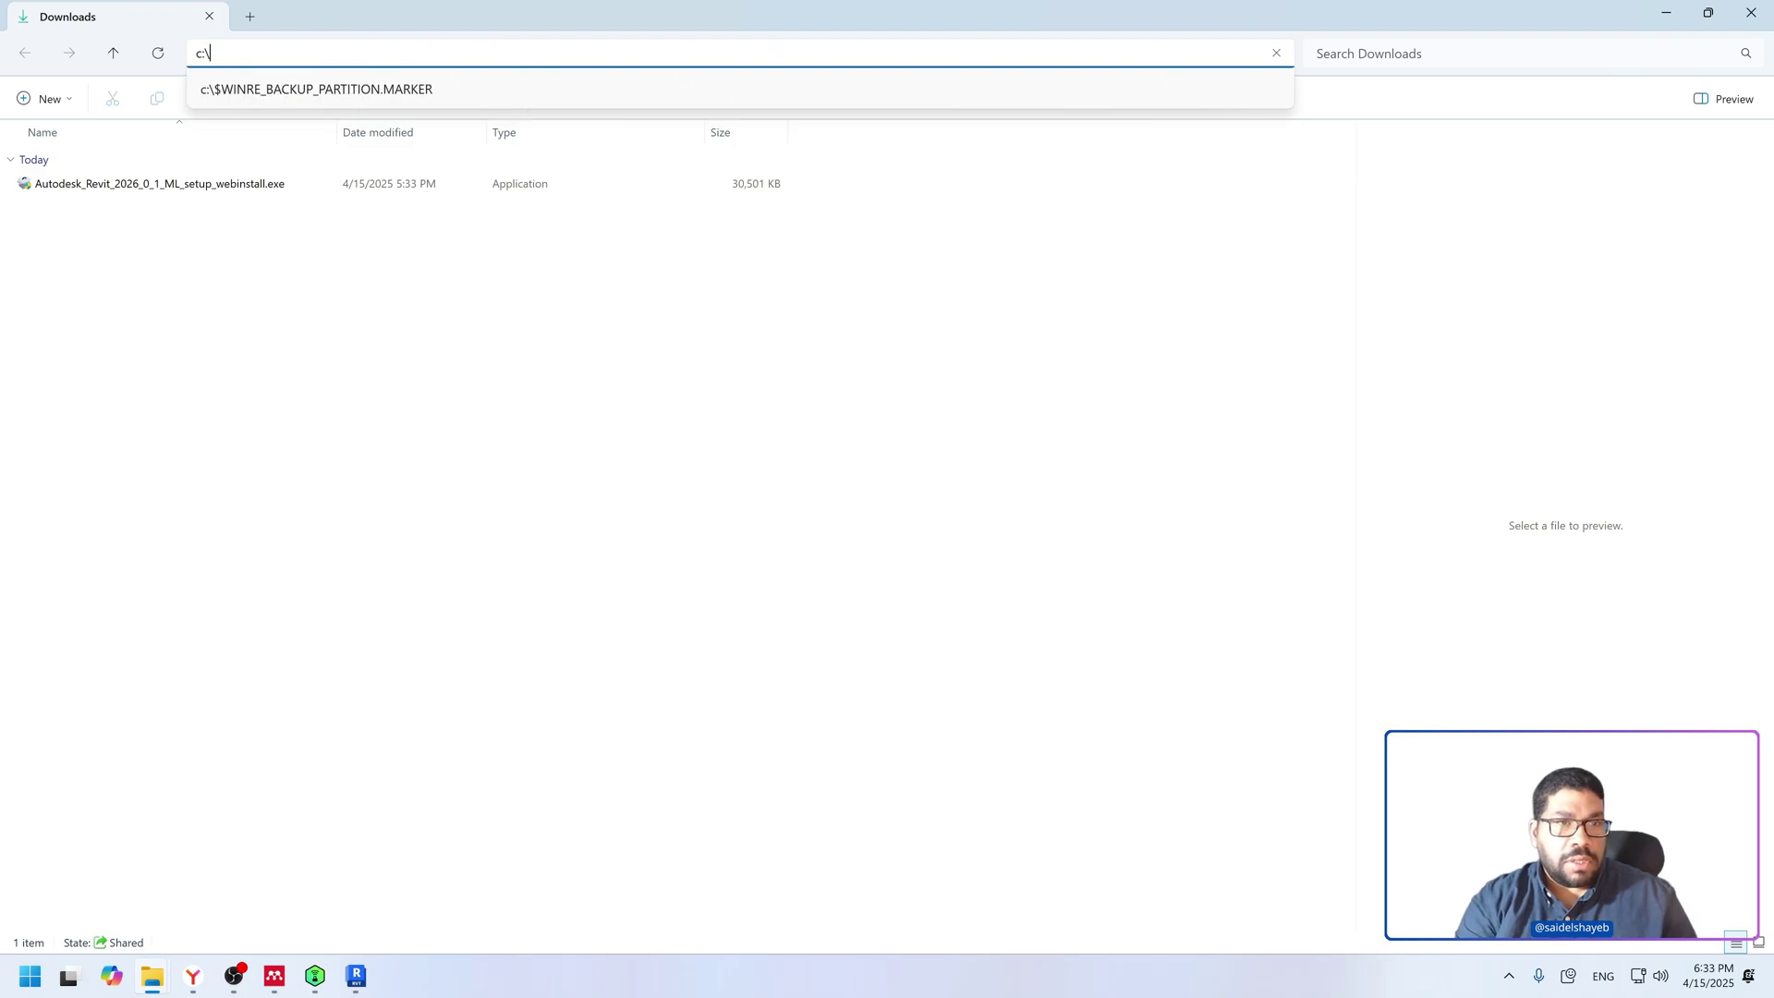
Step: Complete the path and go to the folder C:\ProgramData\Autodesk
type(":\\progr")
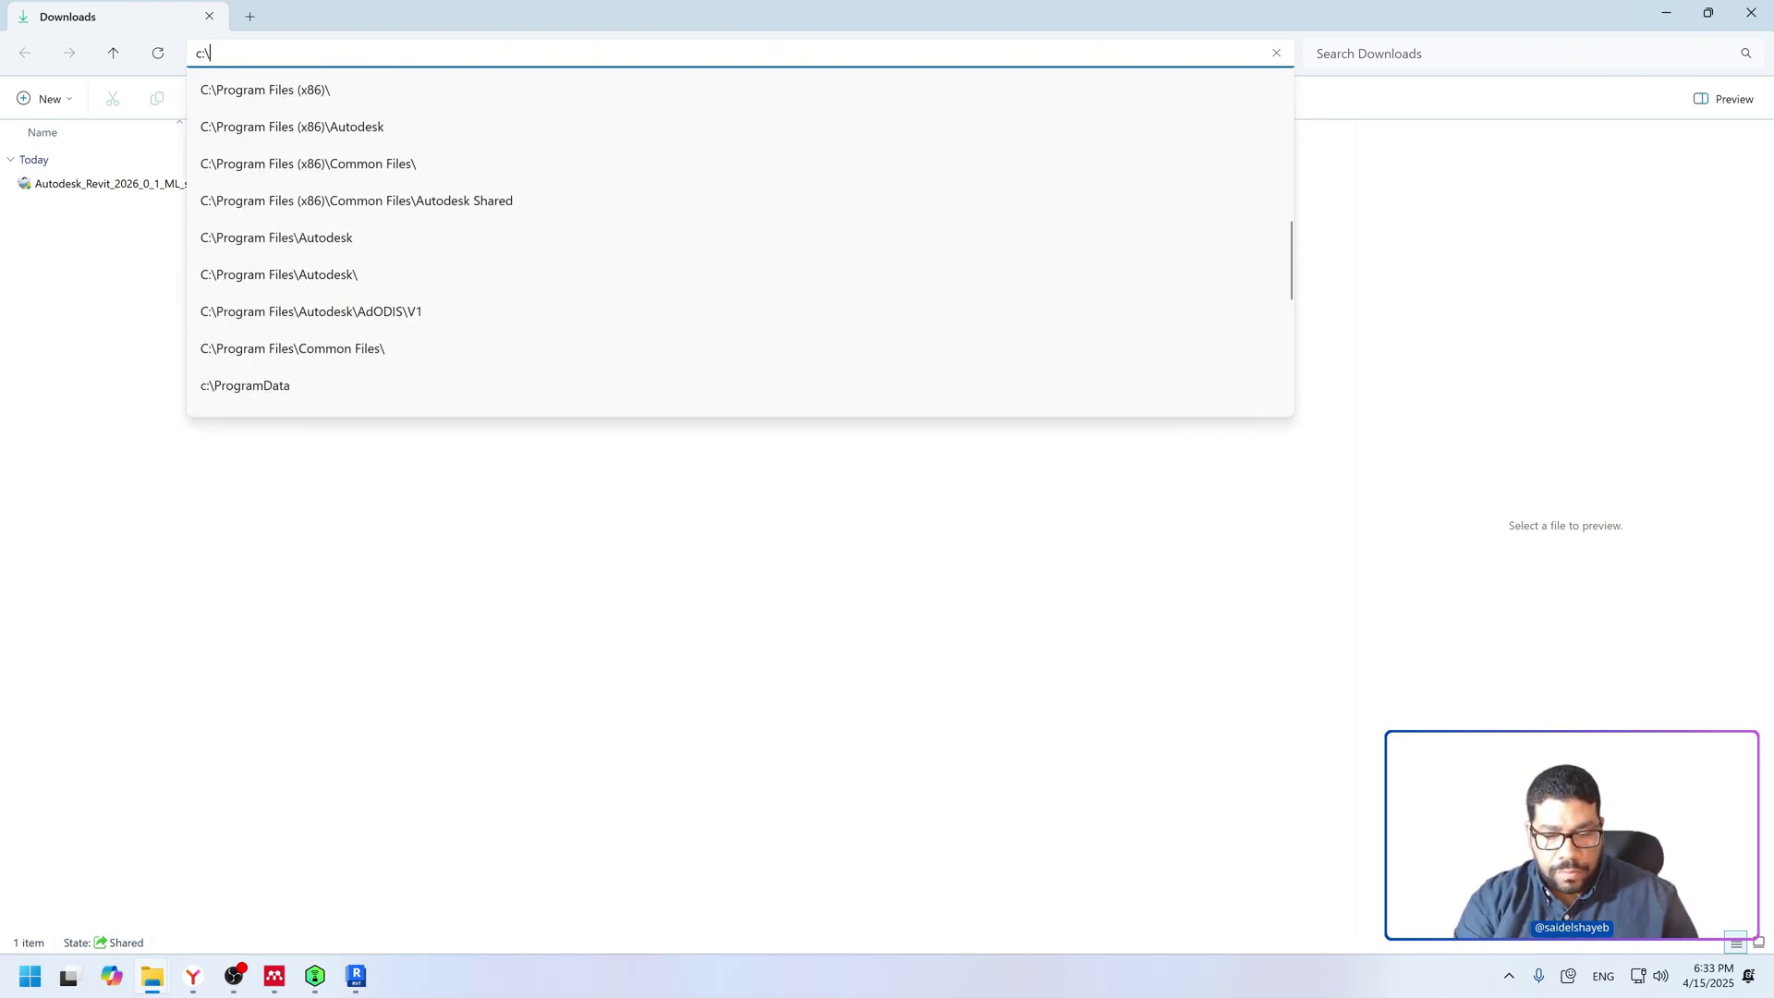
type("amdata")
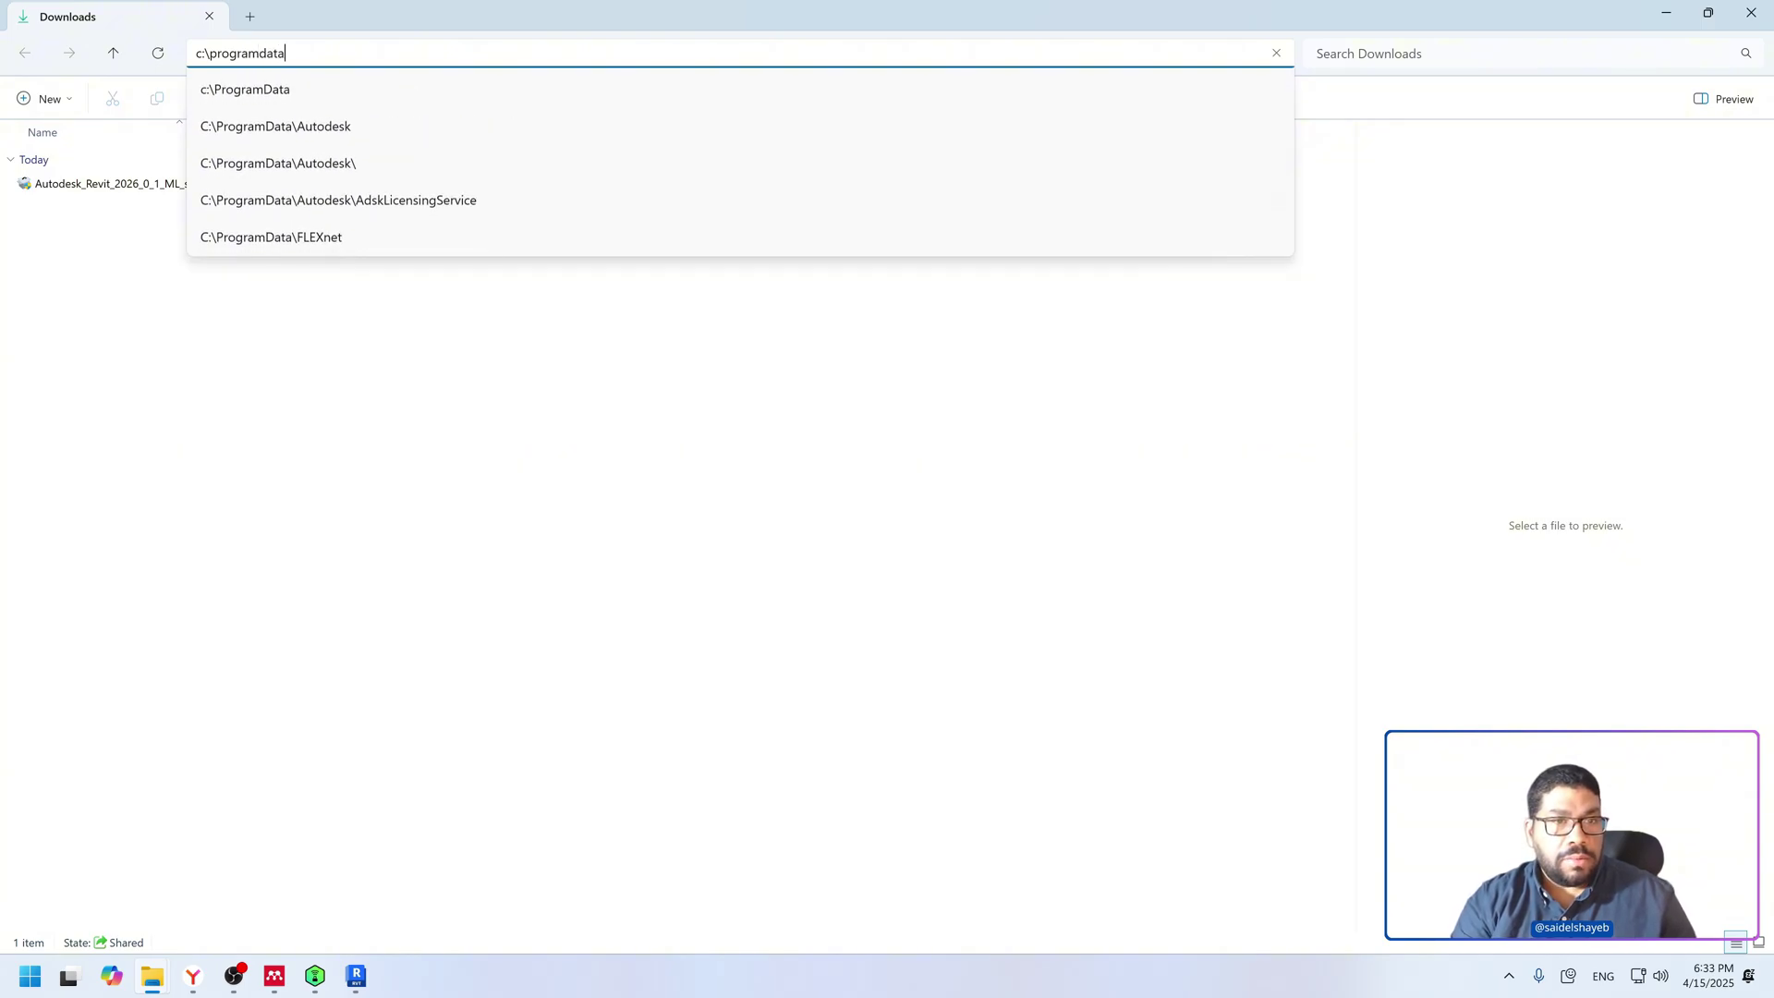
key("Down")
key("Down")
key("Return")
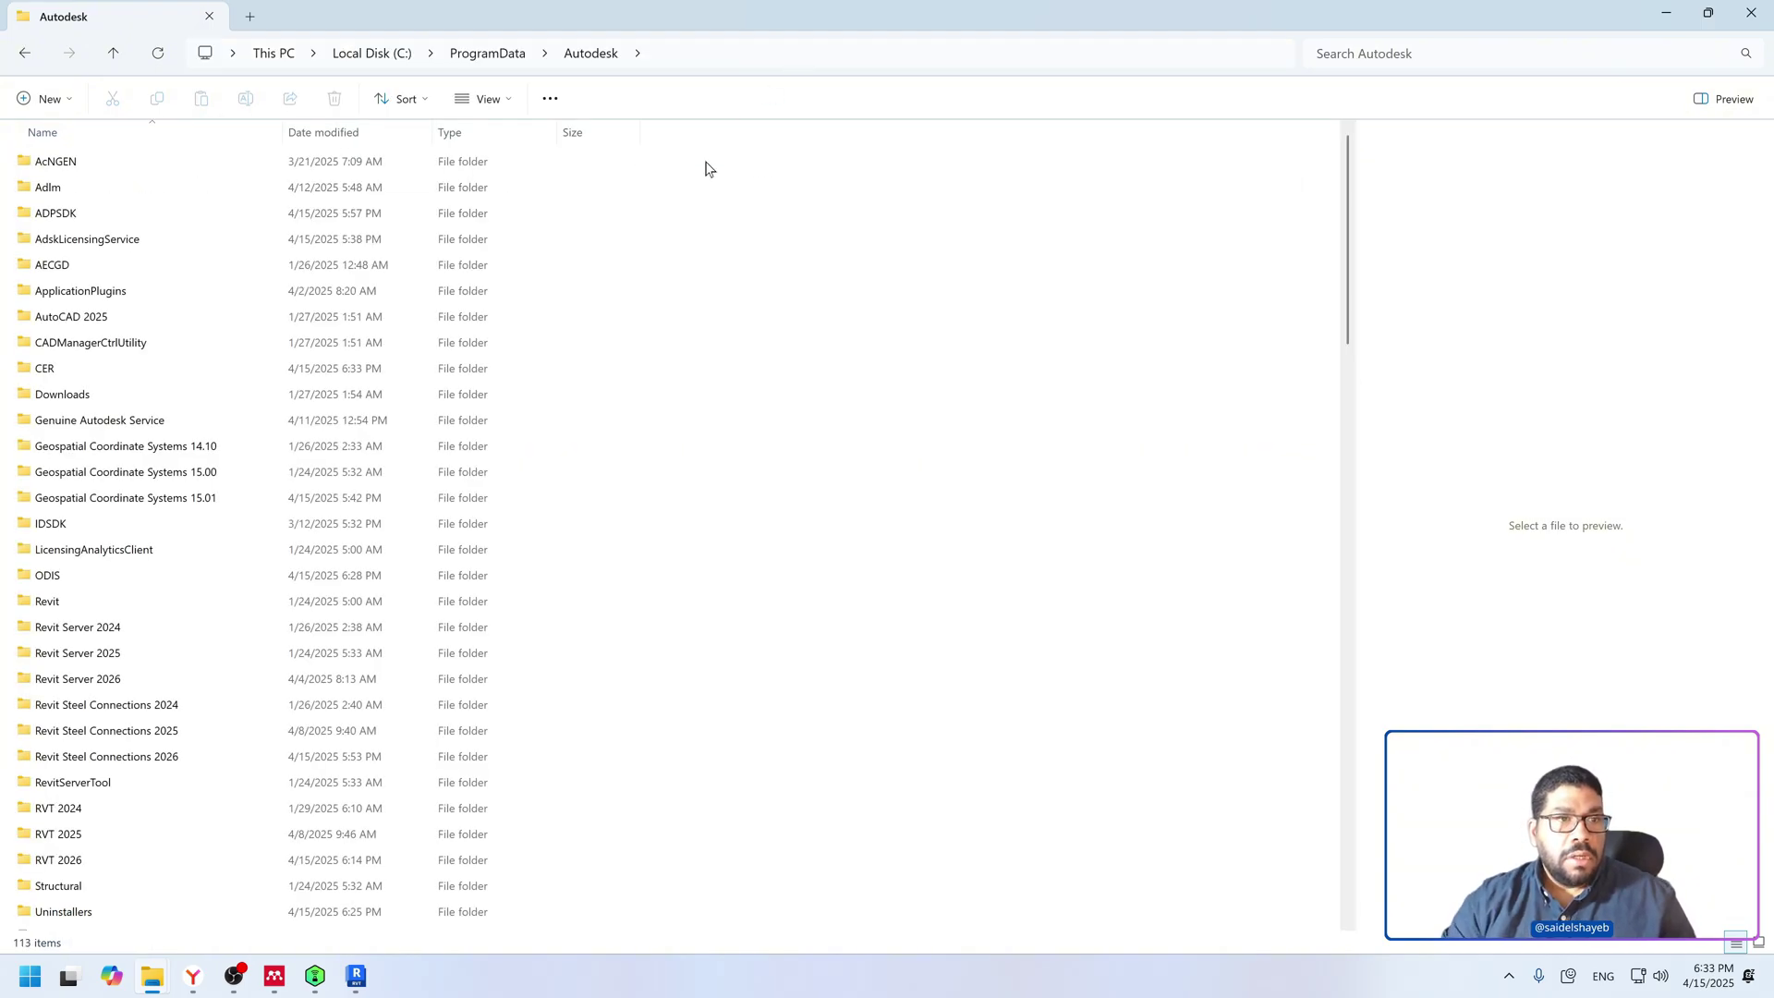
Step: View the properties of the RVT 2026 folder to check its size, then close them
scroll(174, 407, "down", 2)
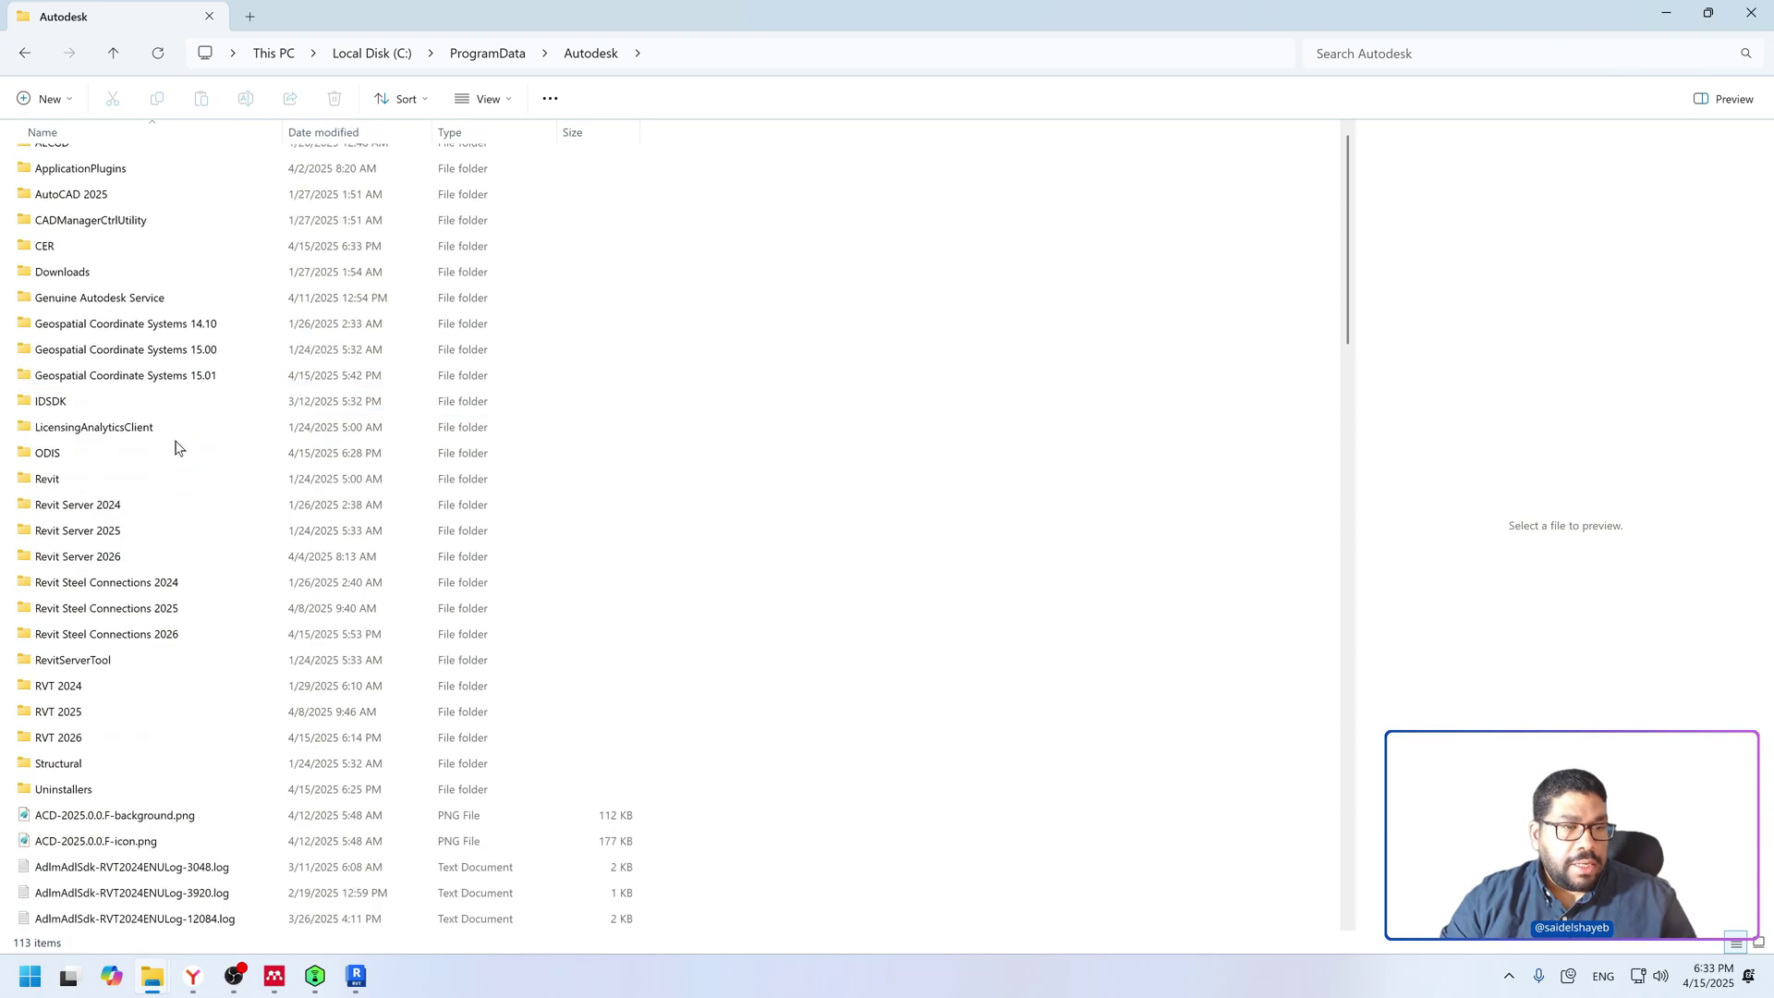
left_click(95, 744)
right_click(98, 739)
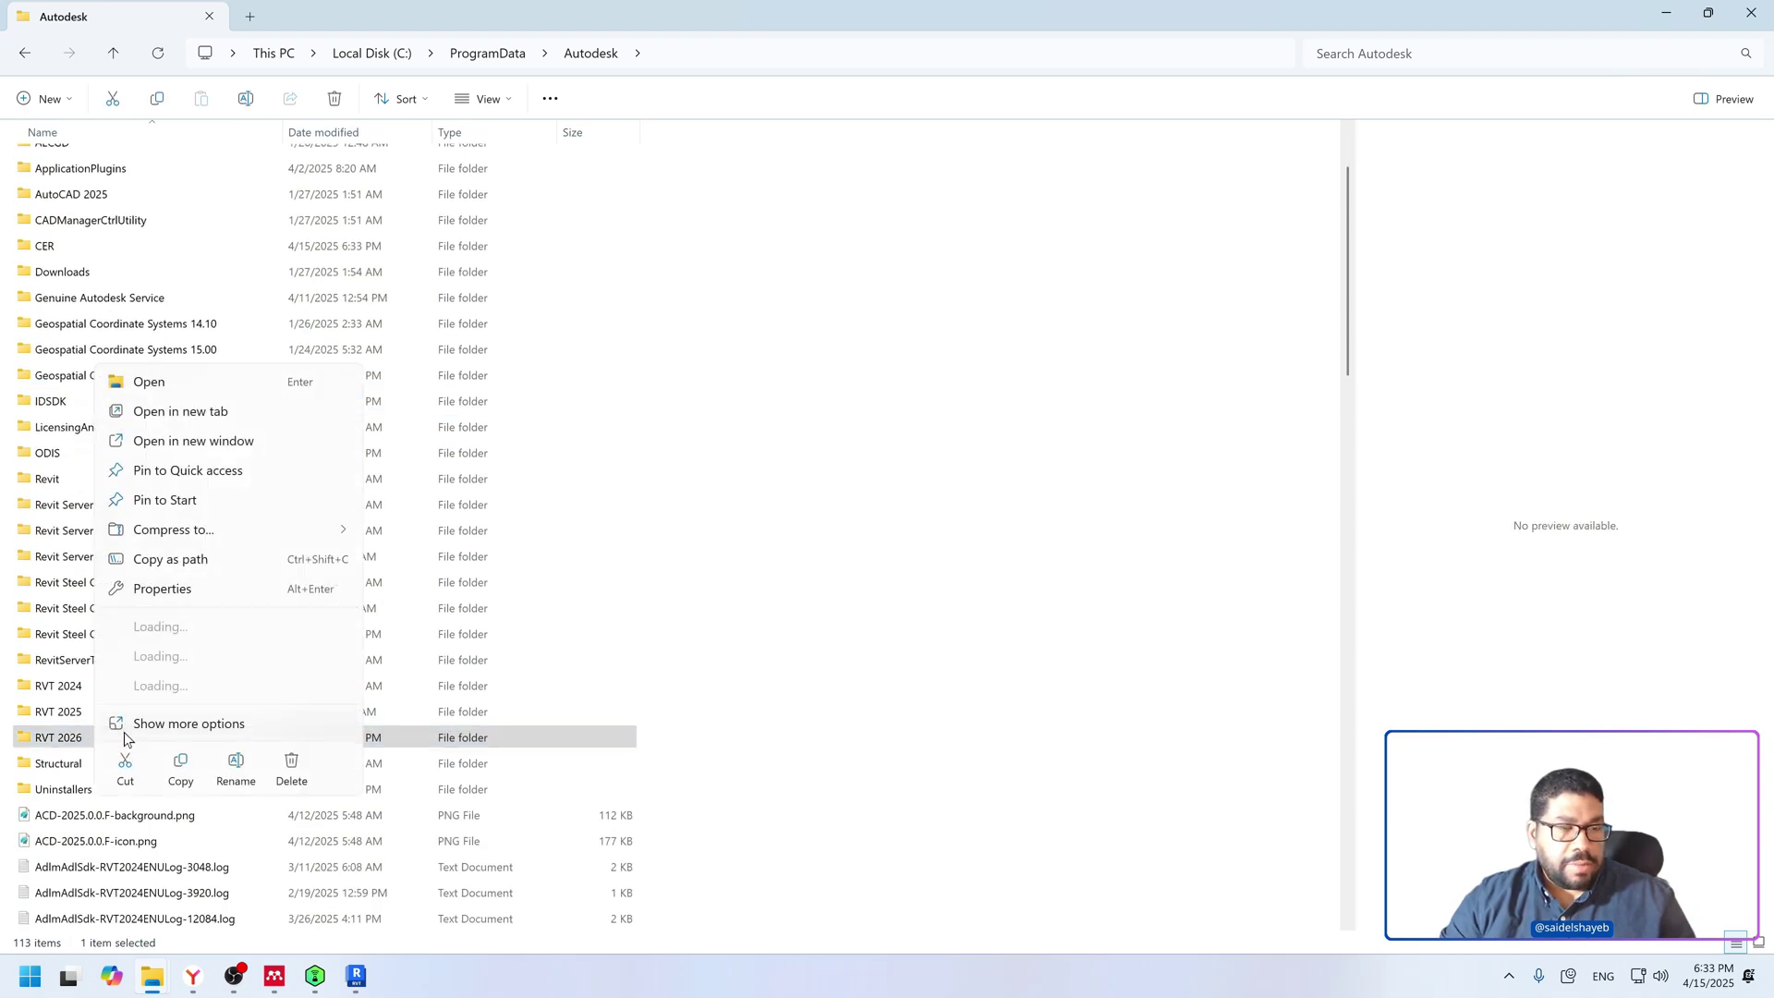
left_click(186, 621)
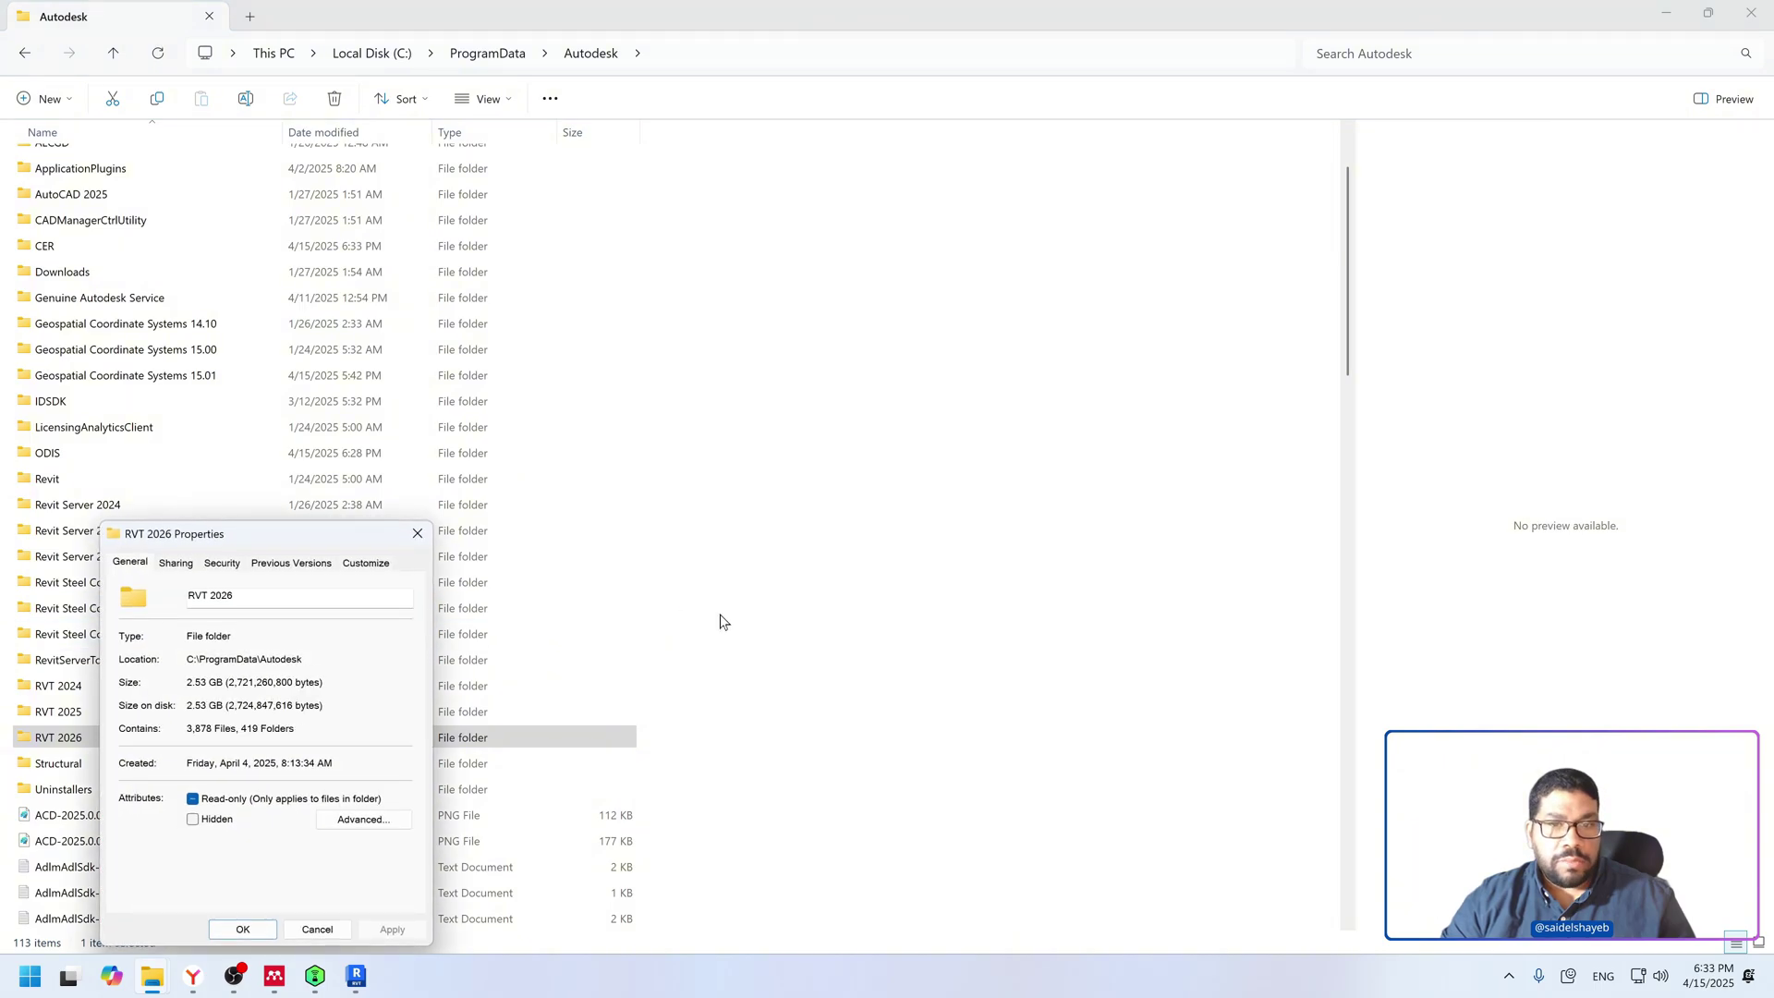
left_click_drag(333, 541, 1041, 207)
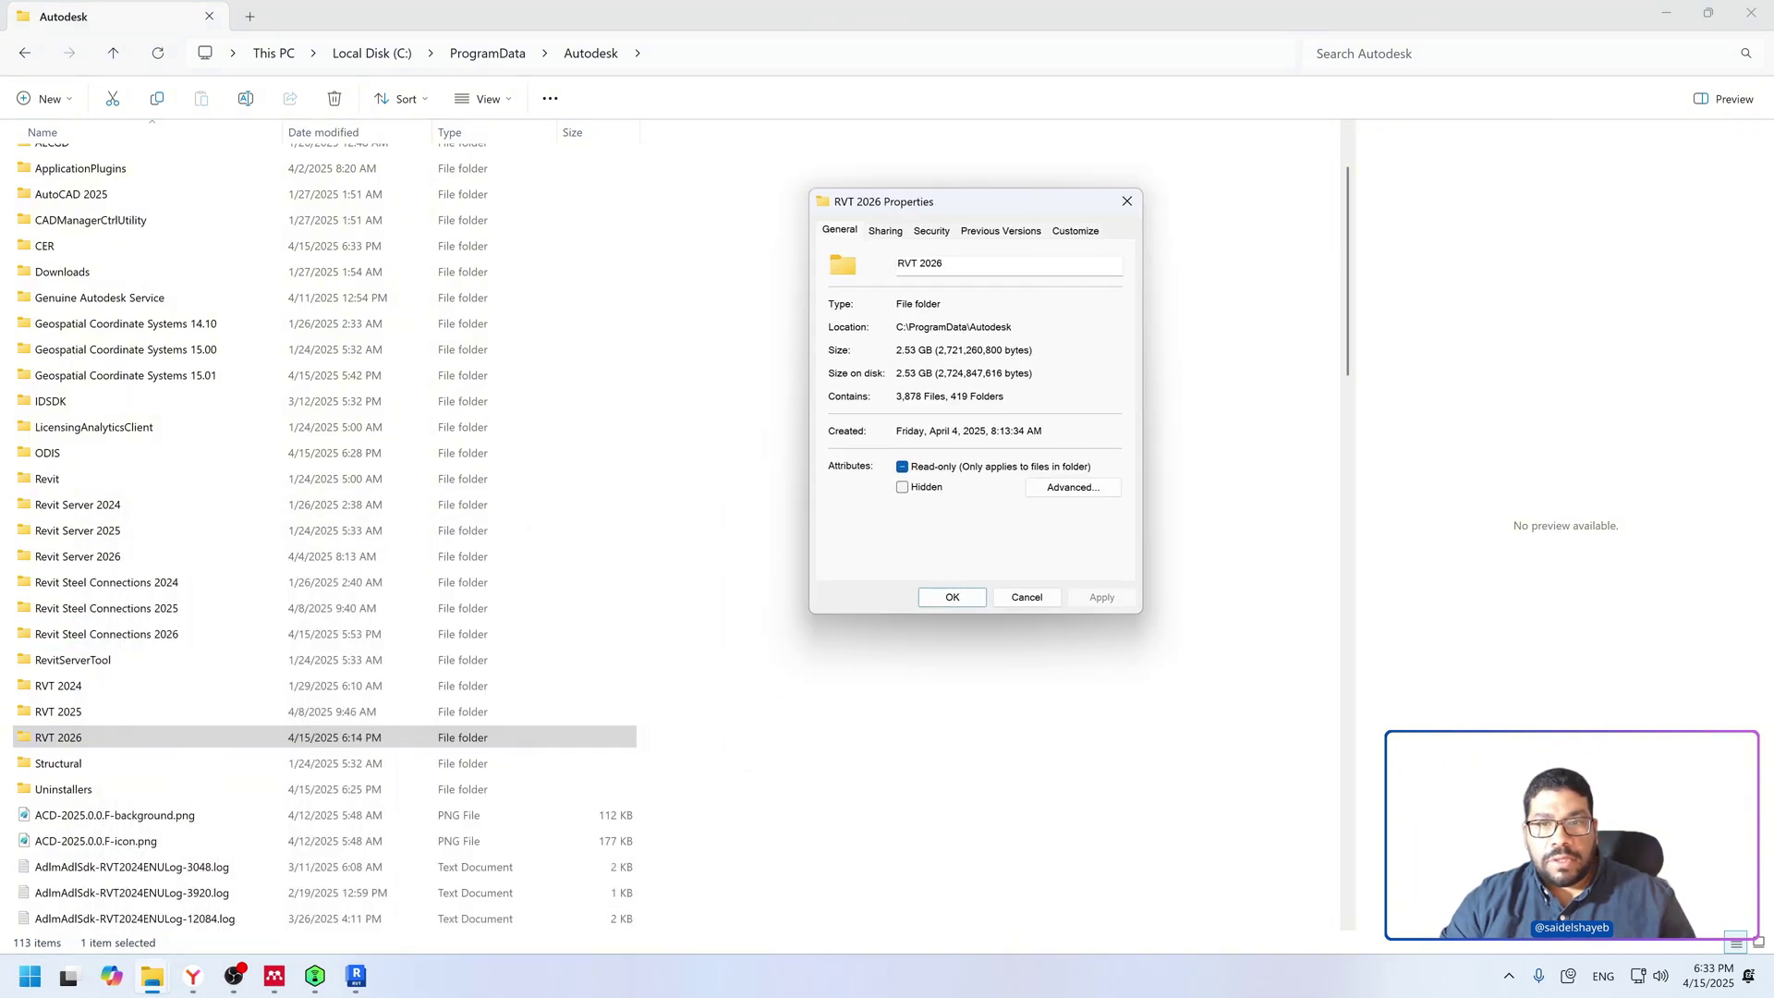
left_click(922, 601)
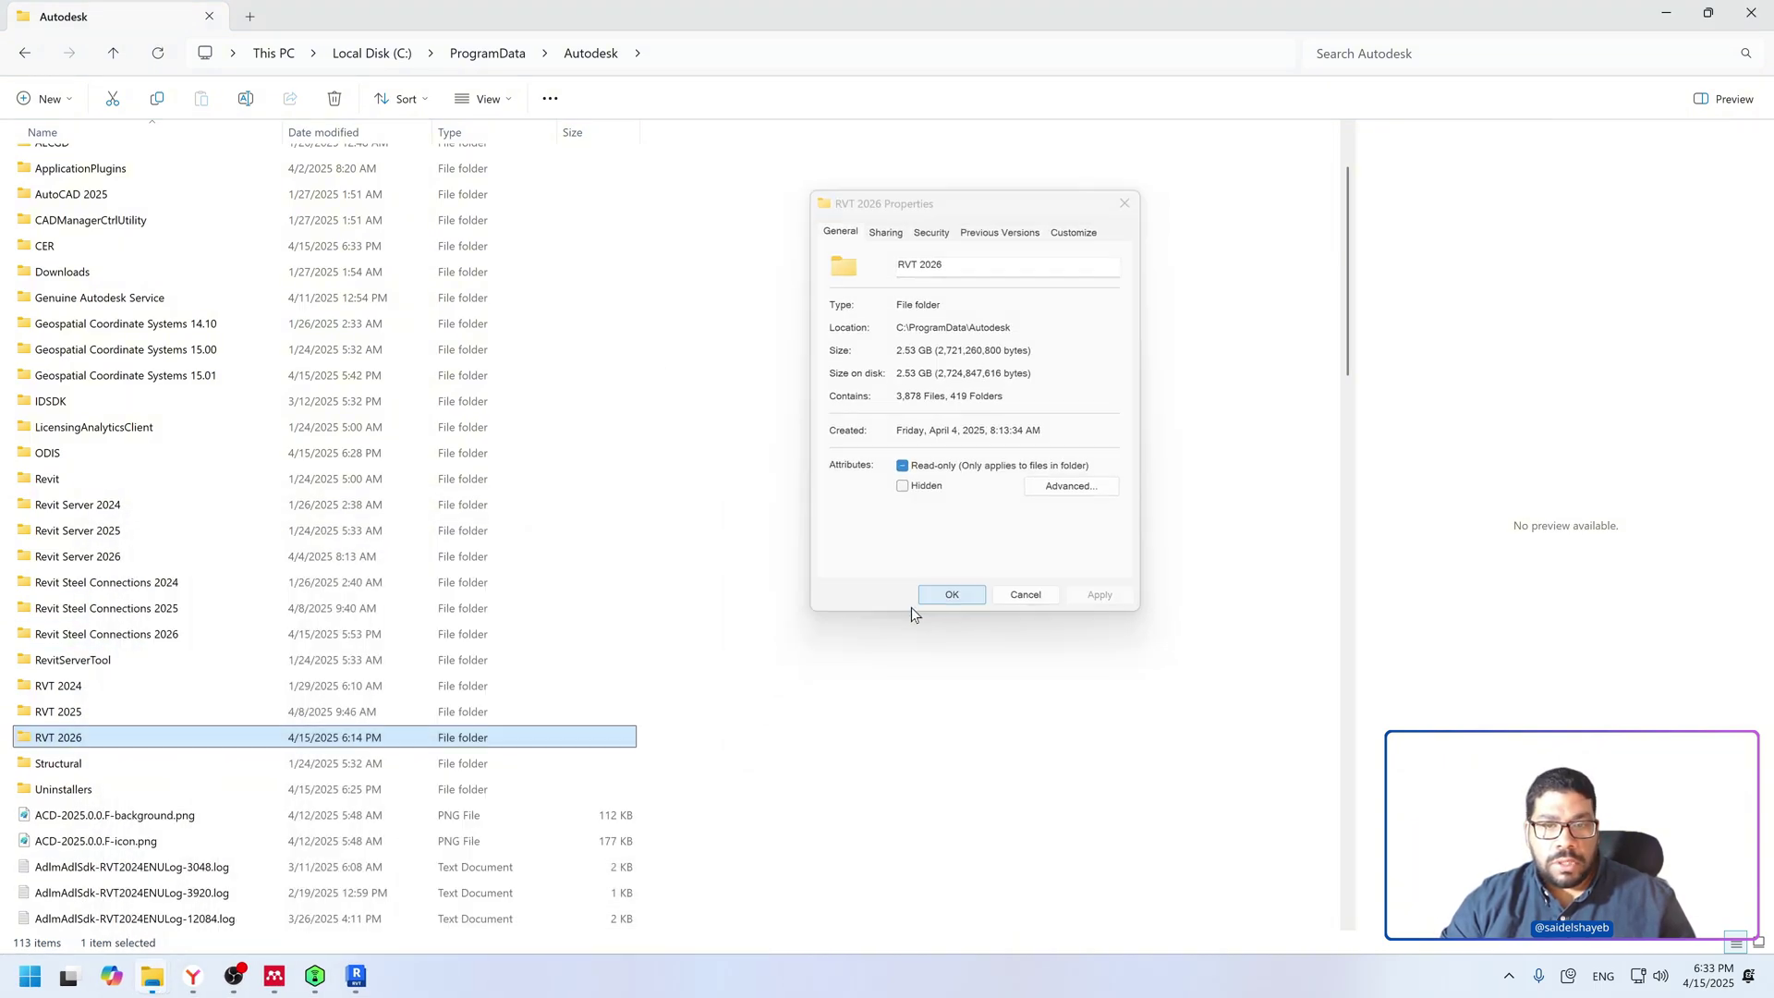
Step: Open the Libraries folder inside RVT 2026, view the properties of the English folder to check its size, and close them
double_click(150, 736)
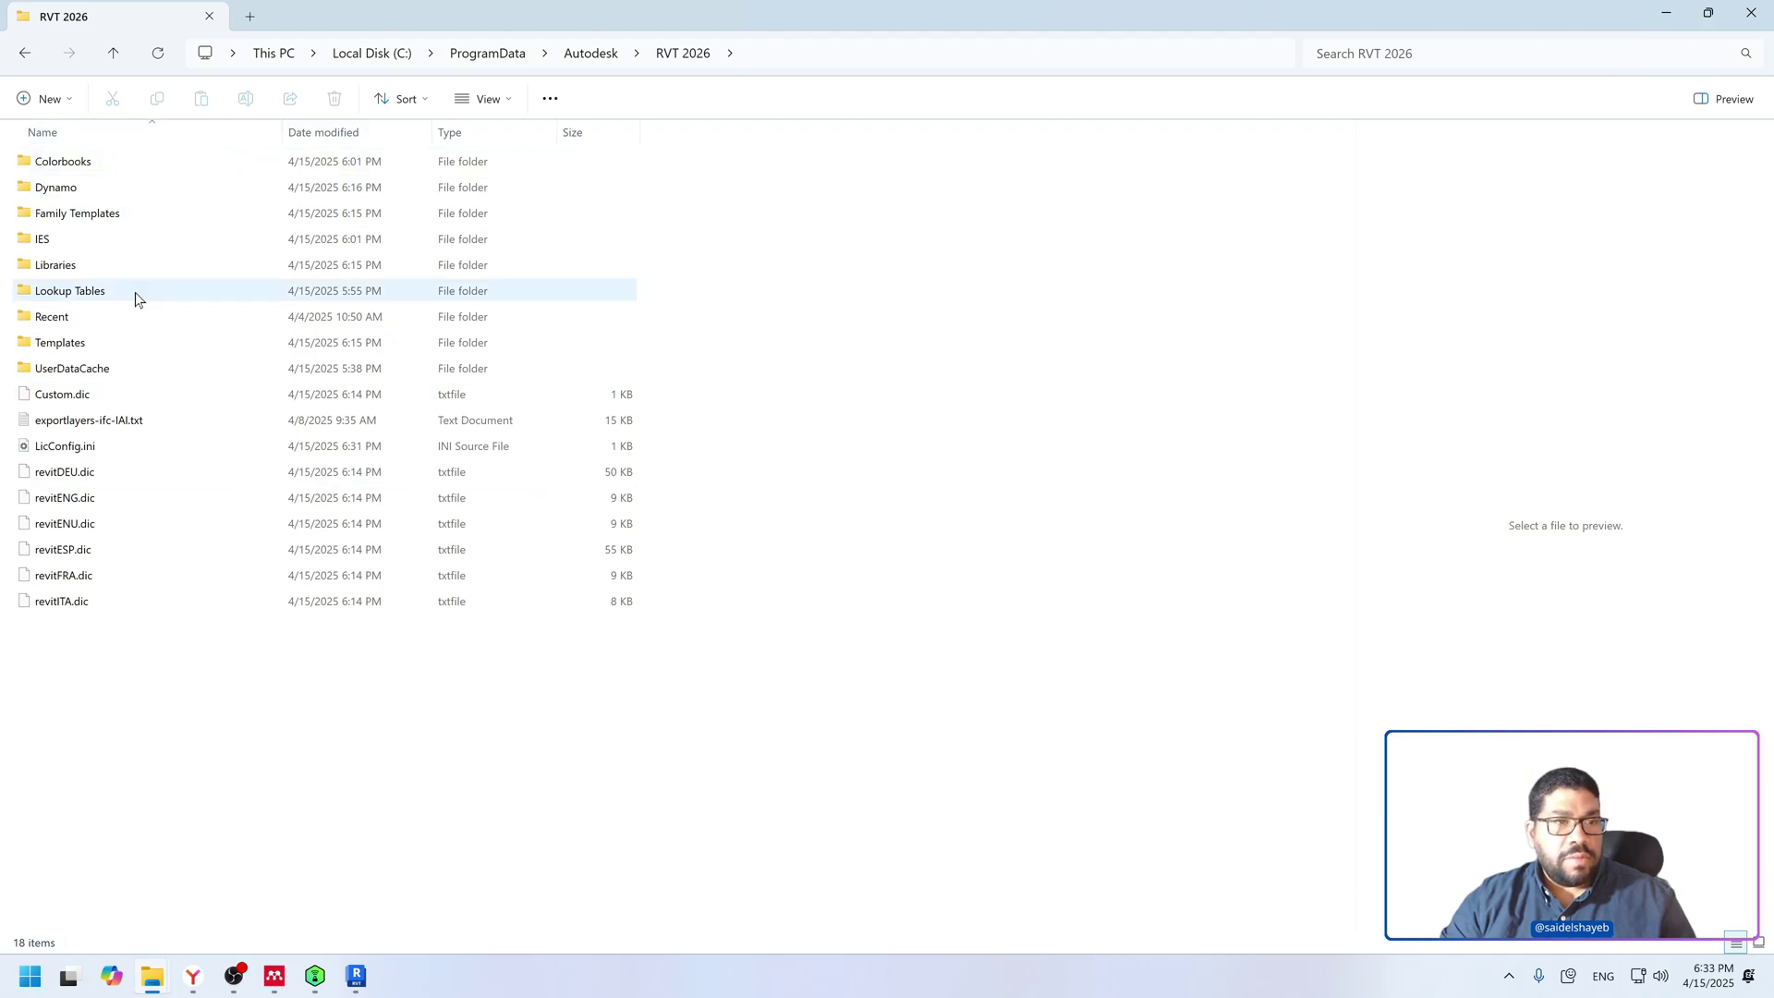
double_click(123, 267)
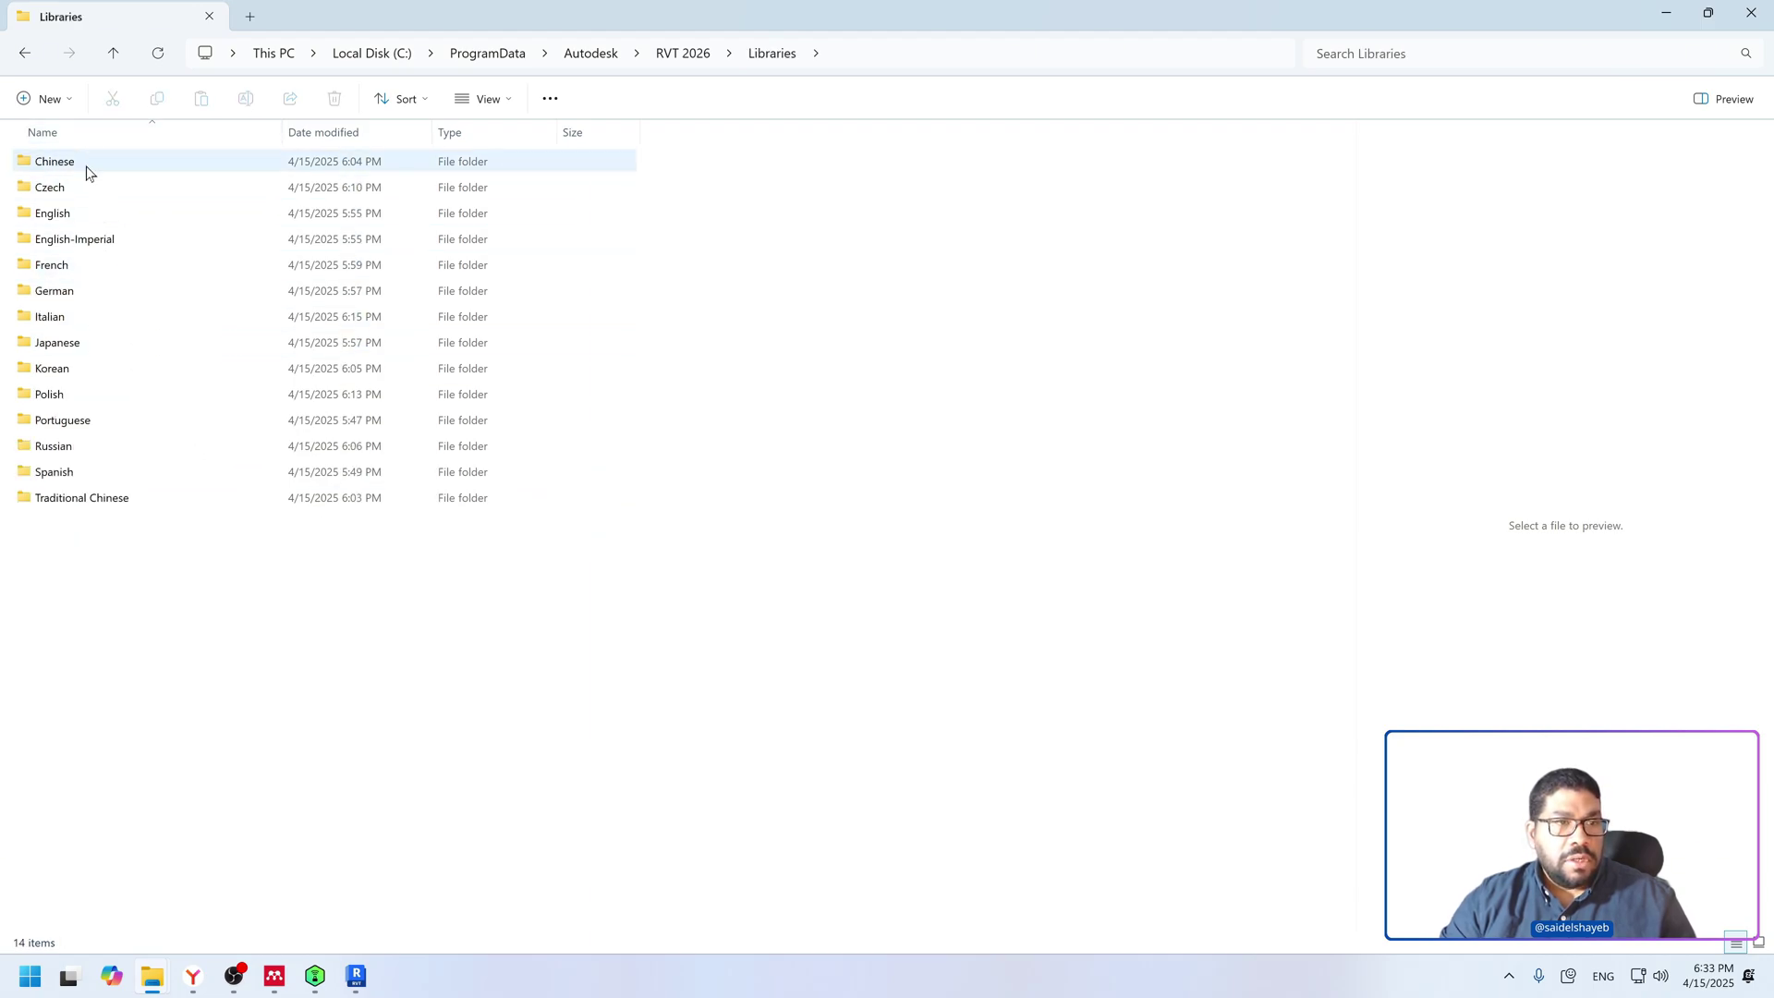
left_click(91, 219)
right_click(91, 219)
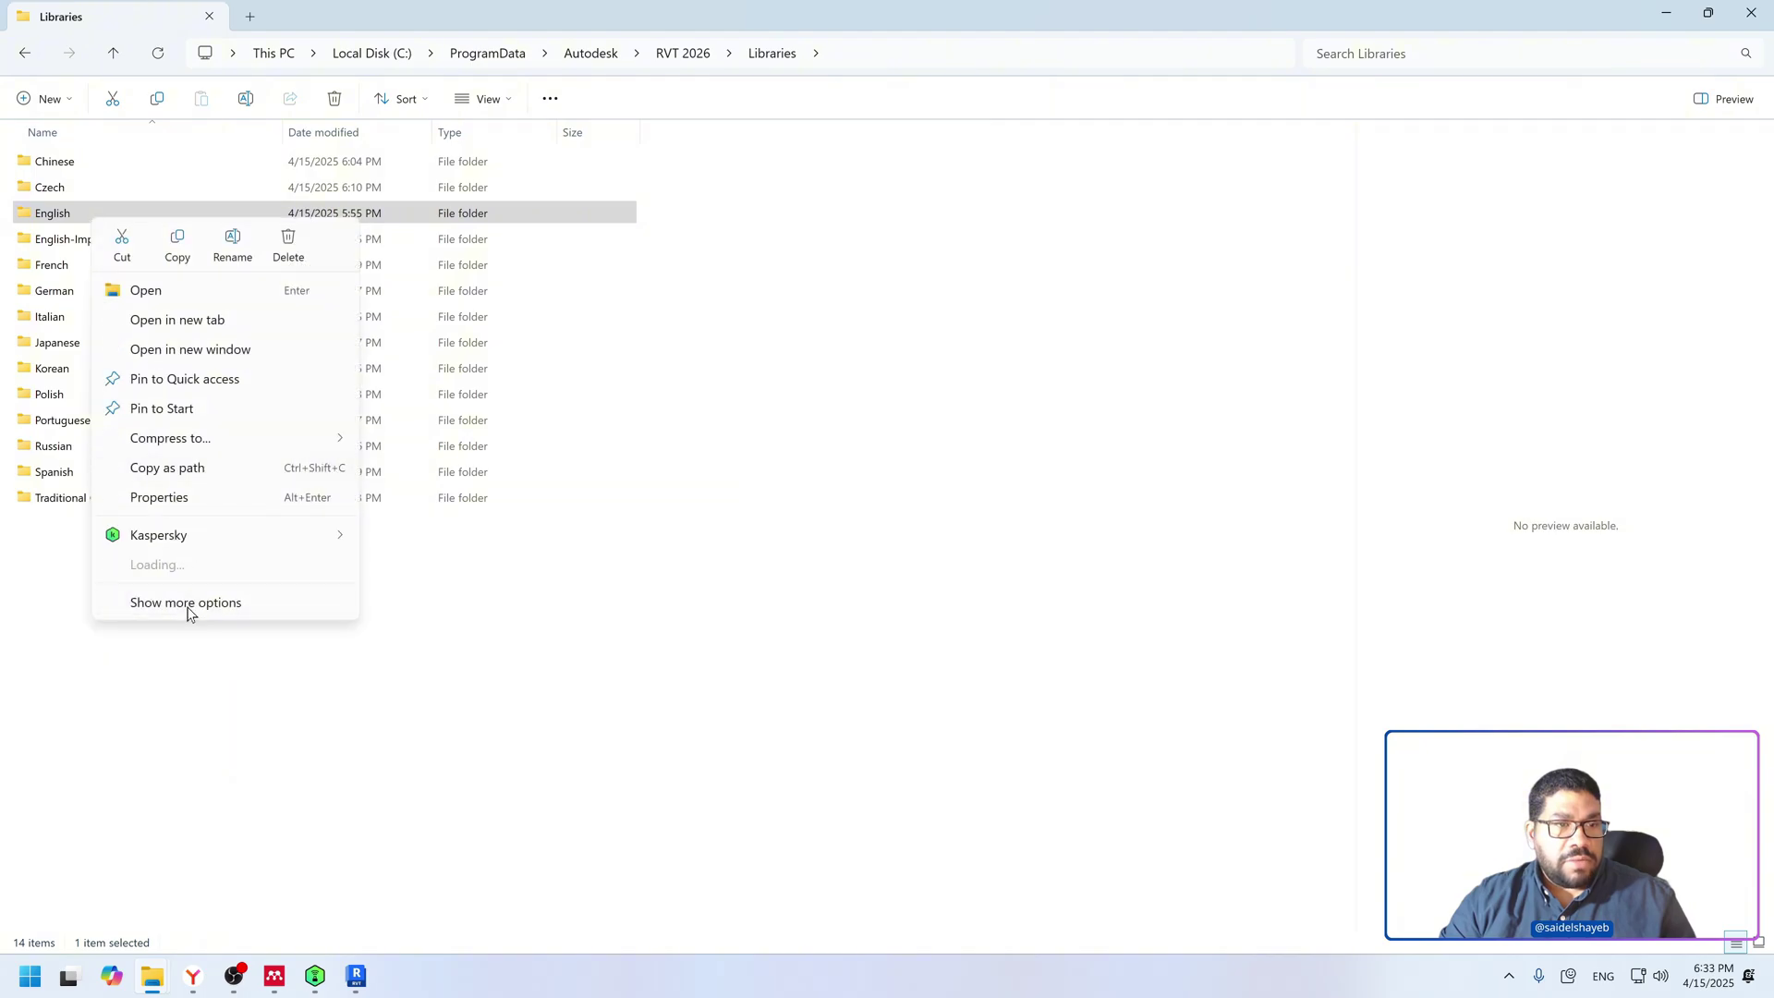
left_click(214, 496)
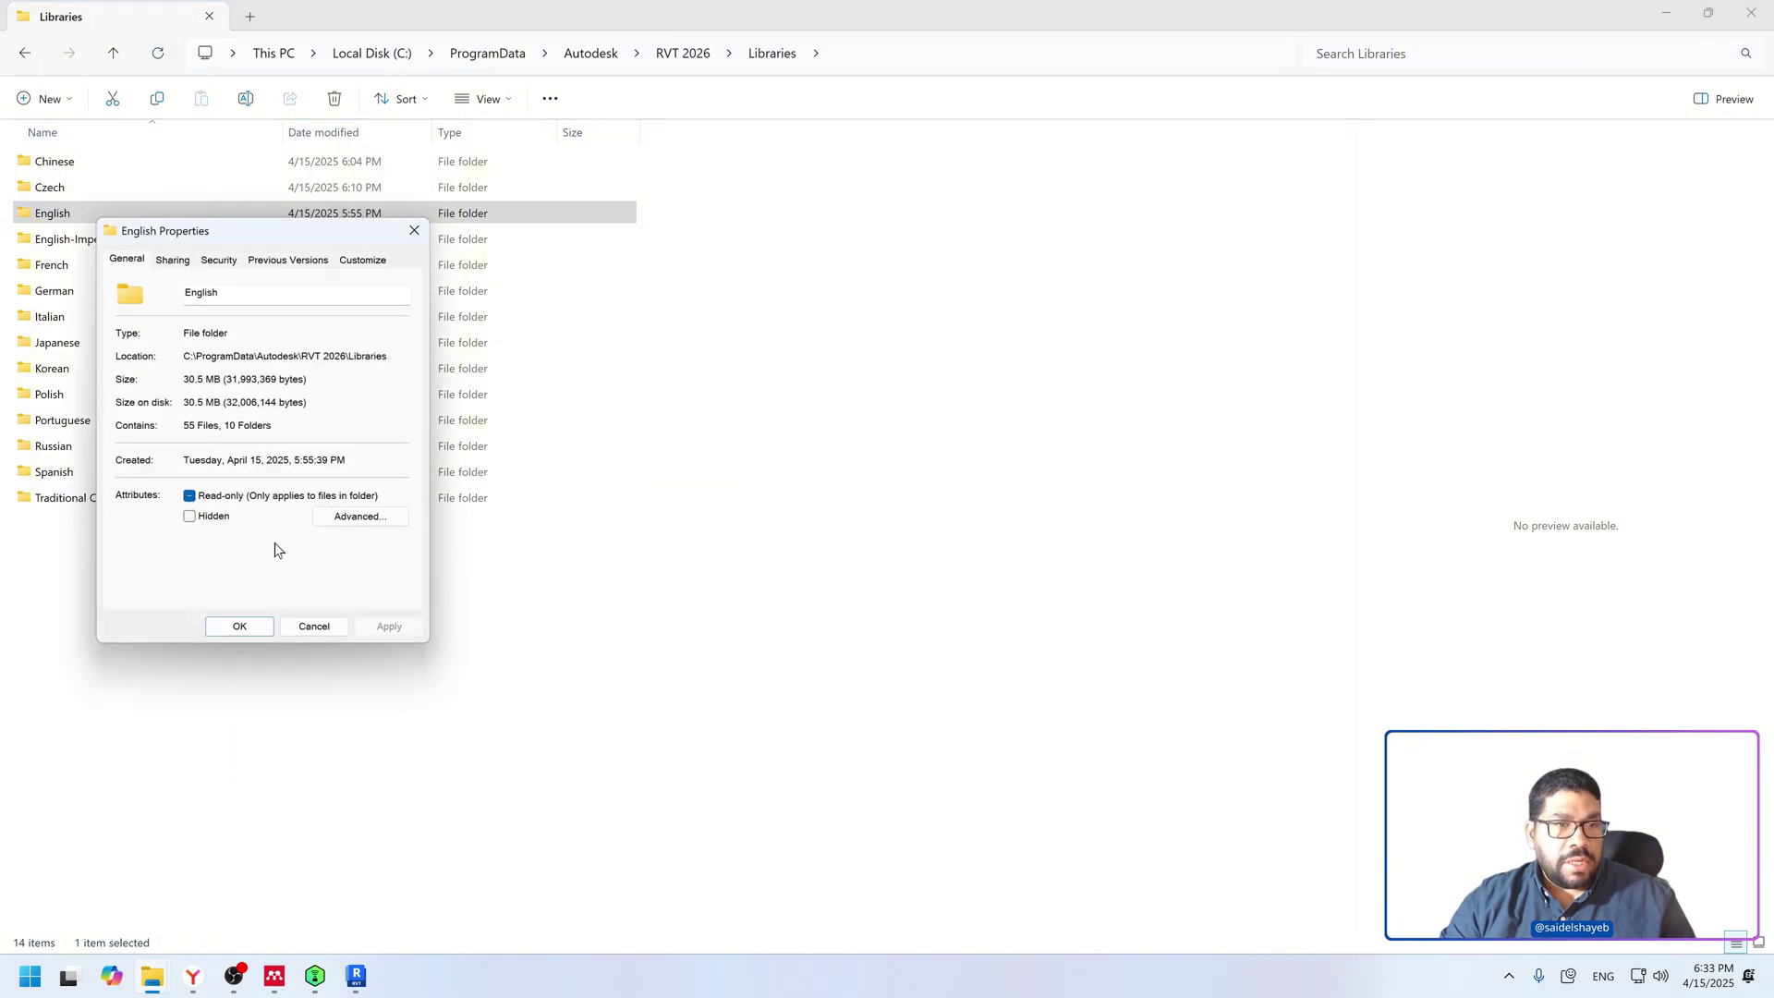
left_click_drag(238, 234, 909, 252)
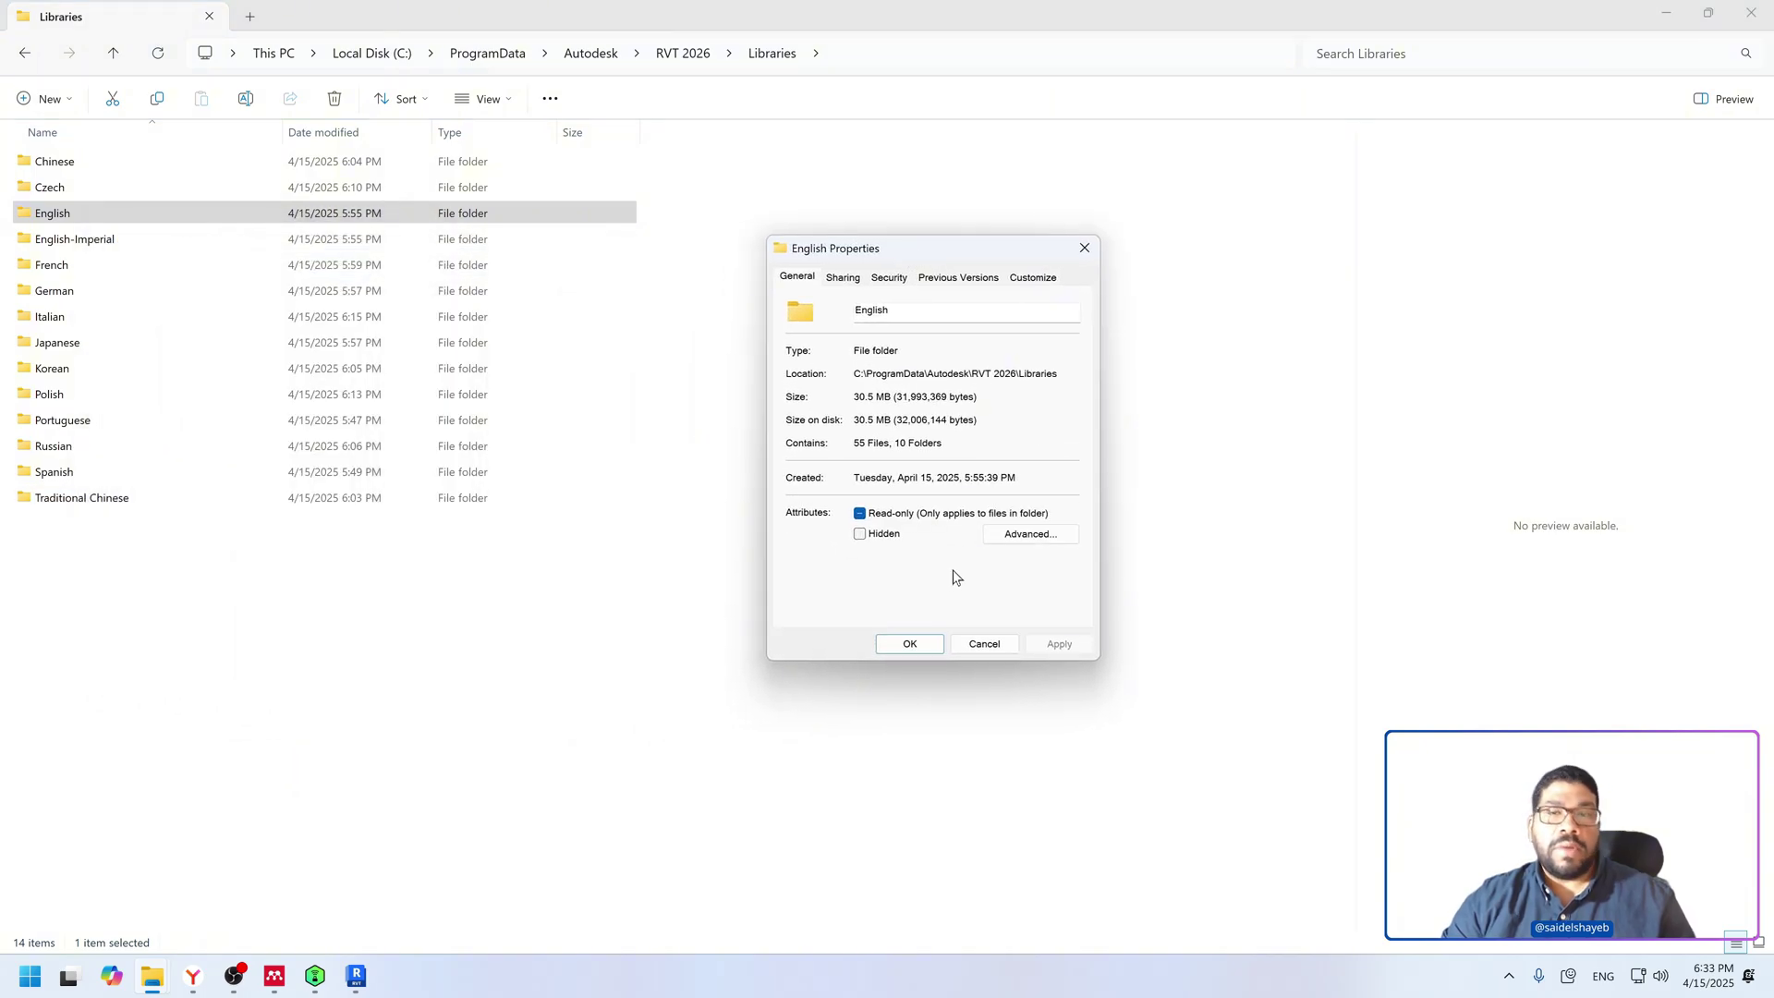
left_click(937, 646)
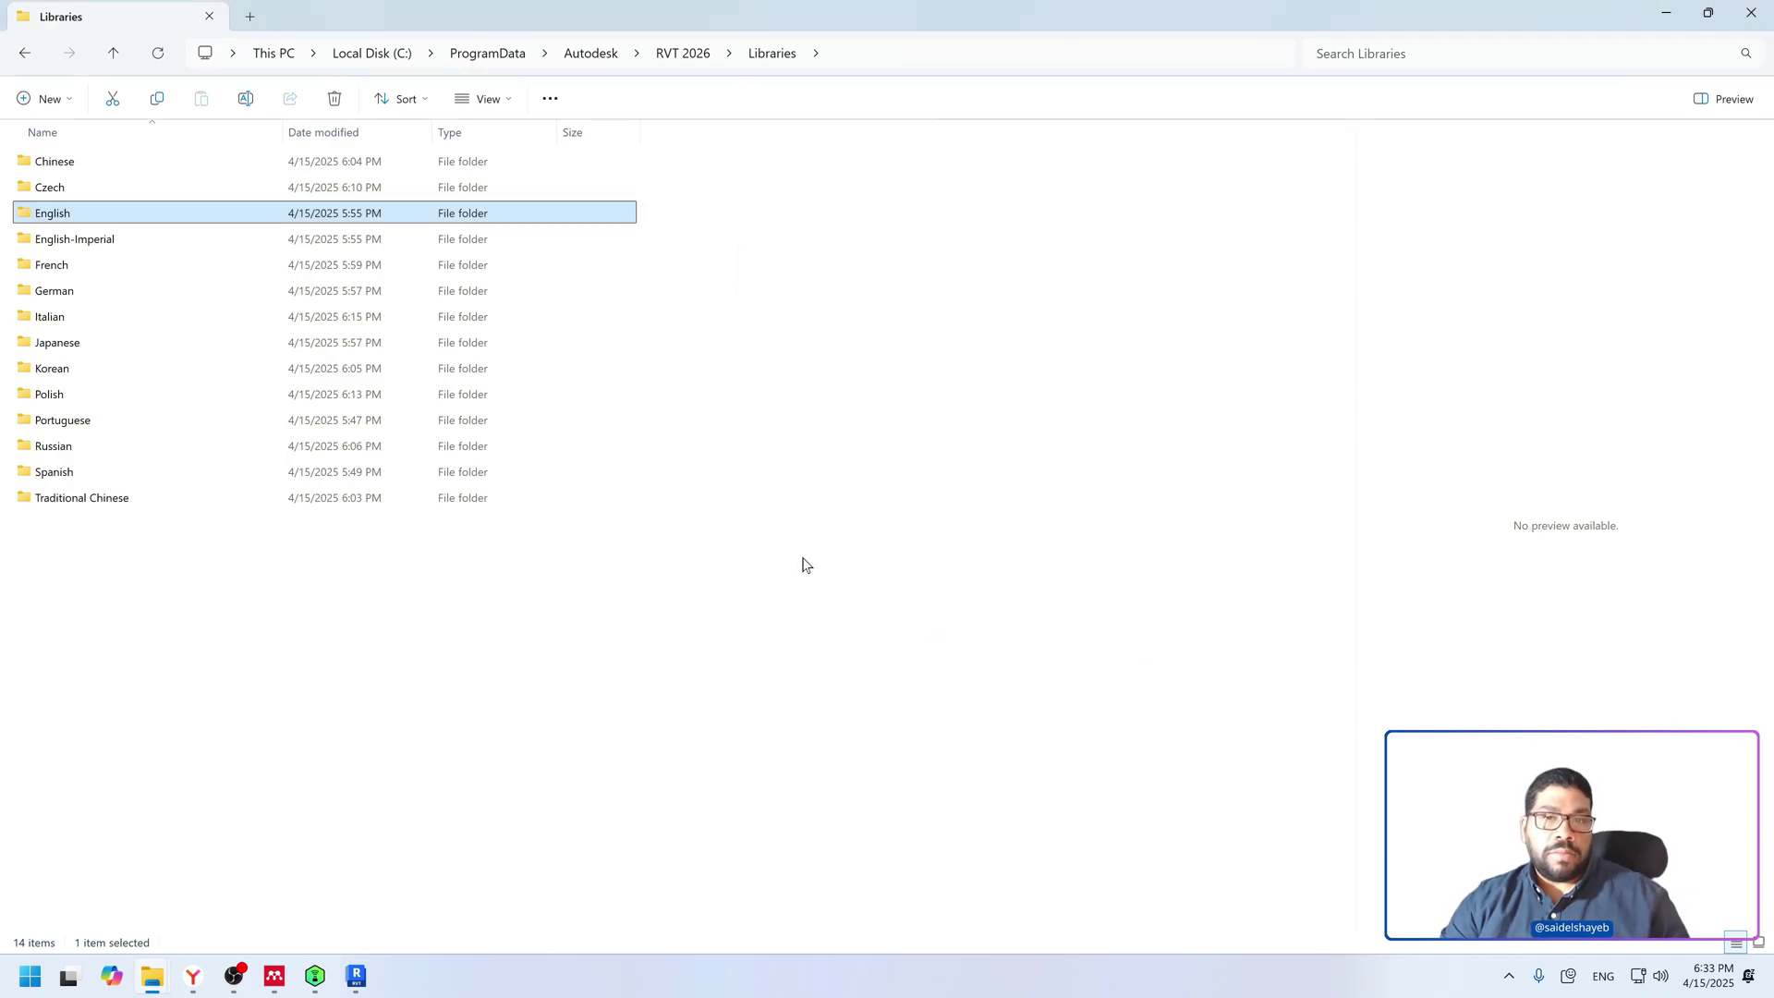
Step: View the properties of the English-Imperial folder to check its size and contents, then close them
right_click(93, 239)
left_click(214, 515)
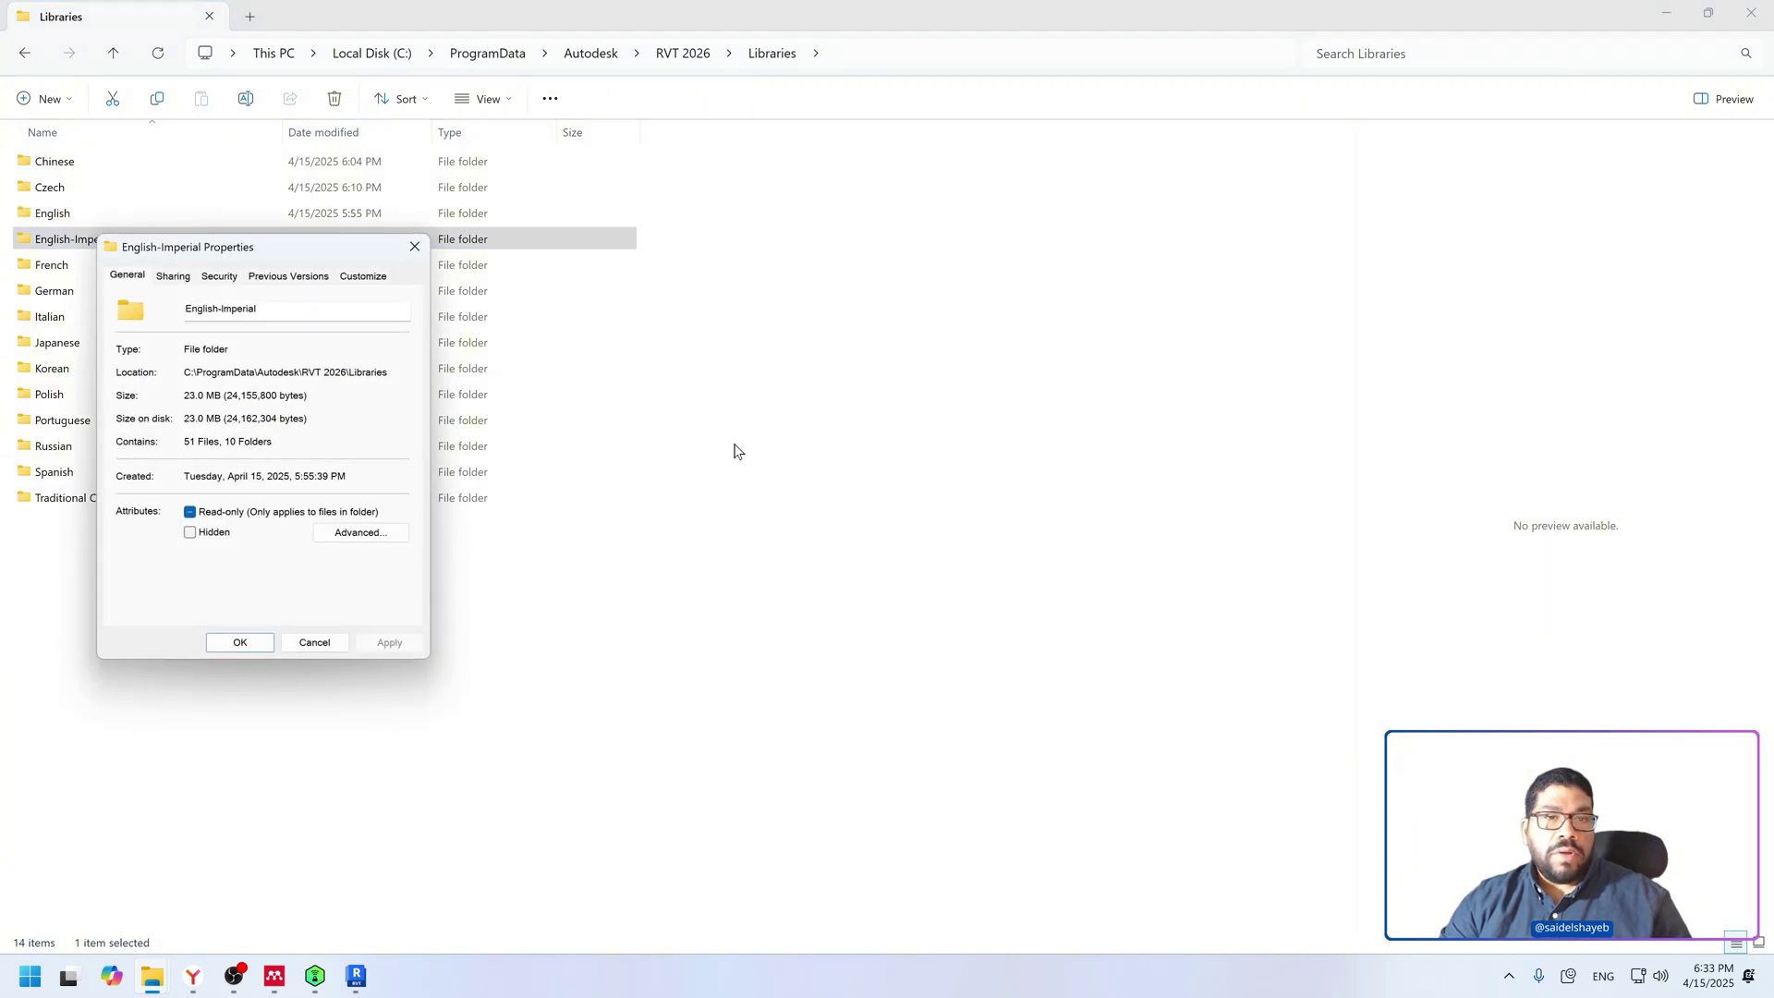
left_click_drag(324, 247, 1030, 231)
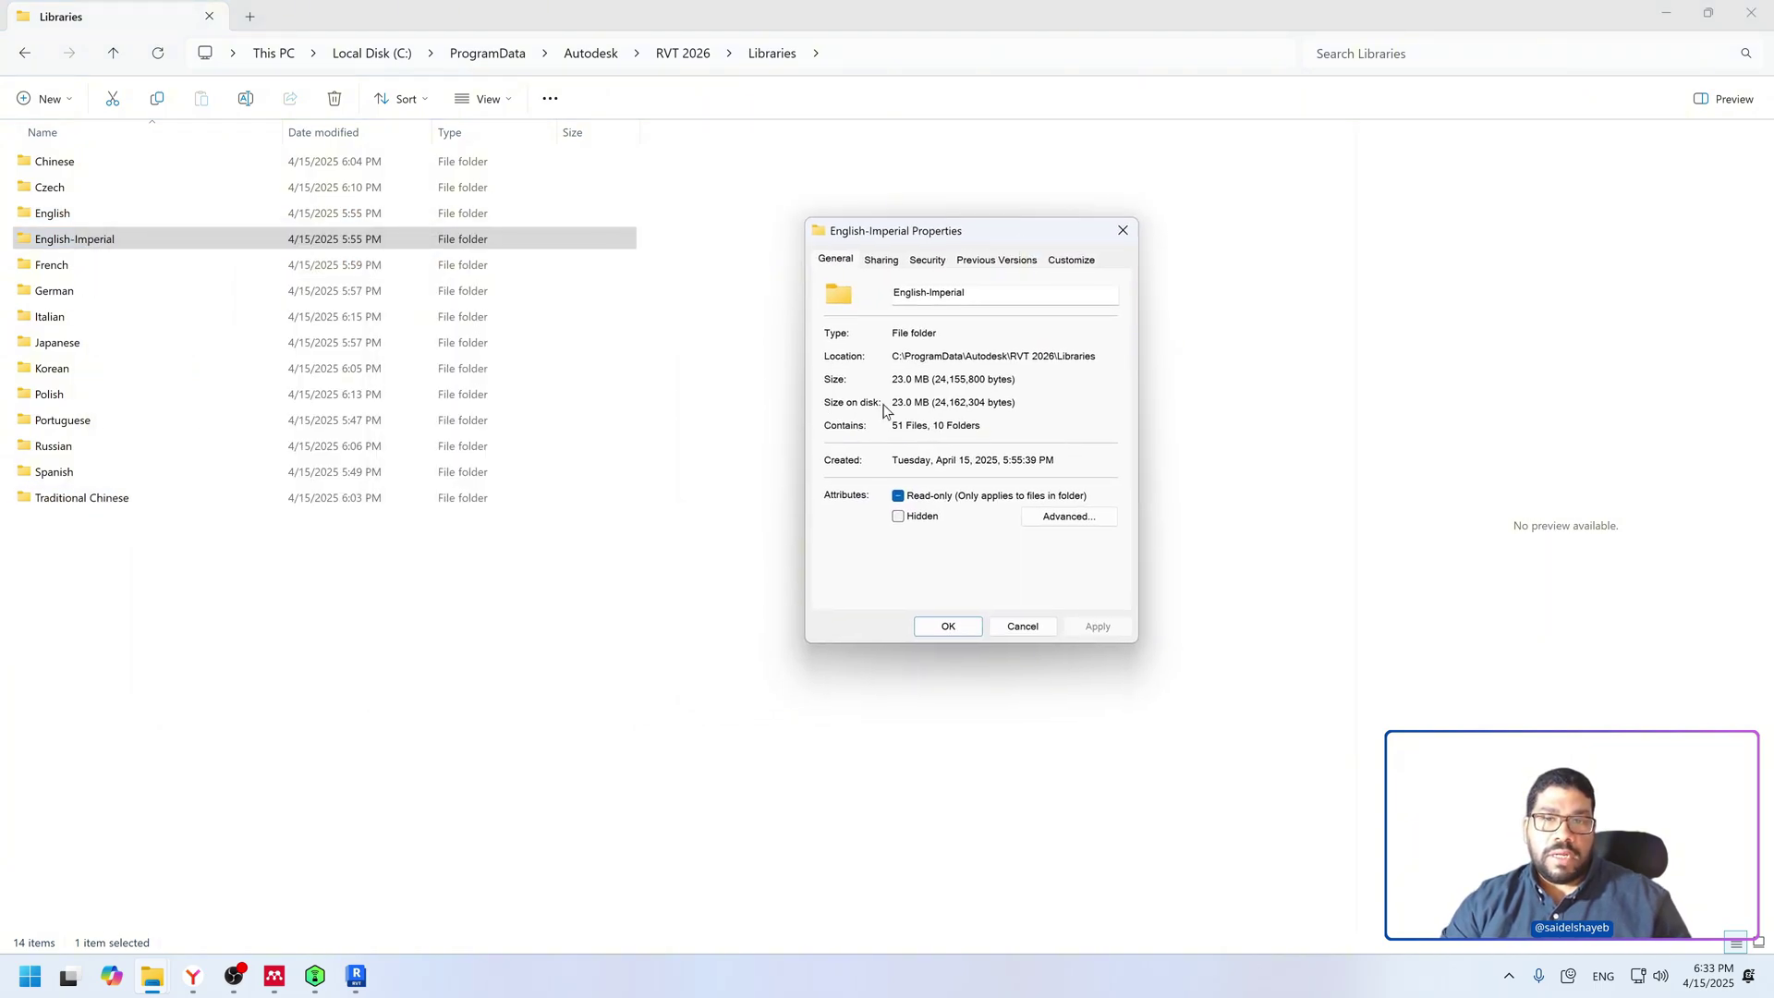
left_click(951, 626)
Step: Recheck the English folder's size in its properties for comparison with English-Imperial, then close them
right_click(56, 212)
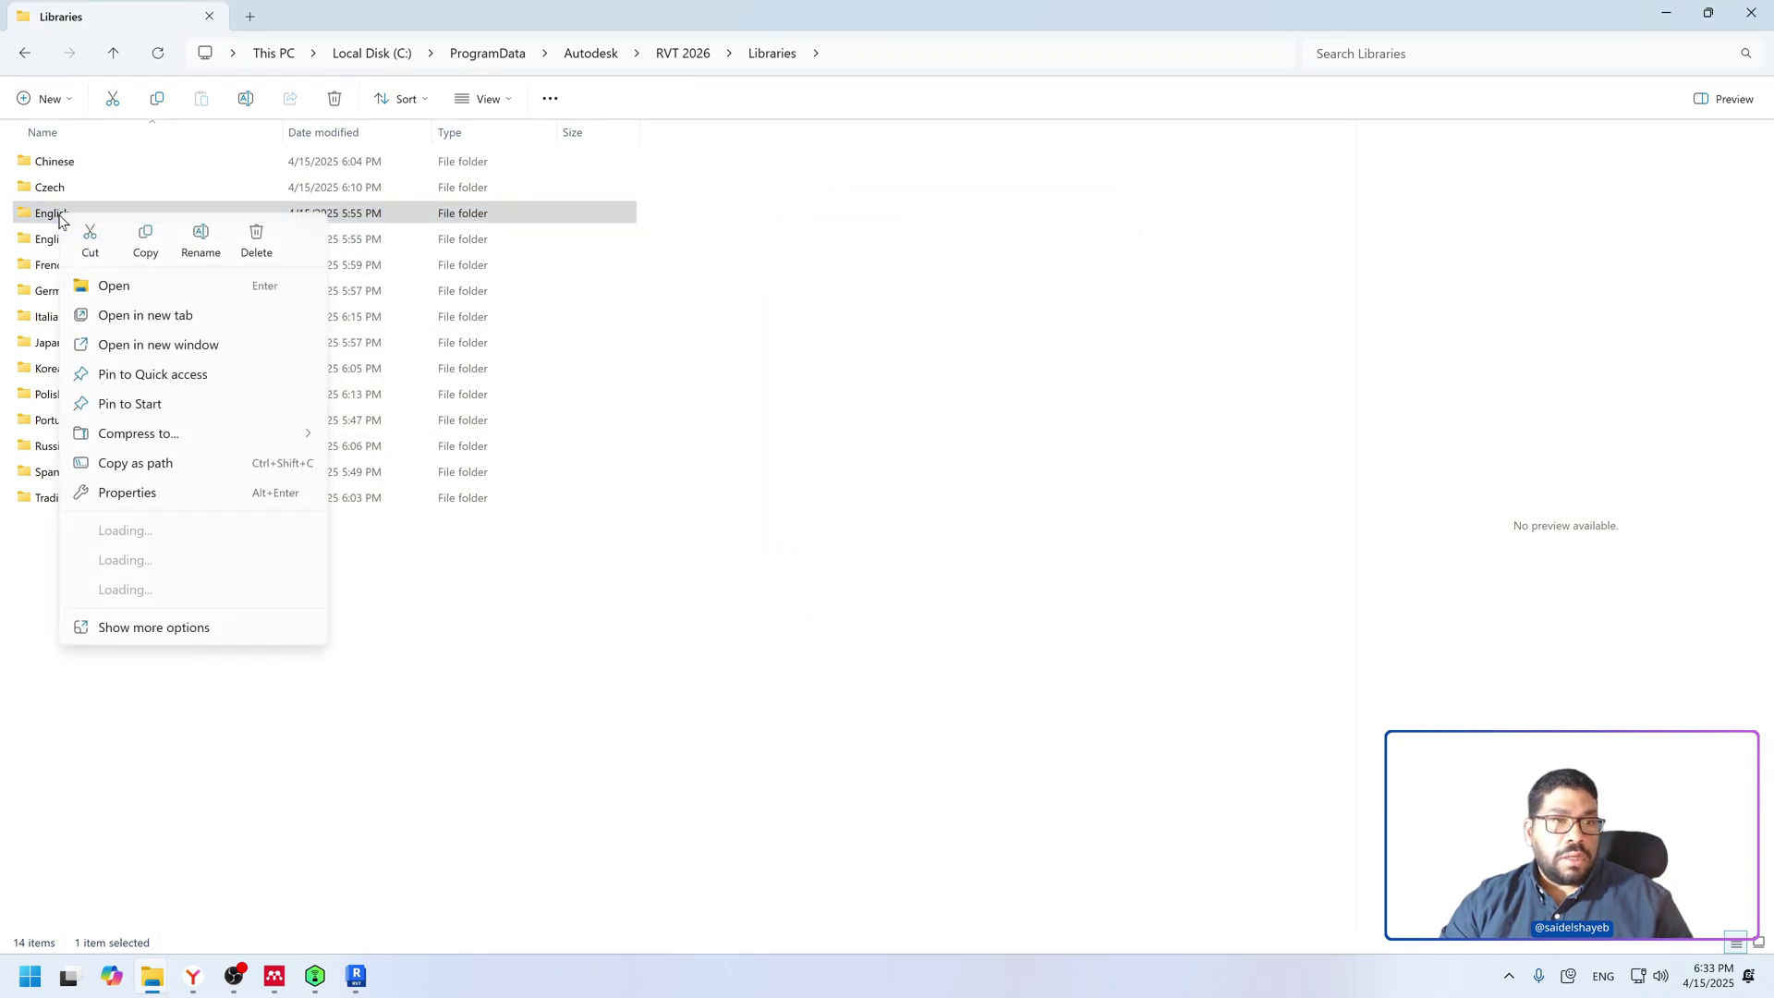
left_click(148, 492)
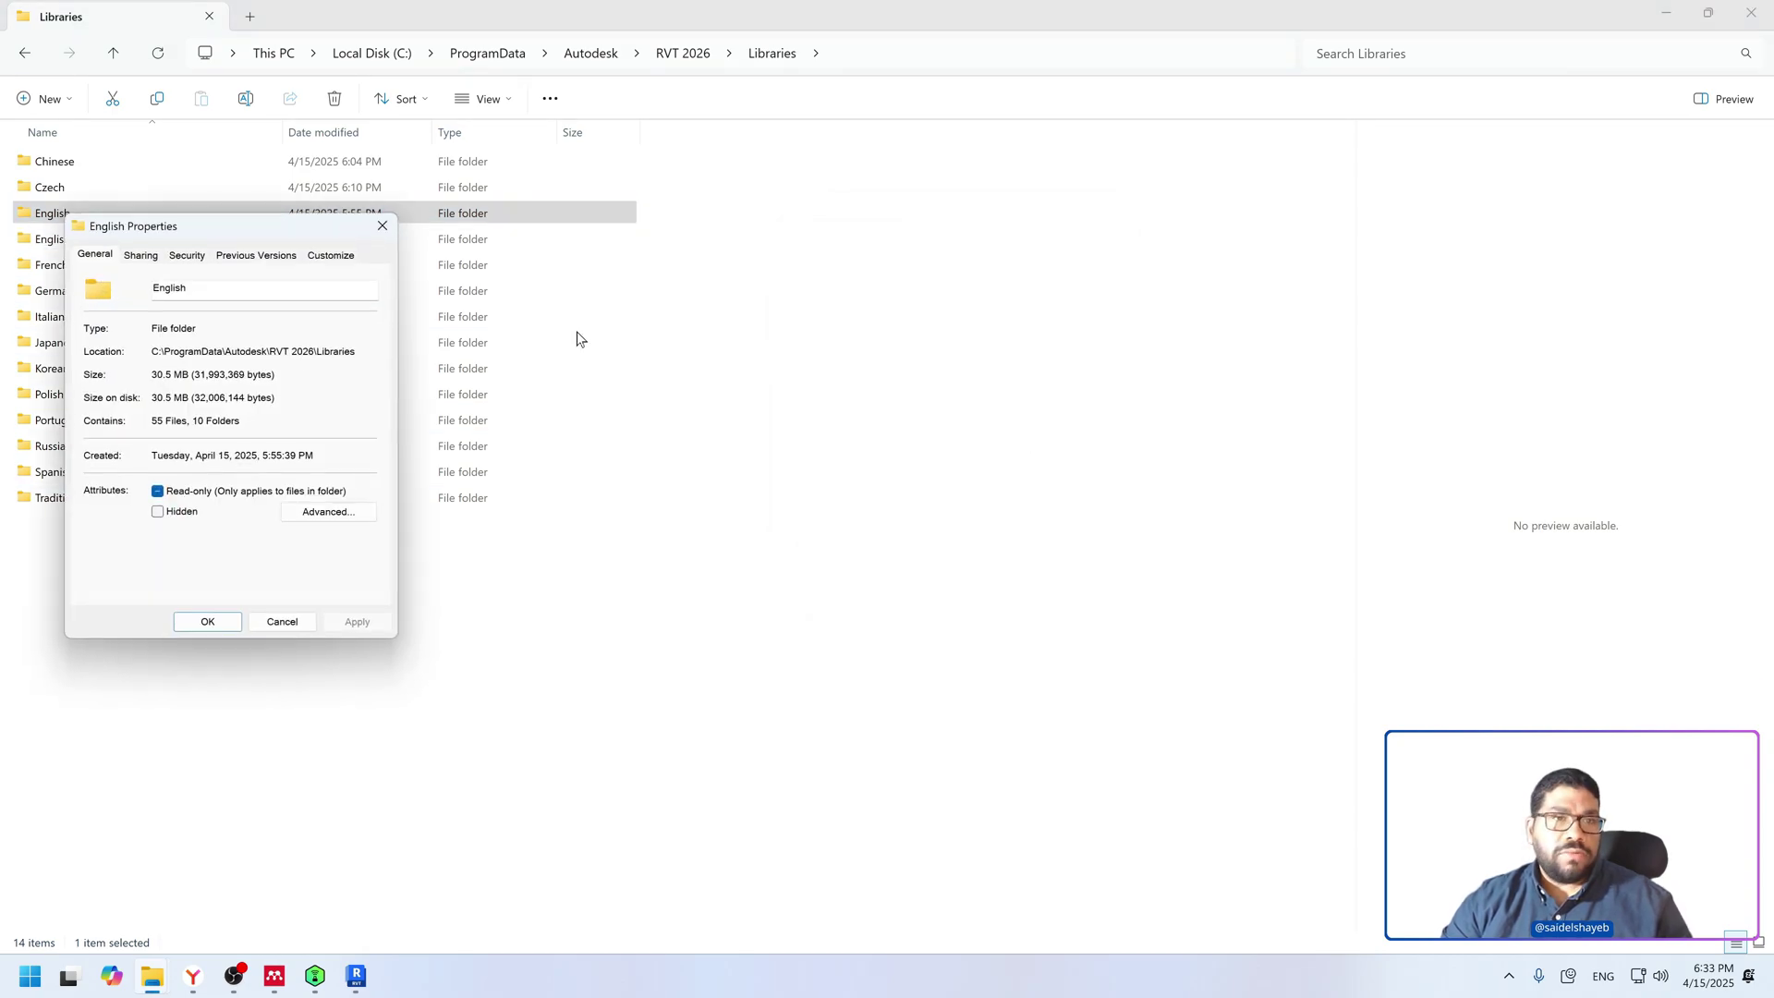
left_click_drag(248, 227, 985, 212)
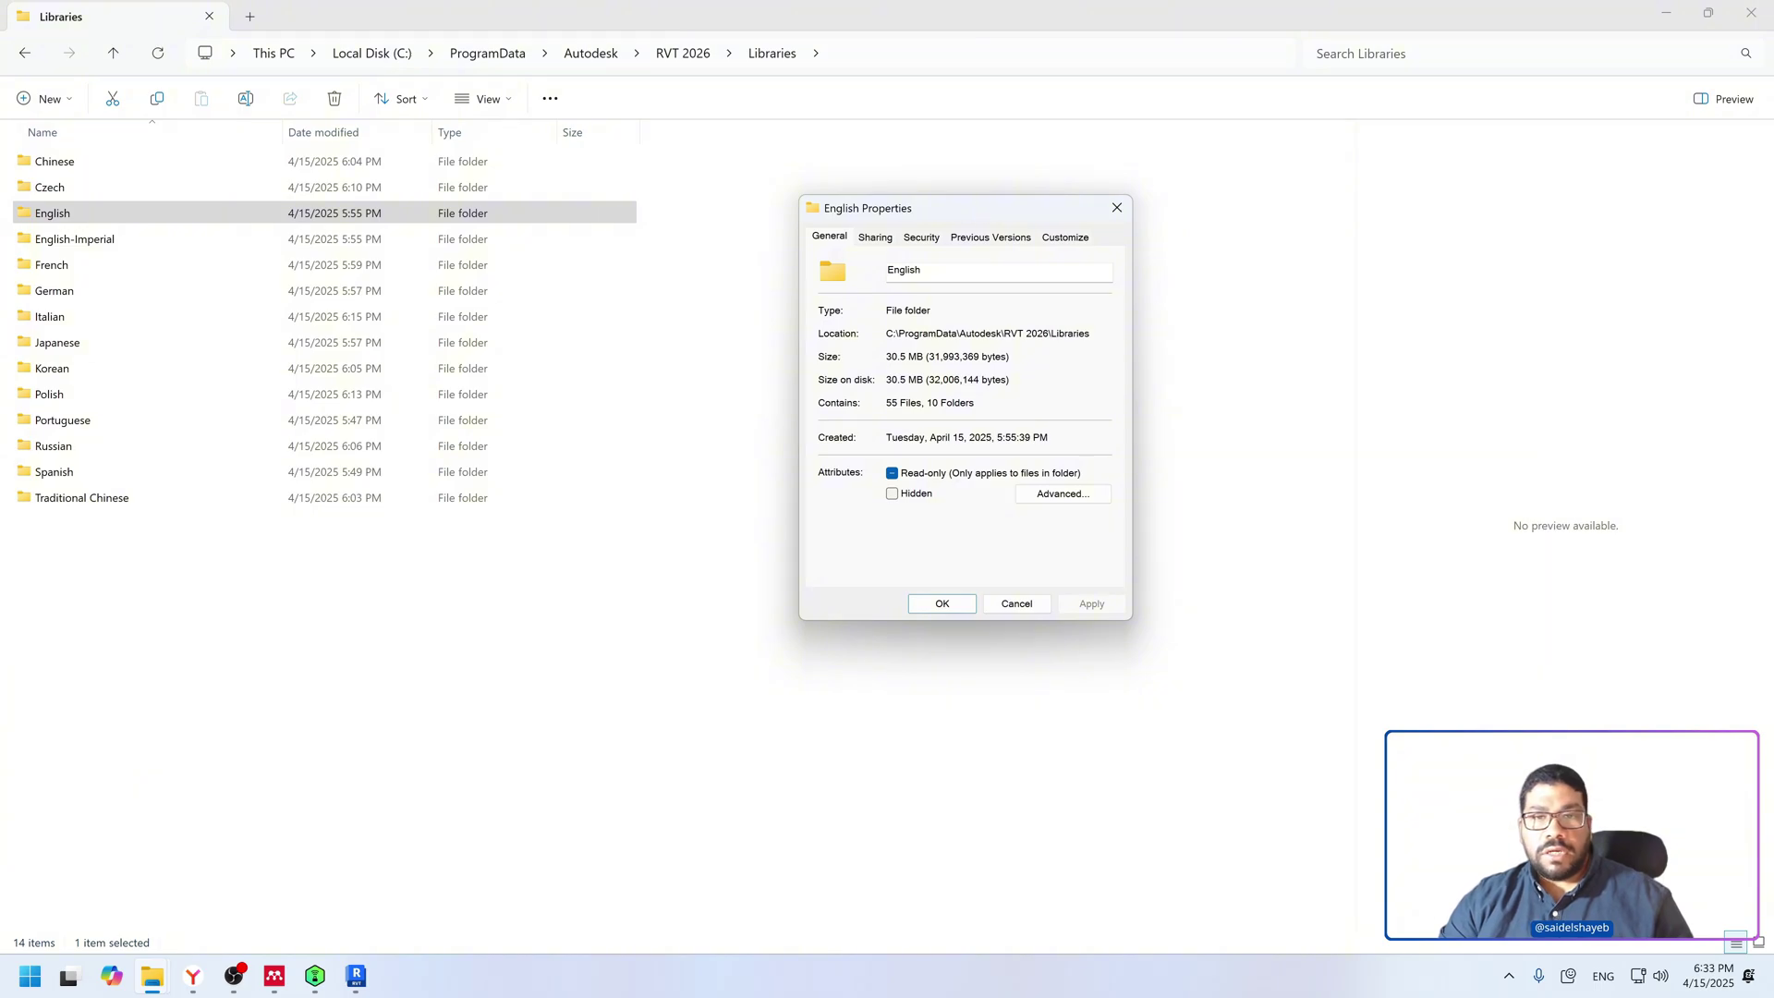
left_click(956, 605)
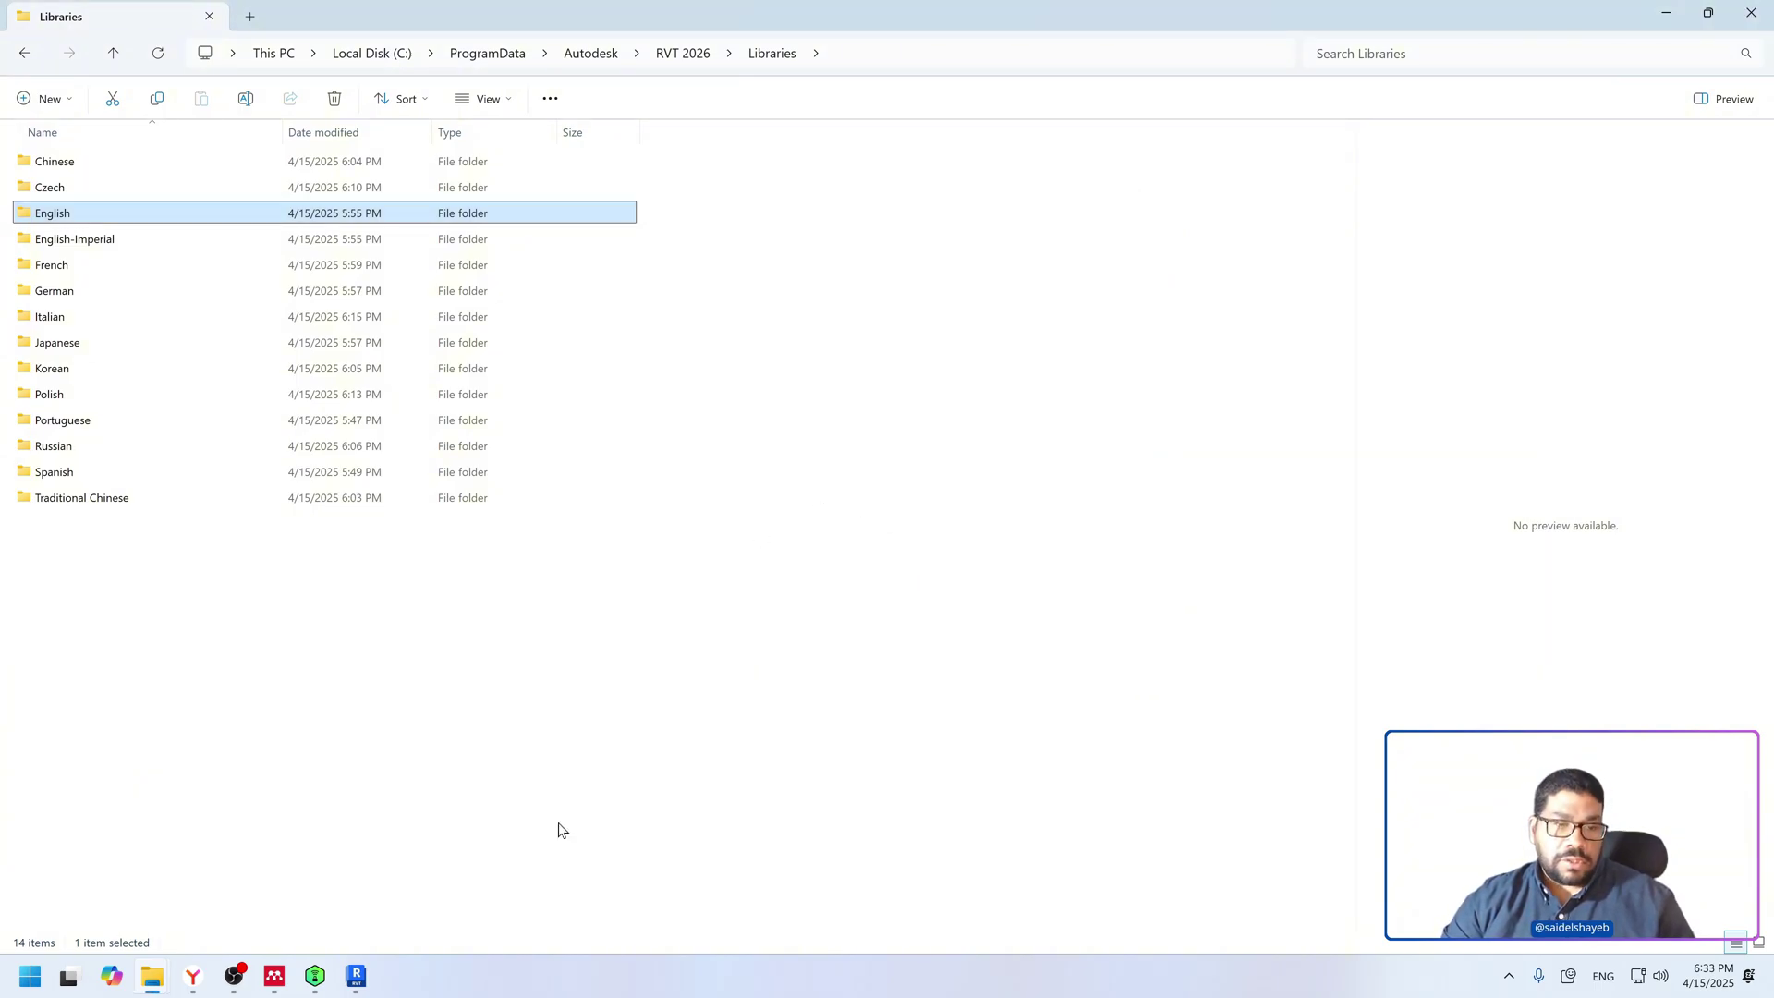
Step: Switch to Revit 2026 and open the Load Autodesk Family browser
left_click(357, 975)
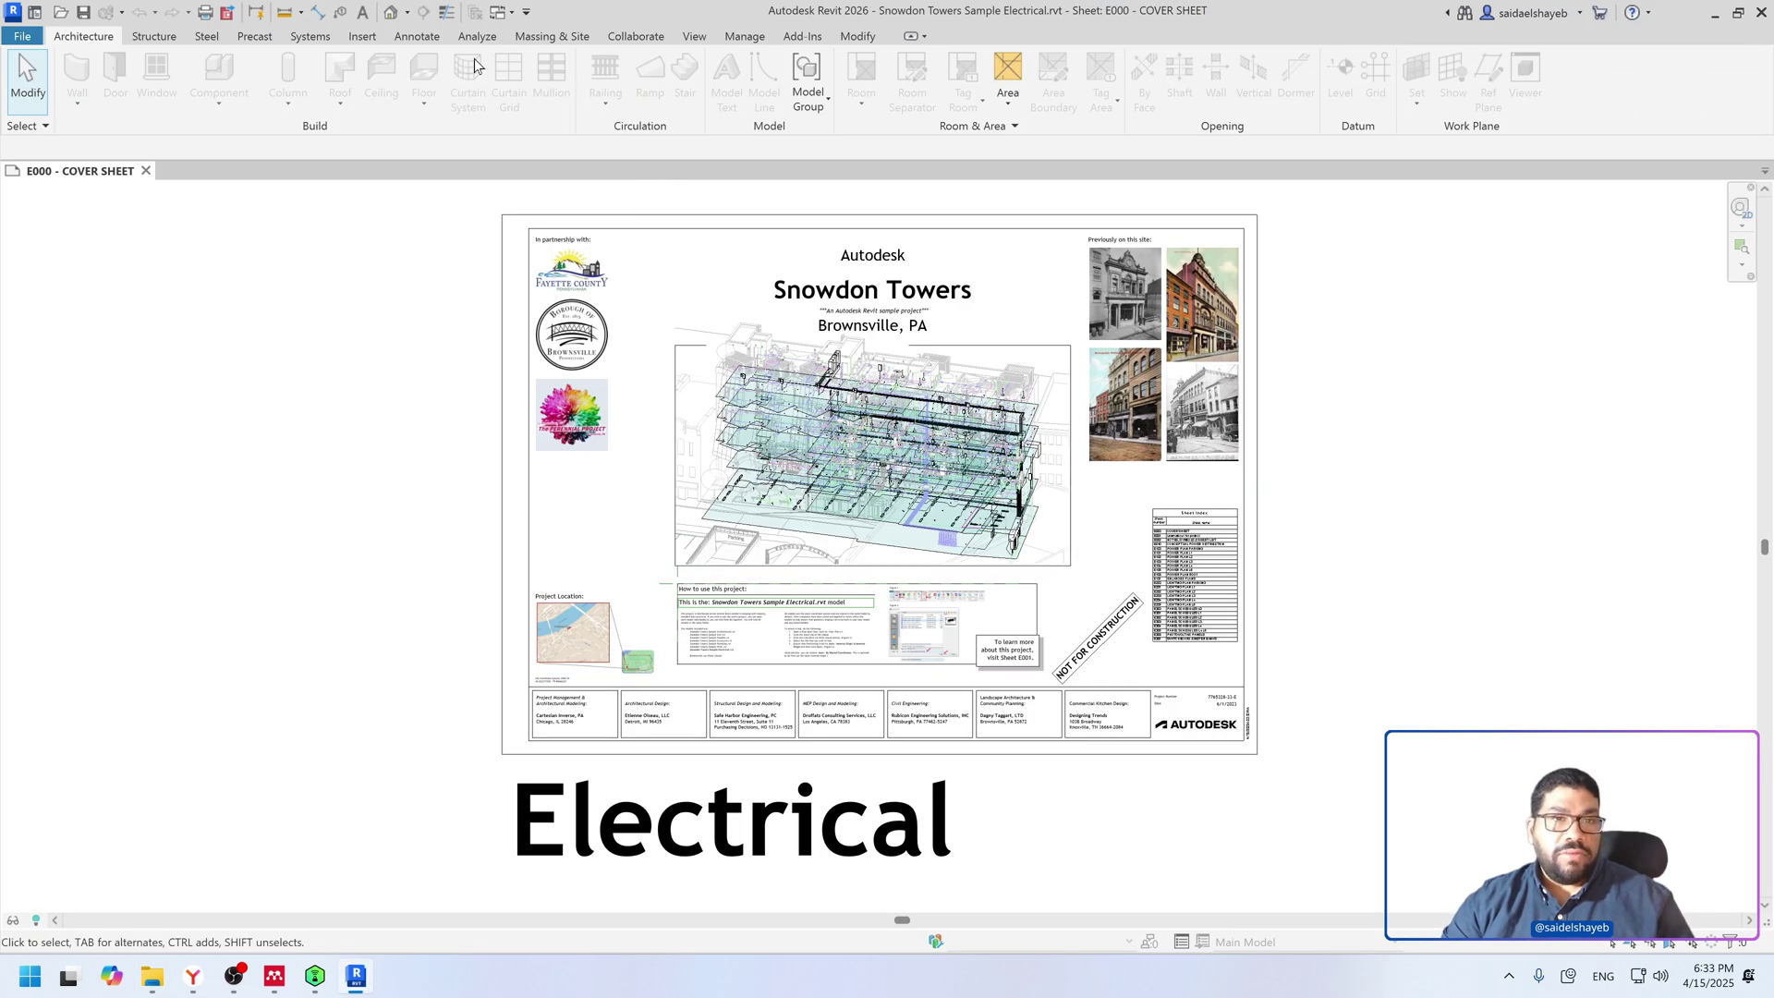
left_click(362, 39)
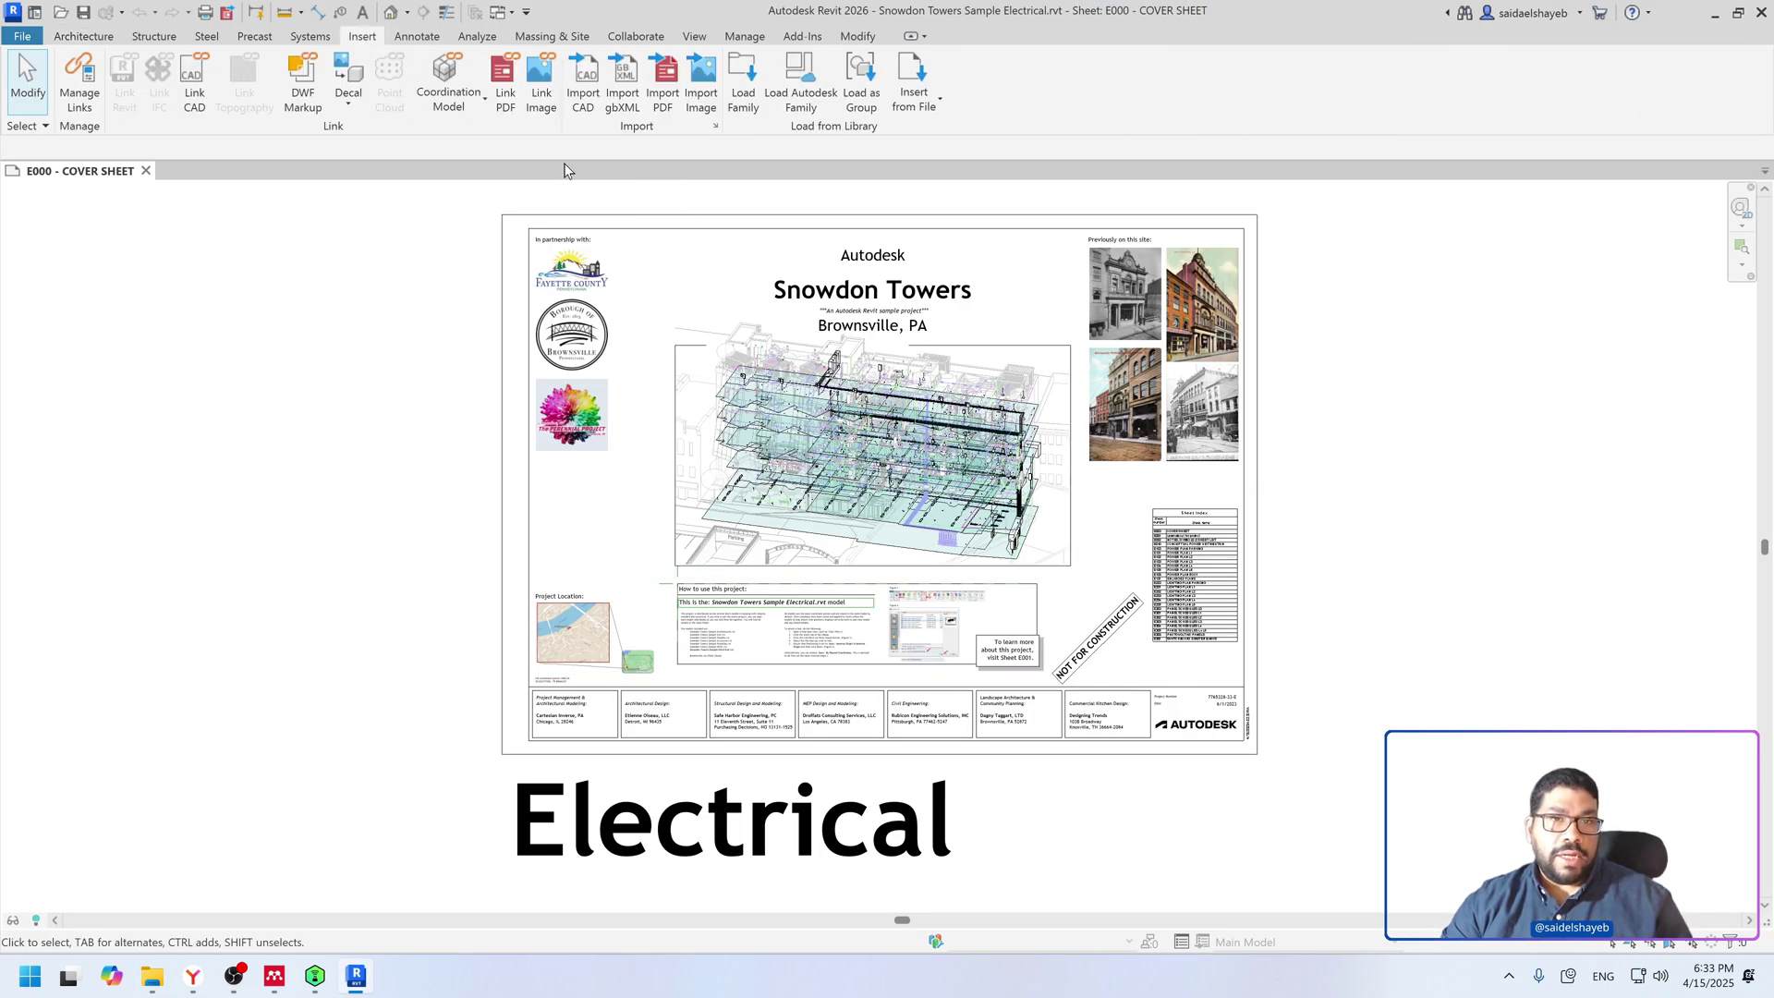
left_click(800, 109)
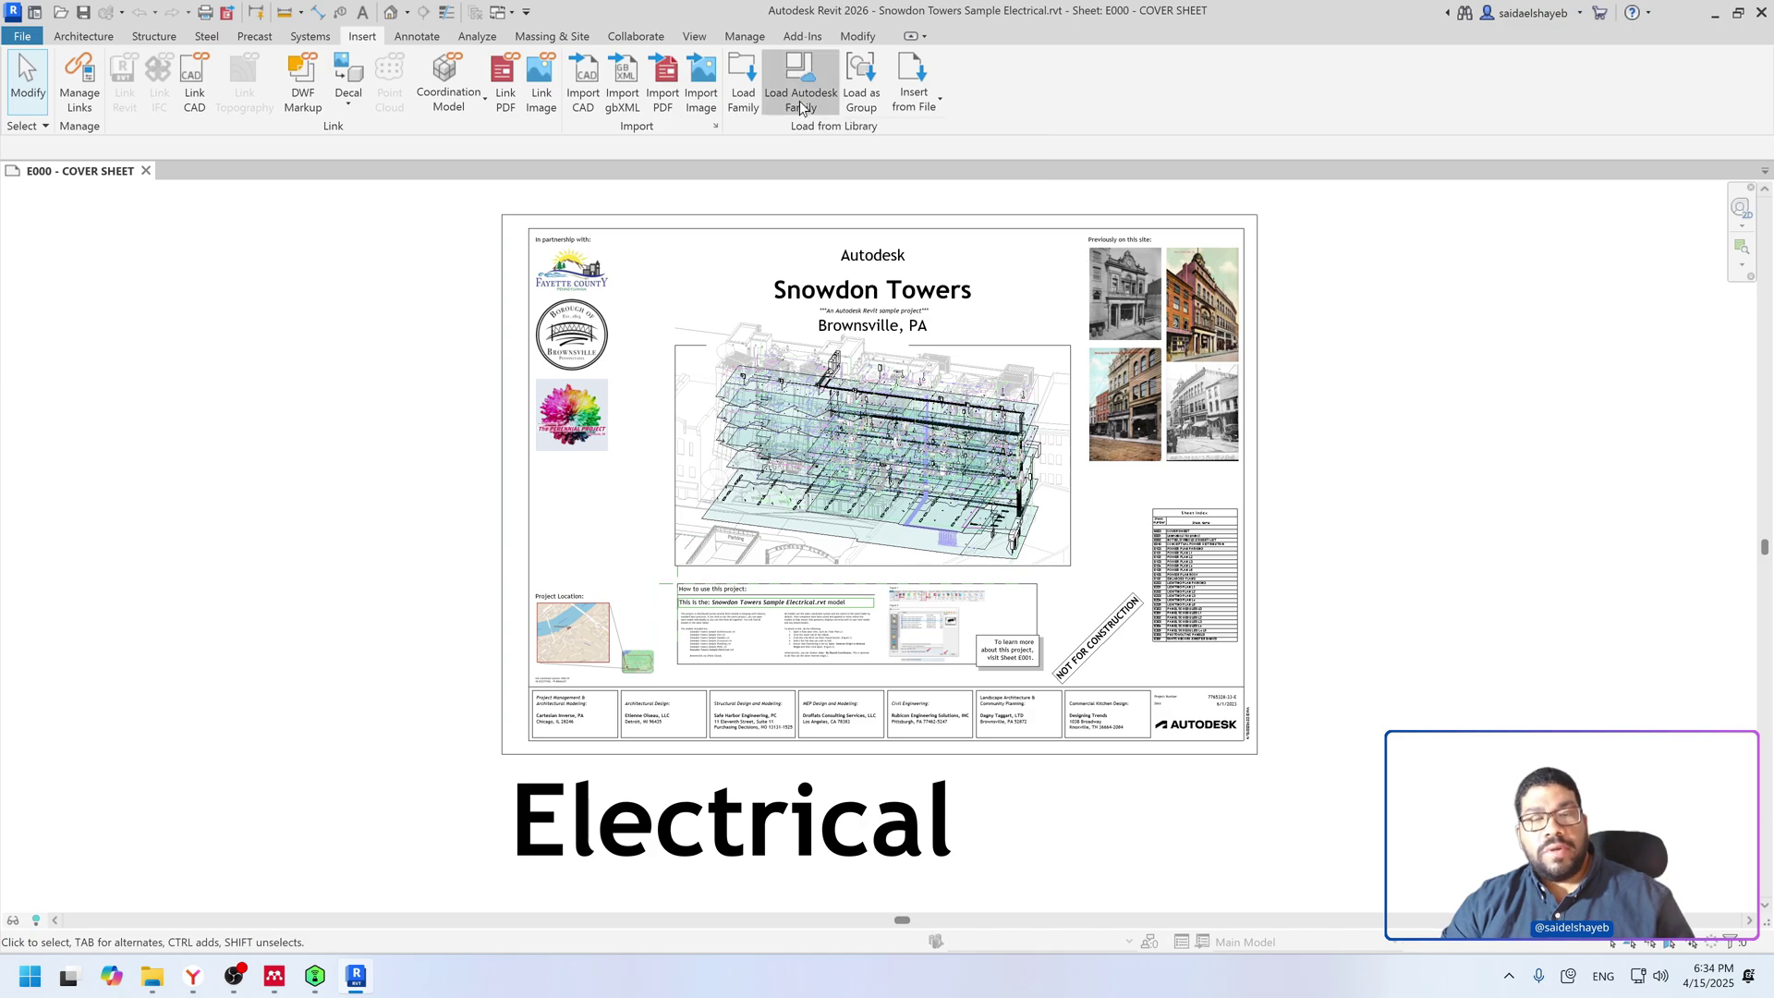
left_click_drag(982, 162, 1168, 180)
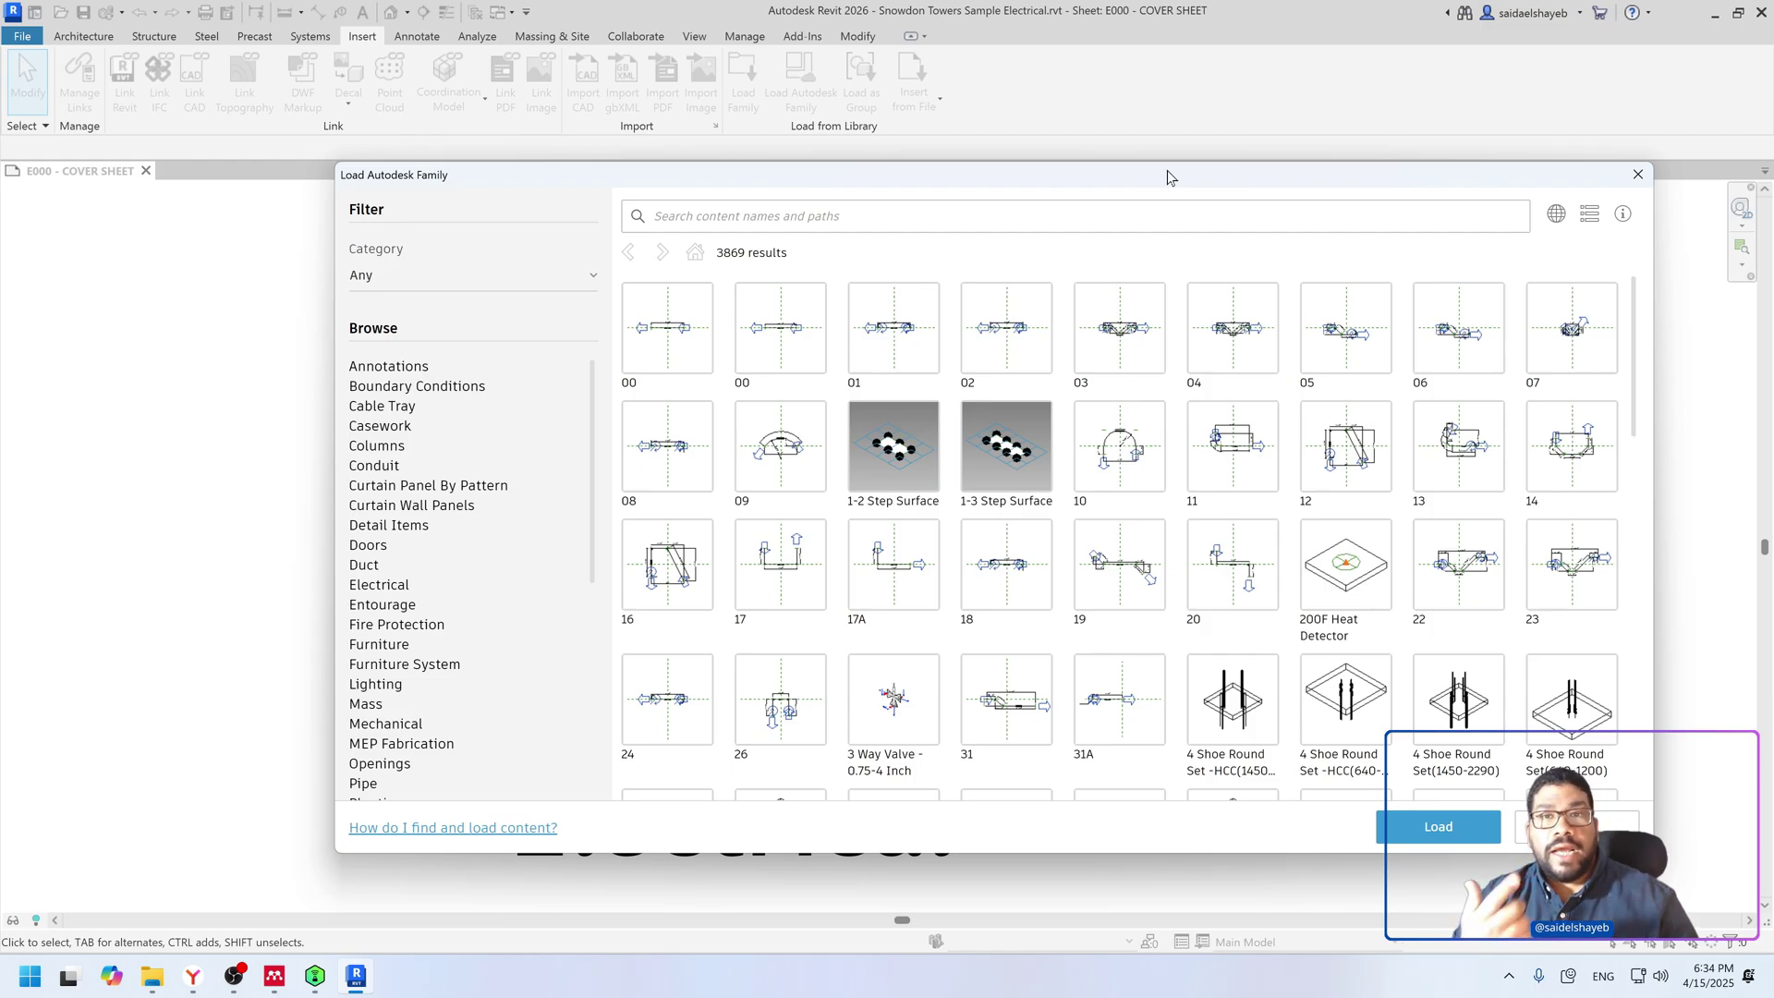
Step: Search the Autodesk family library for "air term" and look through the matching families
left_click(1275, 216)
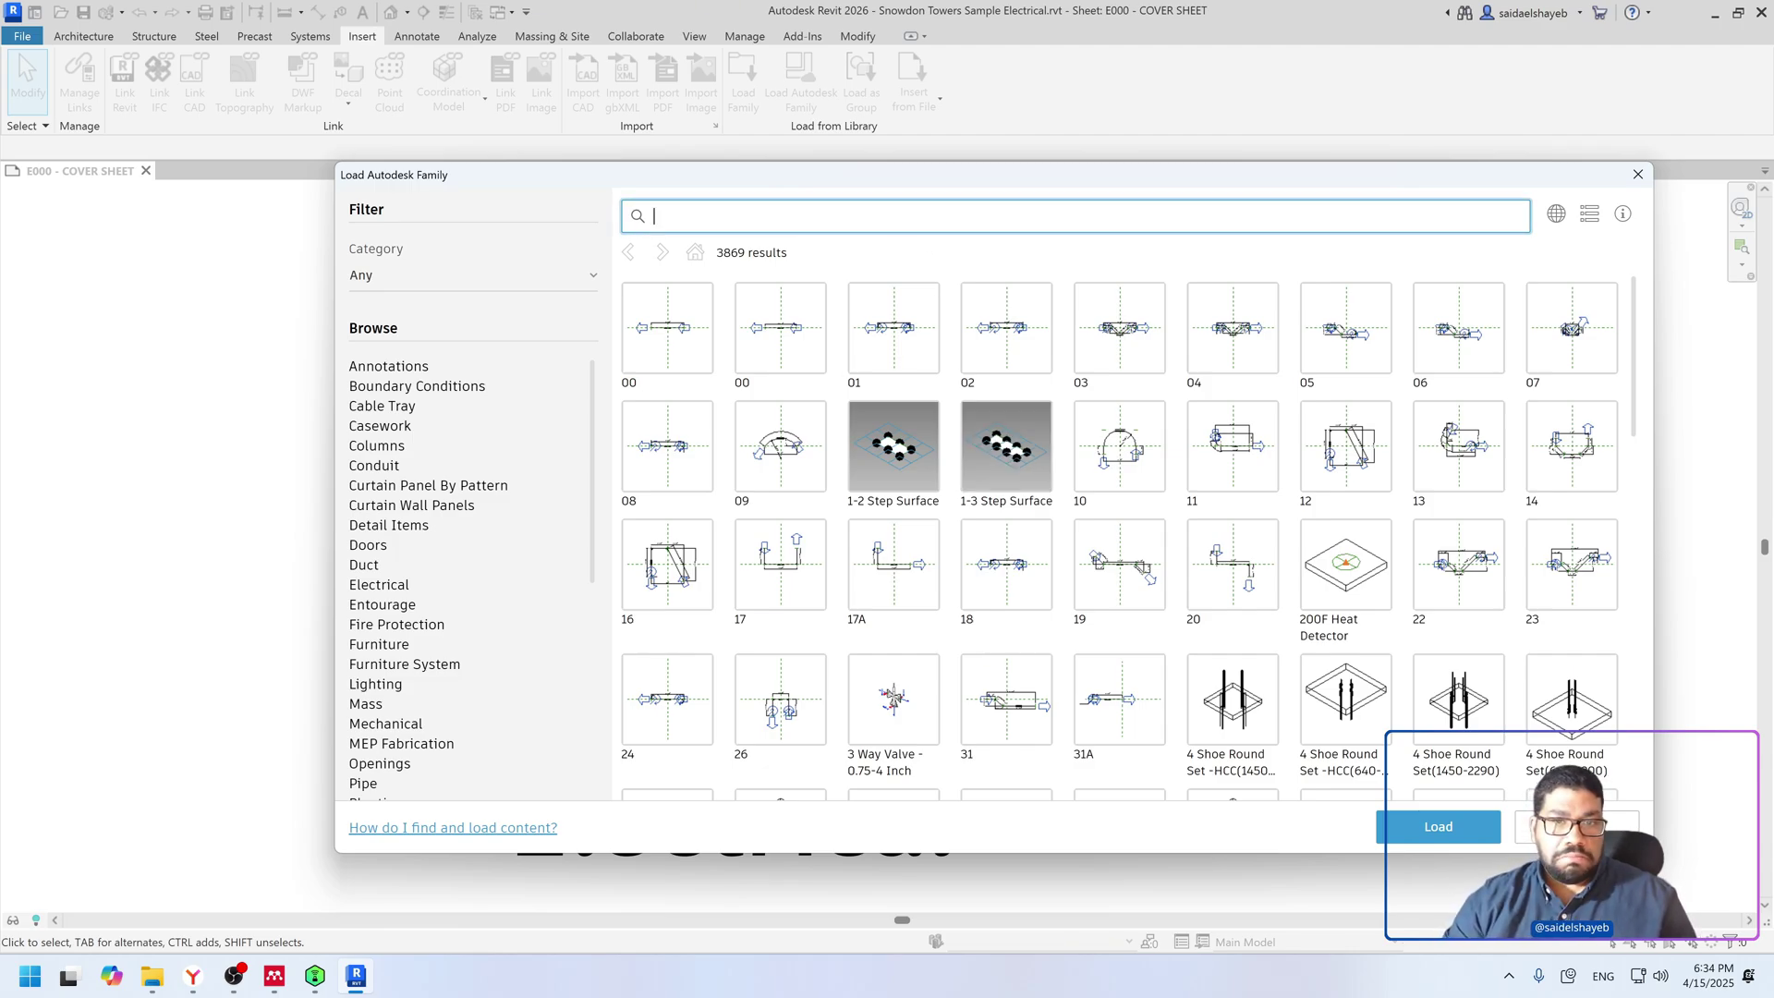
type("al")
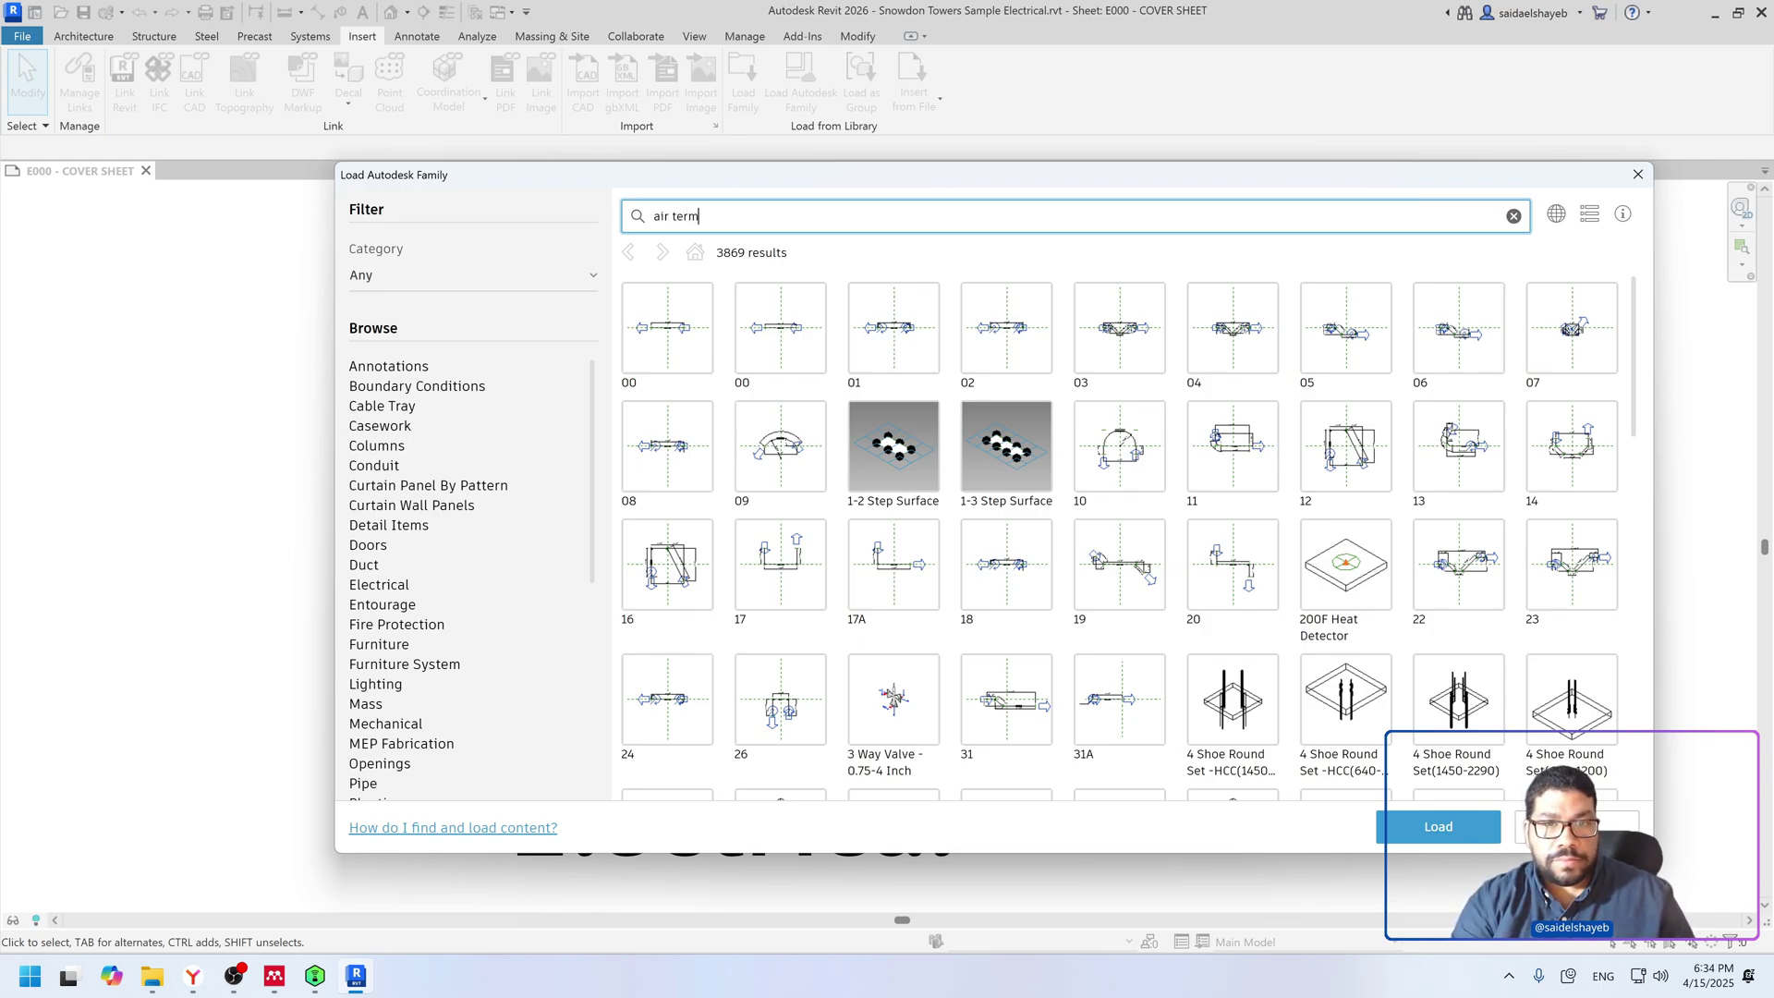
type("r term")
key("Return")
scroll(944, 506, "down", 1)
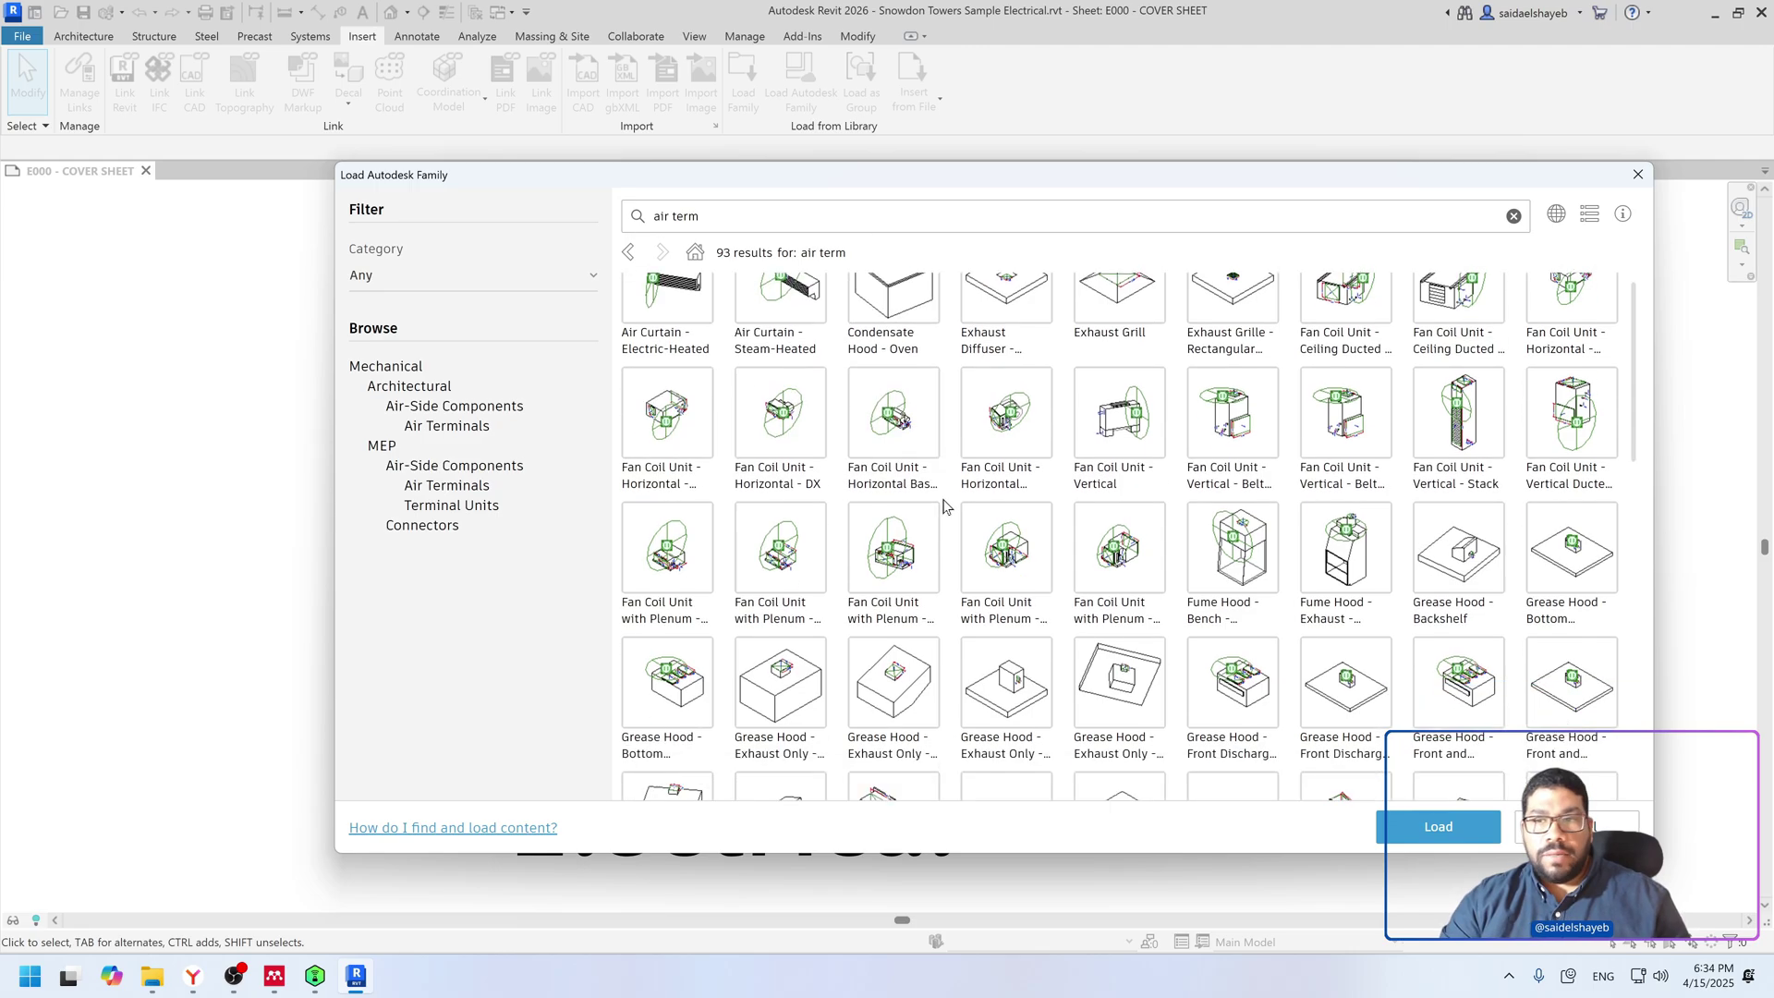
scroll(944, 506, "down", 10)
scroll(831, 415, "up", 10)
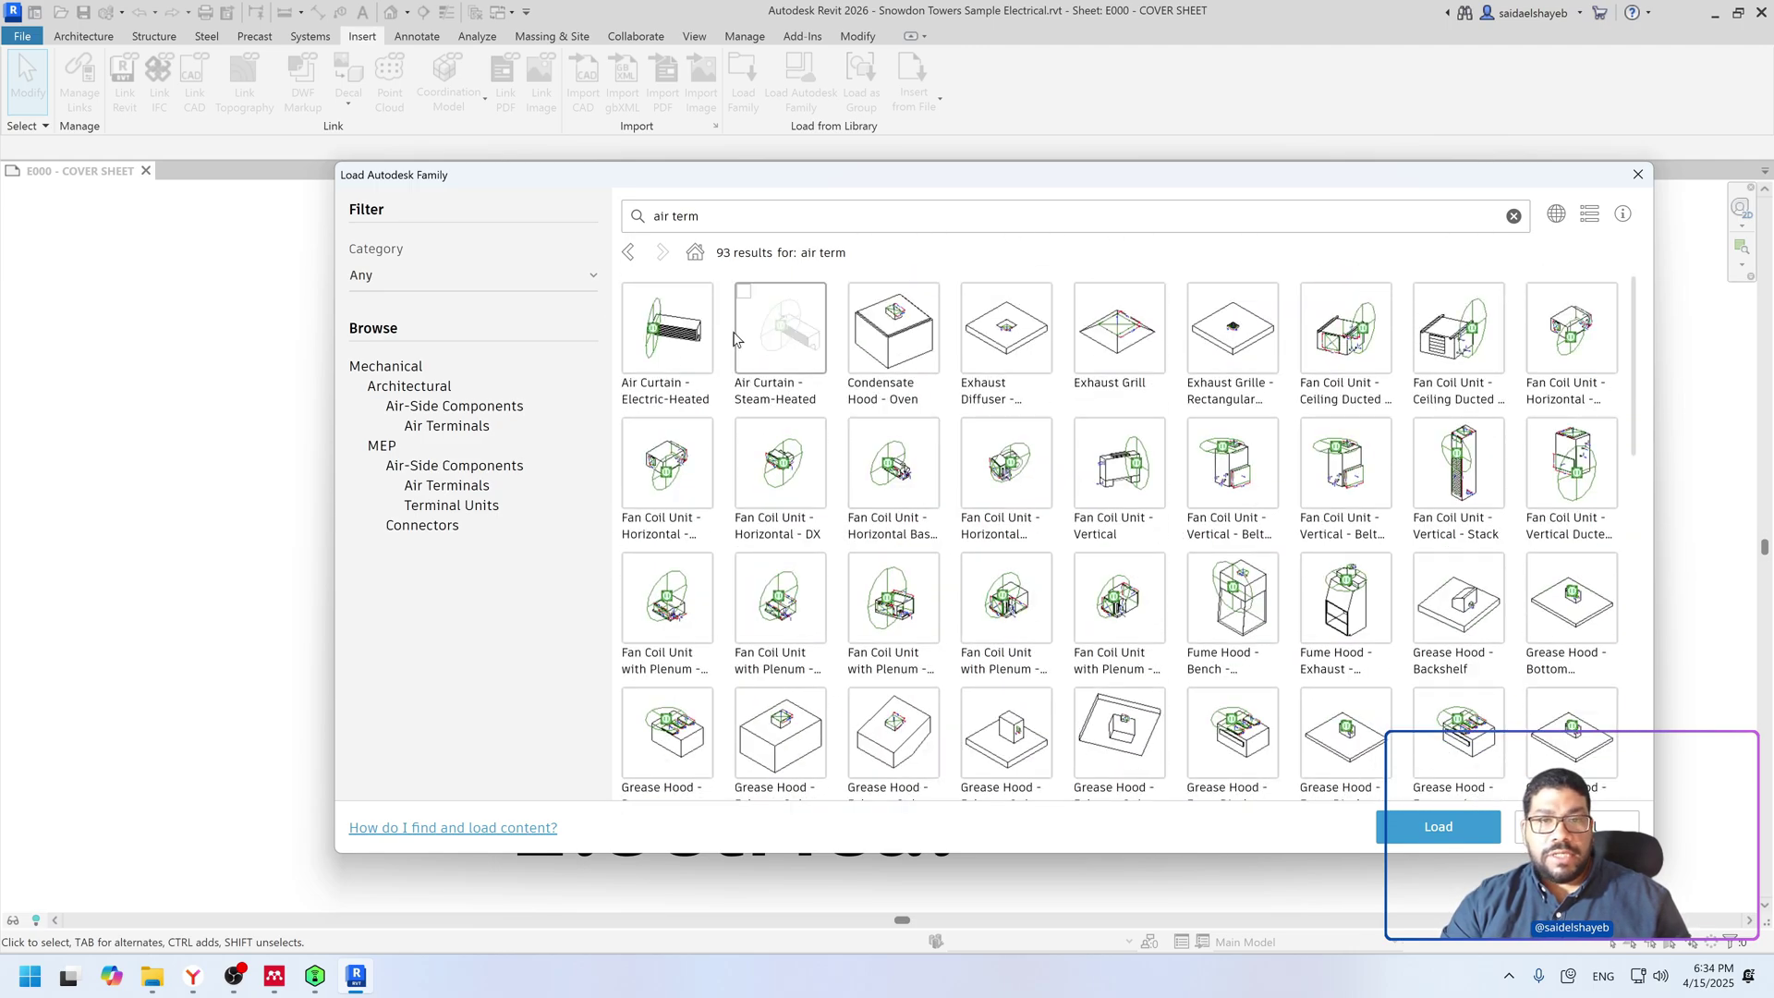
Step: Mark the two Air Curtain families, Condensate Hood - Oven and the first Exhaust Diffuser, then close the family browser without loading them
left_click(631, 291)
left_click(744, 292)
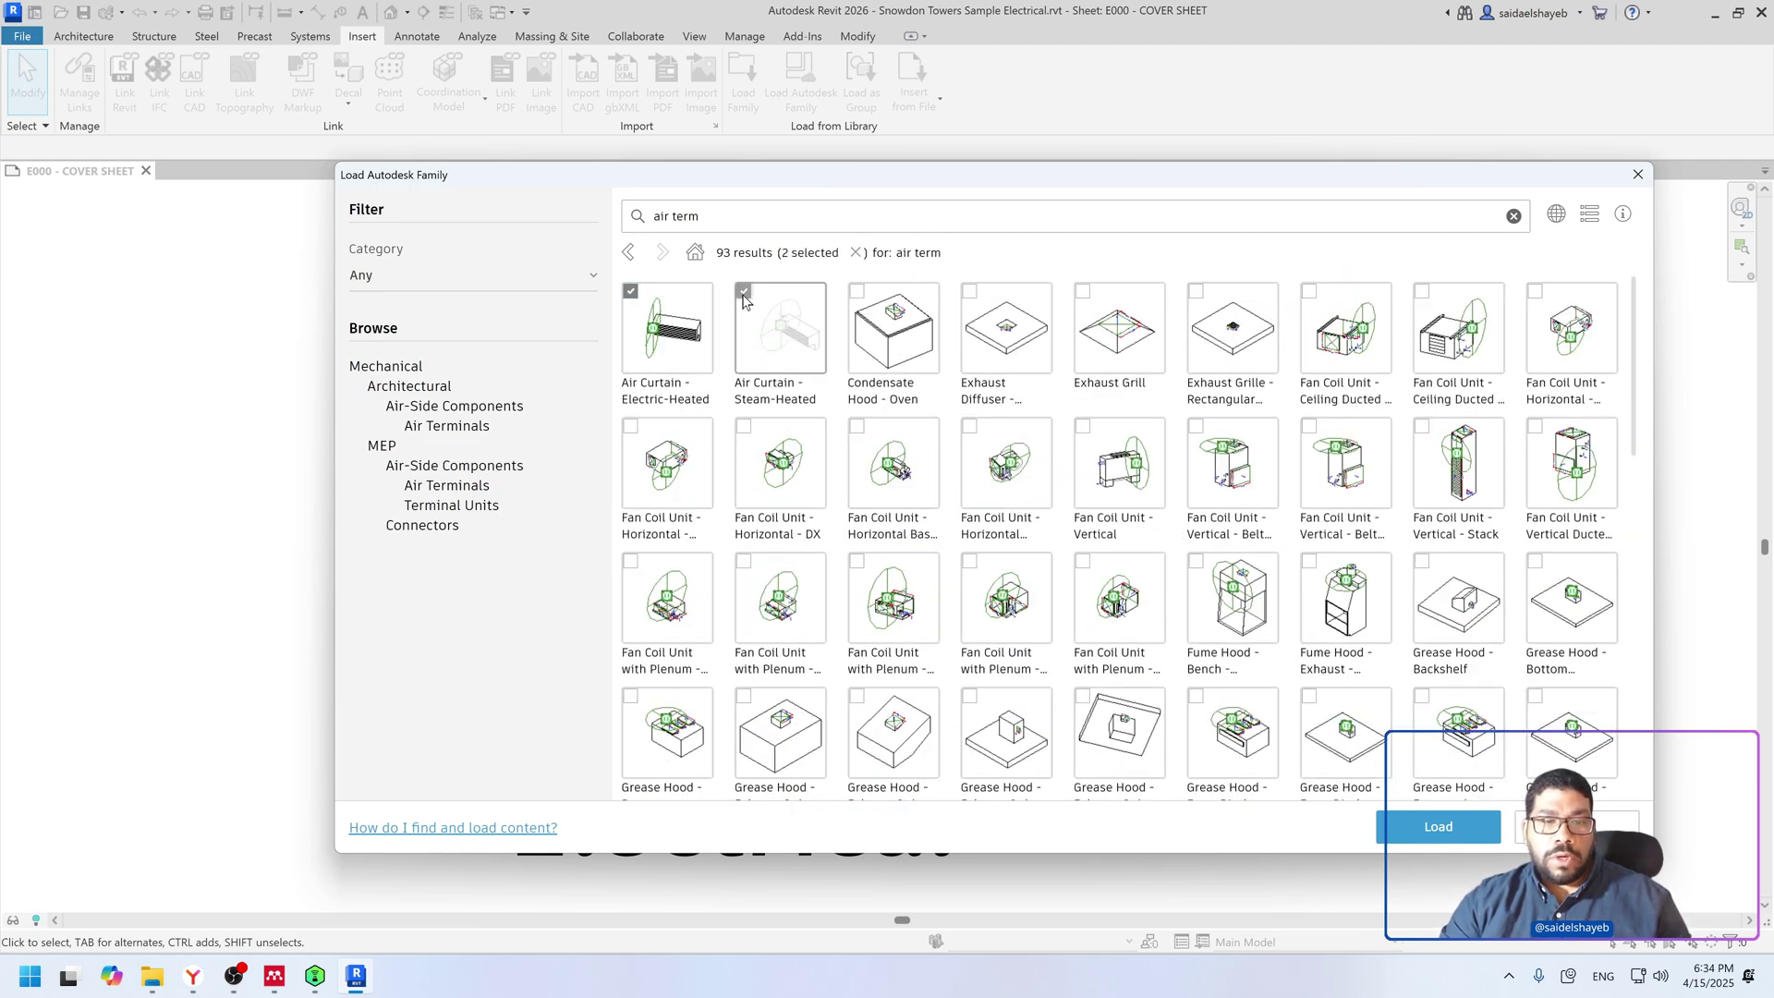
left_click(857, 291)
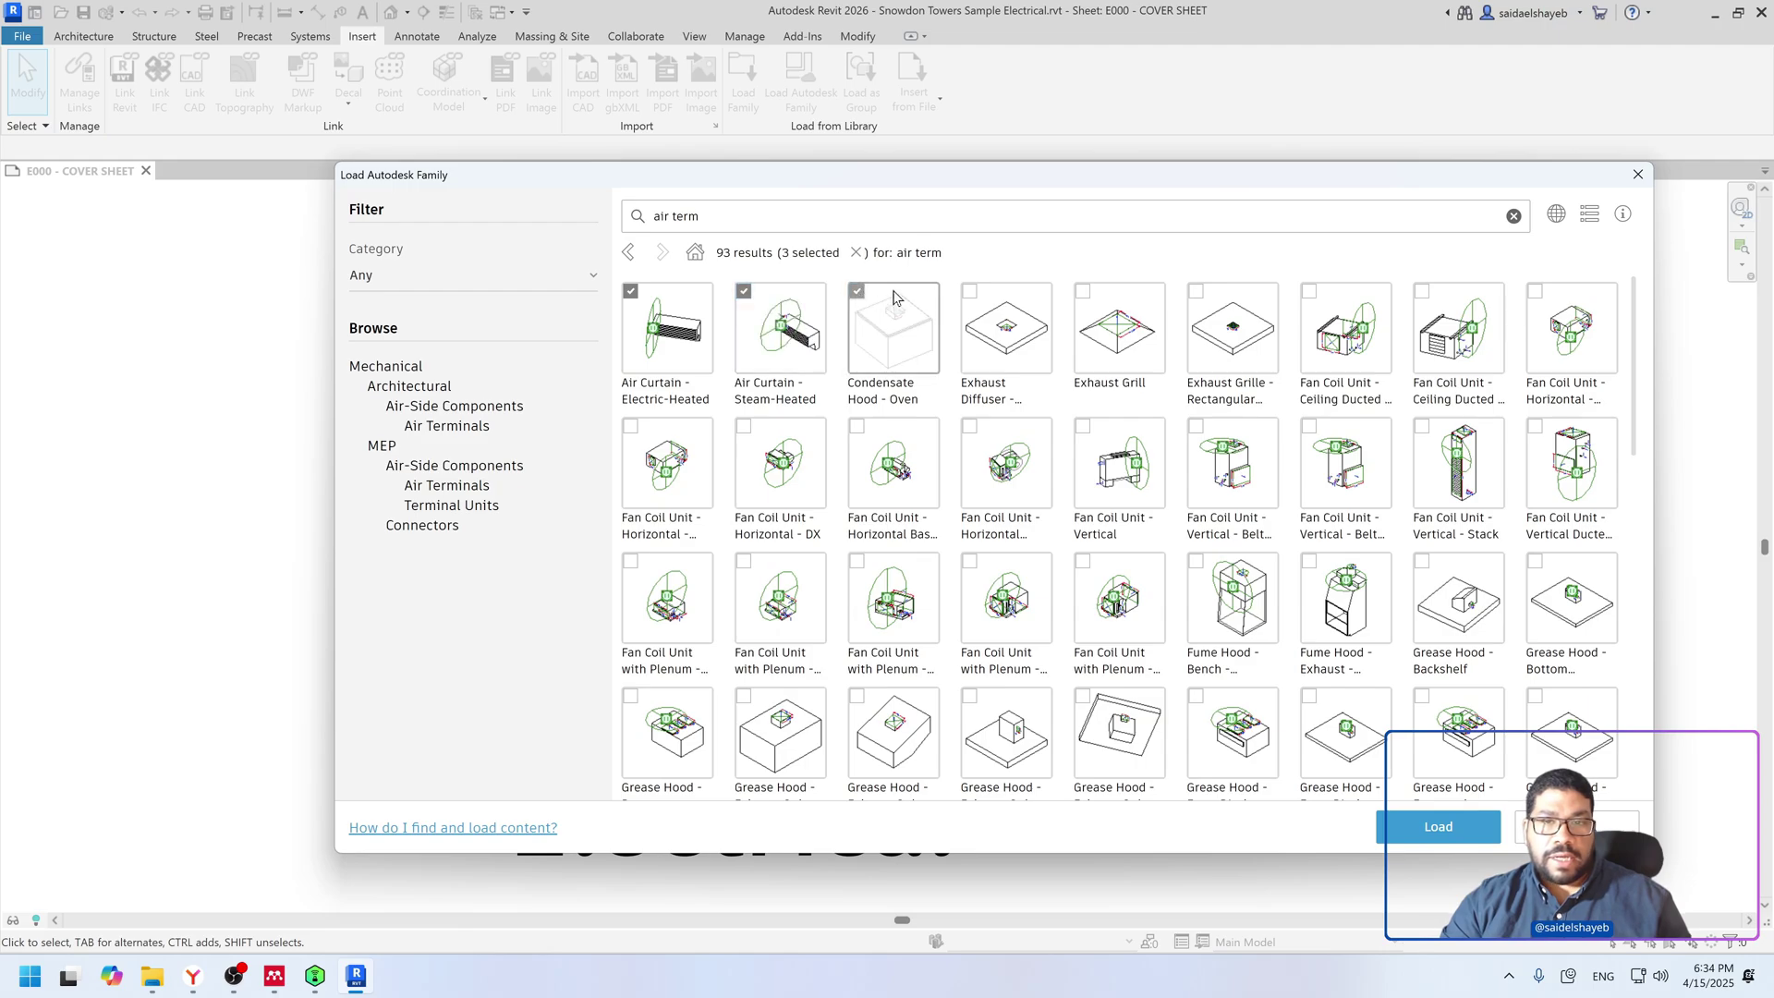
left_click(970, 292)
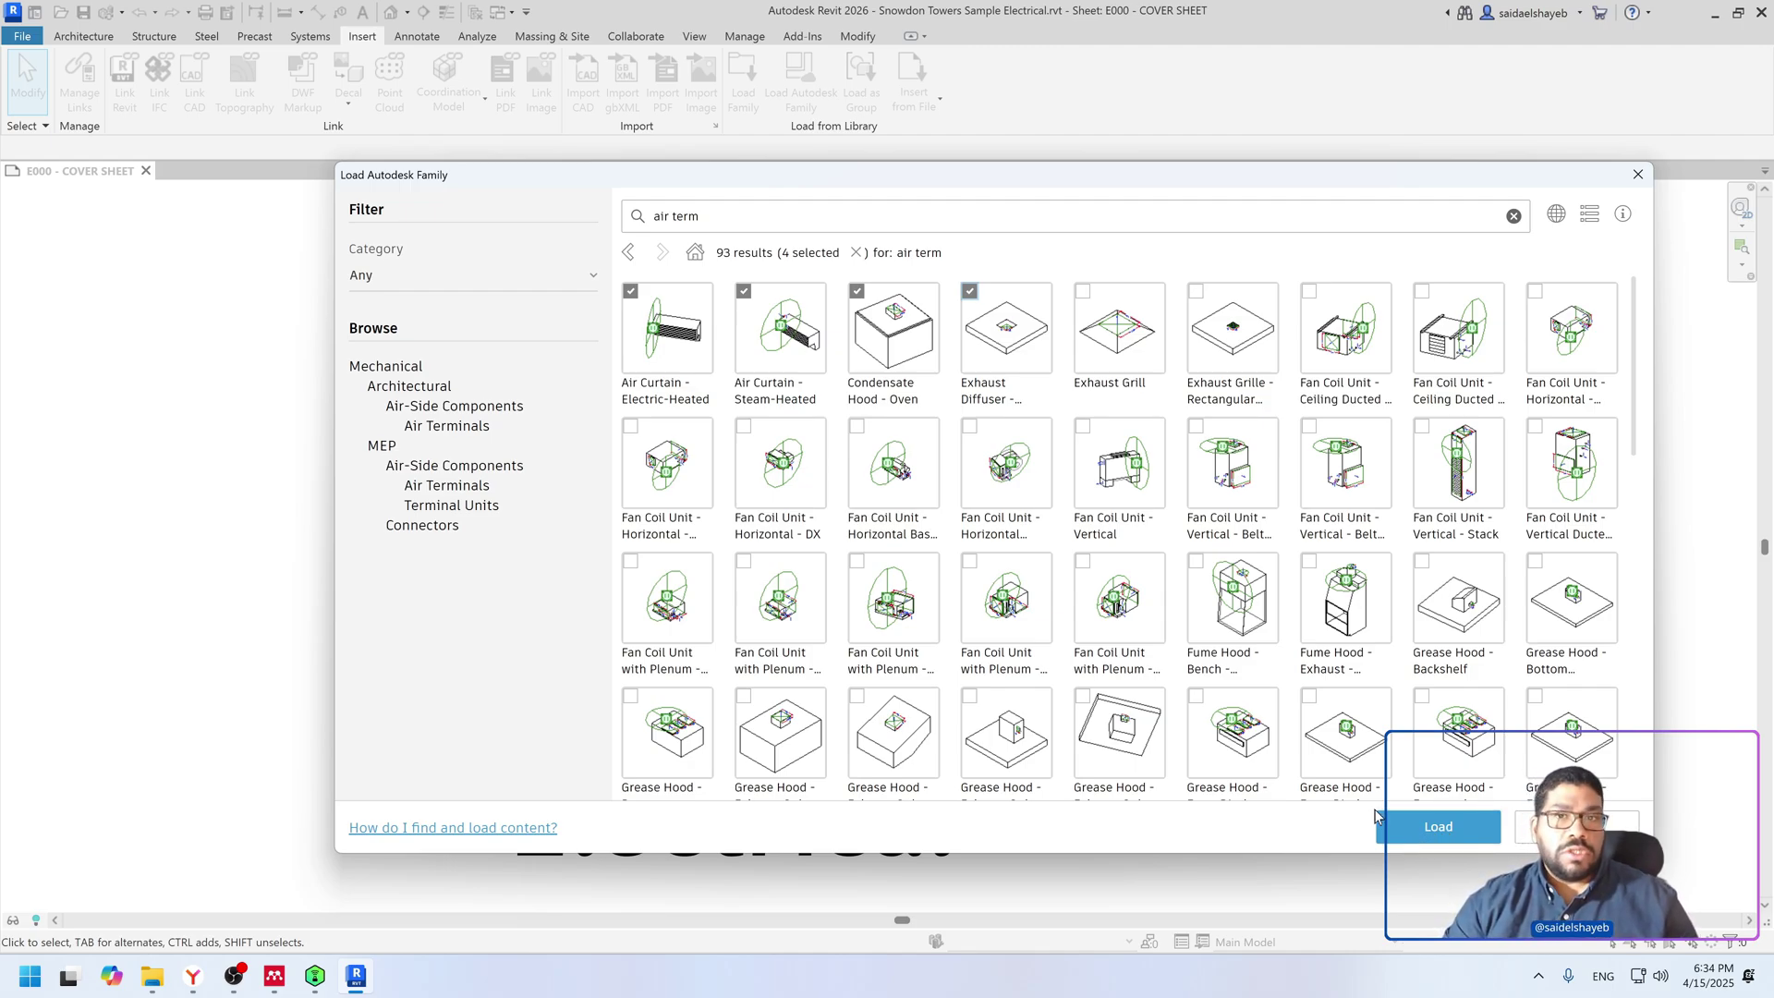
key("Escape")
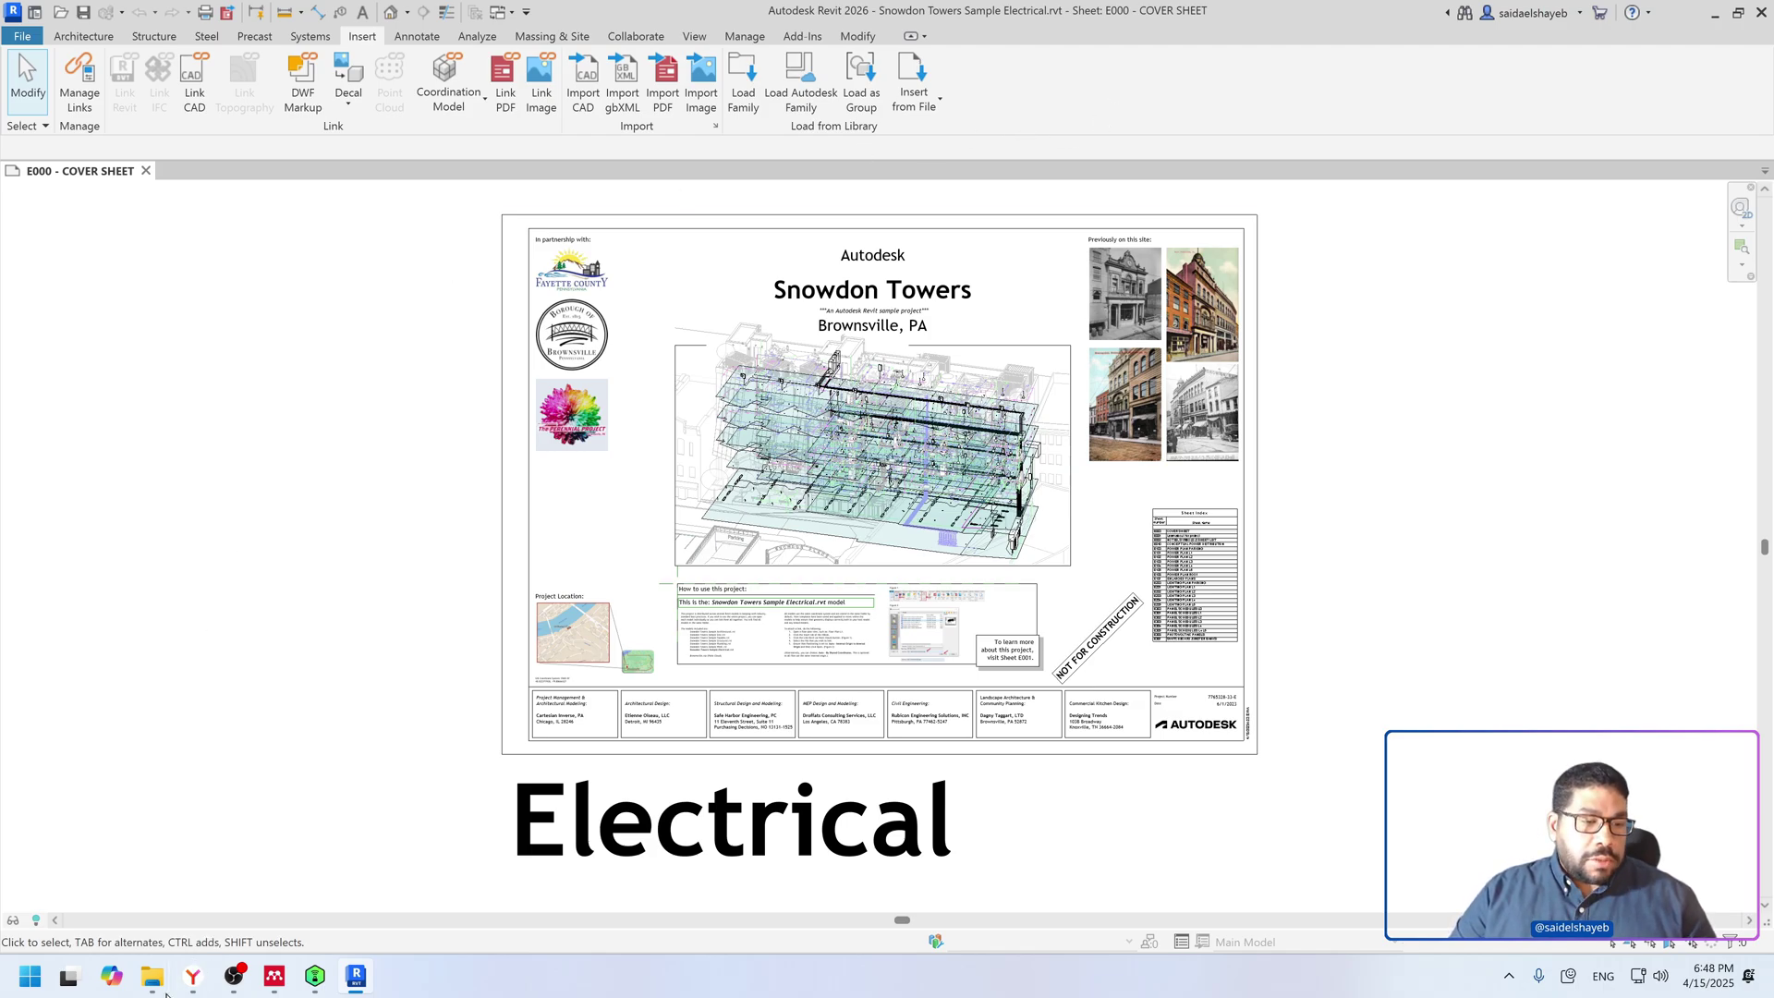
Step: Switch to the Autodesk Account page in the browser, open the Revit product details, dismiss the survey and view the 2026 downloads
left_click(192, 975)
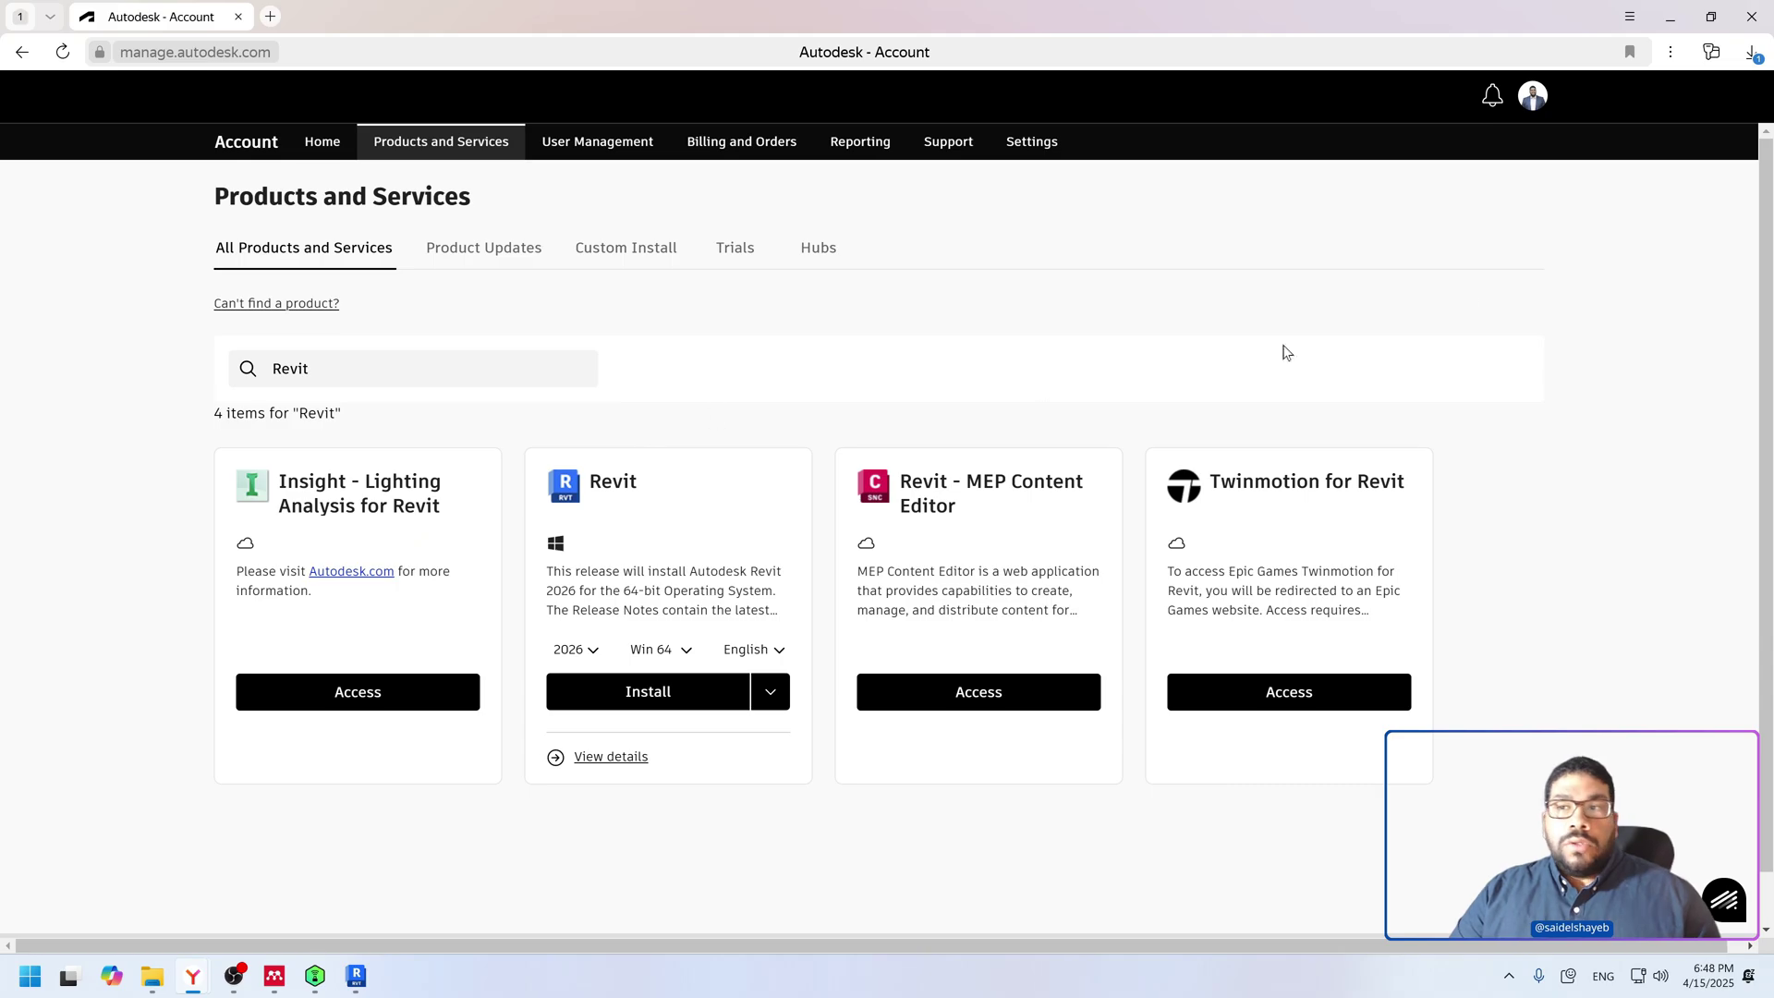
left_click(614, 759)
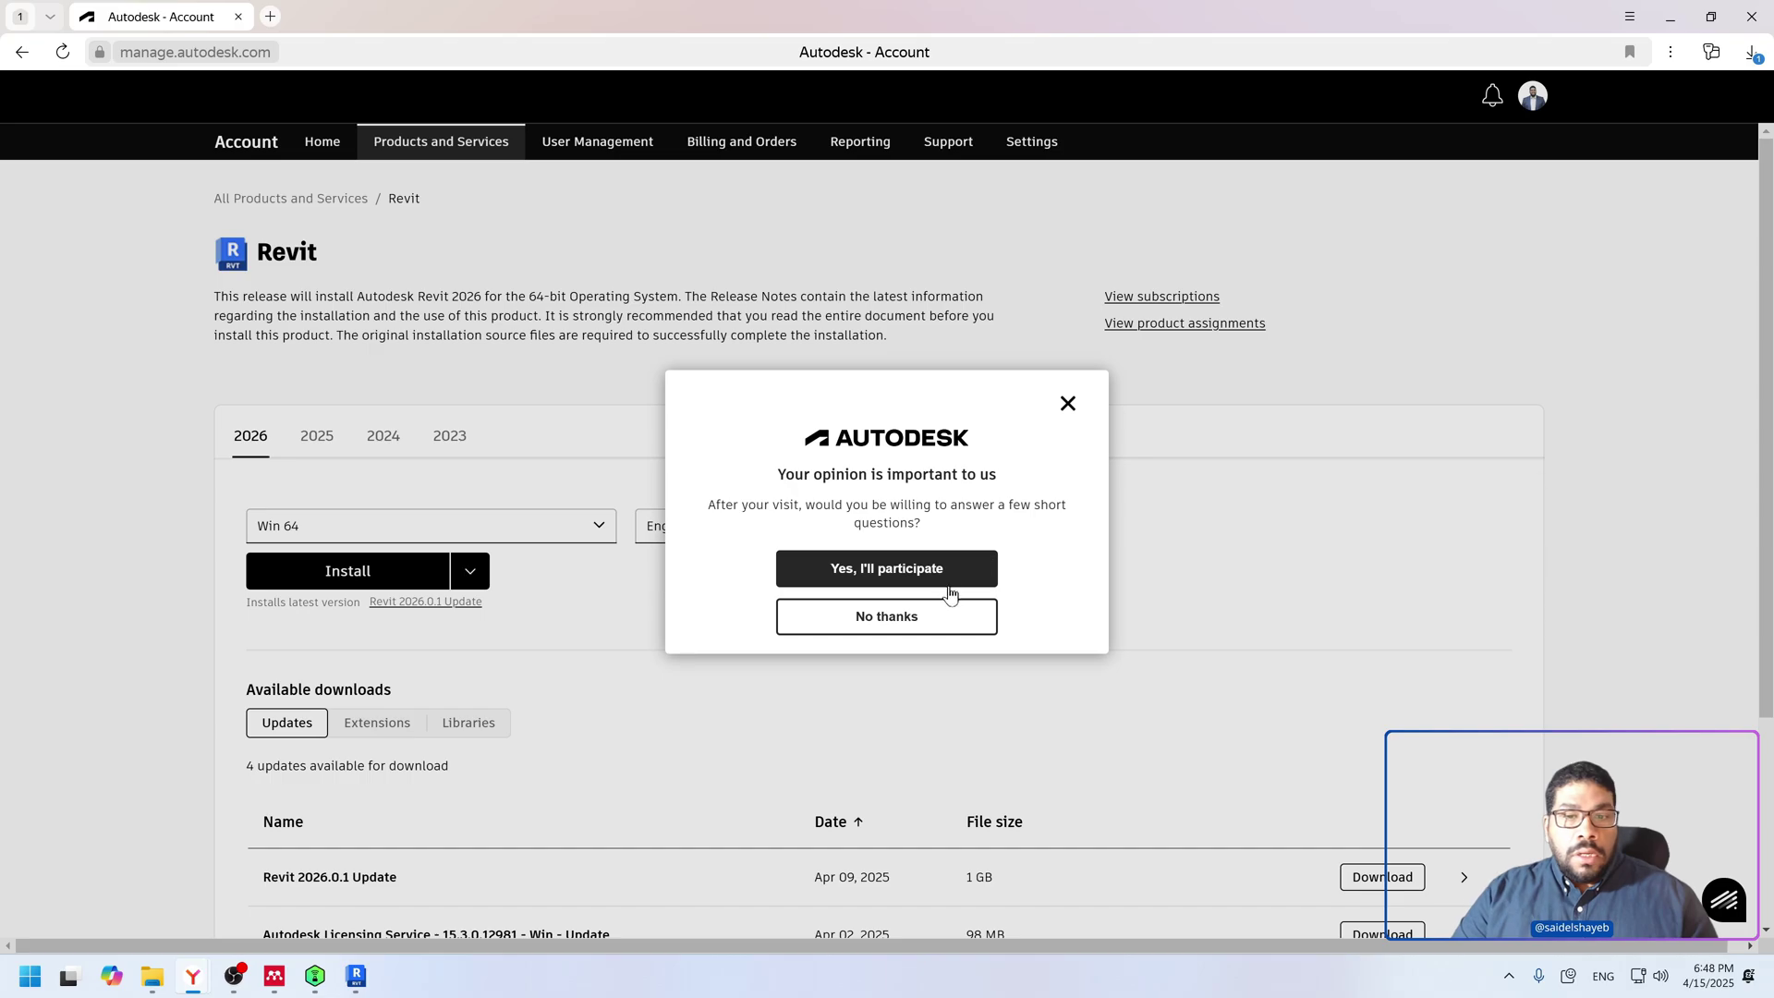
left_click(1068, 403)
scroll(571, 449, "down", 3)
scroll(407, 444, "up", 3)
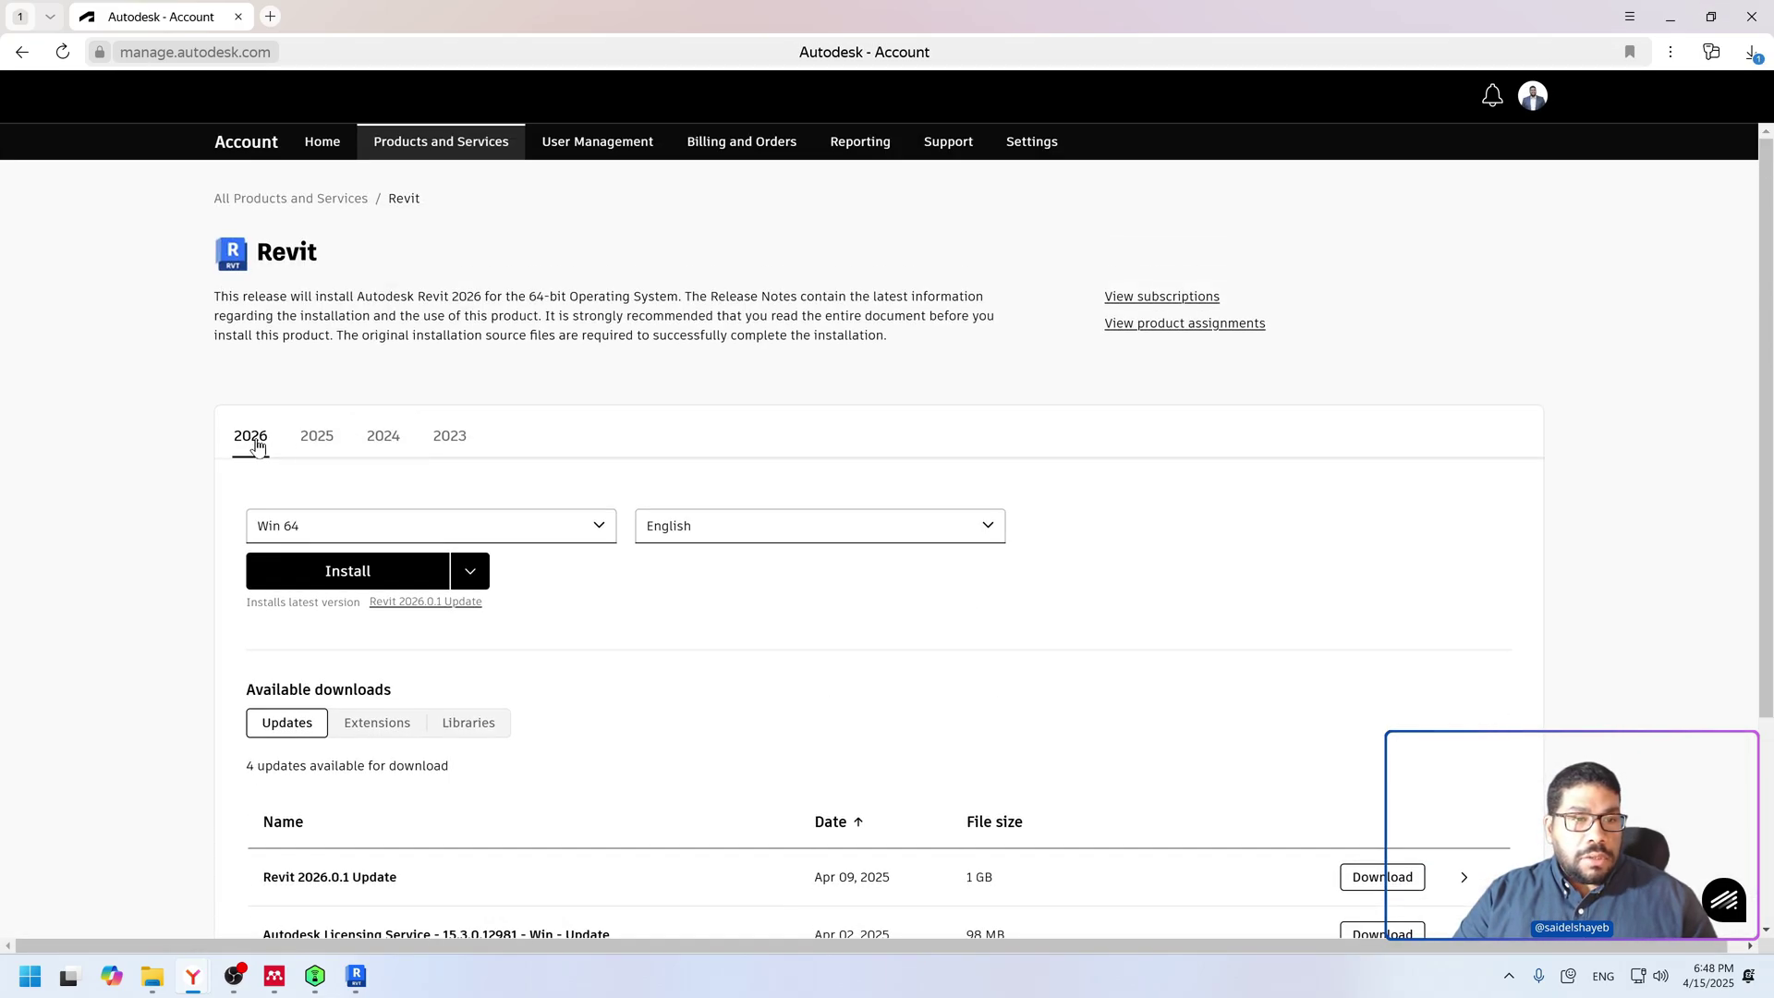
scroll(108, 464, "down", 3)
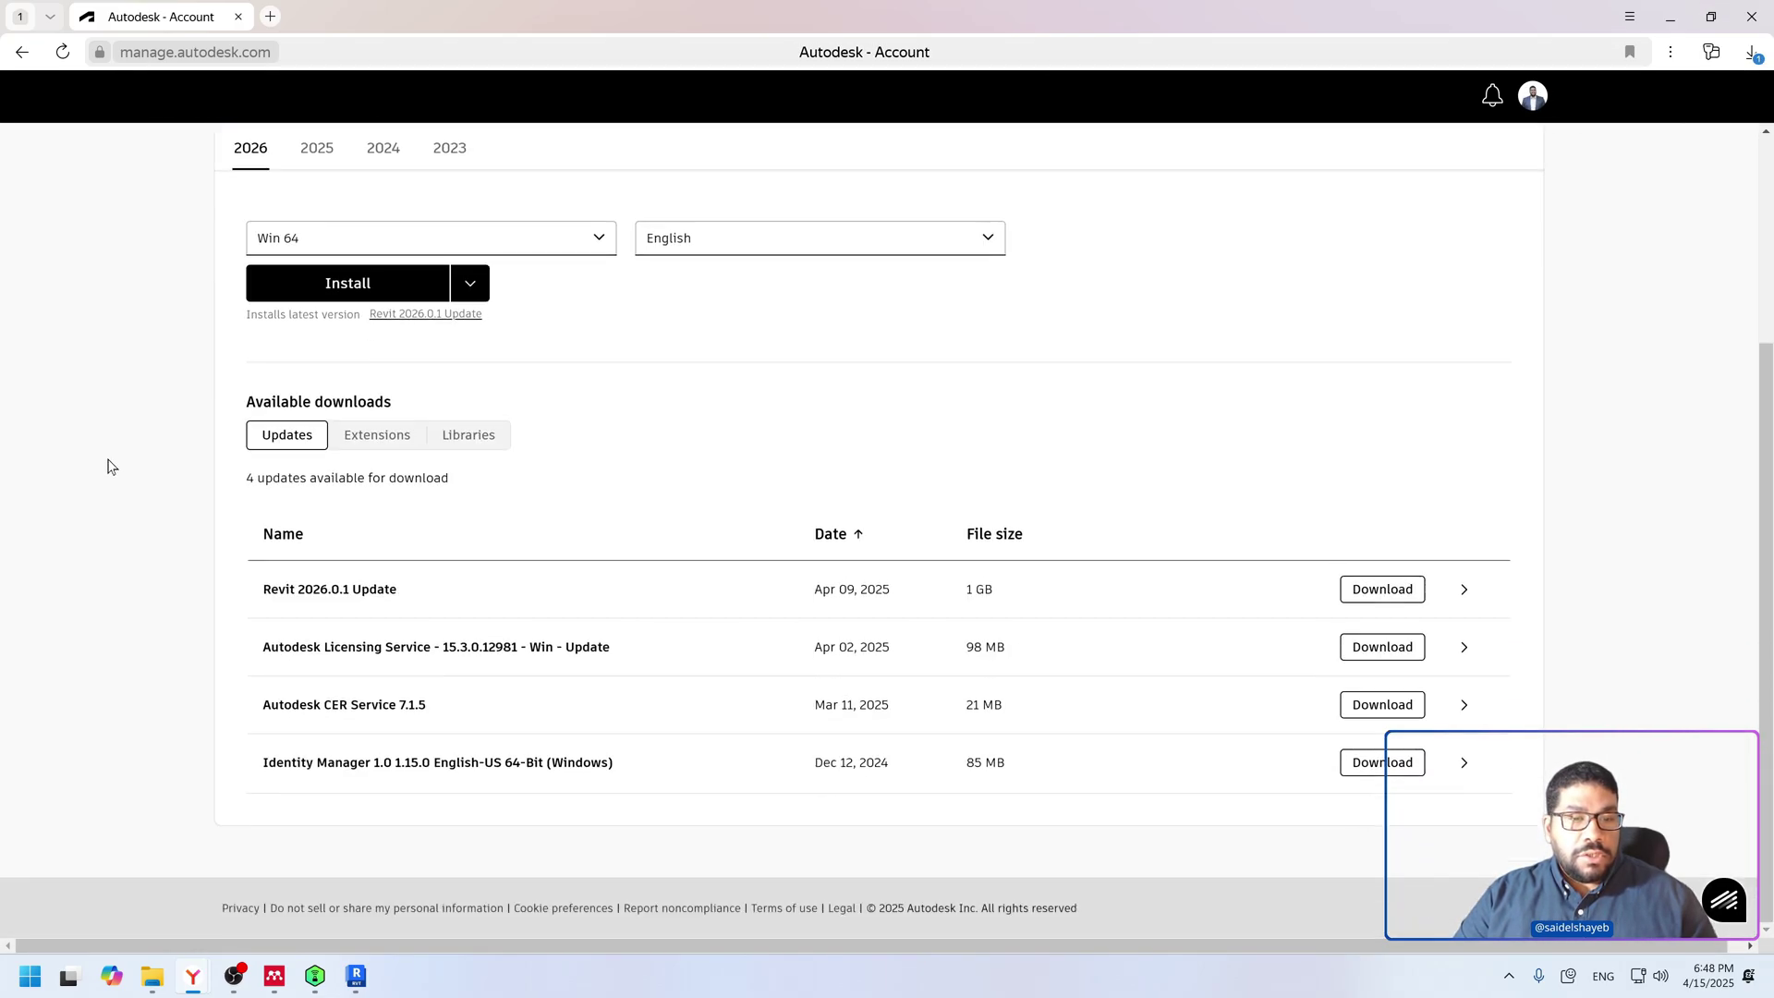
Step: Show the Libraries available for Revit 2026 and examine the full list of downloadable content packages and their file sizes
left_click(474, 442)
scroll(157, 566, "down", 3)
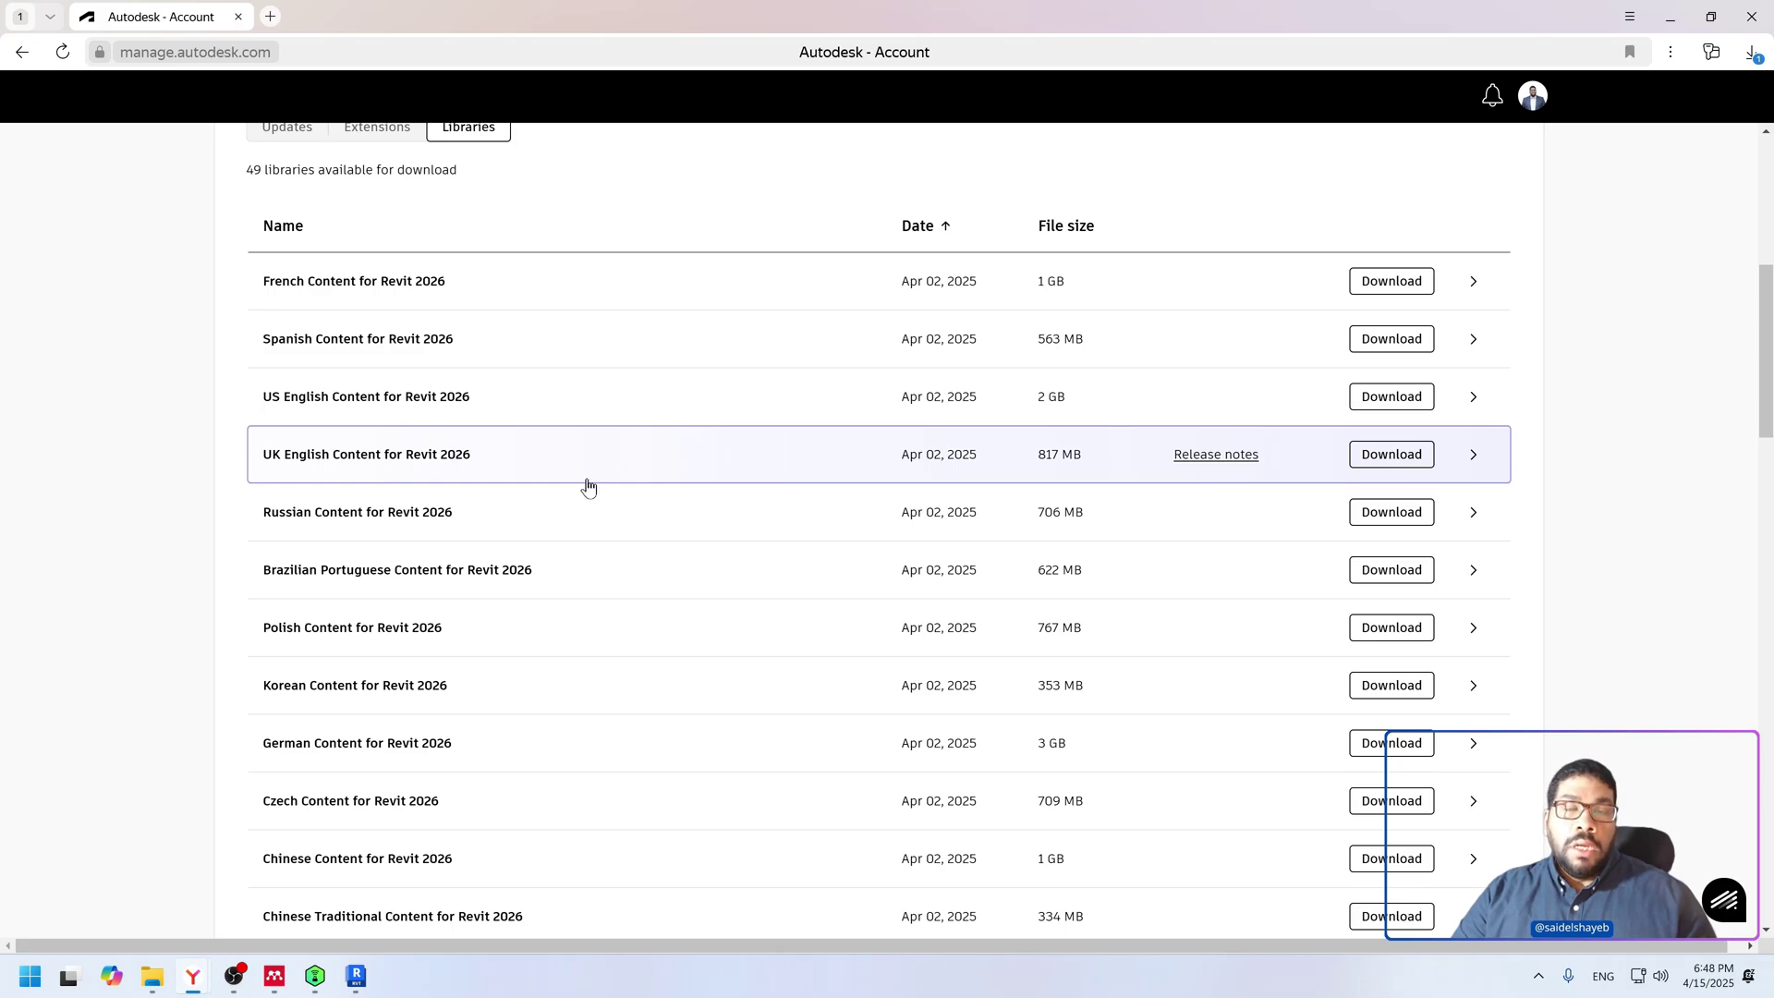
scroll(589, 487, "up", 3)
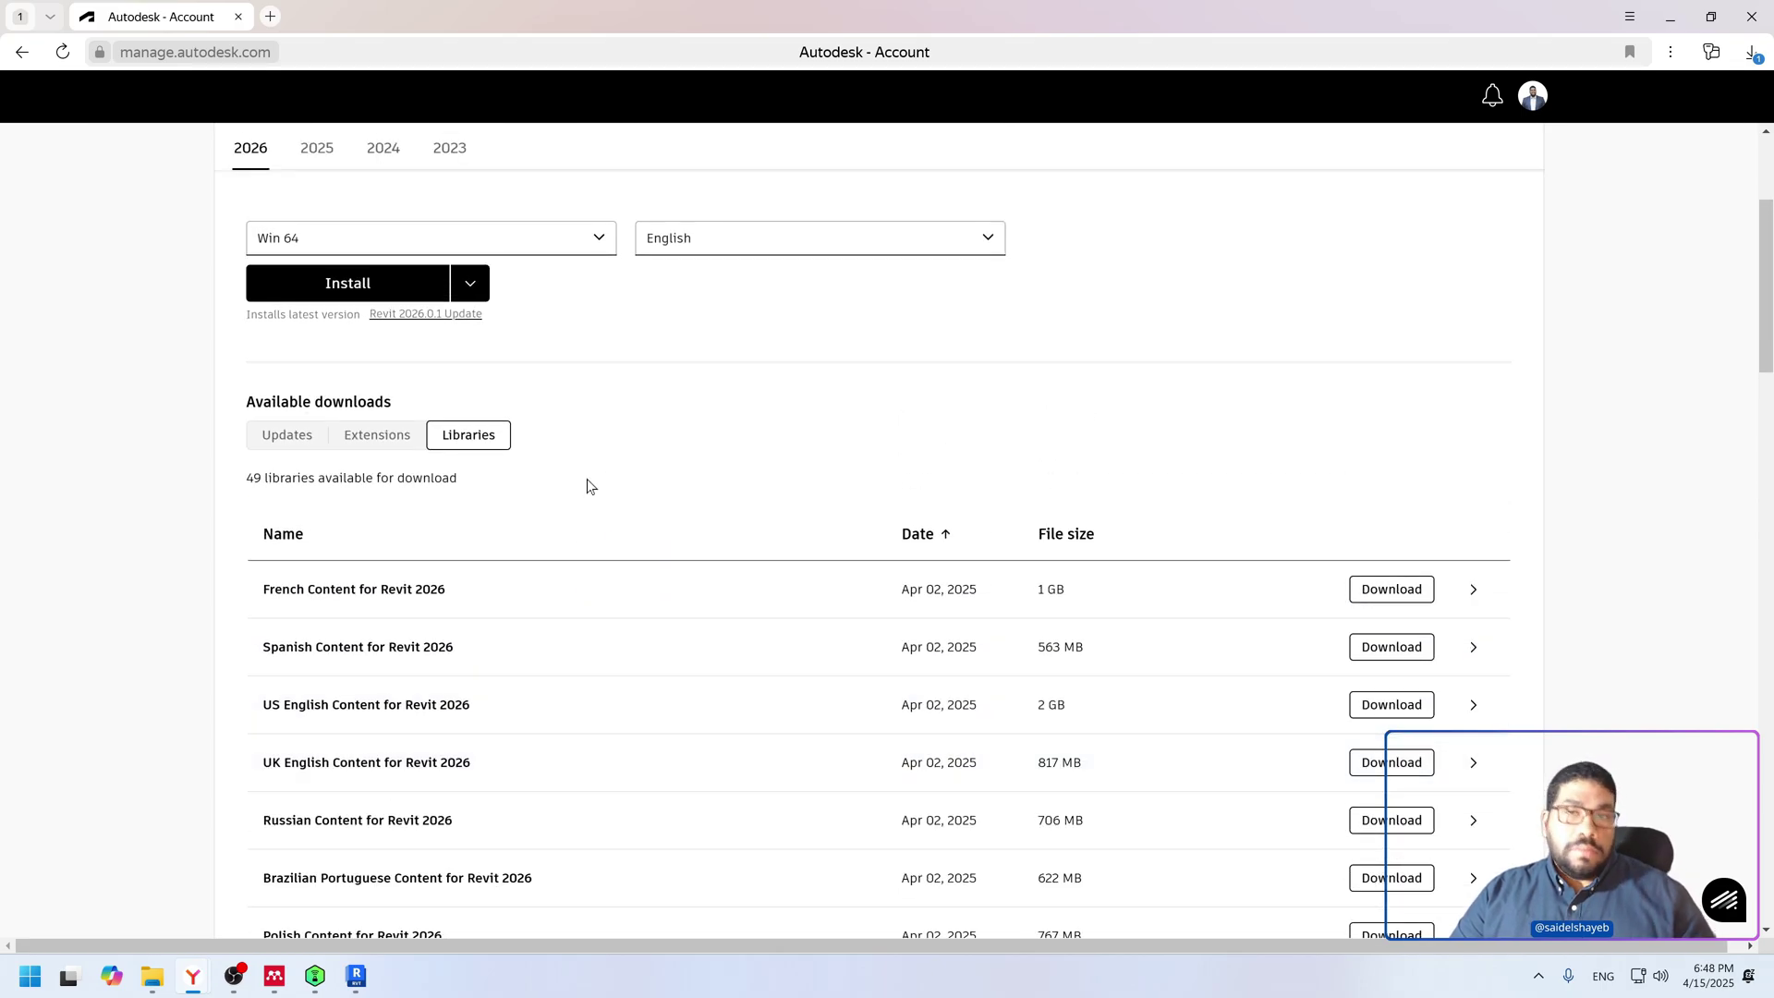
scroll(489, 540, "up", 3)
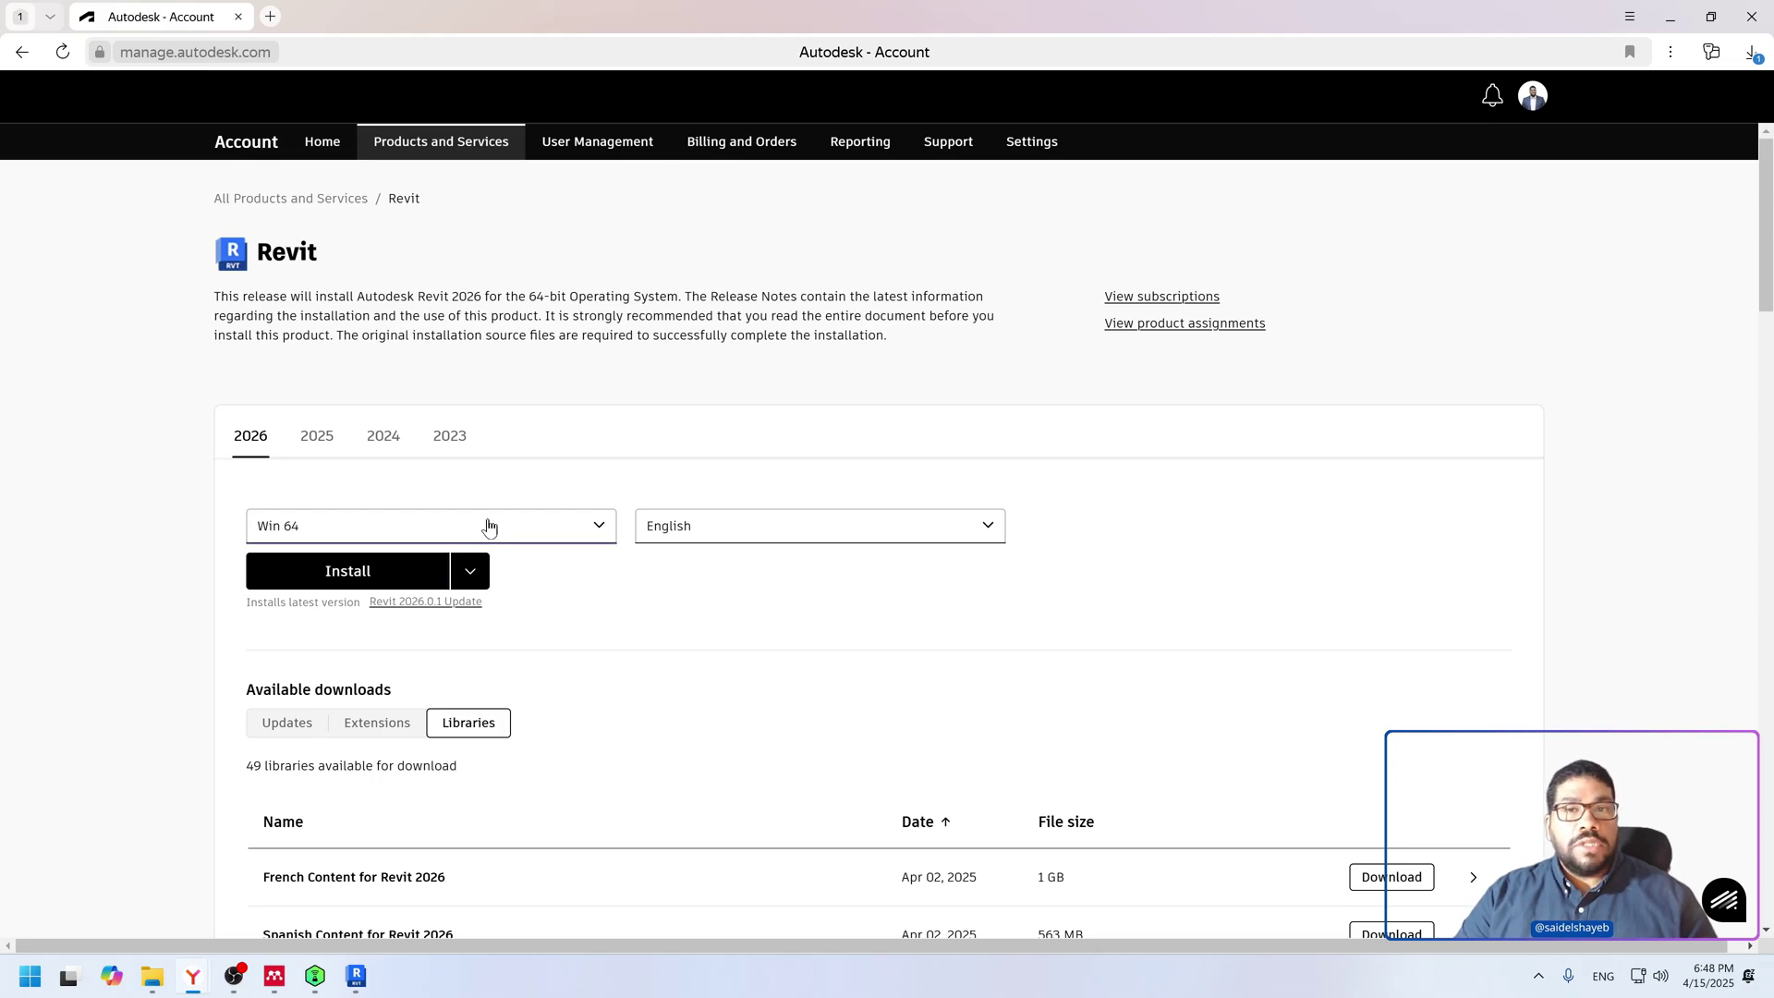
scroll(736, 449, "down", 8)
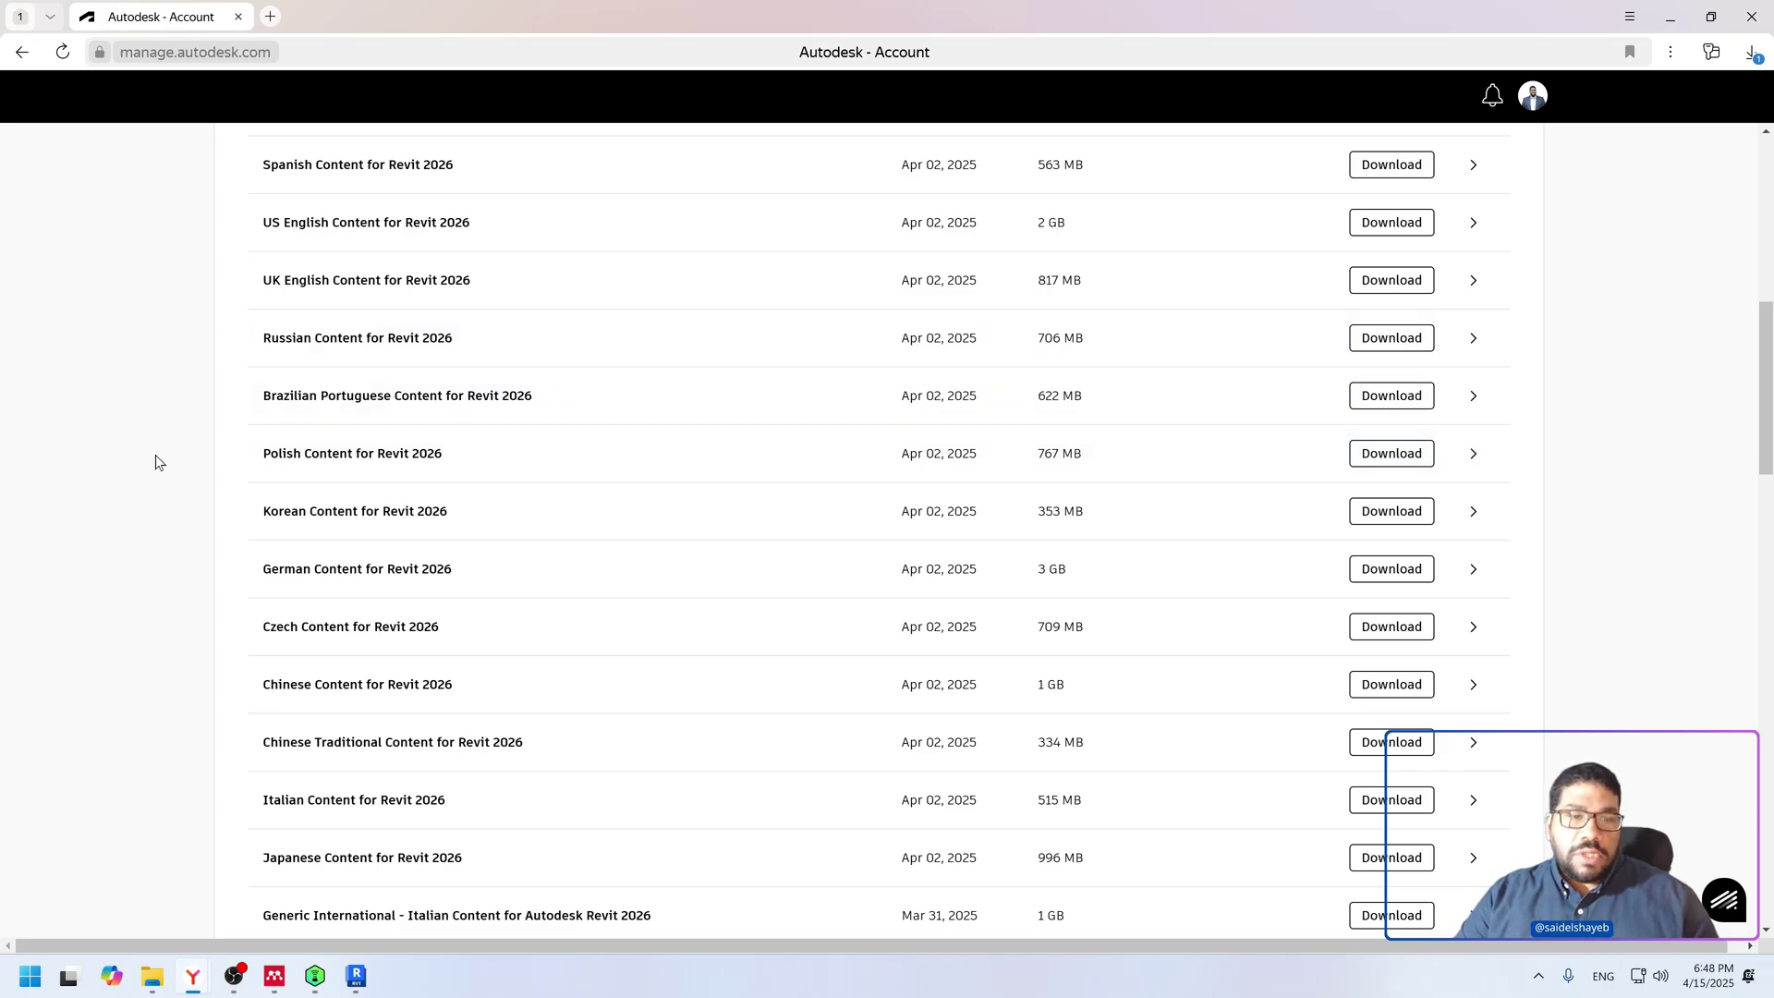
scroll(140, 446, "down", 10)
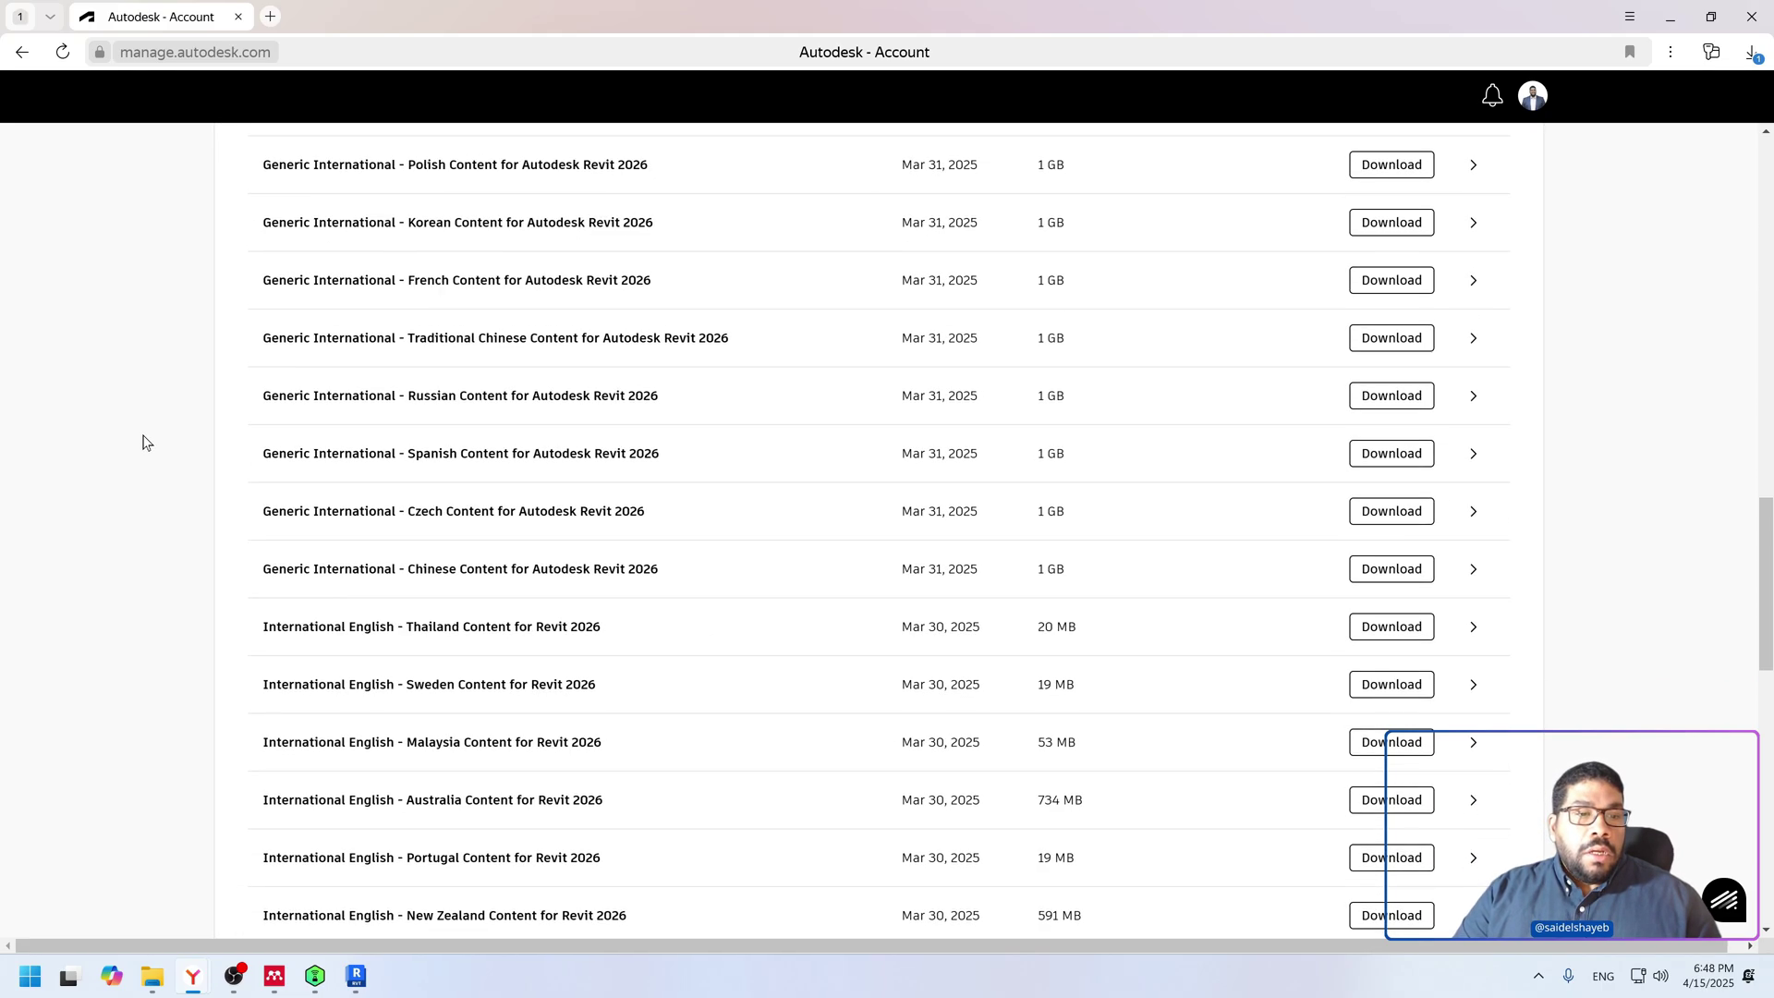
scroll(143, 443, "down", 10)
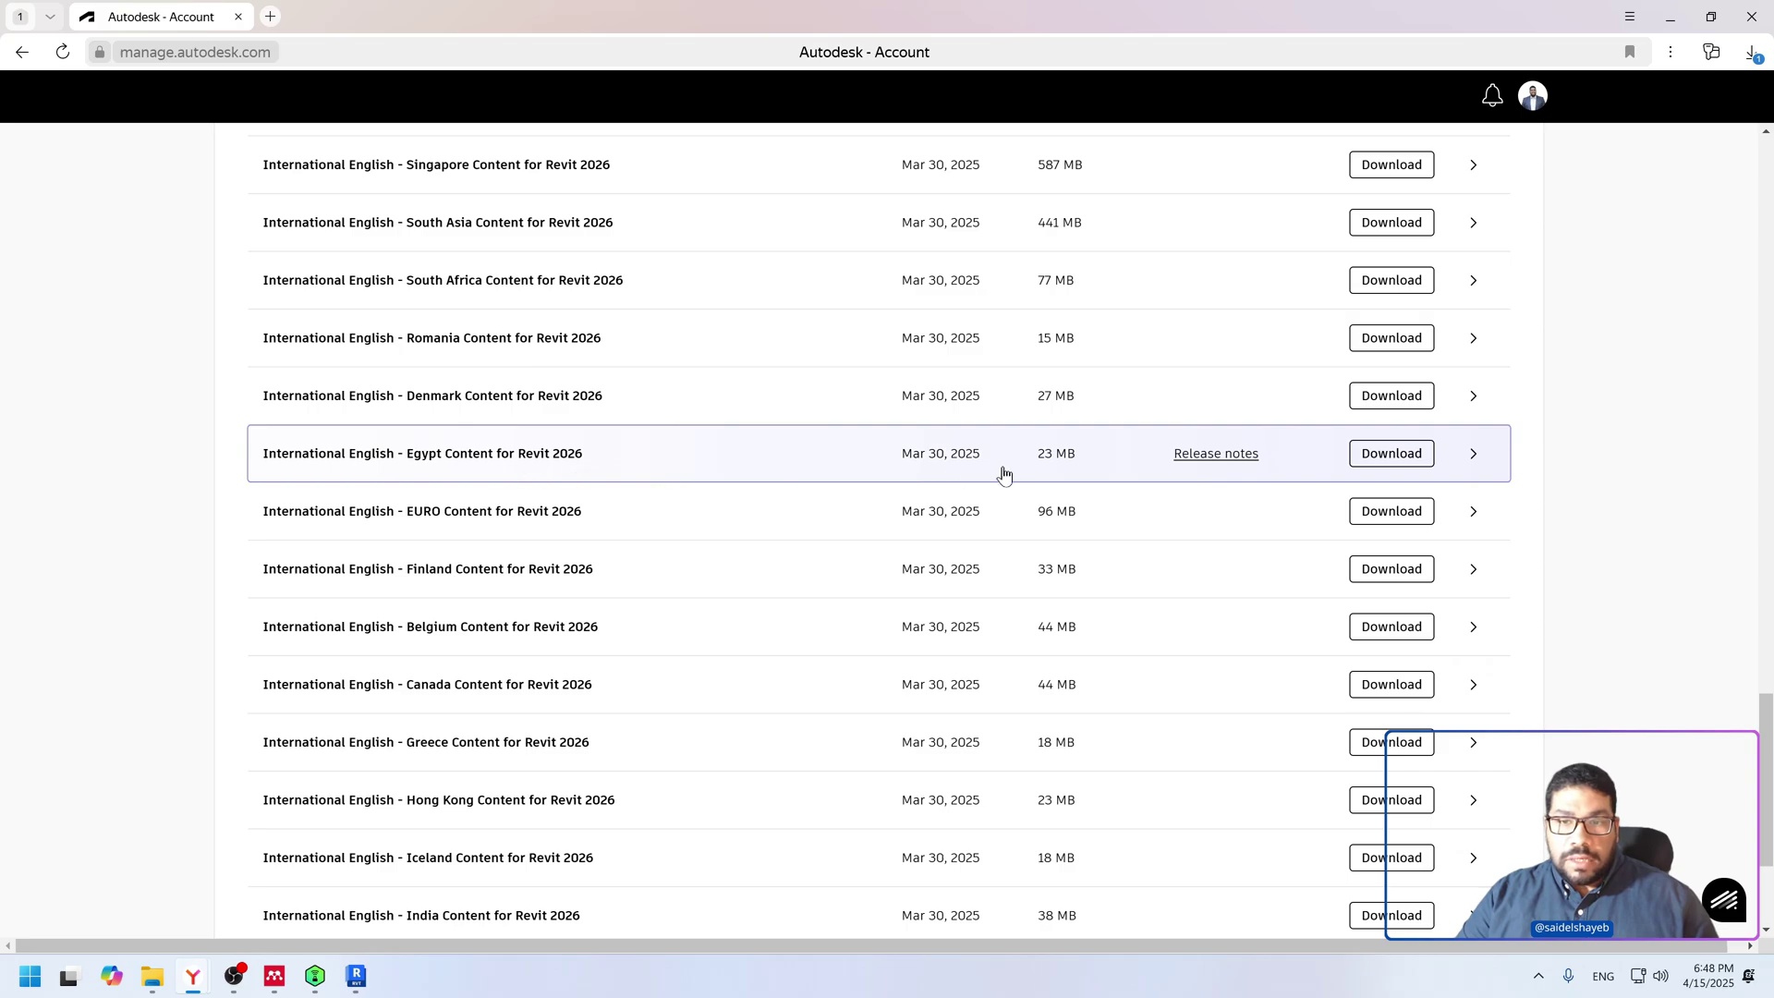
scroll(569, 511, "down", 3)
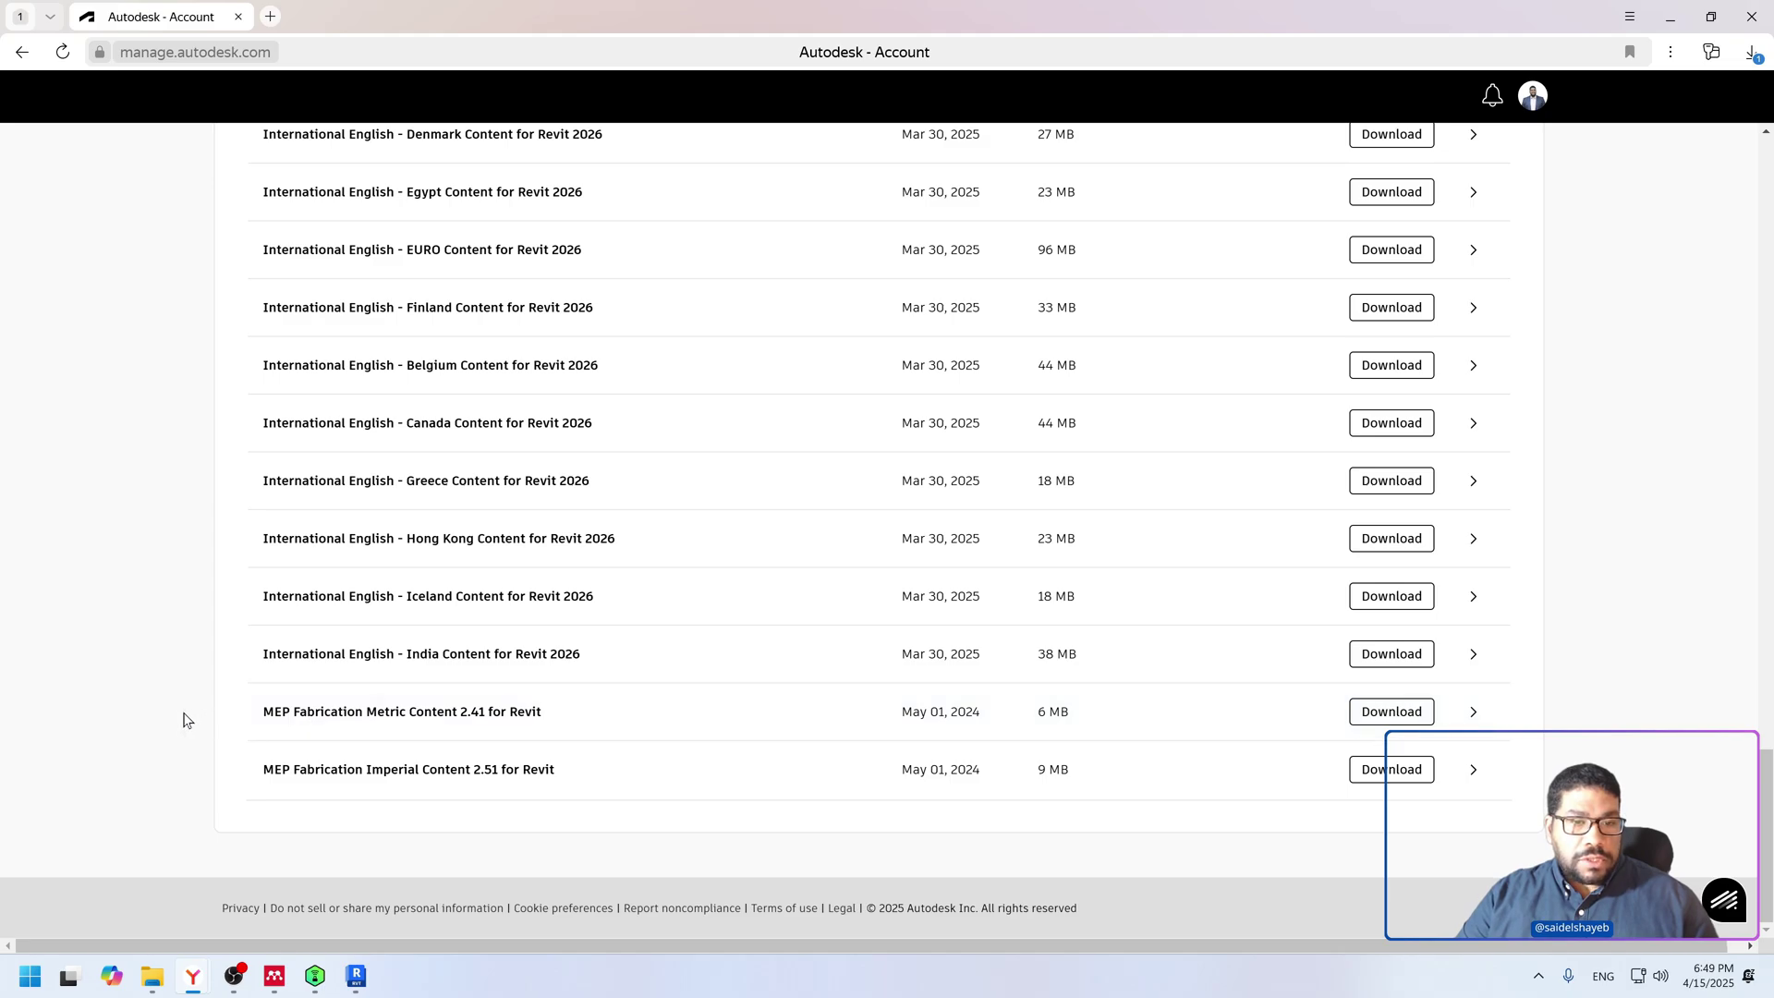
Step: Download the US English Content and UK English Content packages for Revit 2026 from the Libraries list
scroll(184, 719, "up", 7)
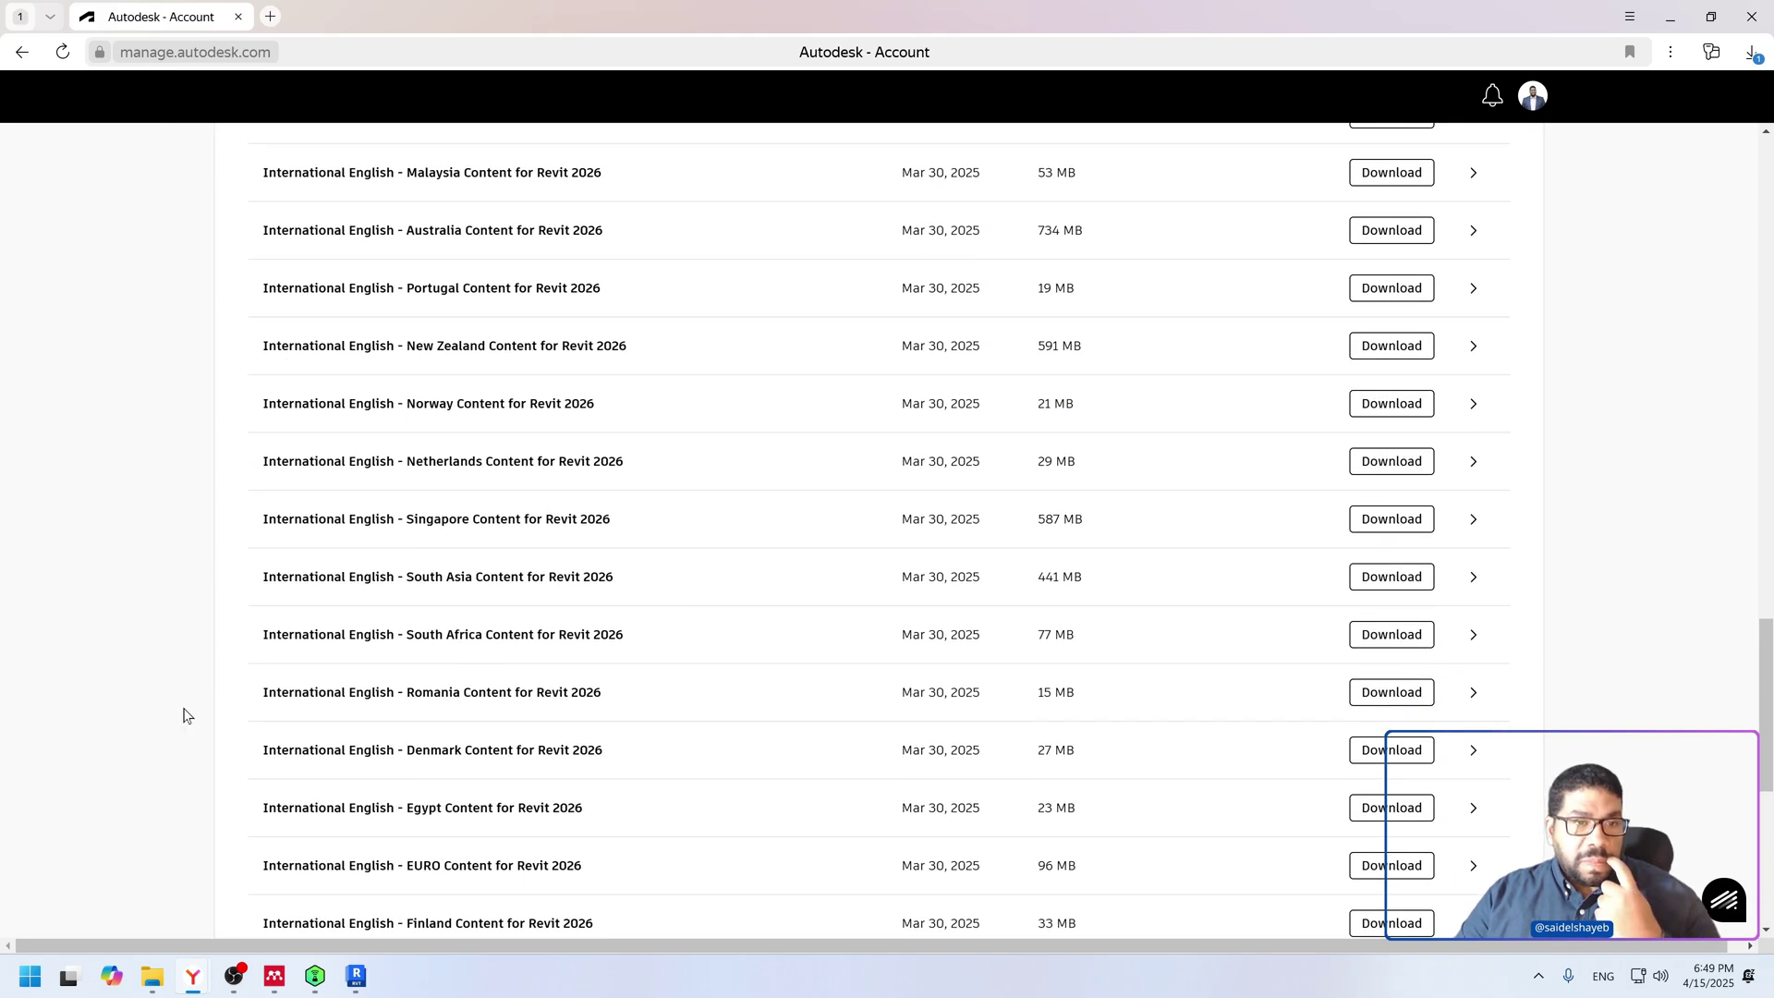
scroll(213, 573, "down", 2)
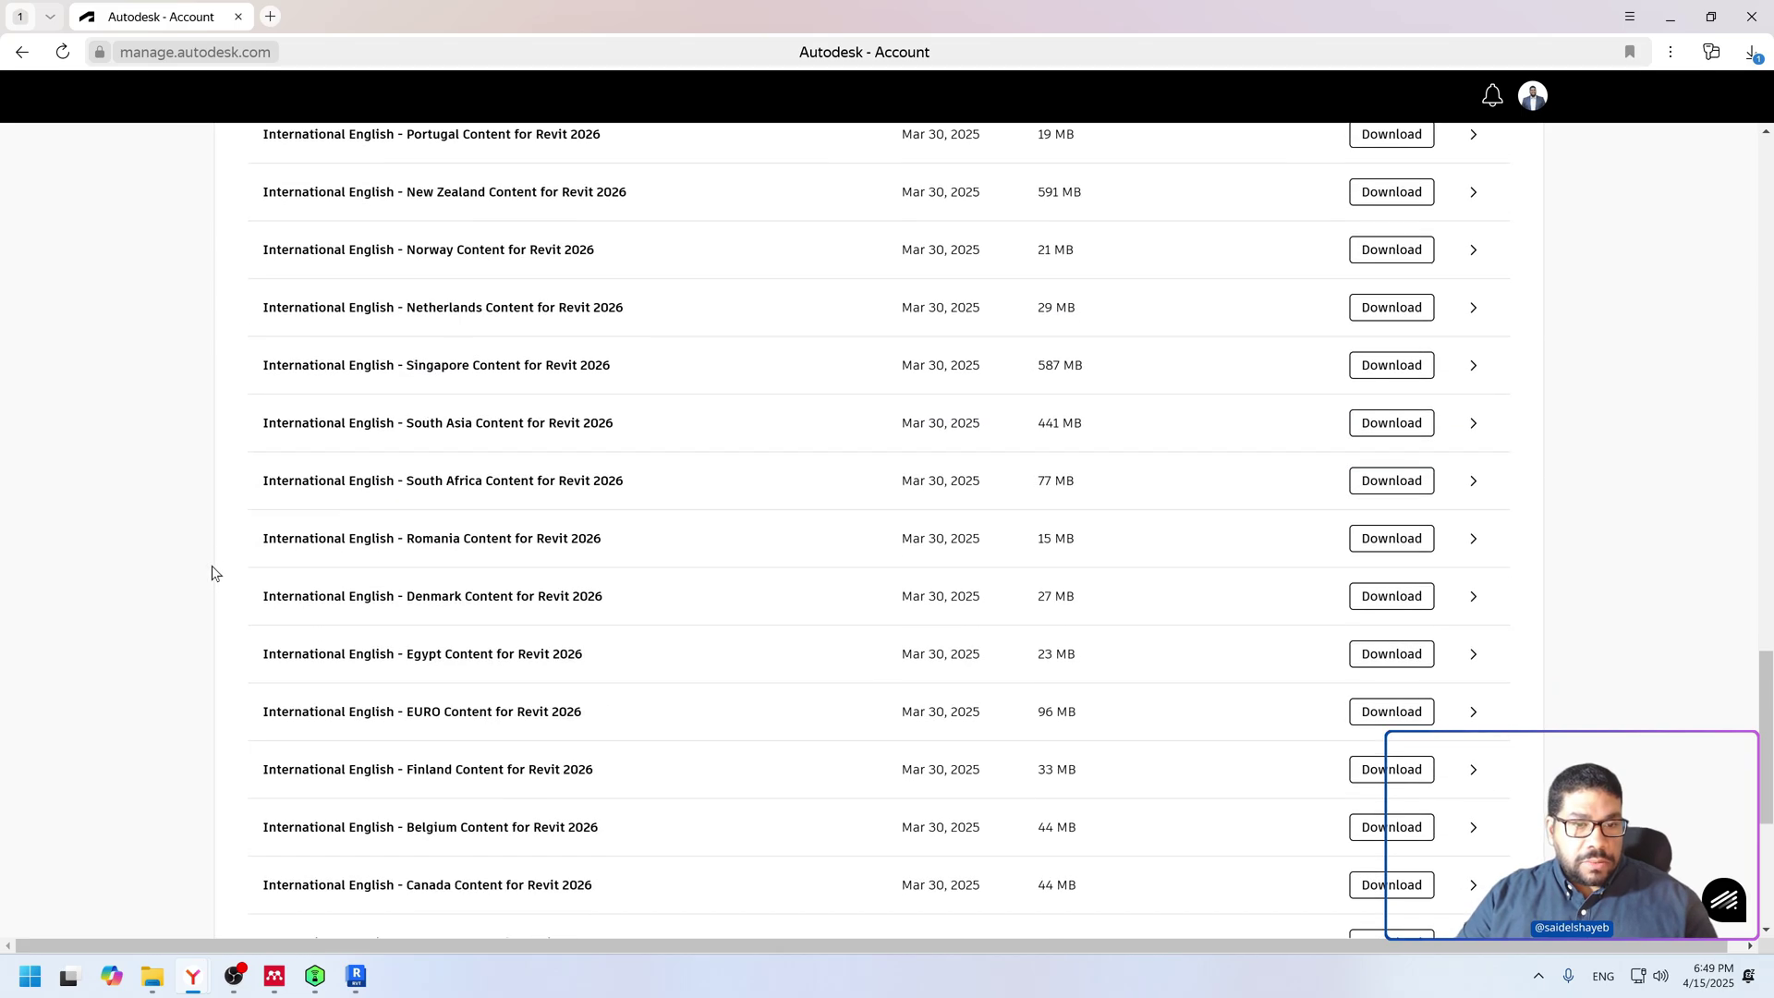
scroll(212, 572, "up", 12)
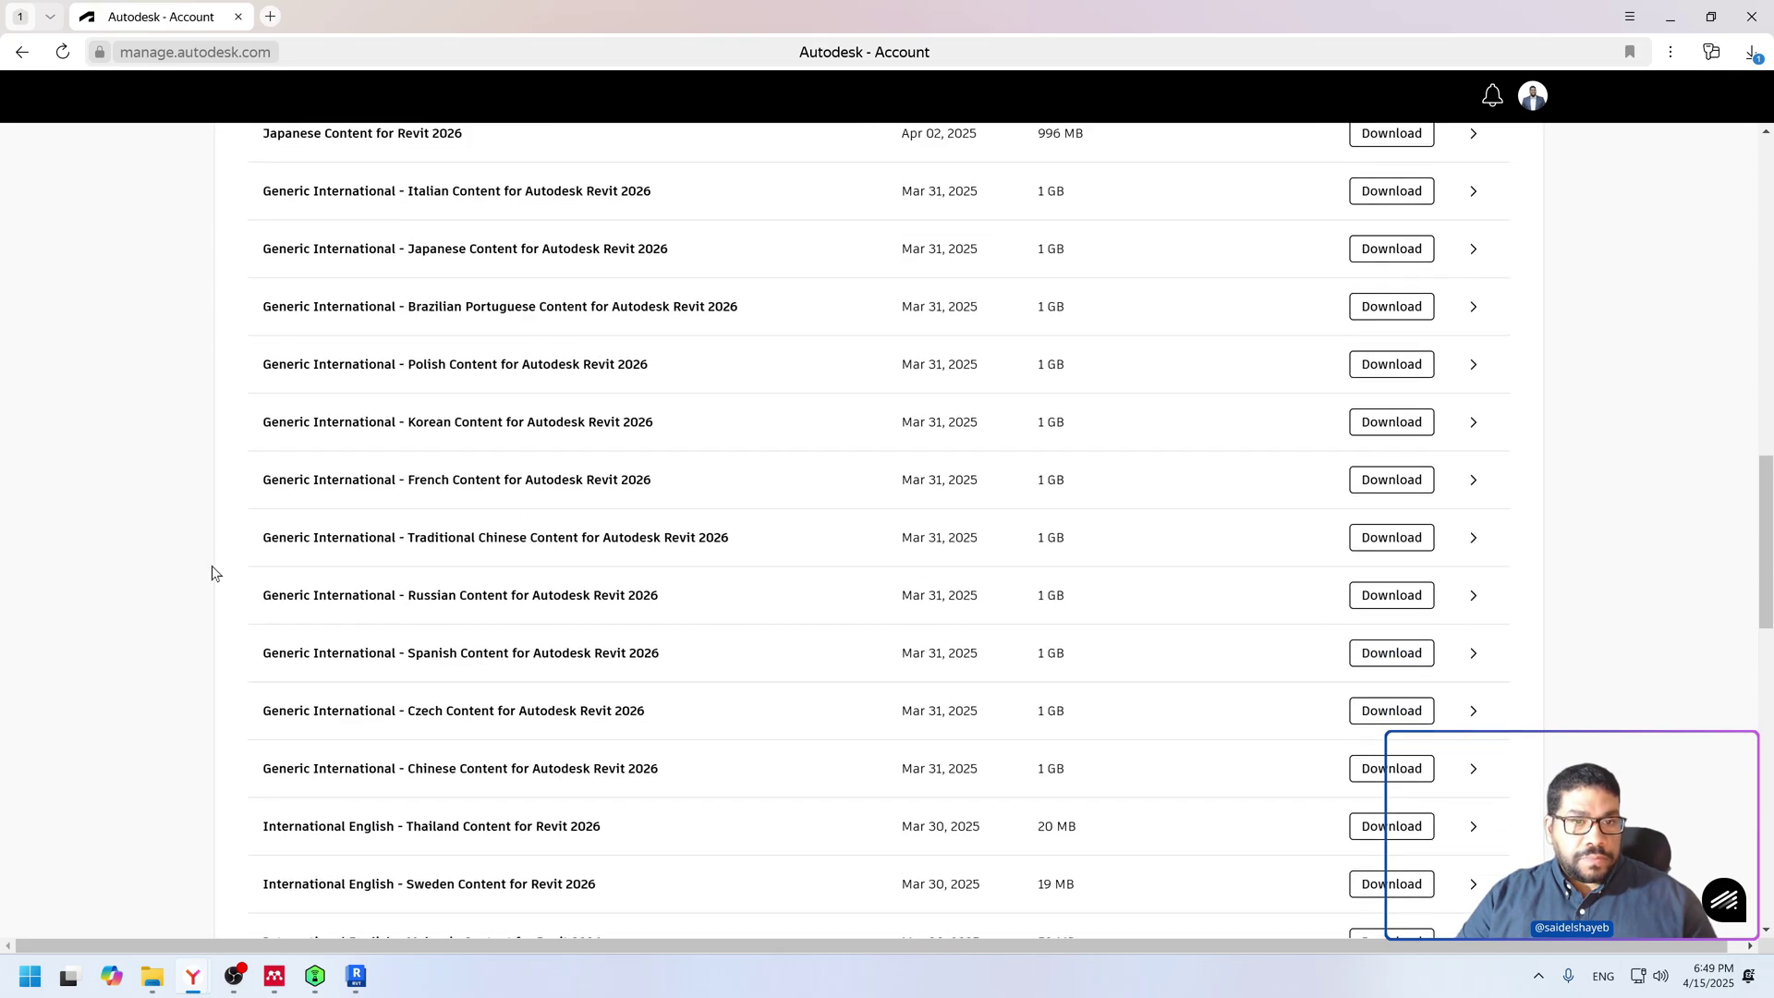
scroll(213, 573, "up", 5)
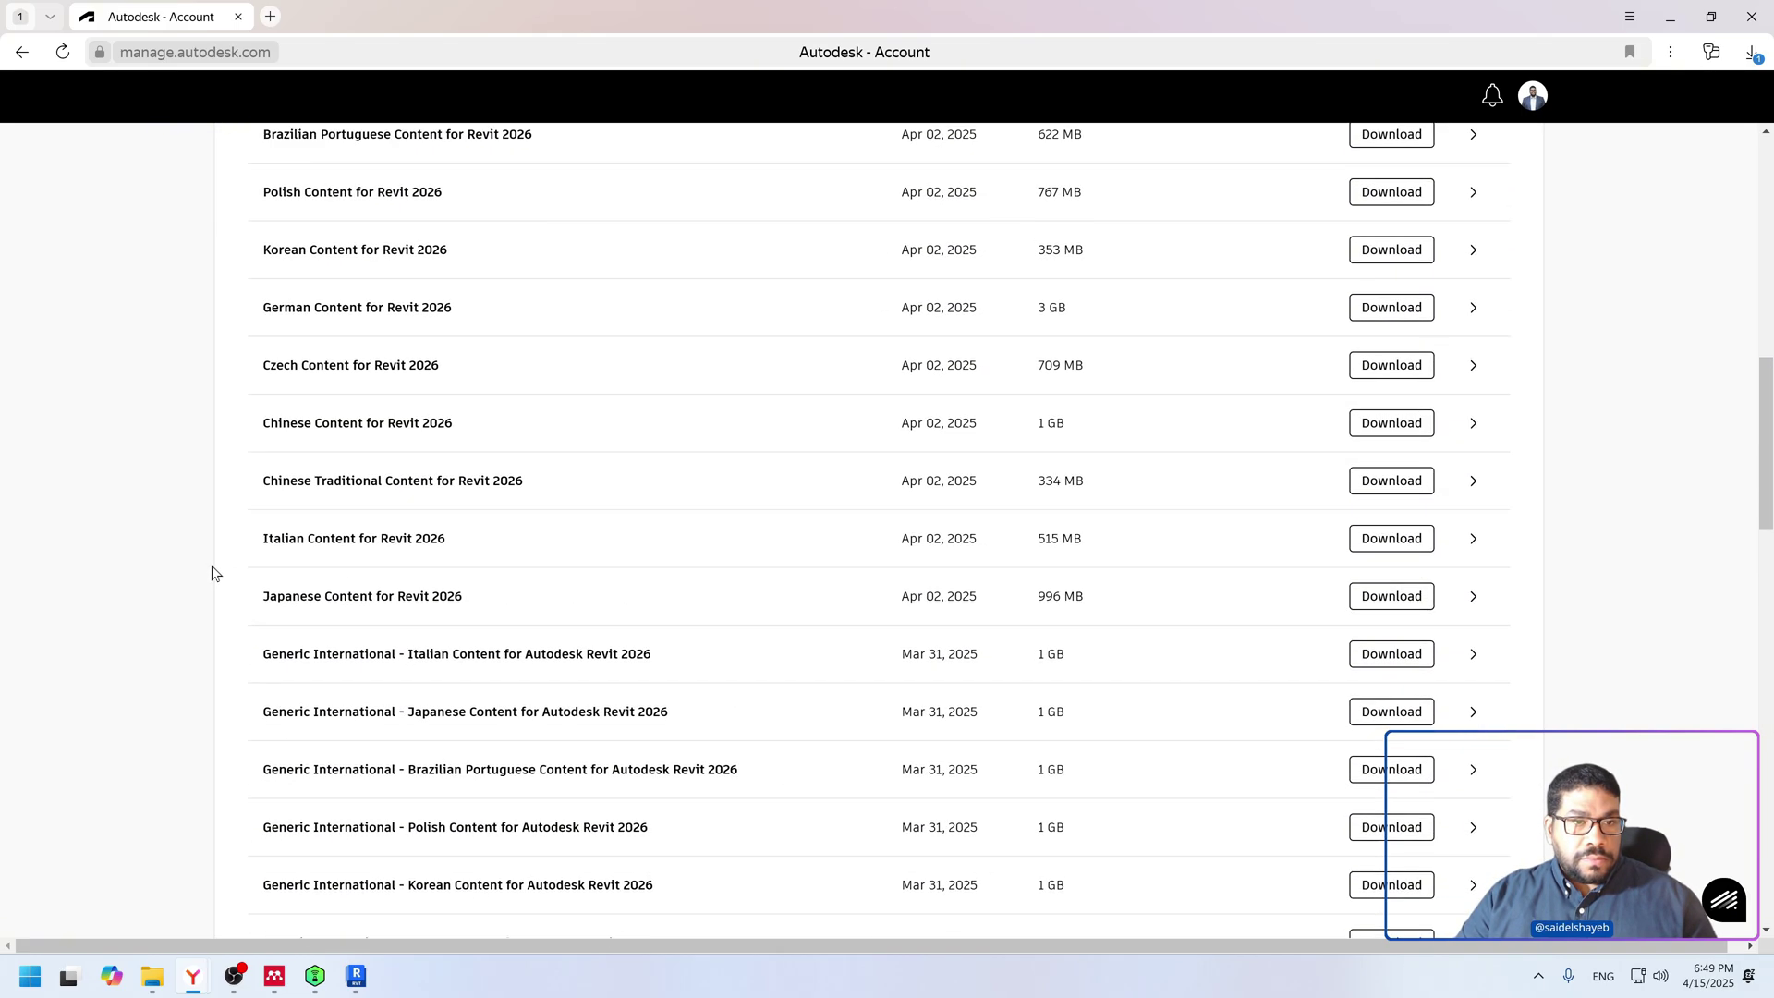
scroll(212, 565, "up", 5)
scroll(213, 566, "down", 2)
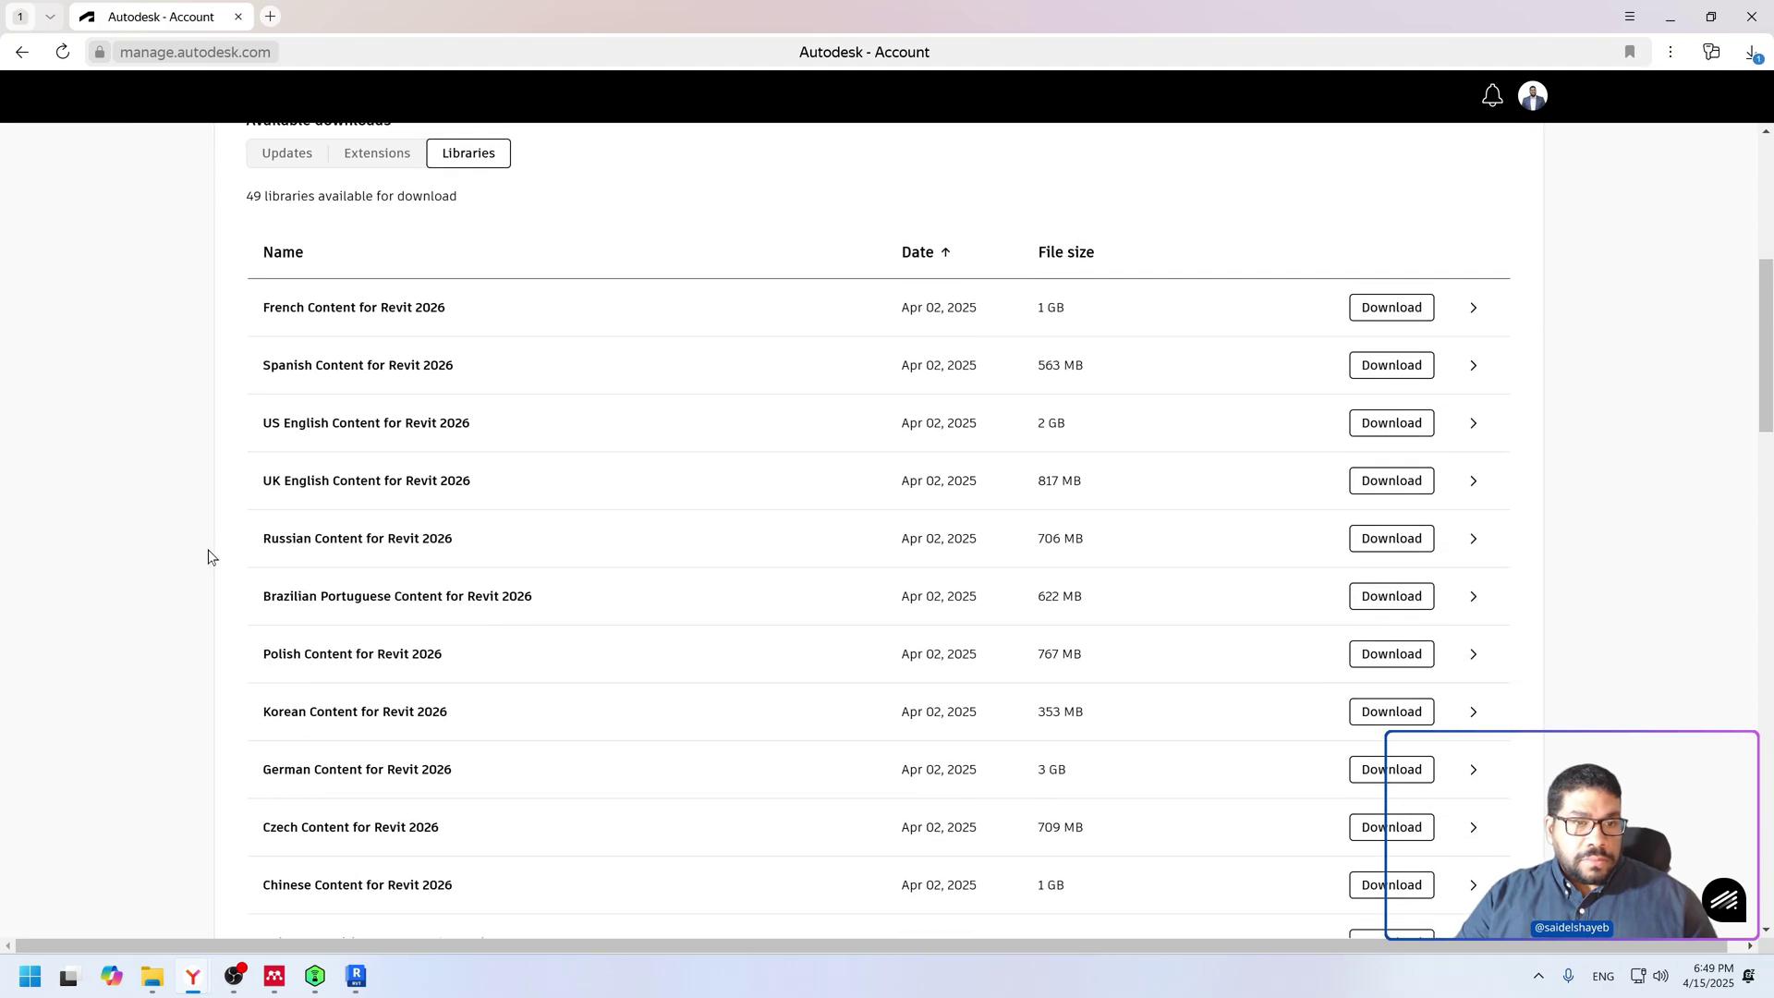
mouse_move(381, 440)
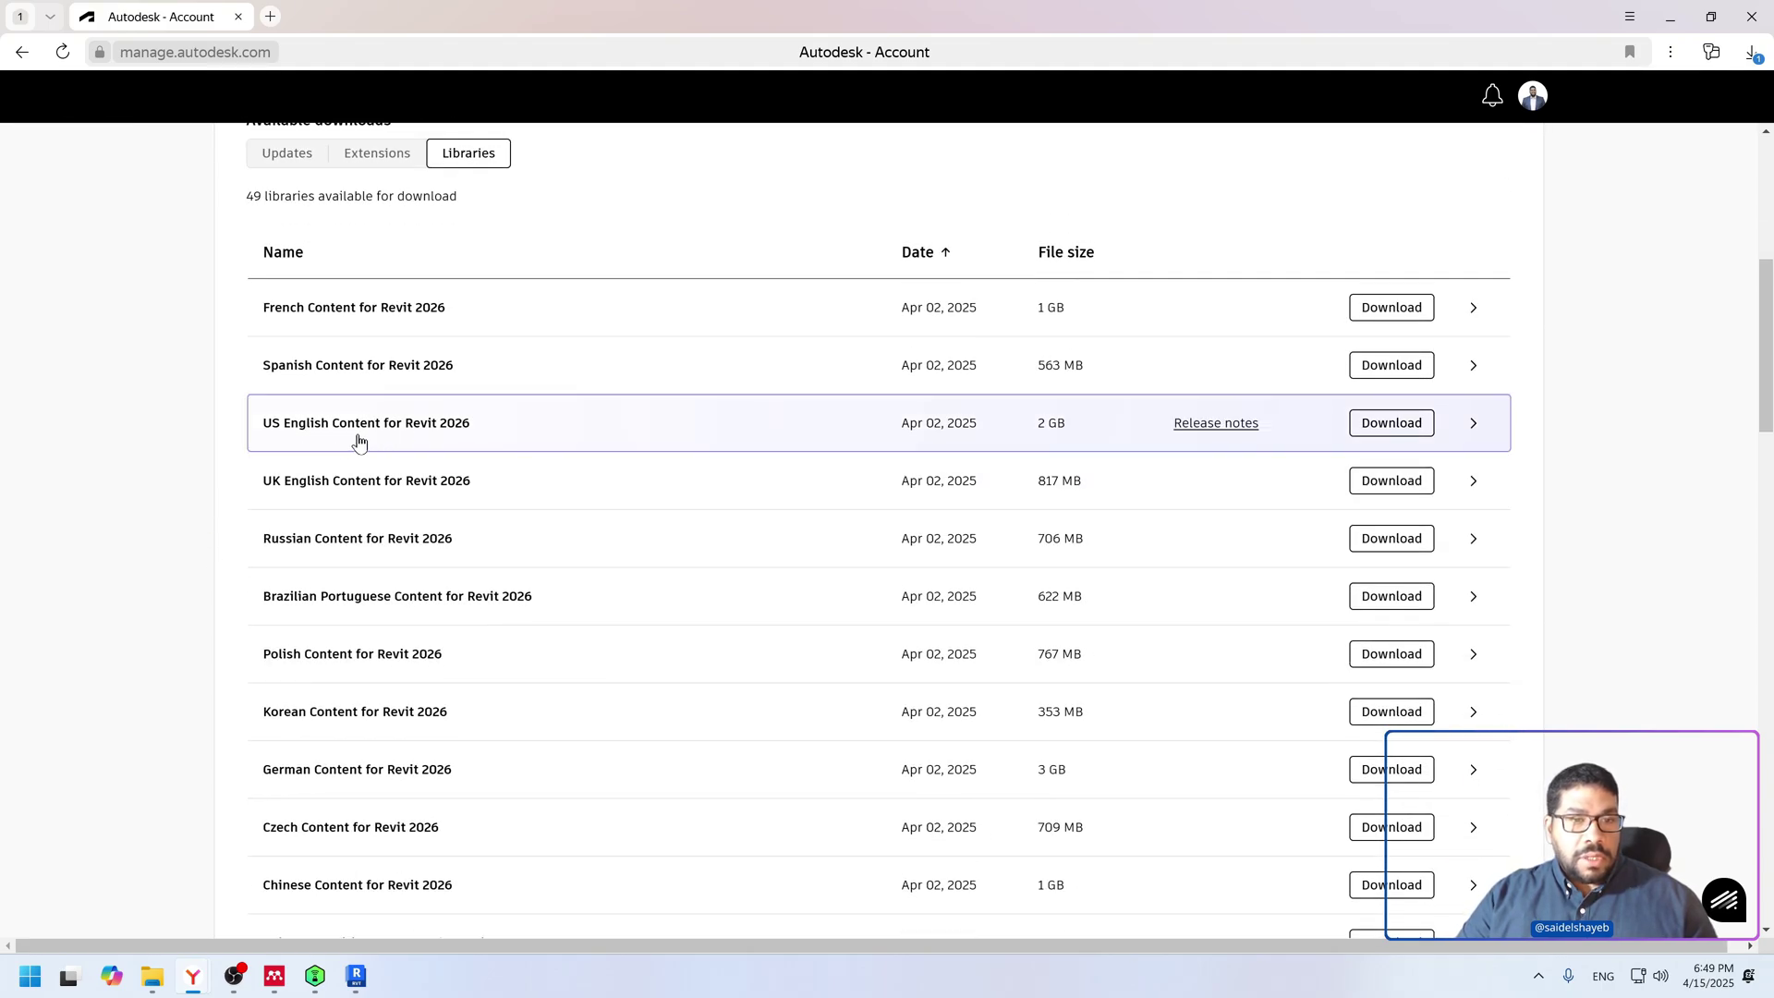
left_click(1391, 423)
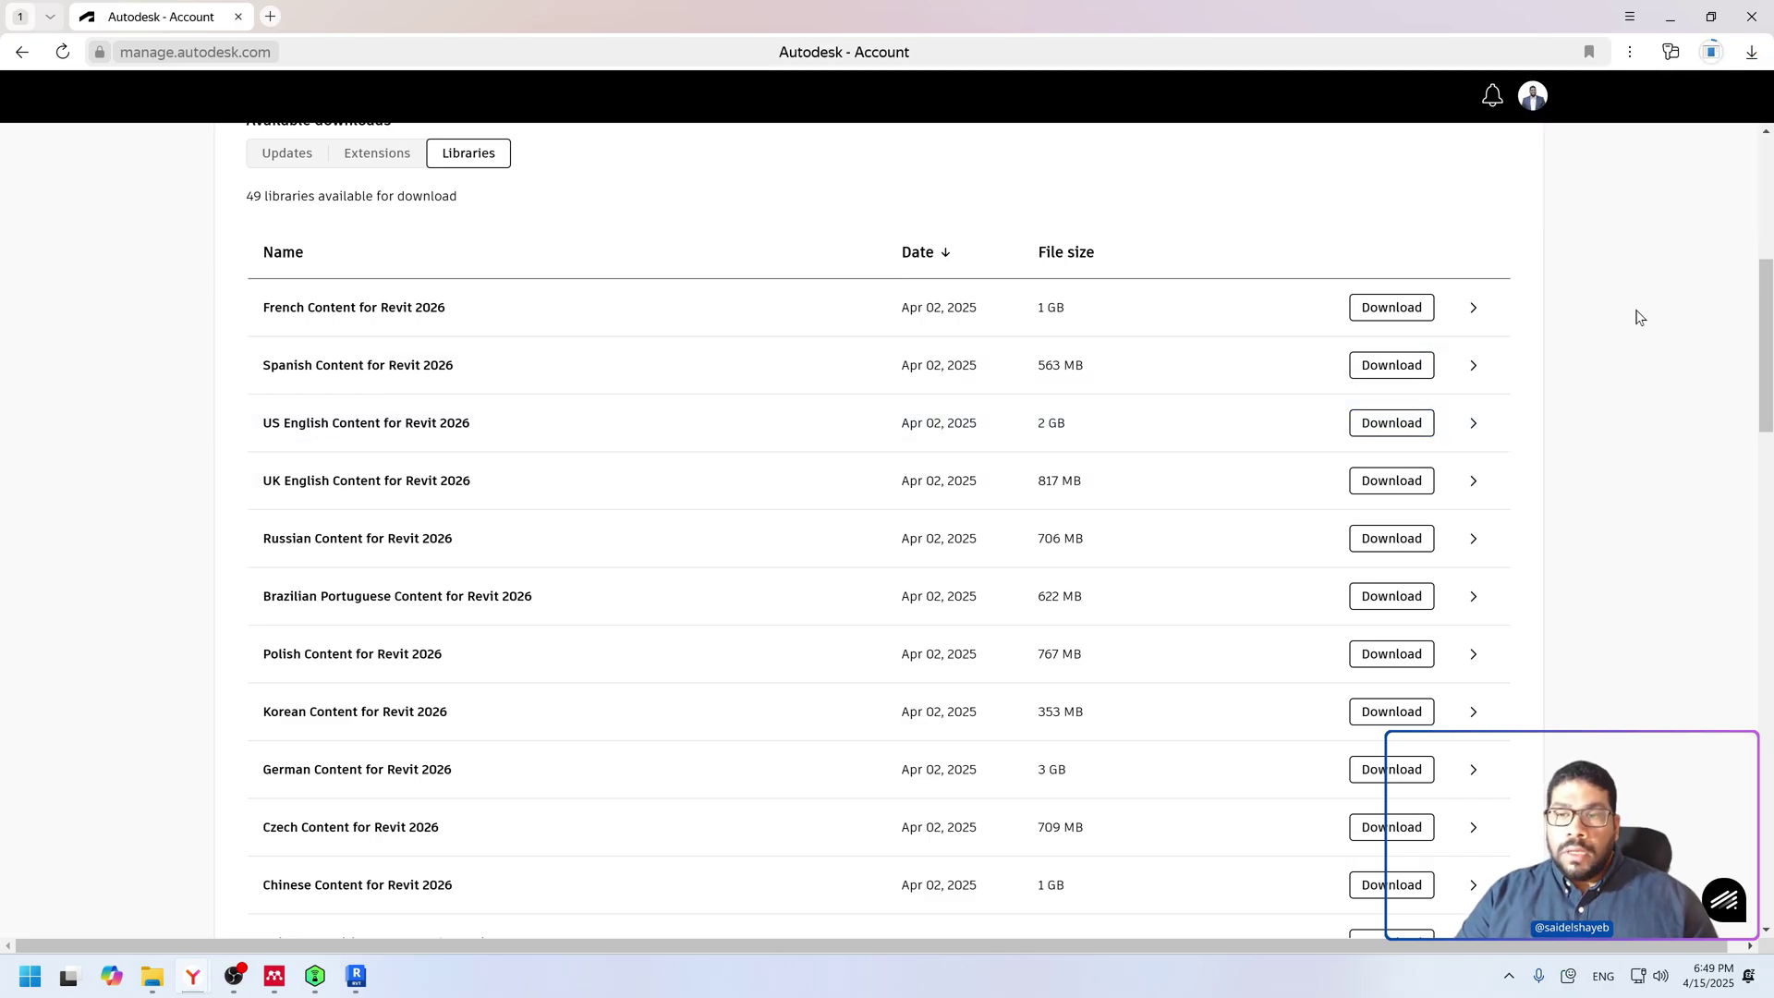
left_click(1749, 55)
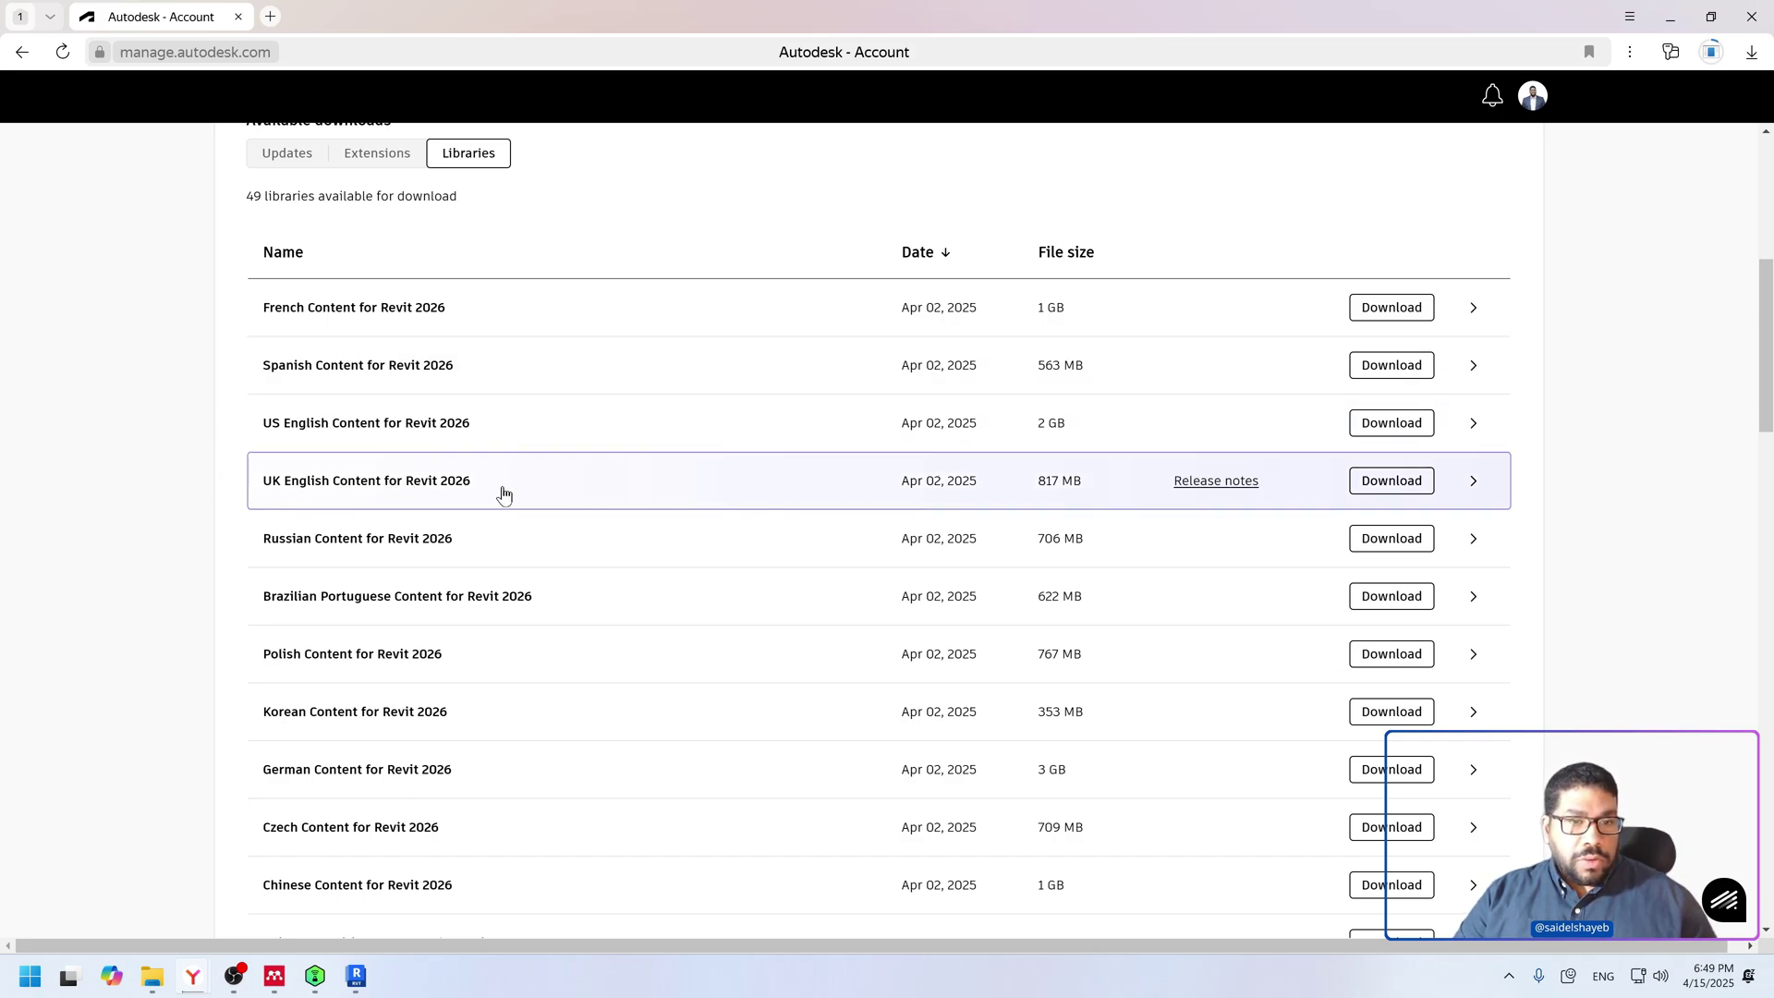
left_click(1421, 499)
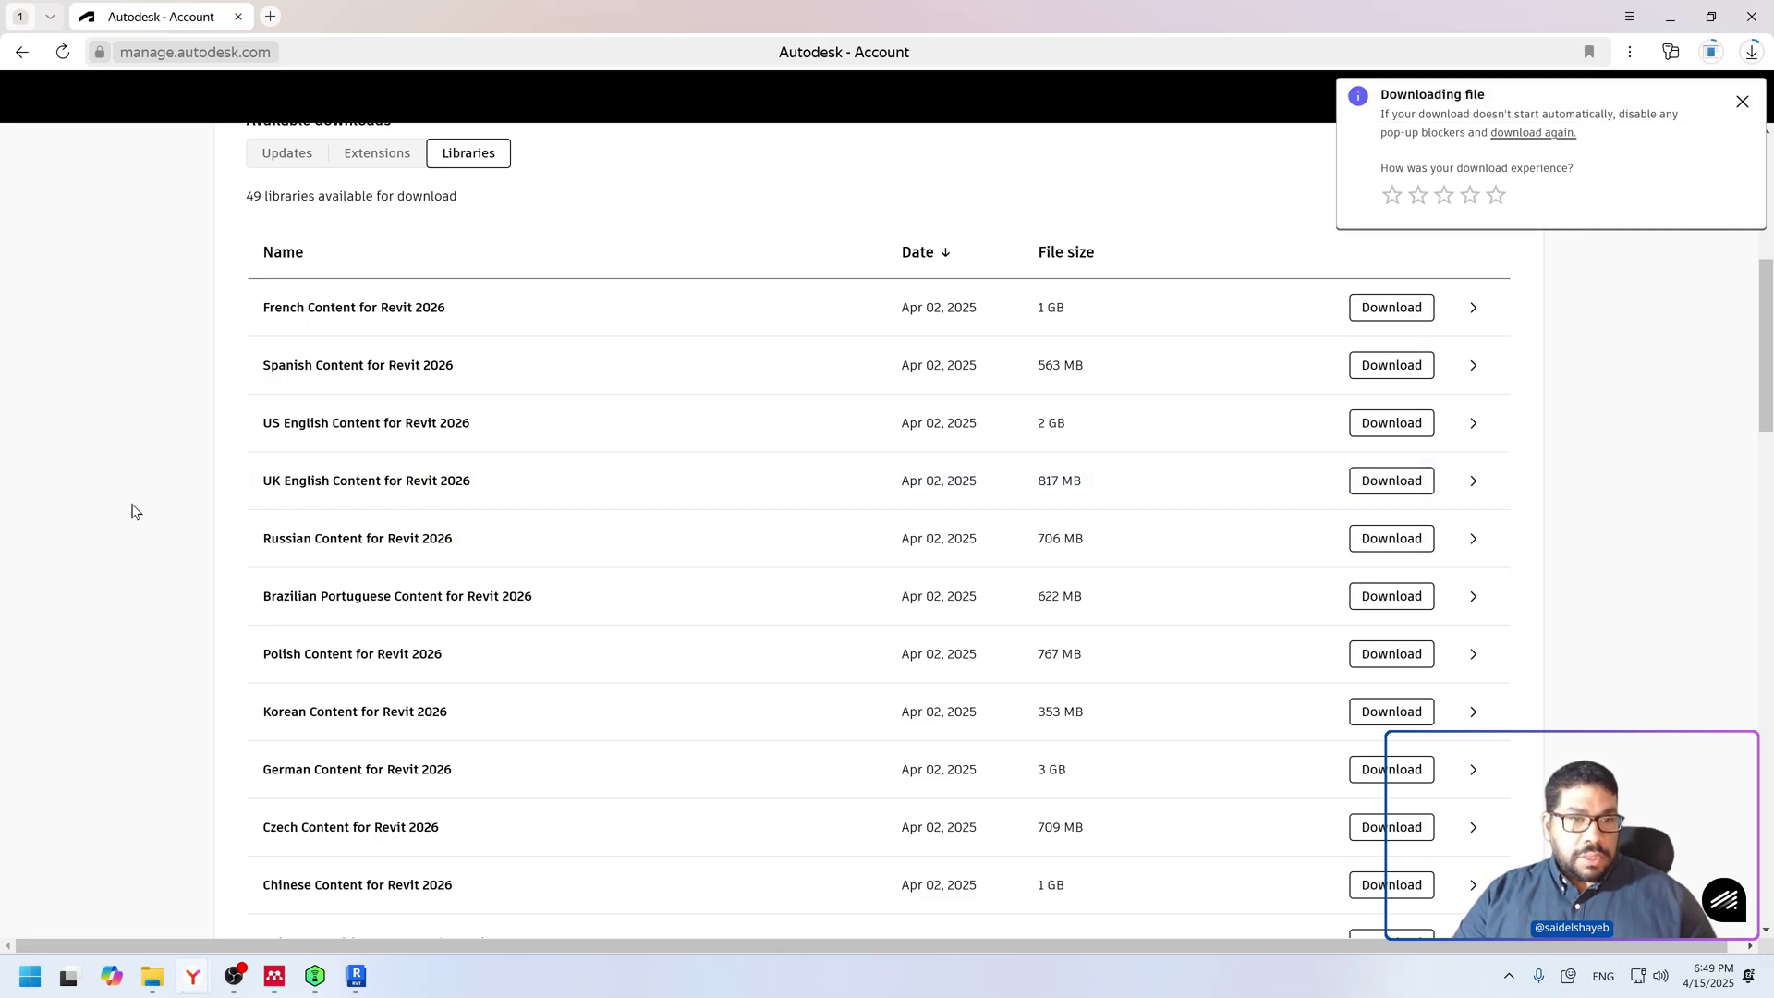
Step: Examine the remaining language and country content packages in the Libraries list, and check the progress of the running downloads
scroll(134, 511, "down", 2)
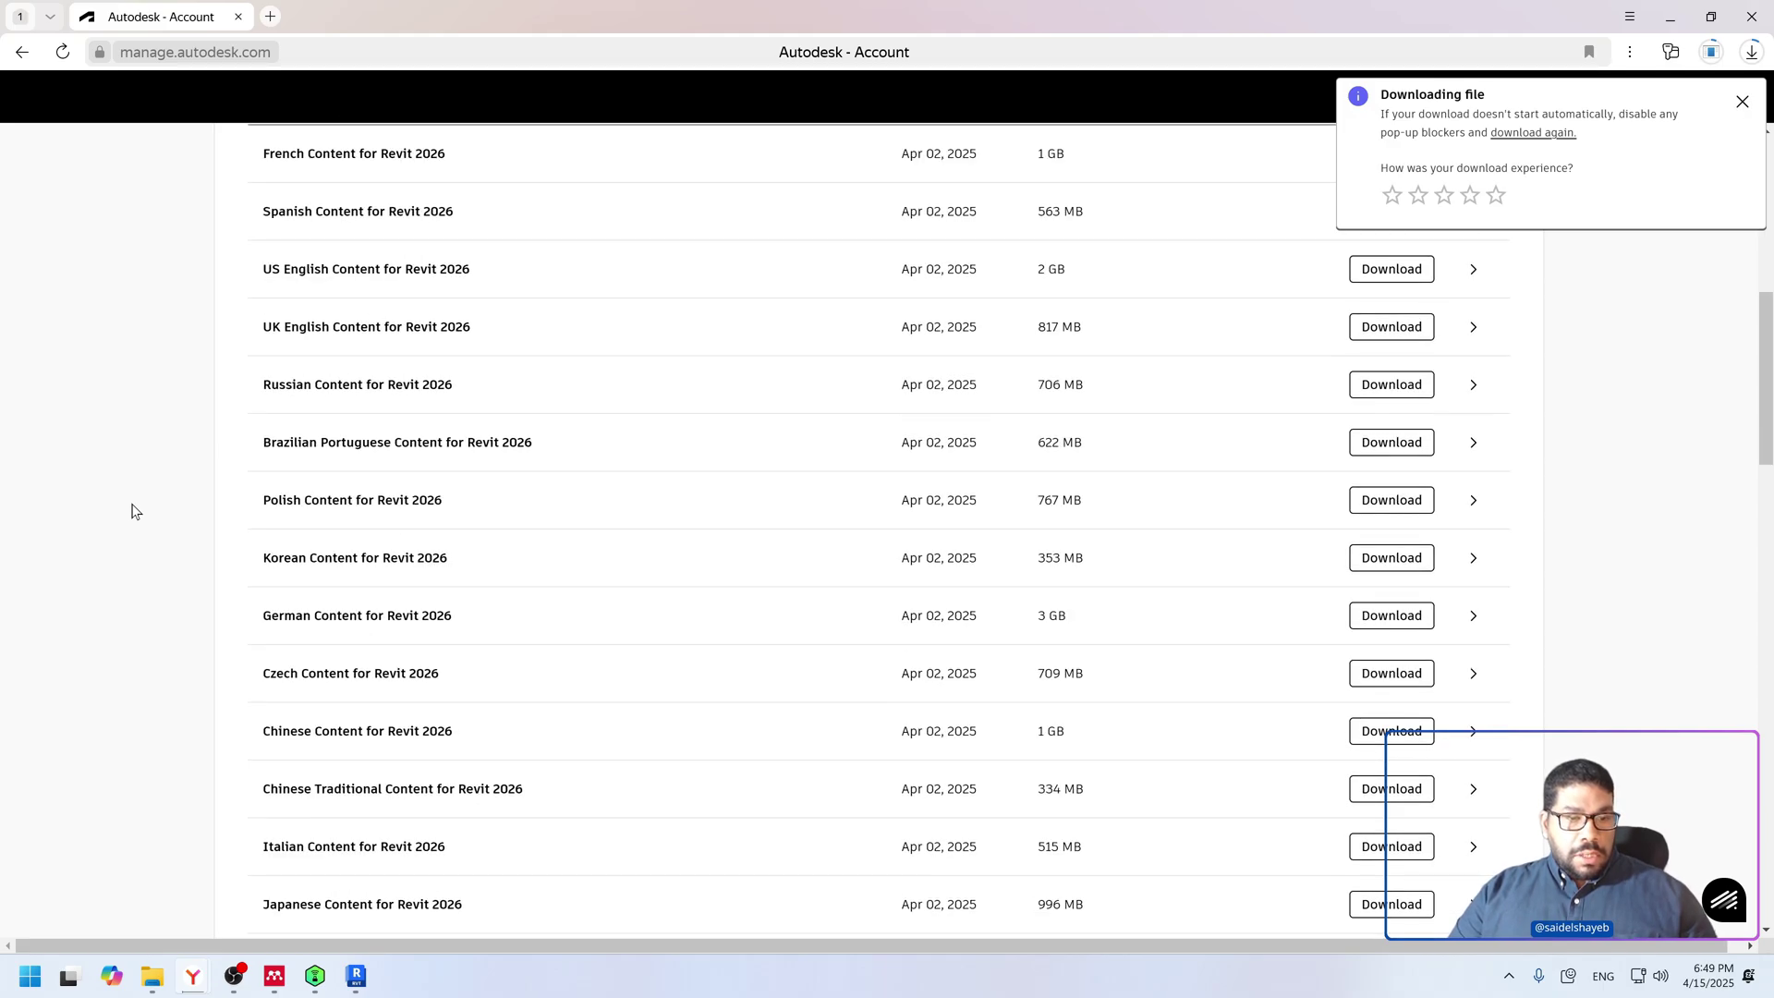
scroll(134, 511, "down", 2)
scroll(134, 499, "down", 4)
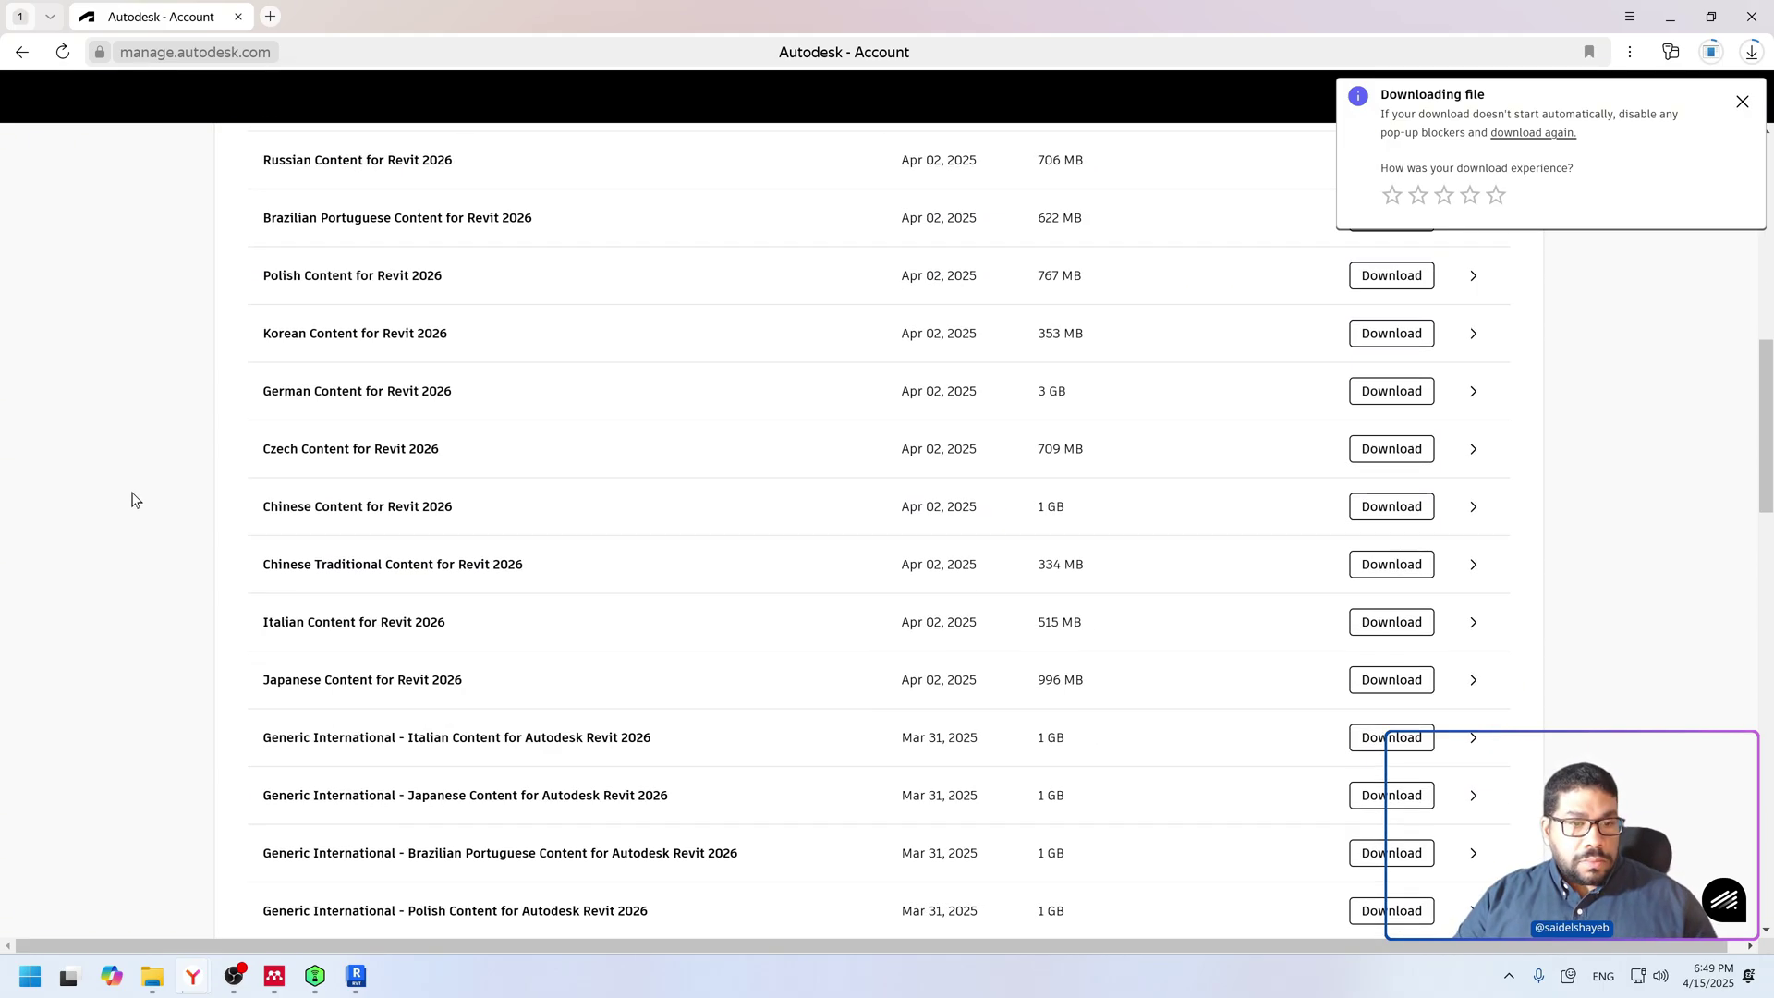
scroll(134, 499, "down", 4)
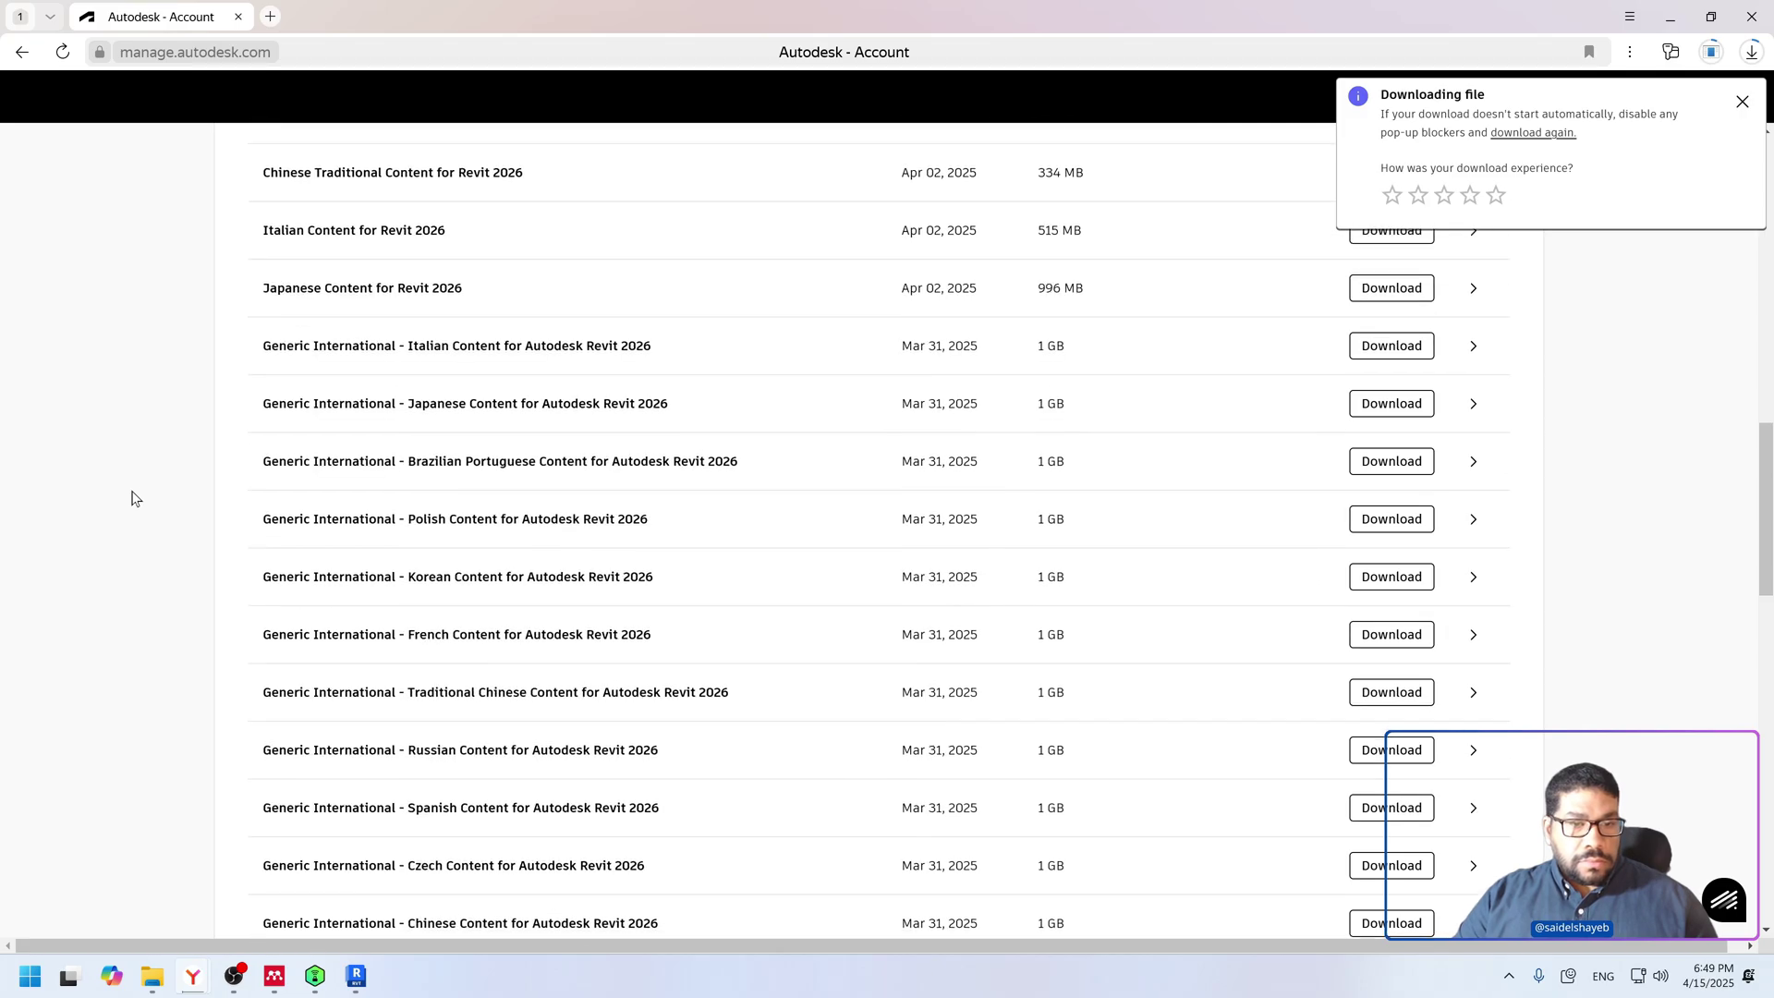
scroll(134, 499, "down", 4)
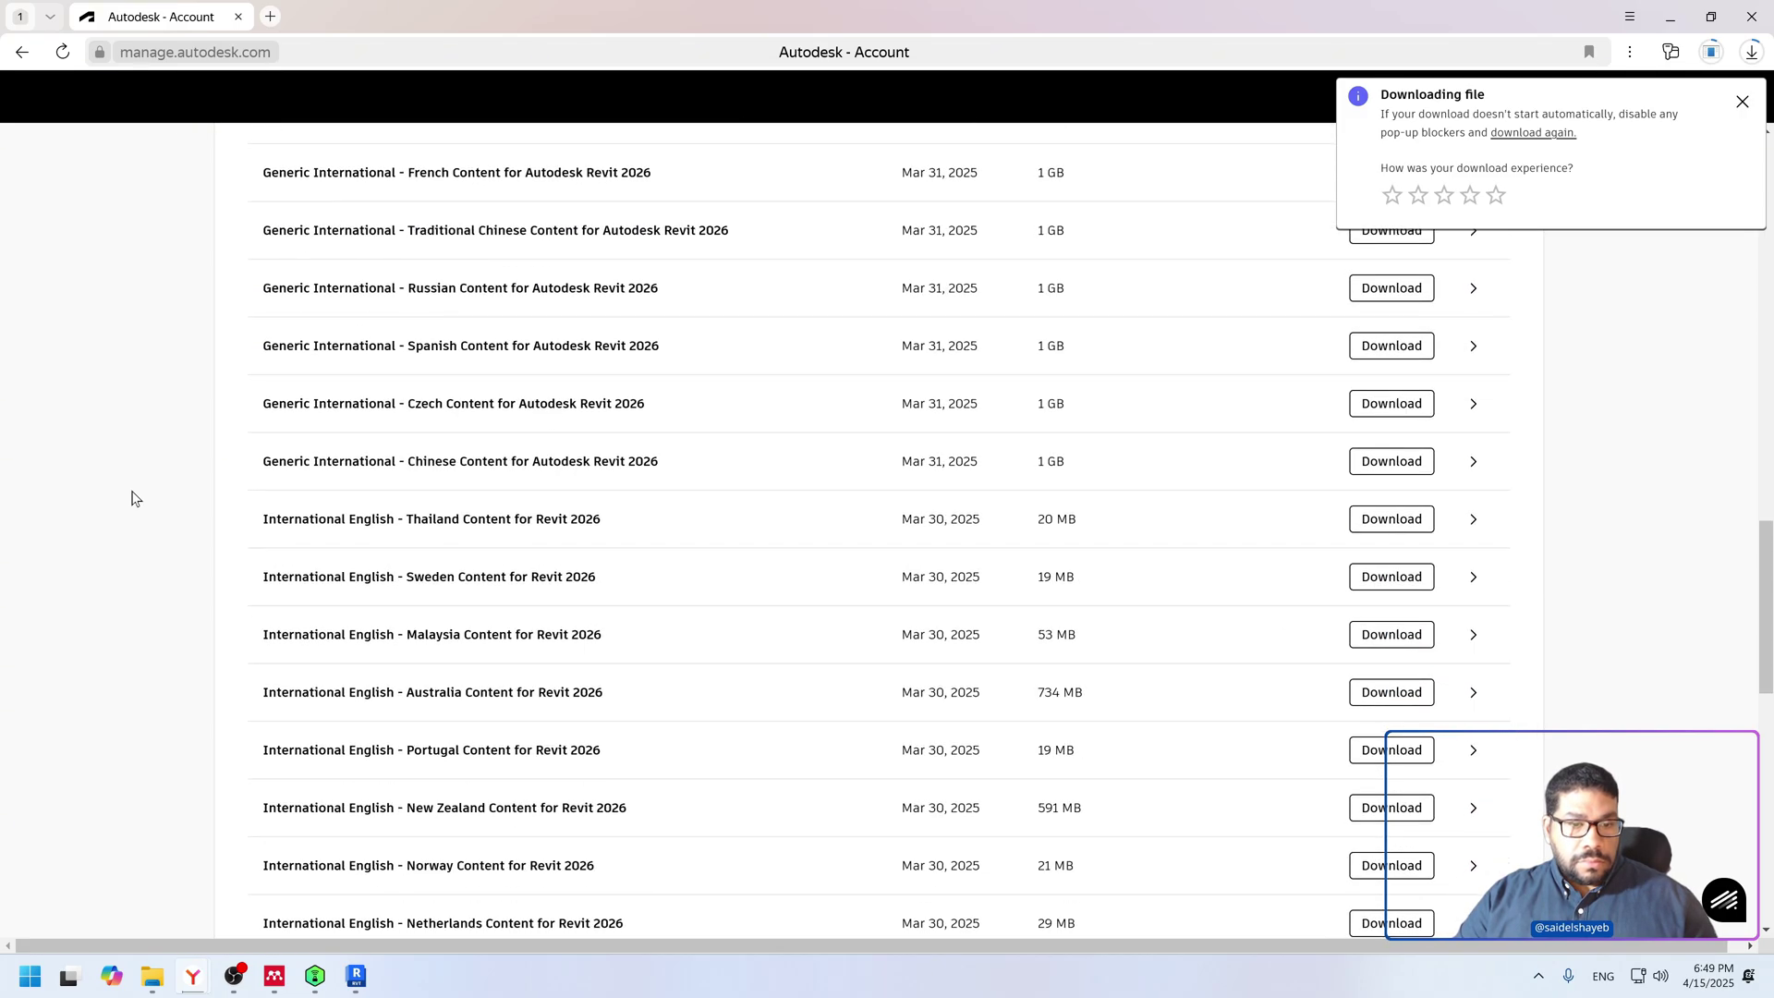
scroll(134, 499, "down", 12)
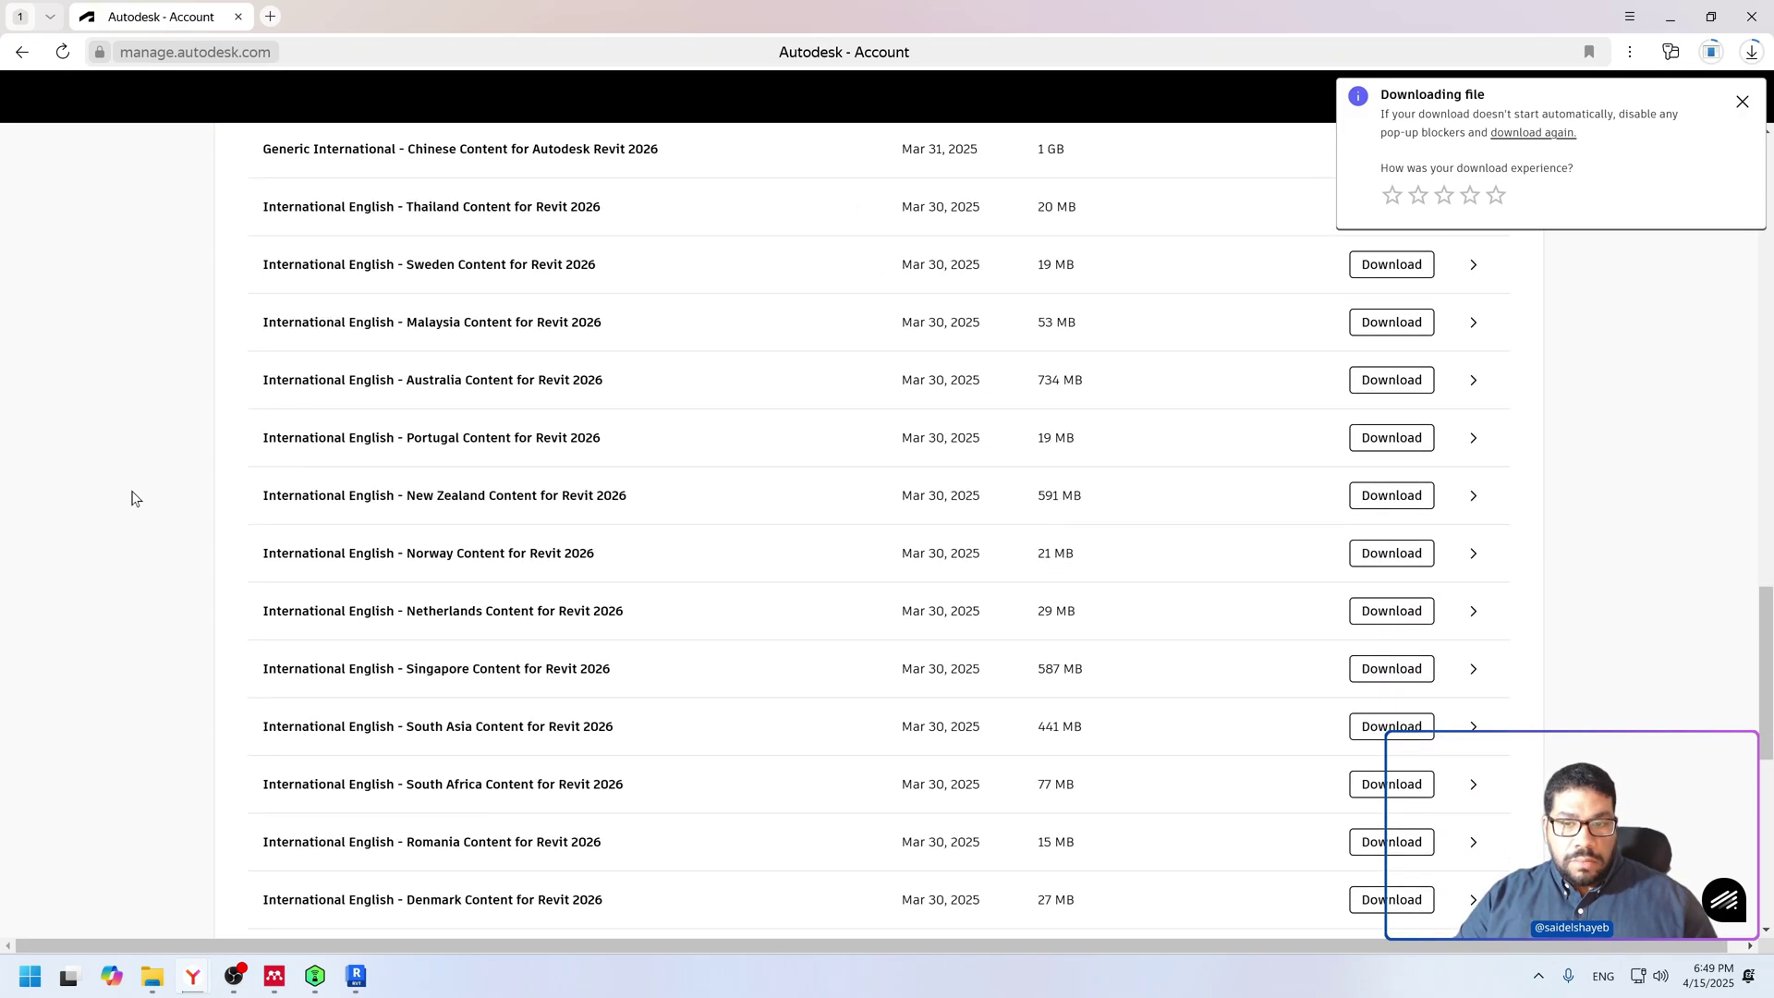
scroll(134, 499, "up", 20)
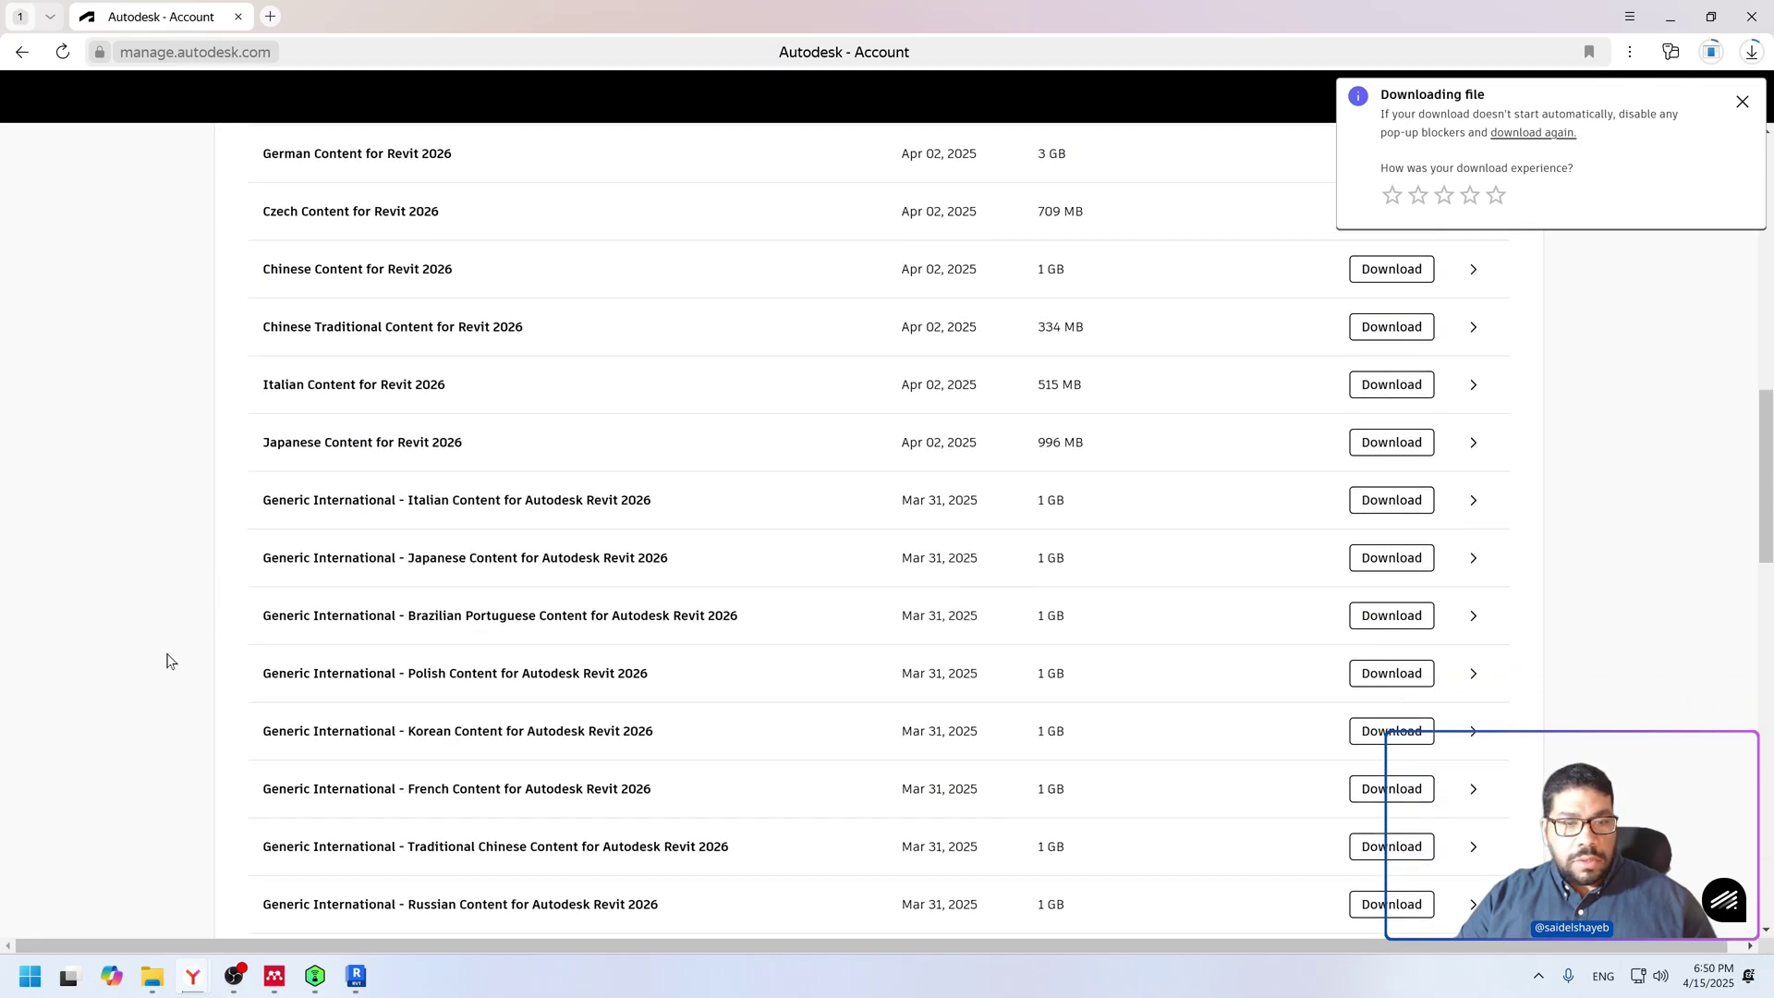
scroll(153, 612, "up", 10)
scroll(152, 611, "down", 7)
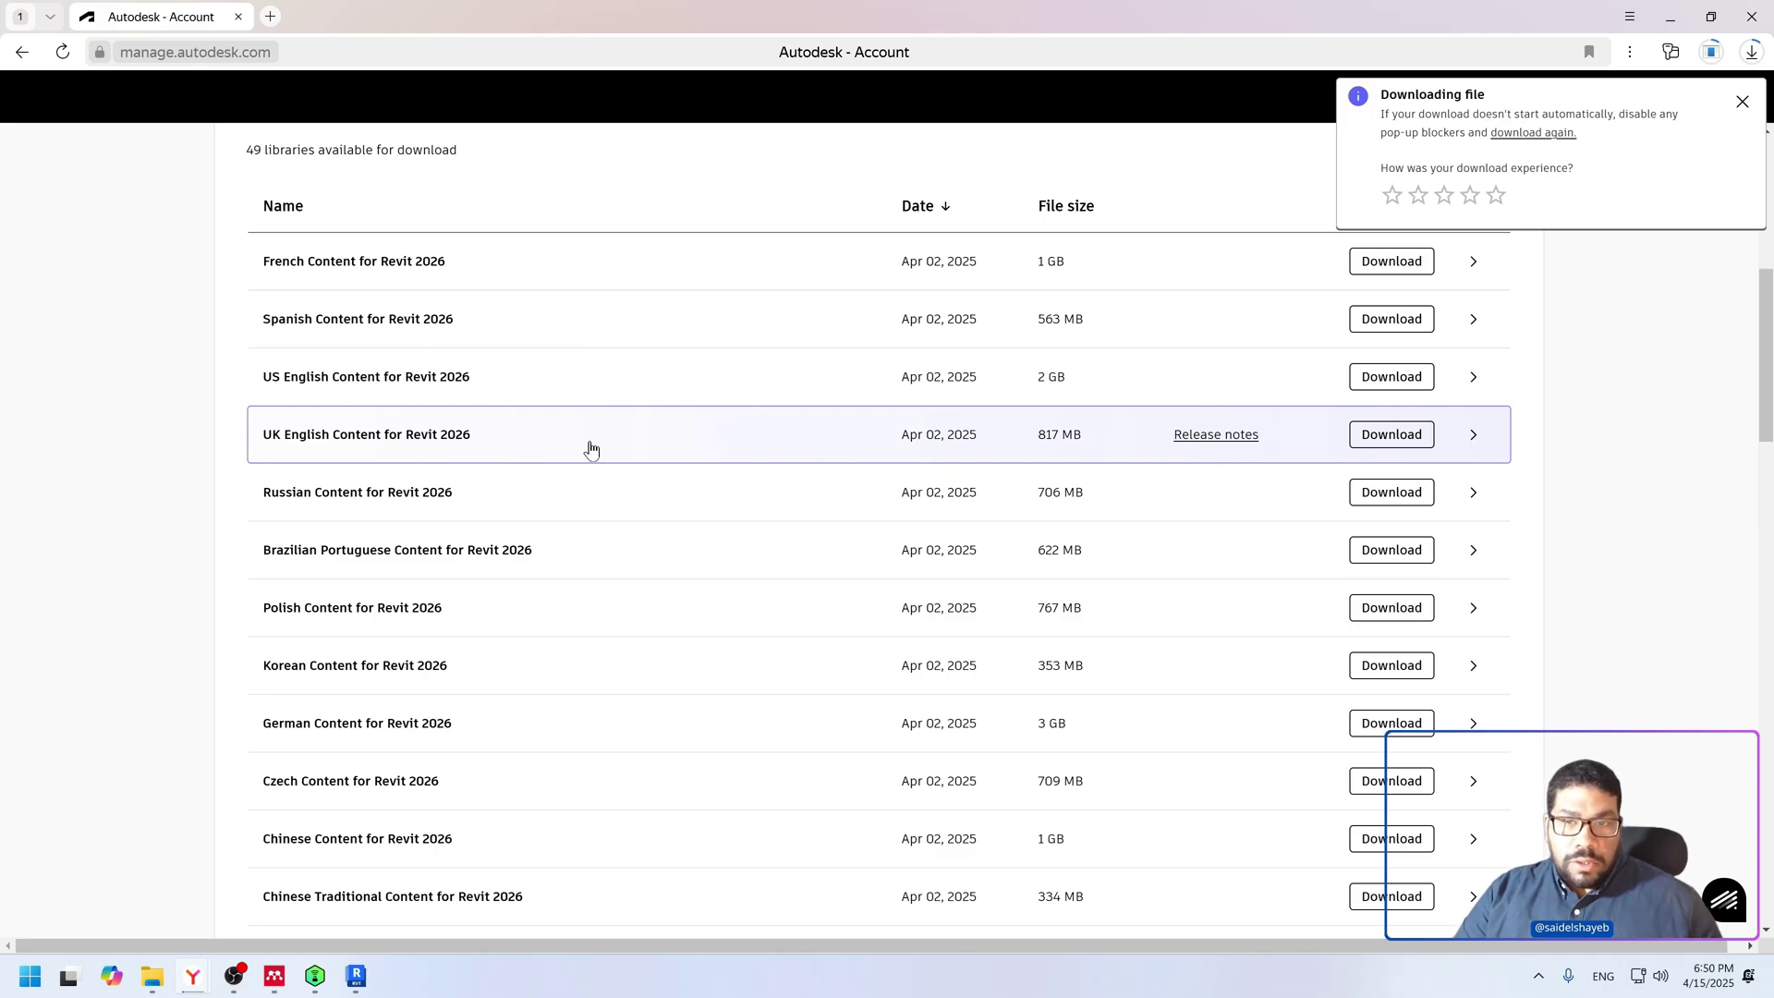
scroll(592, 450, "up", 2)
left_click(1750, 52)
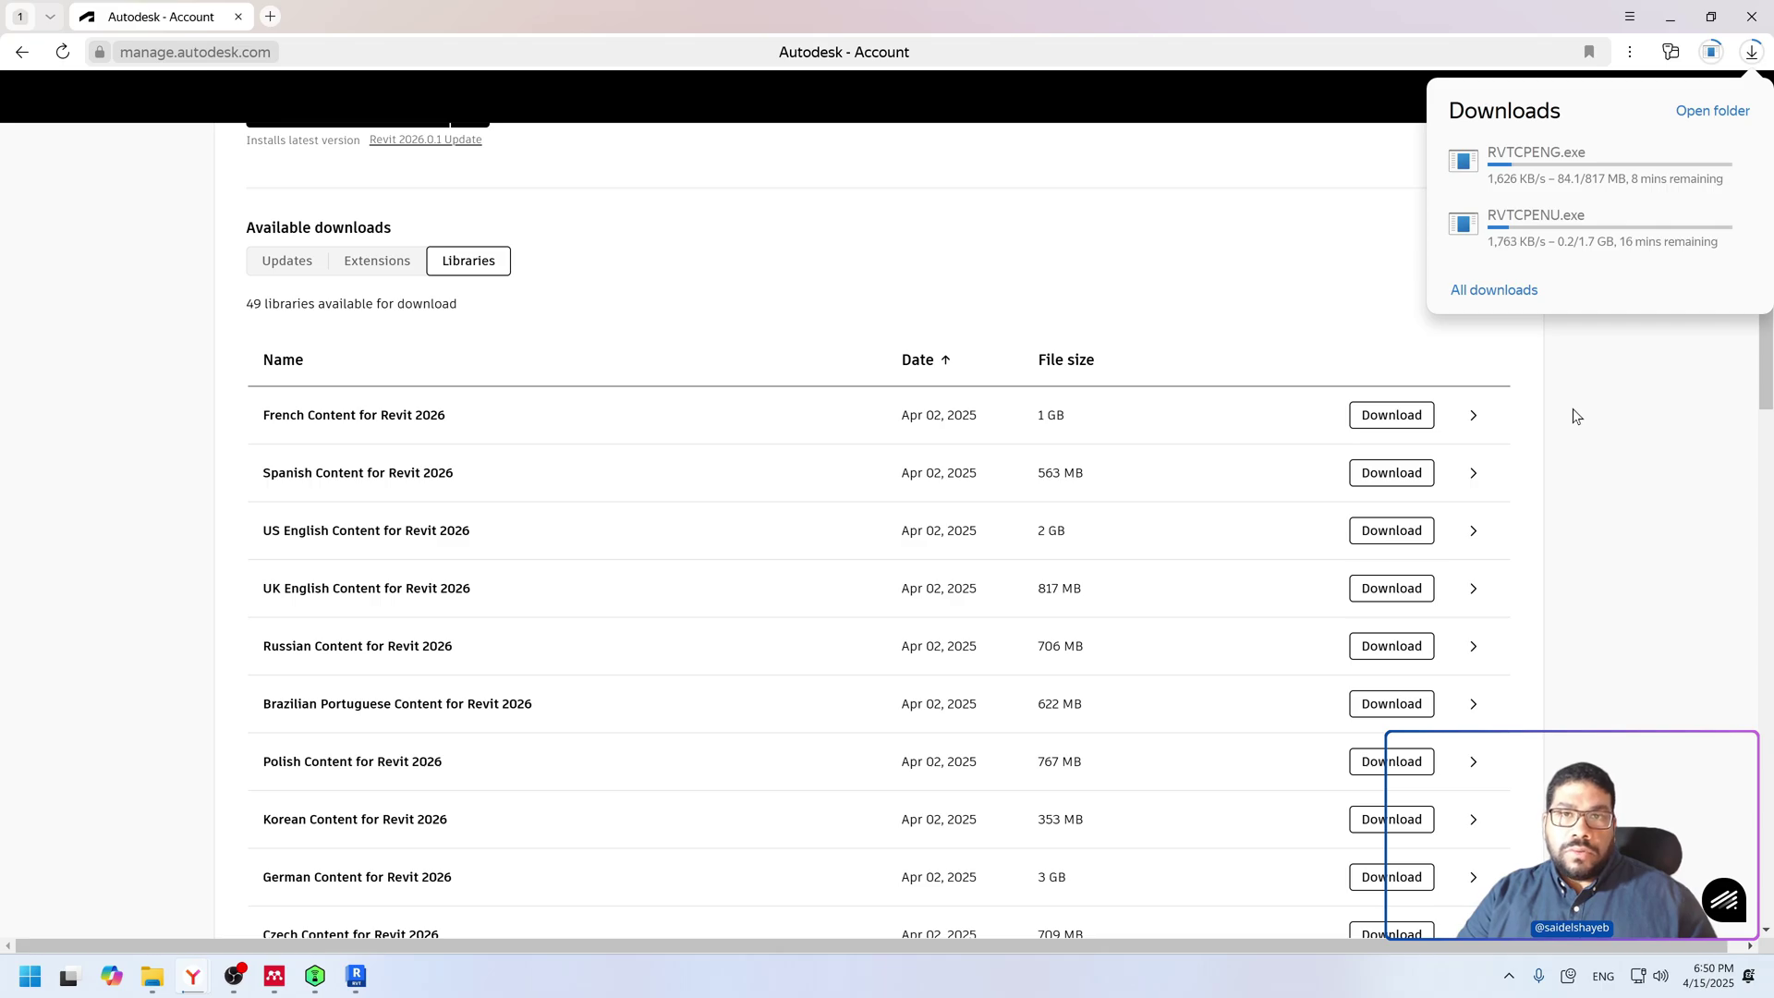
Step: Switch to the RVT 2026 Libraries folder in File Explorer and select the English-Imperial folder
mouse_move(152, 976)
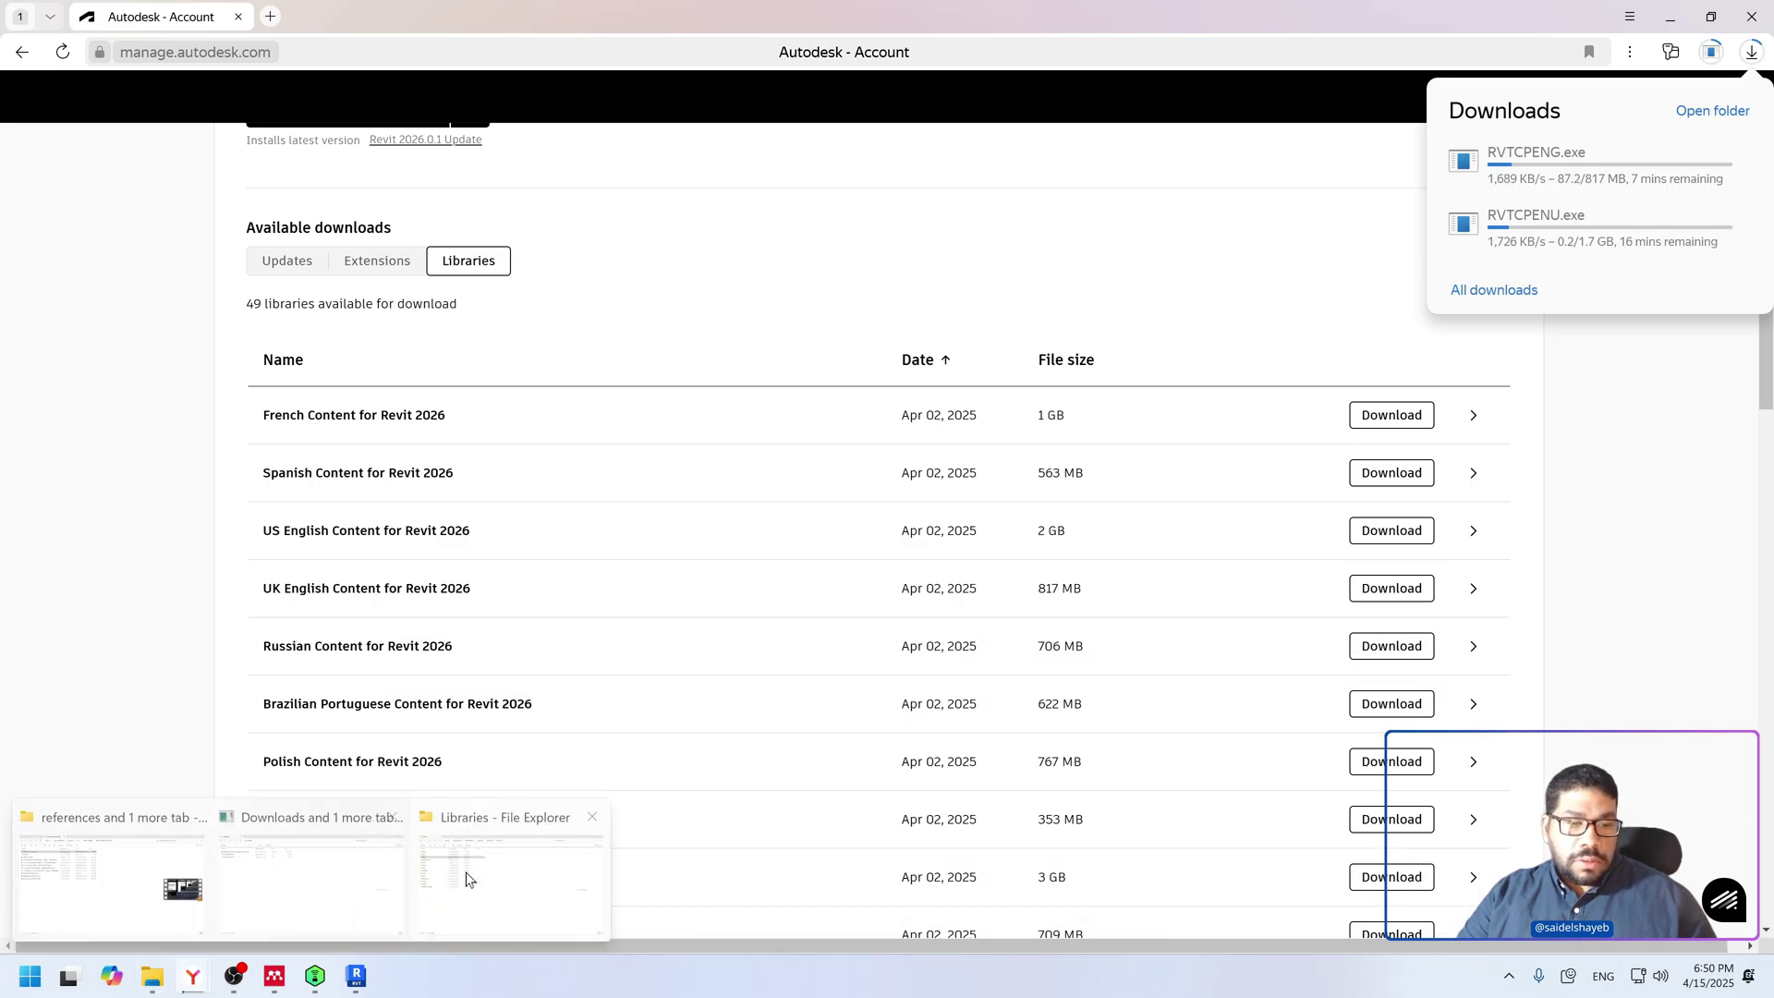
left_click(467, 875)
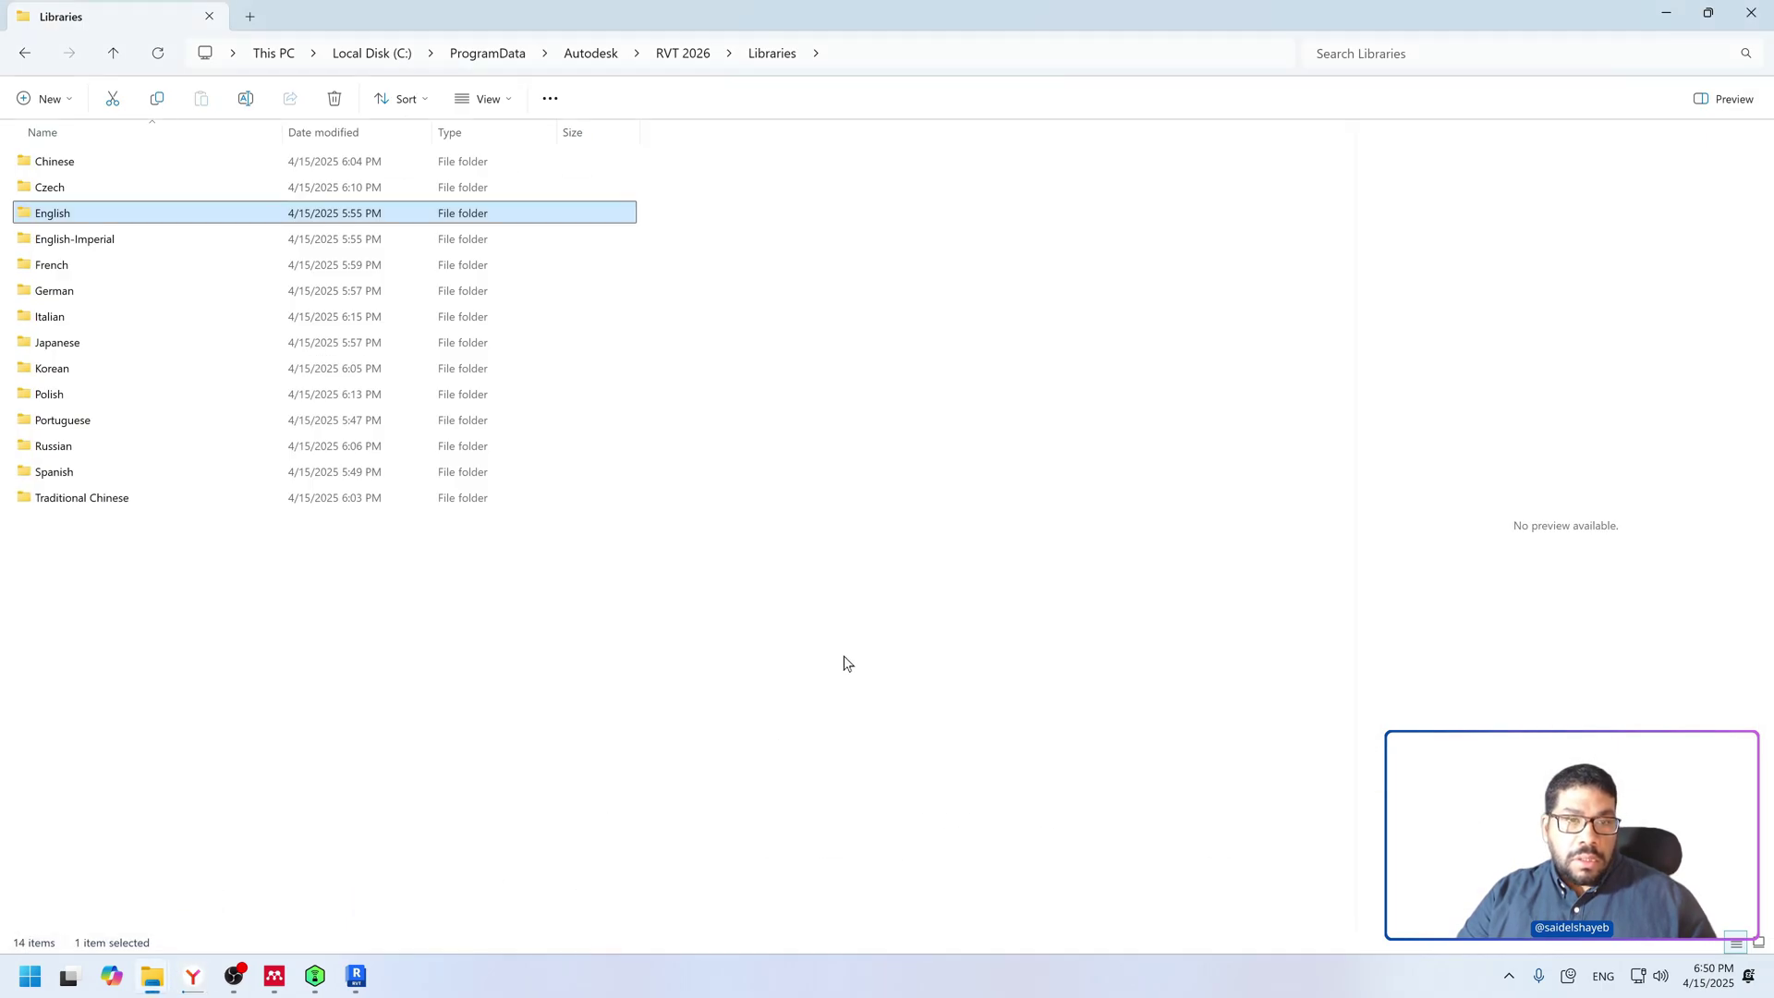
left_click(116, 242)
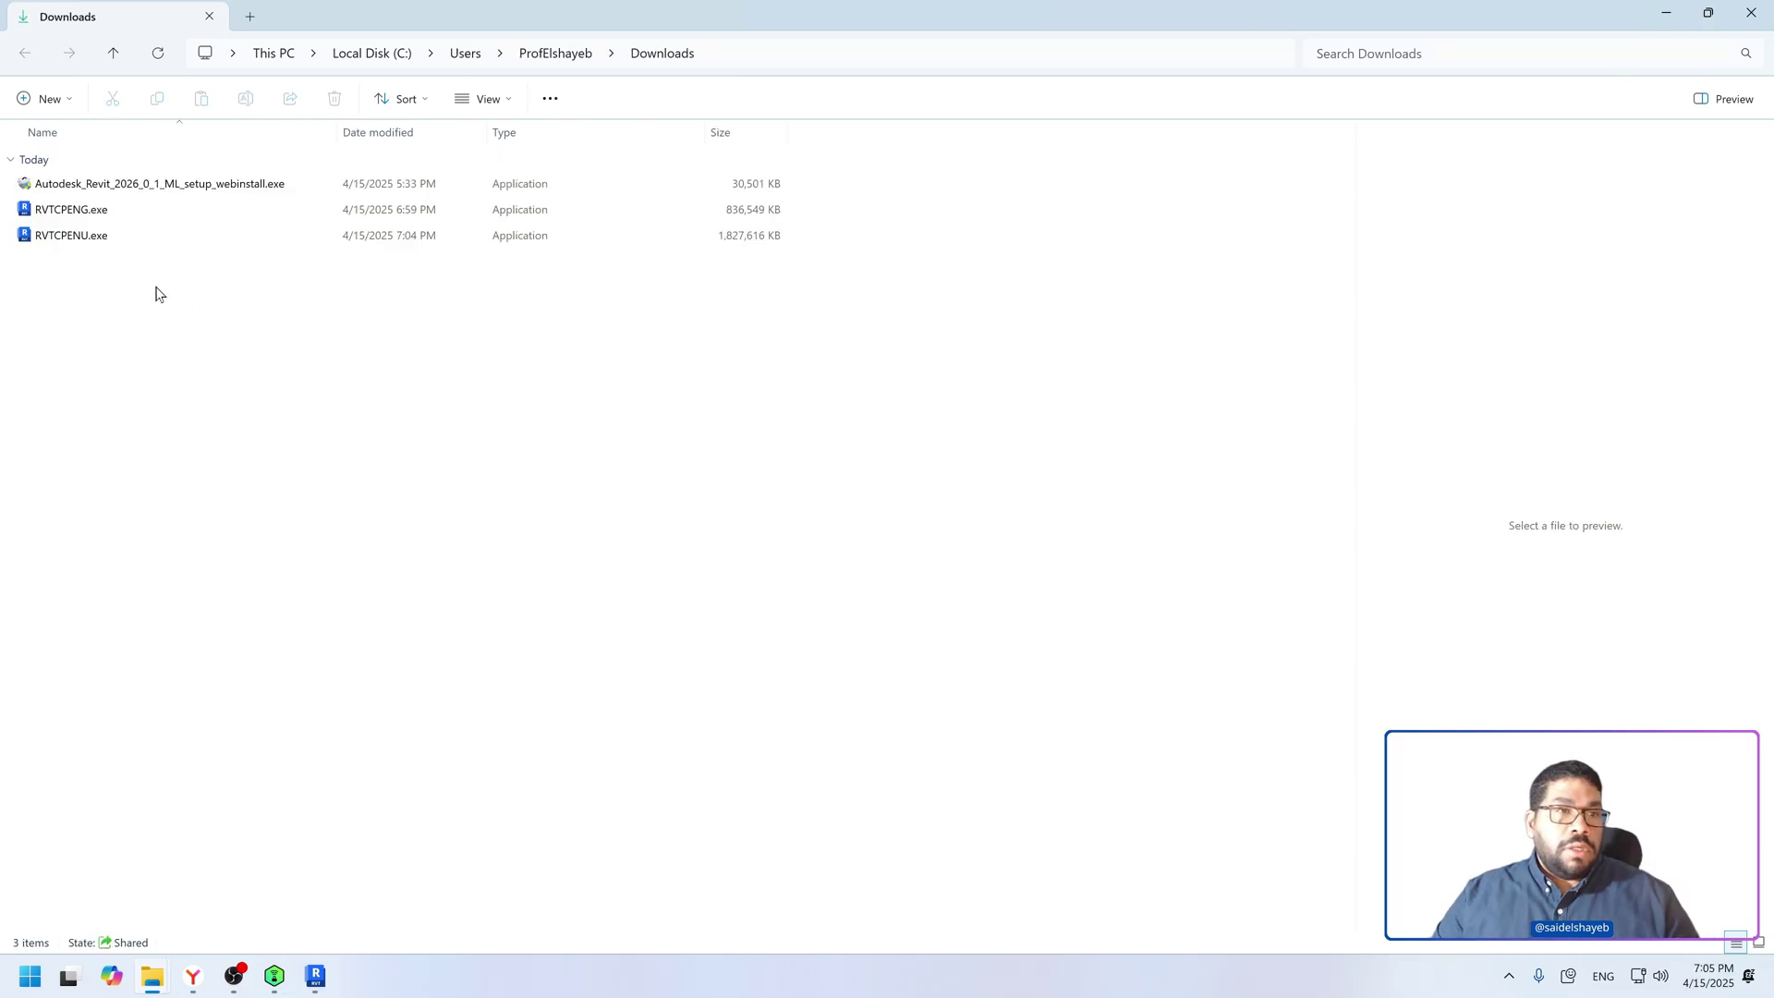
Step: Close Revit, run RVTCPENU.exe from the Downloads folder and install the US English content through to the end
left_click_drag(88, 271, 208, 215)
left_click(315, 975)
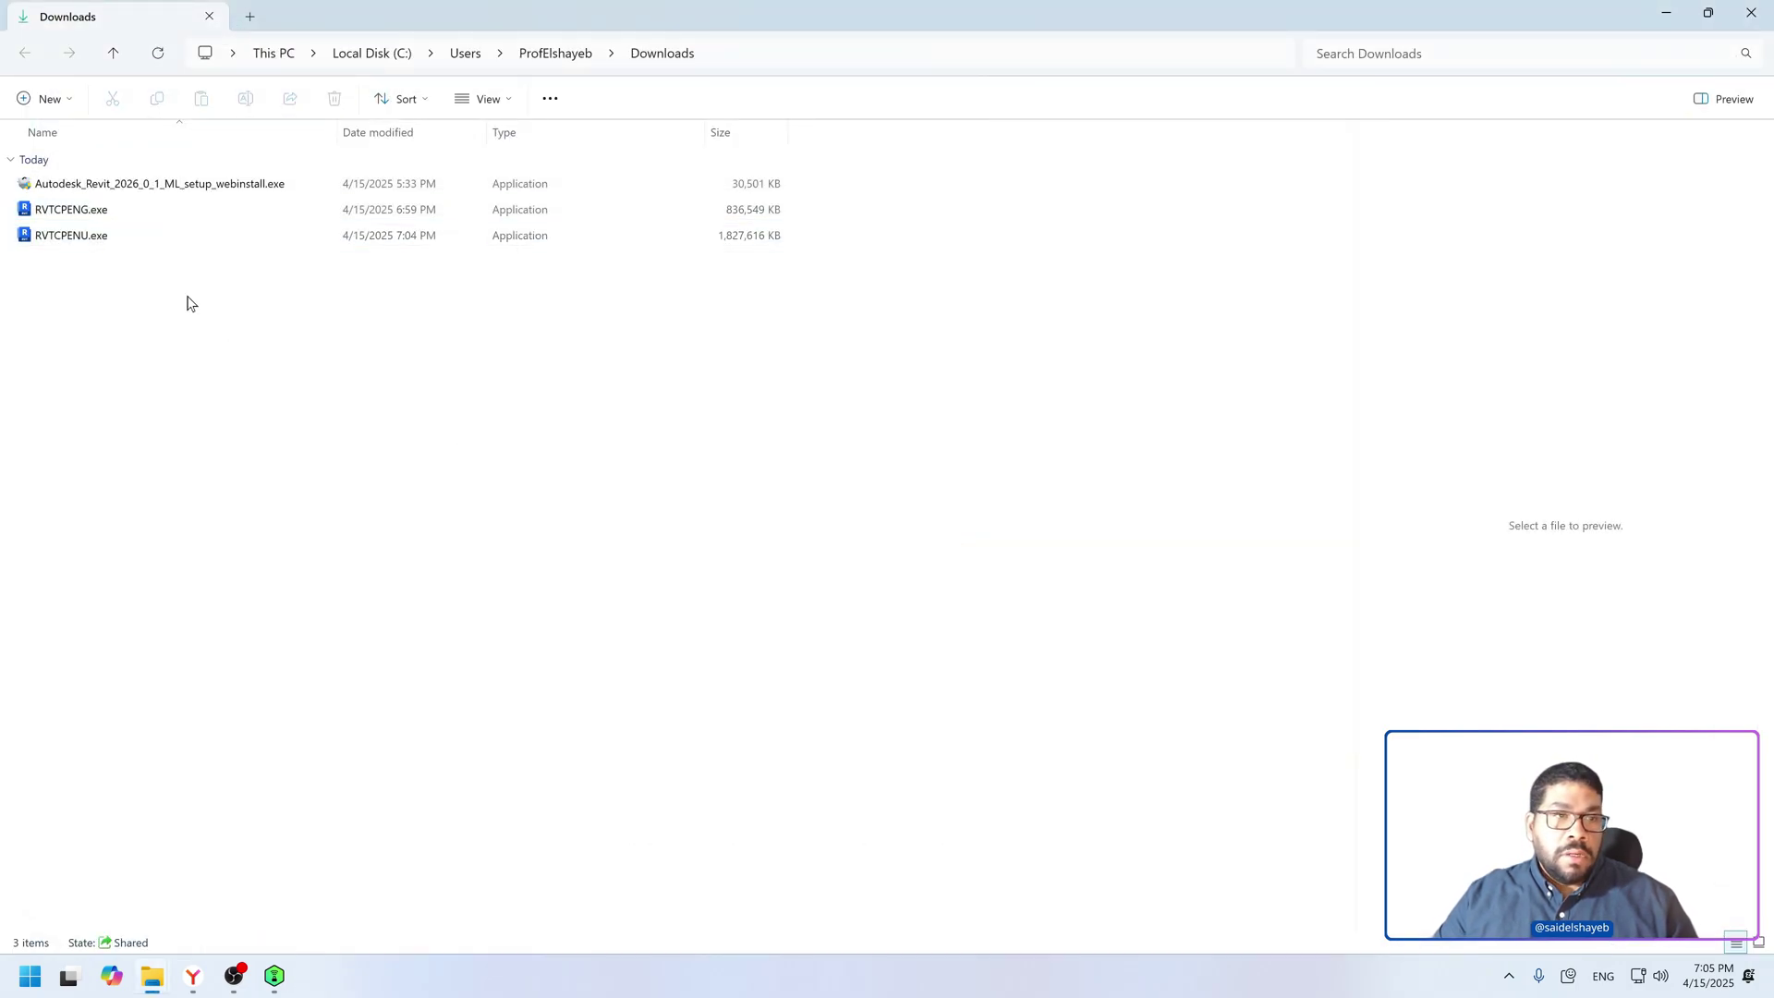
left_click(137, 238)
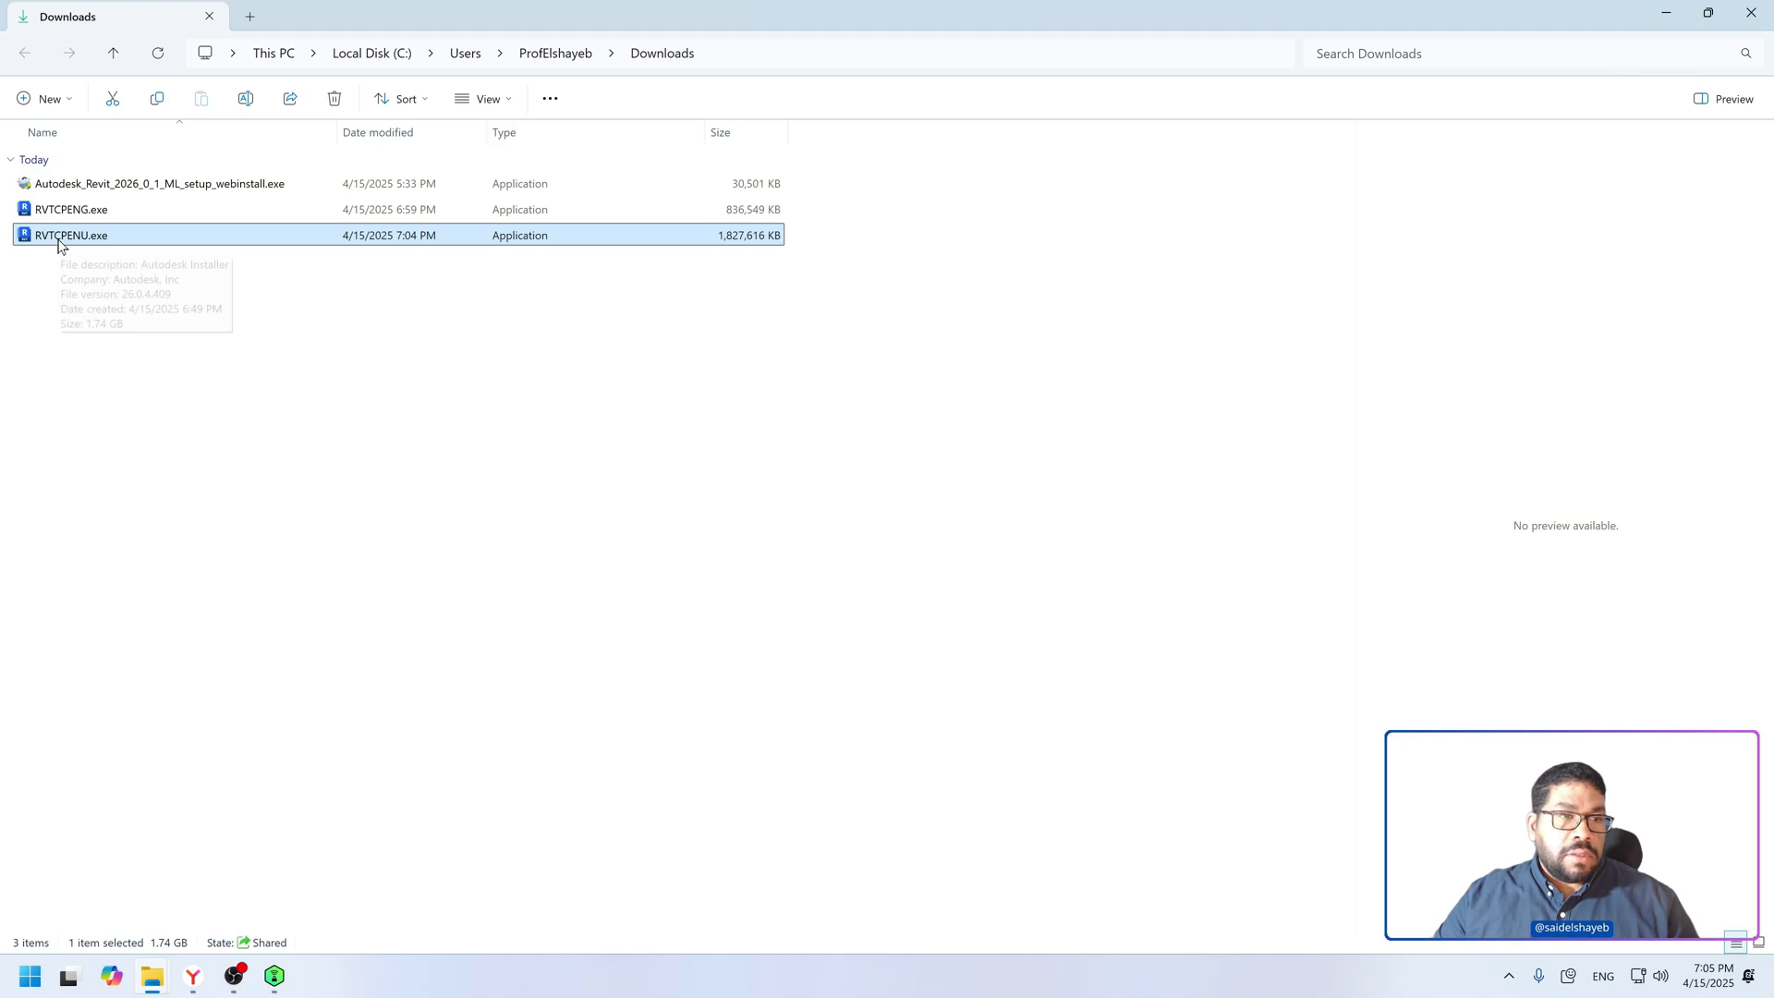
double_click(713, 236)
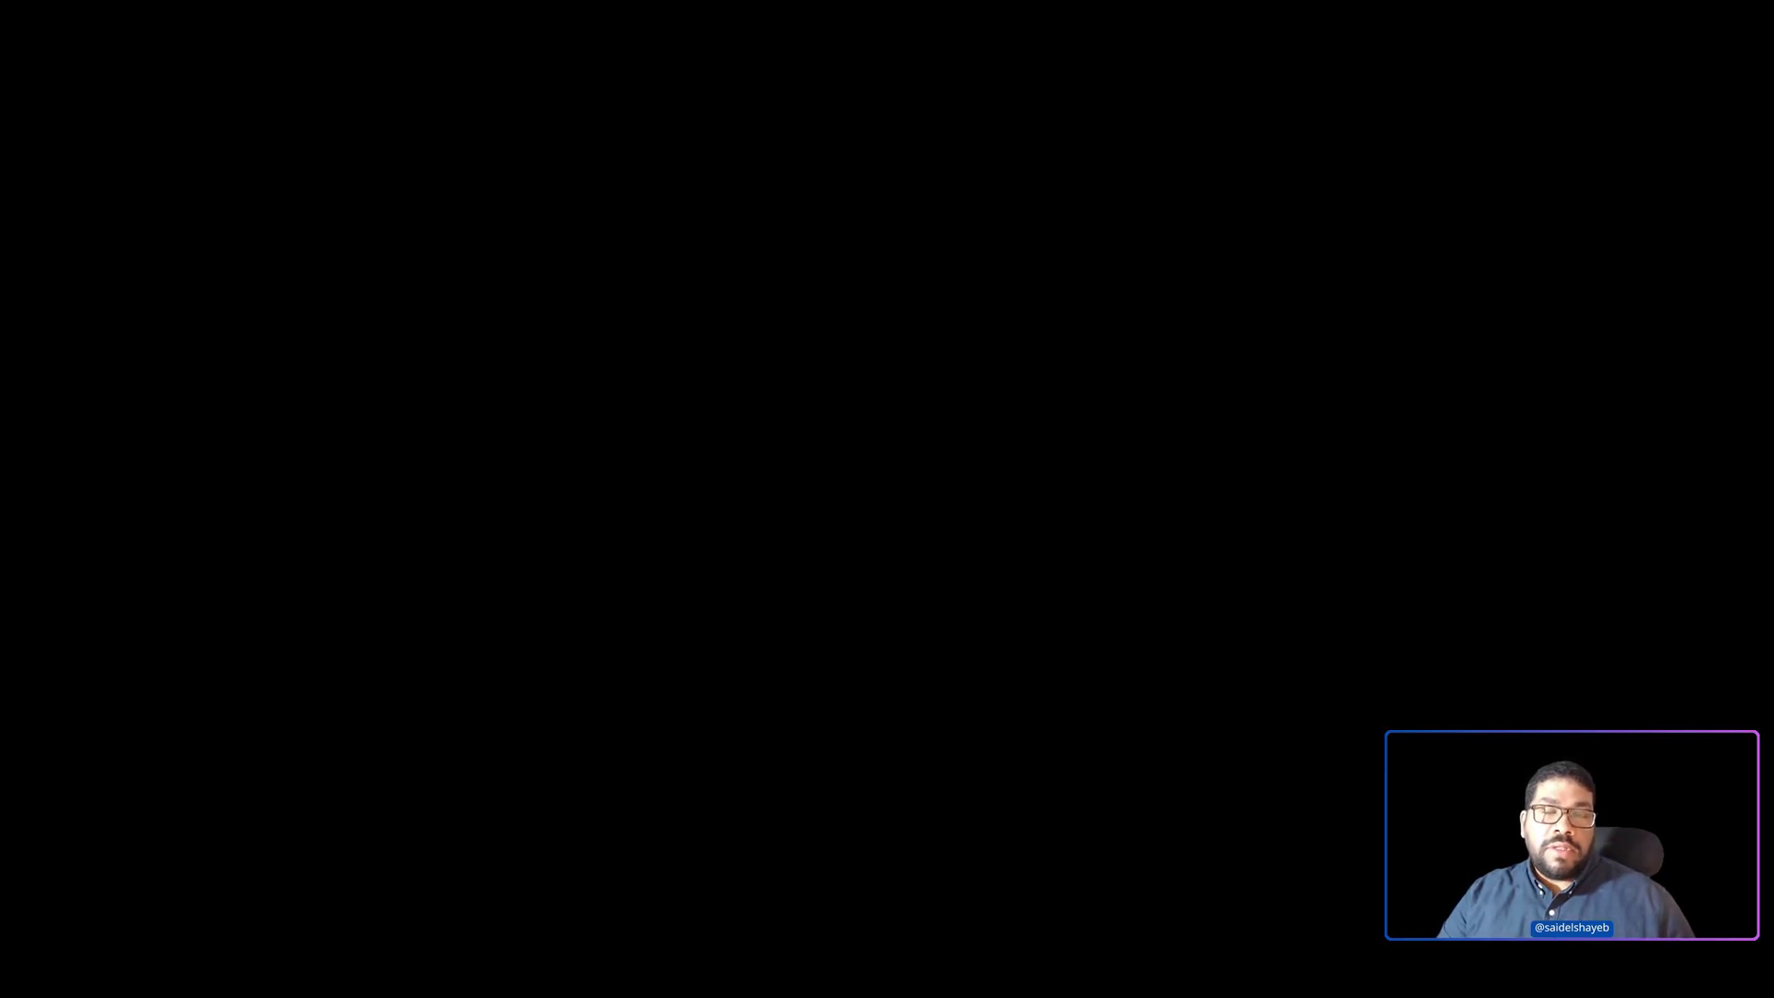
left_click(851, 624)
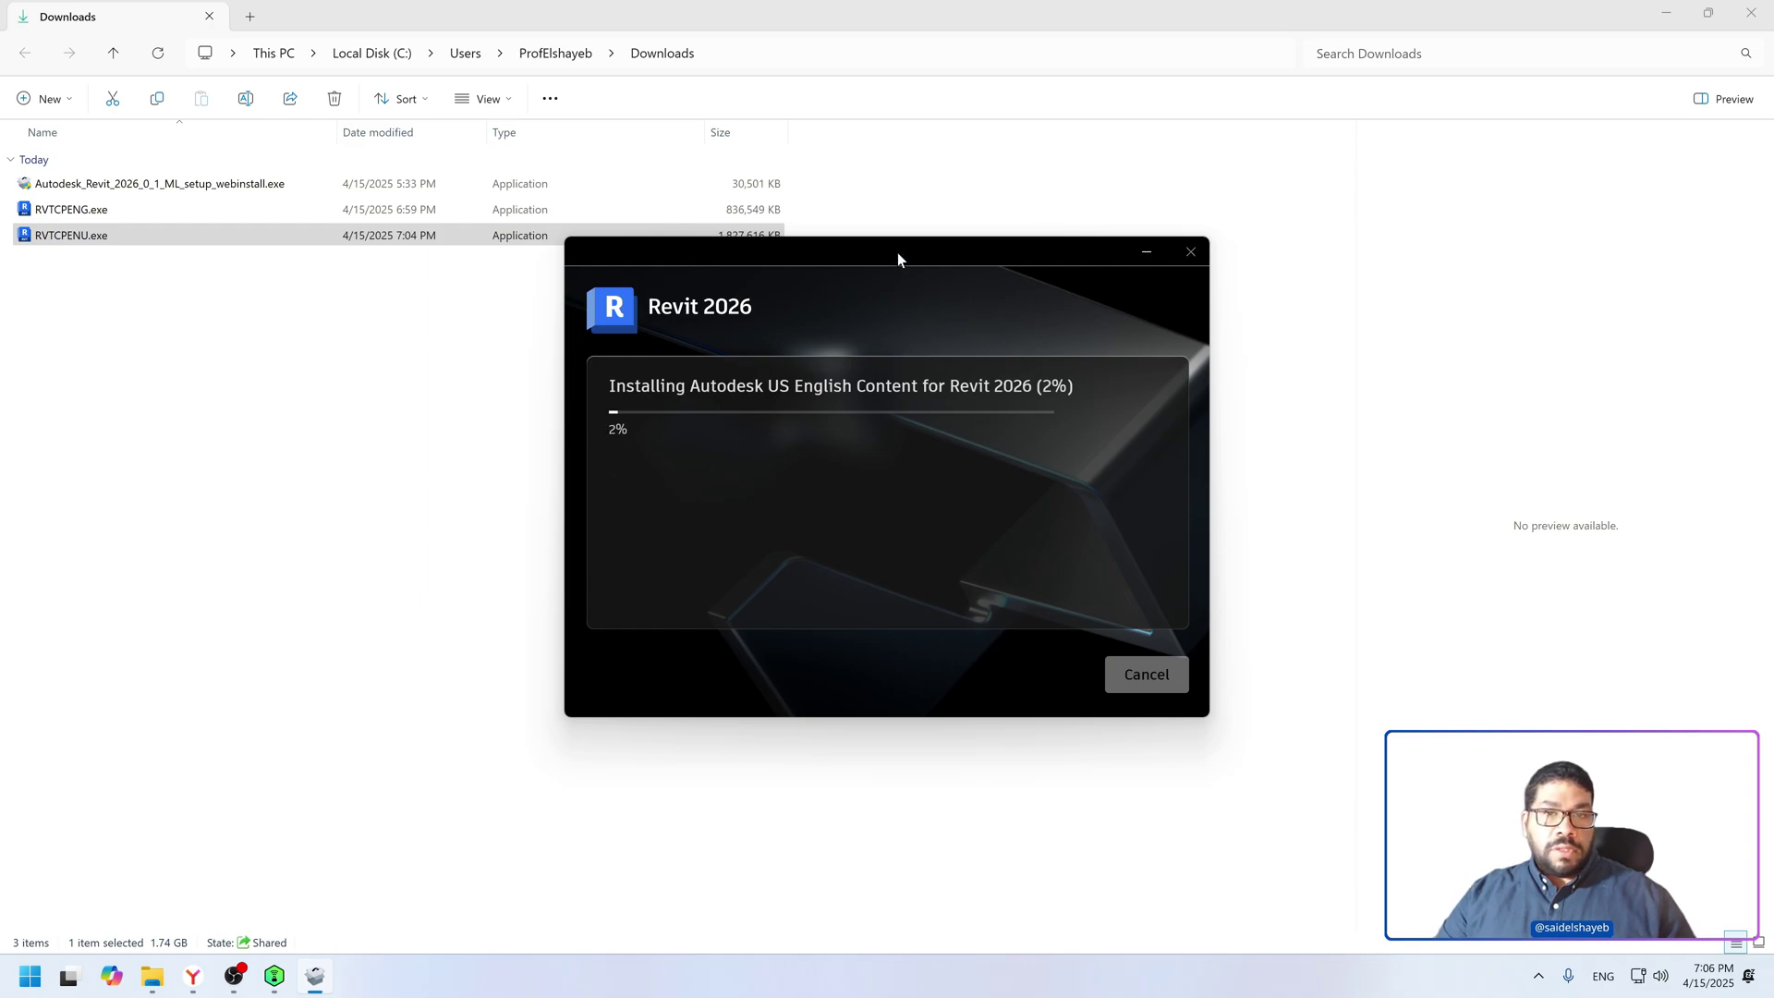
left_click_drag(898, 254, 800, 302)
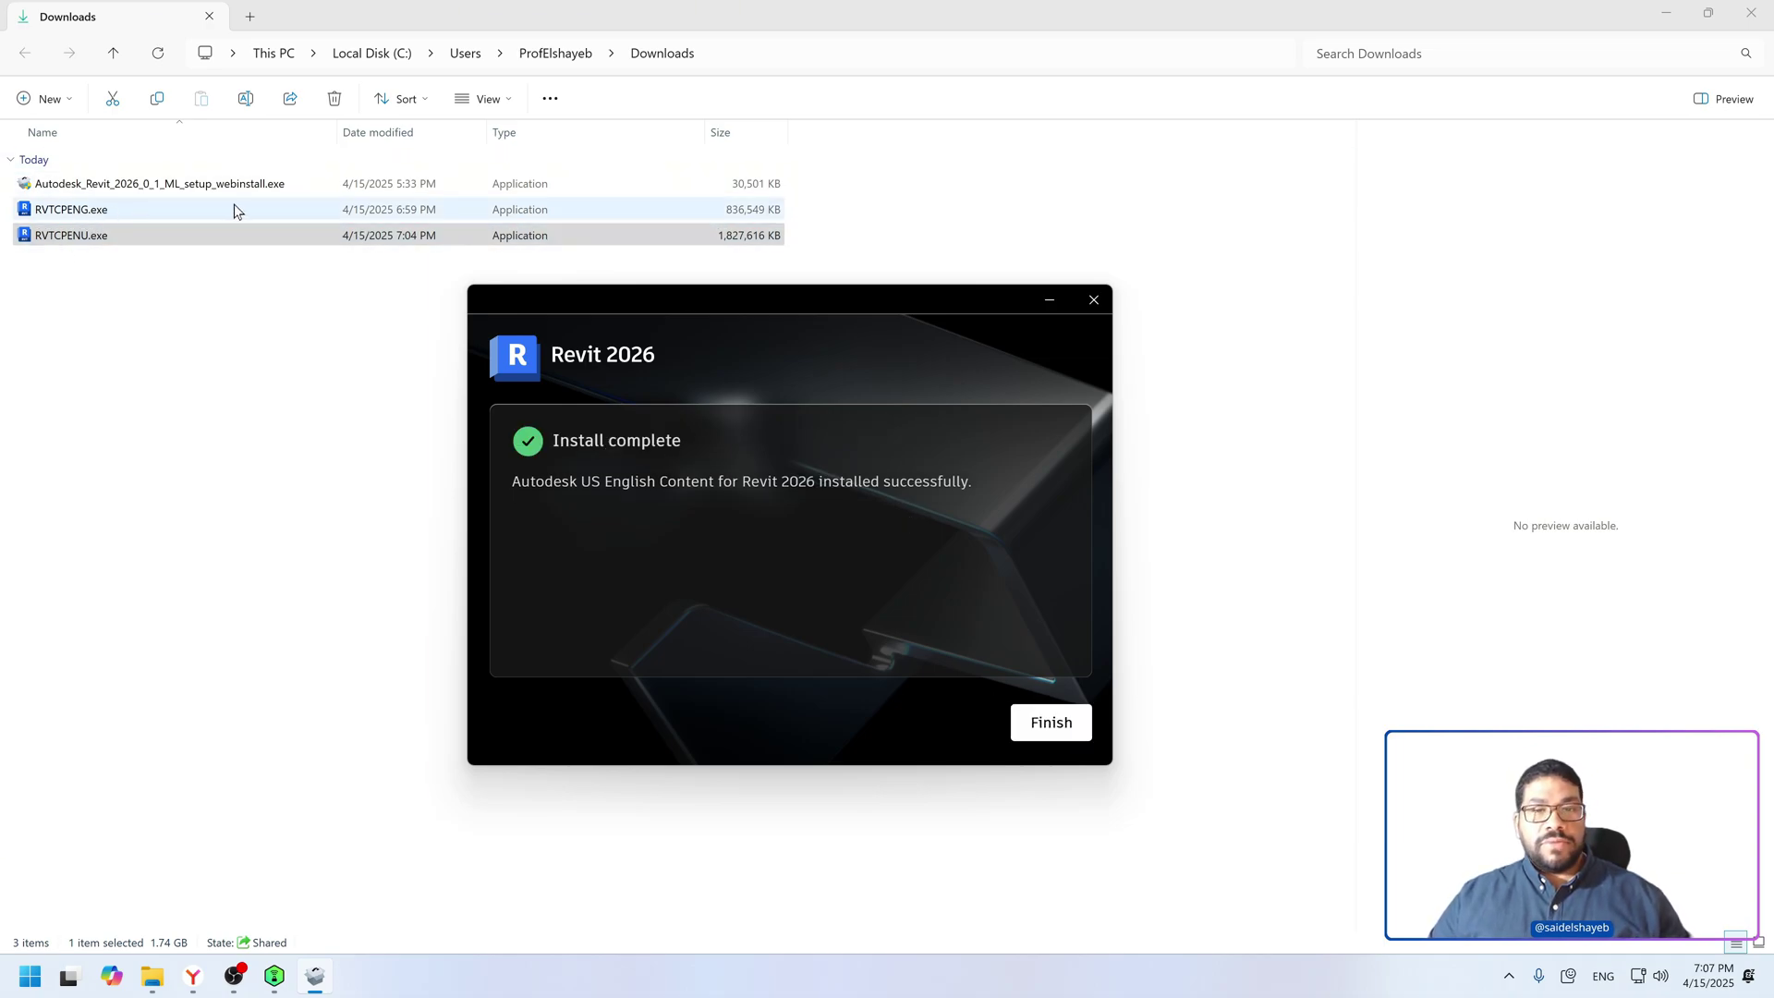
left_click(1050, 721)
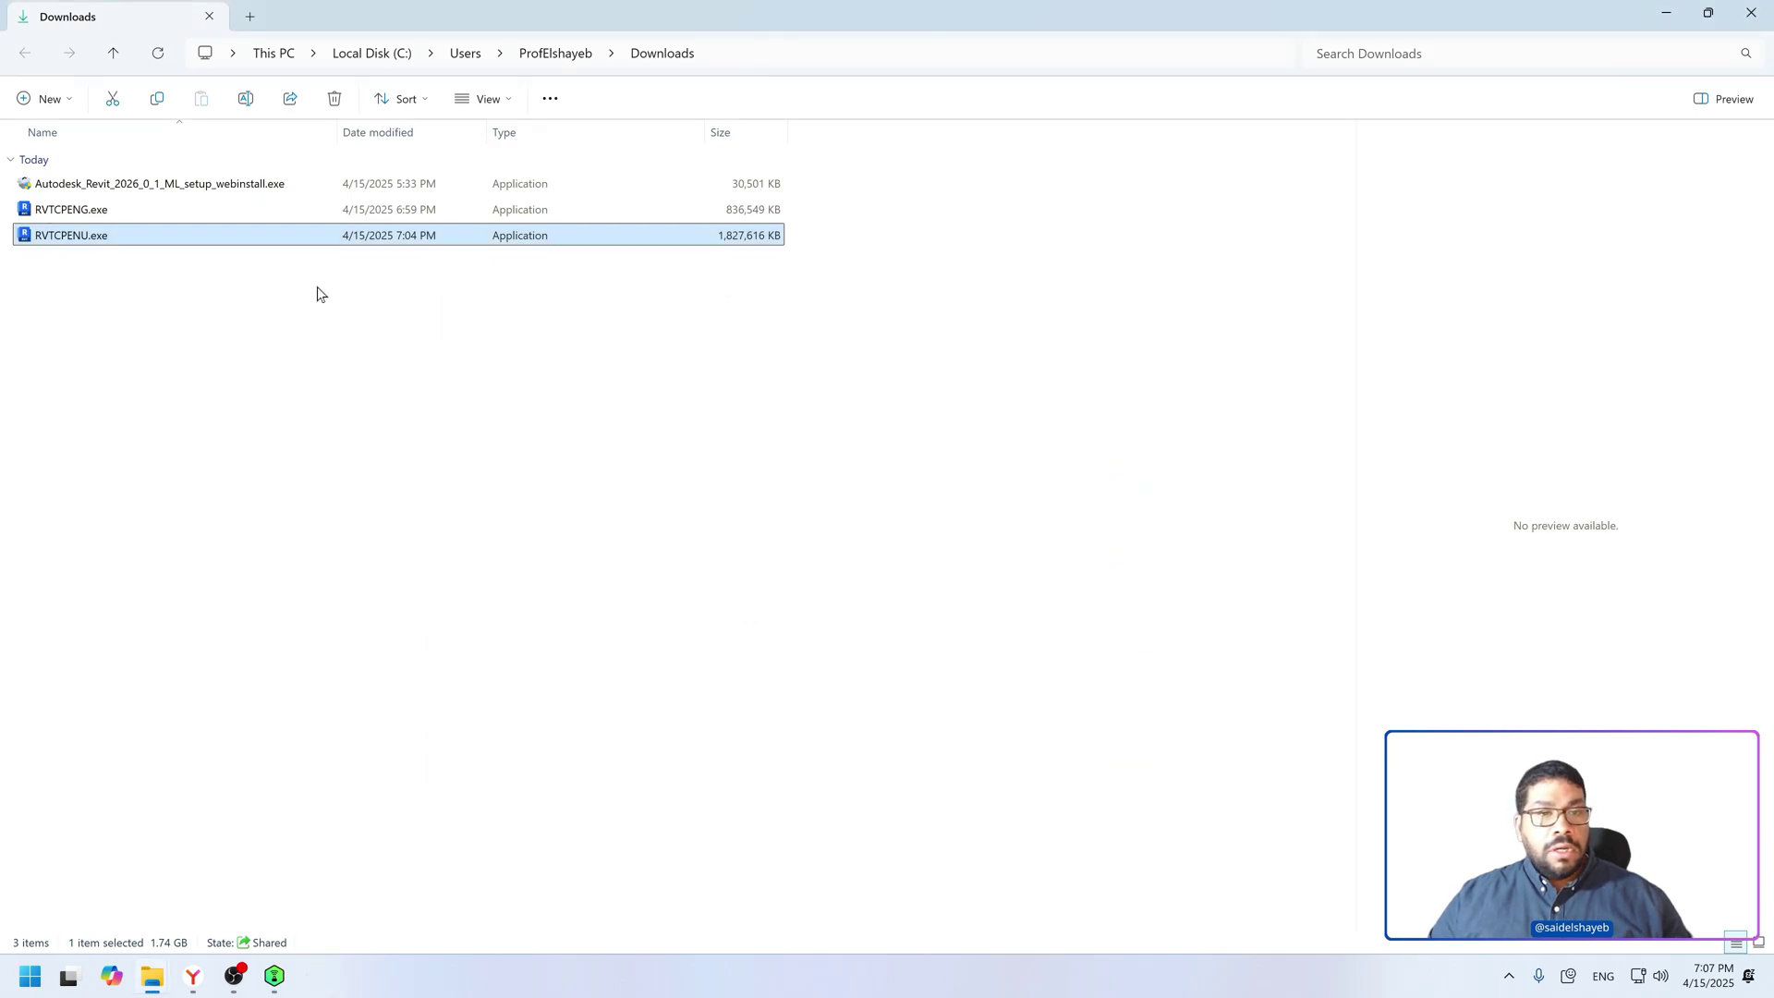
Step: Run RVTCPENG.exe from the Downloads folder, install the UK English content and finish the installer
left_click(212, 213)
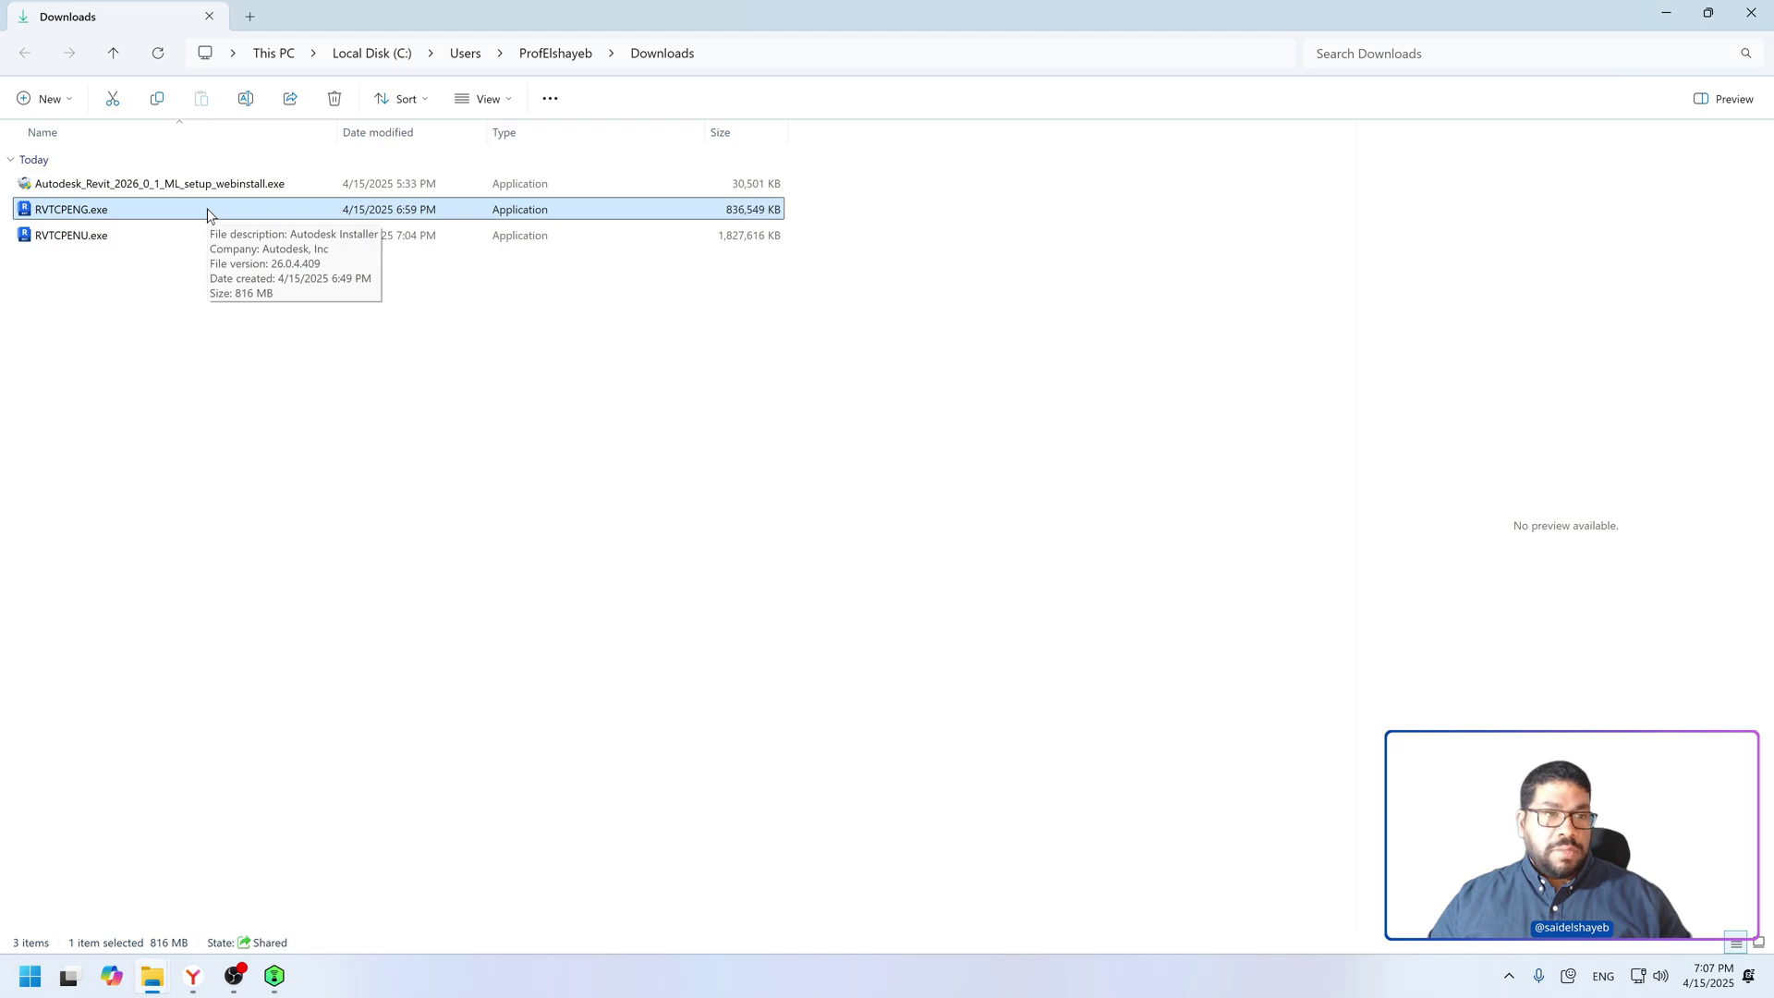
double_click(208, 210)
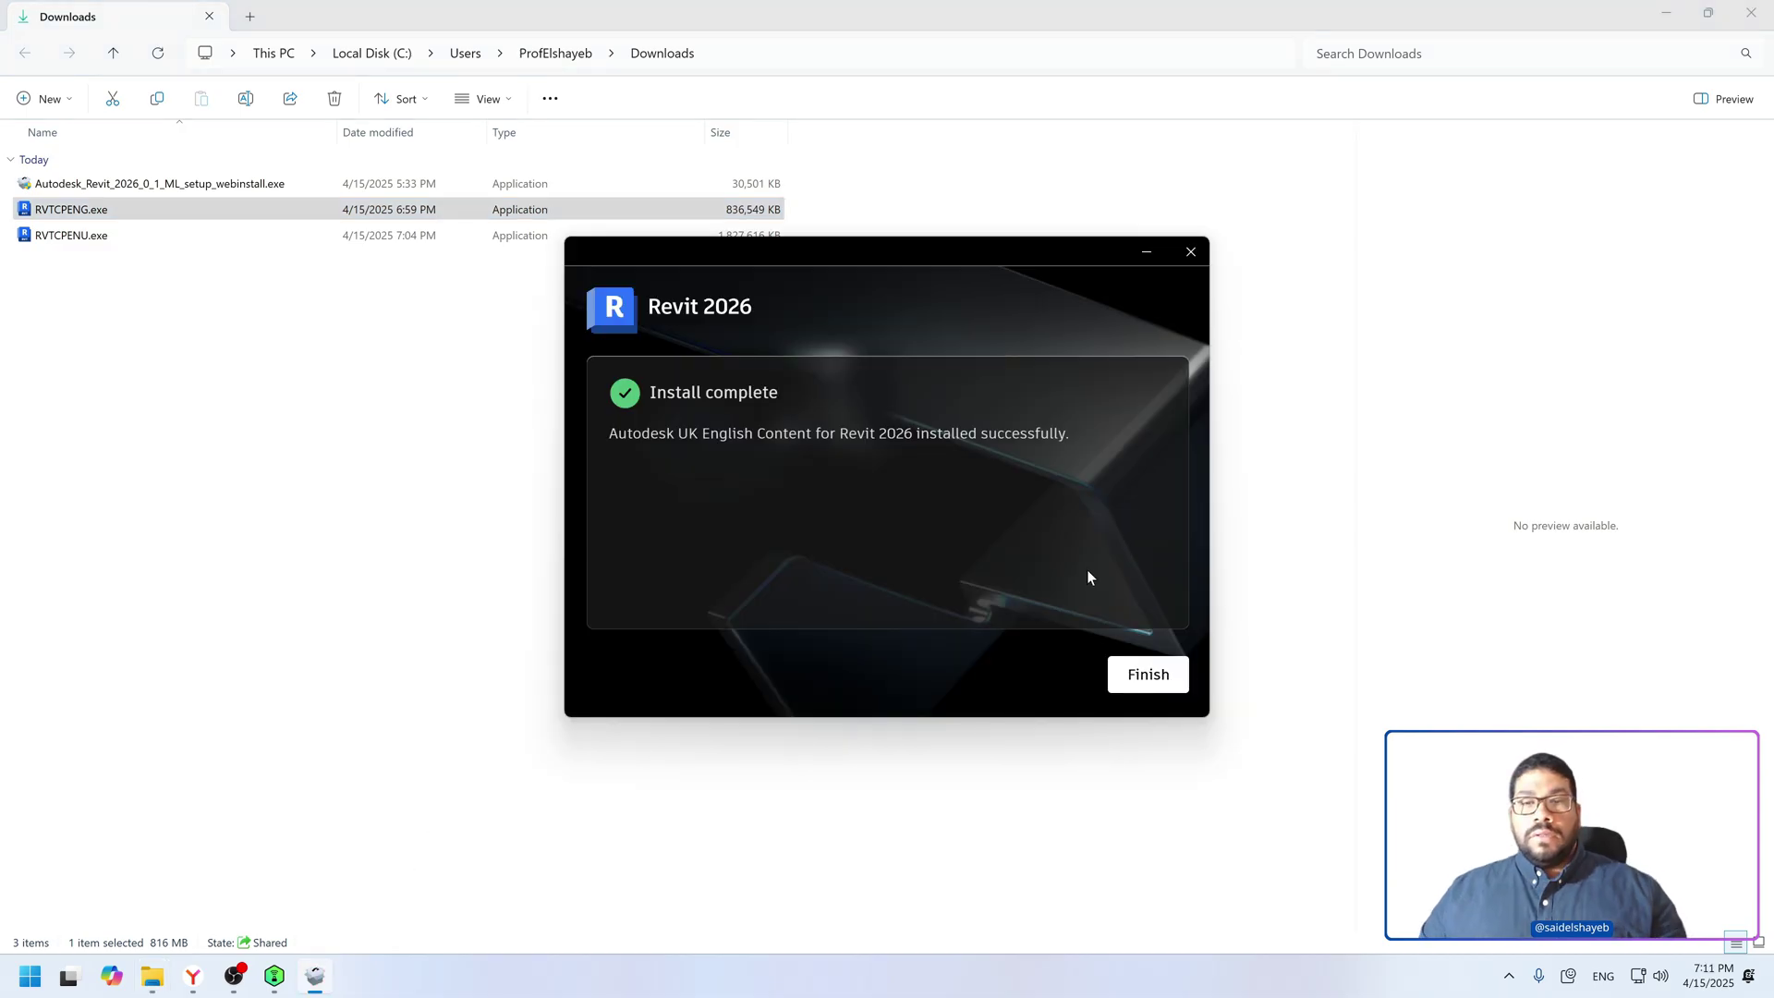
left_click(1148, 673)
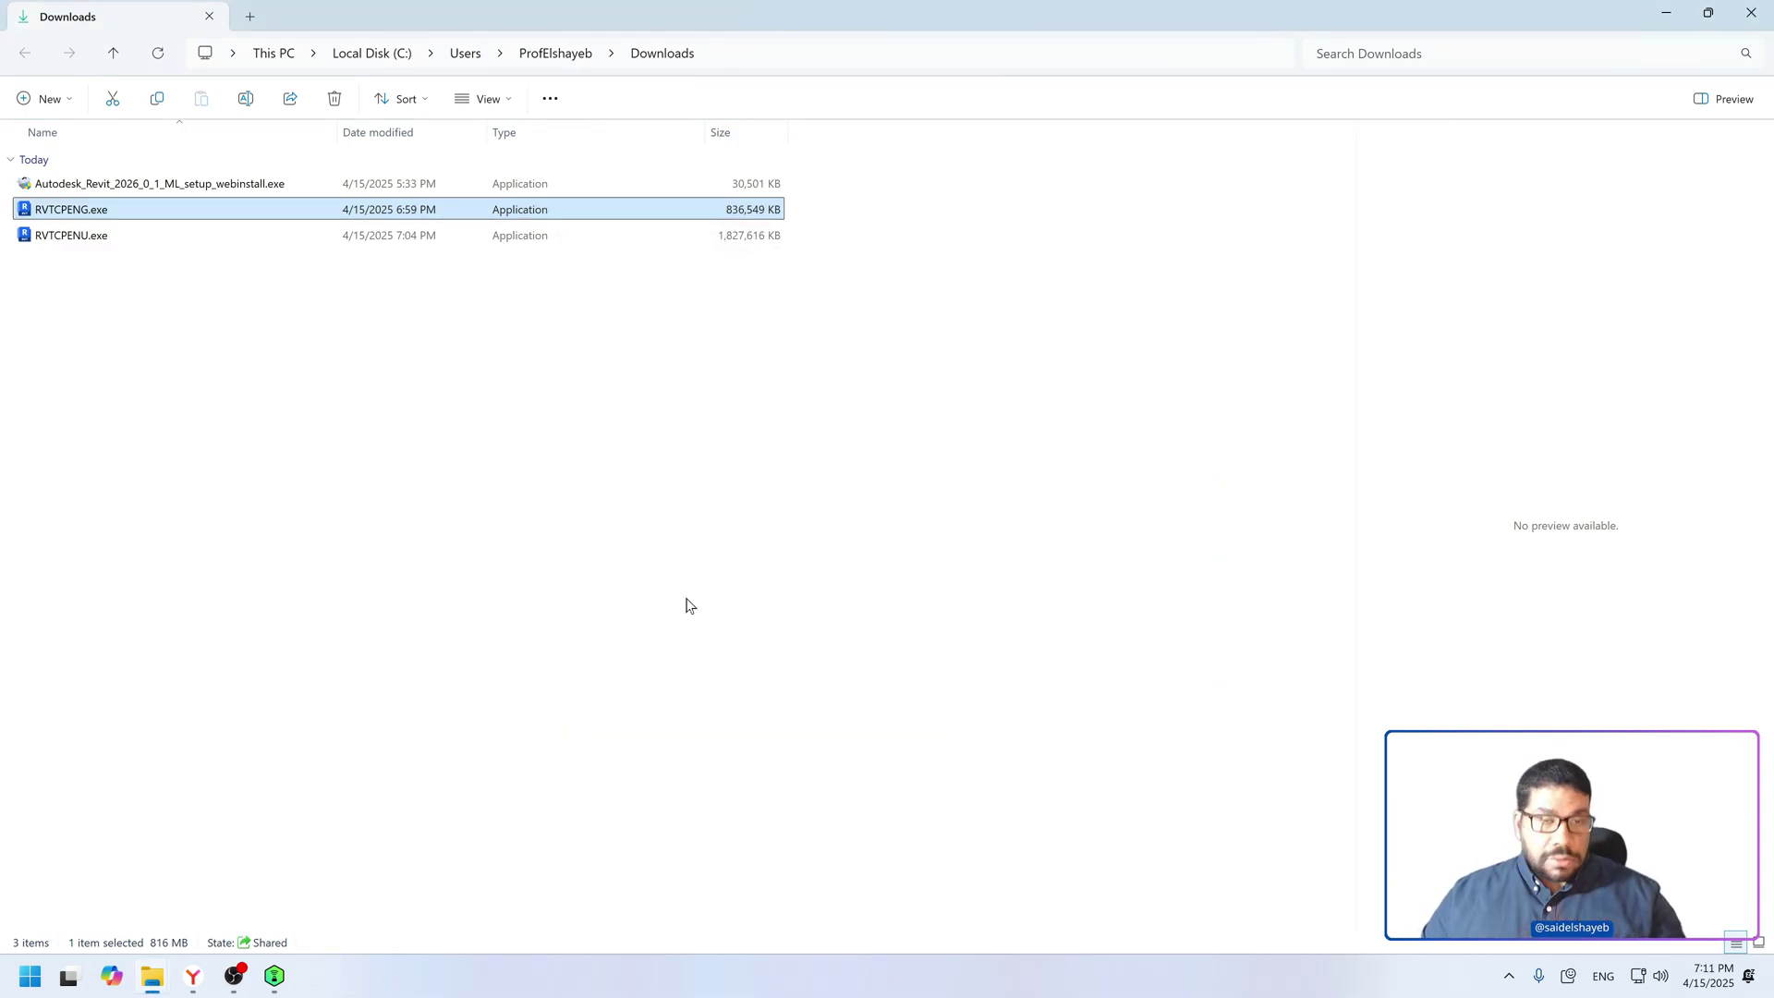
Step: Return to the RVT 2026 Libraries folder and view the properties of the whole folder and of its English subfolder
mouse_move(163, 985)
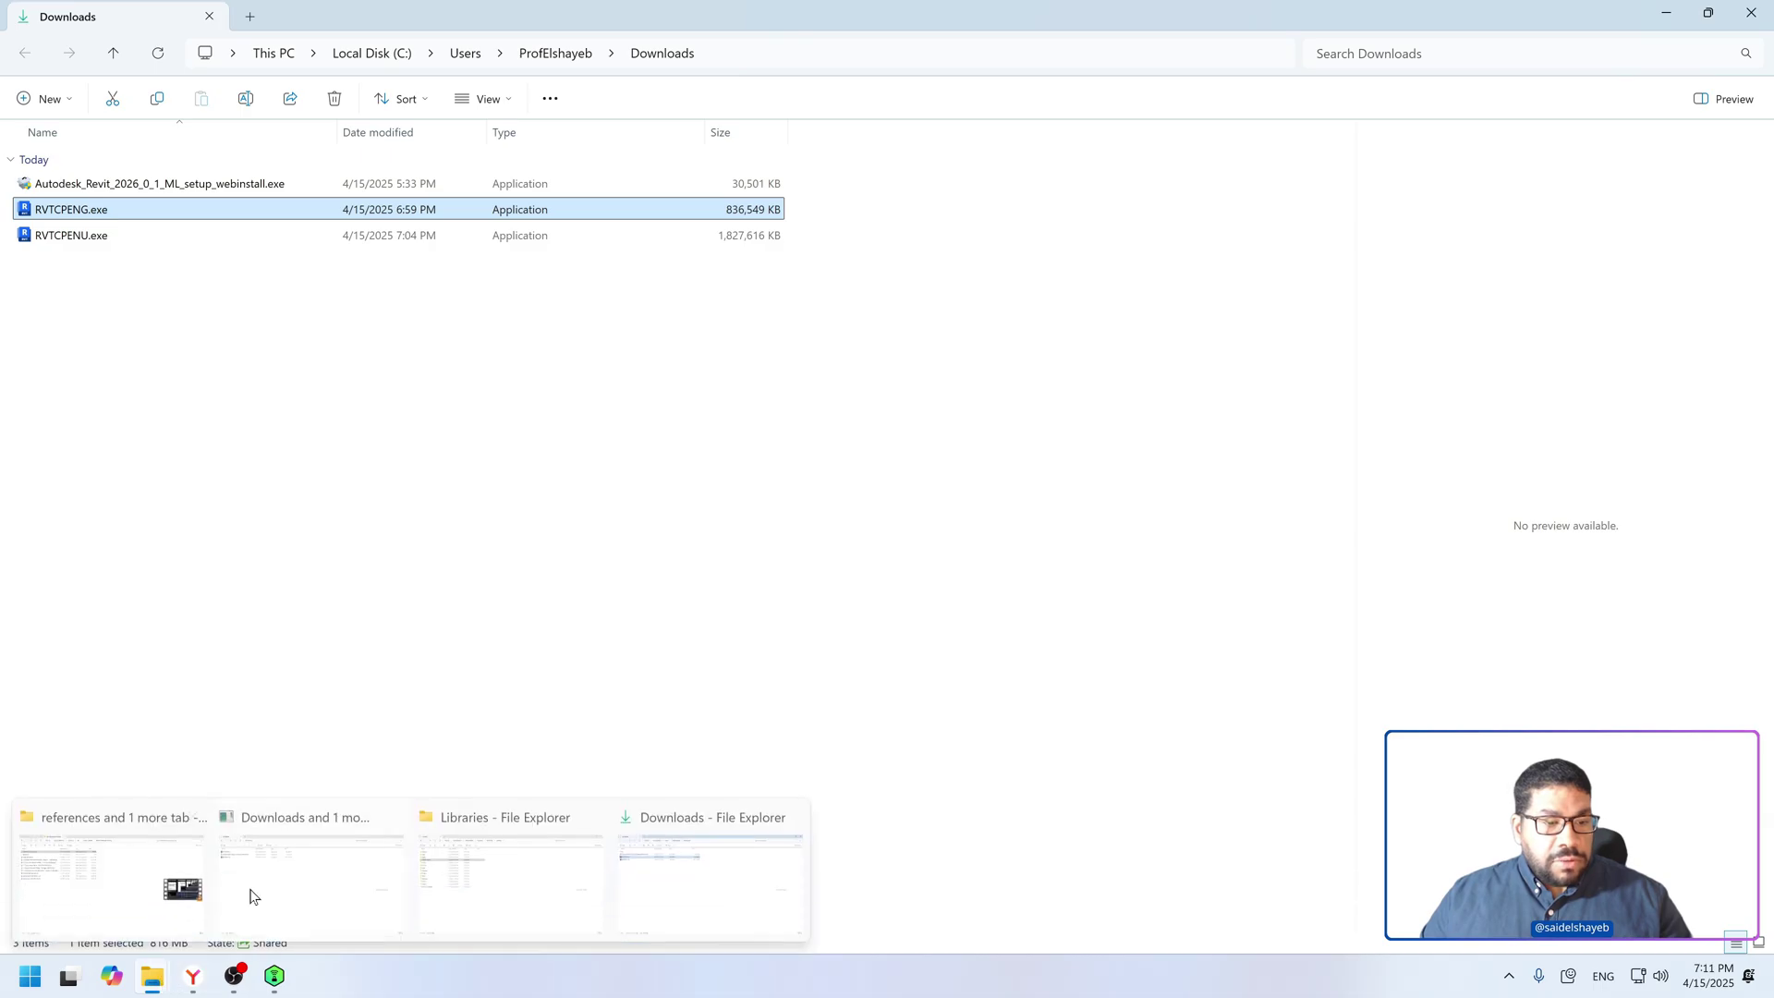
left_click(574, 893)
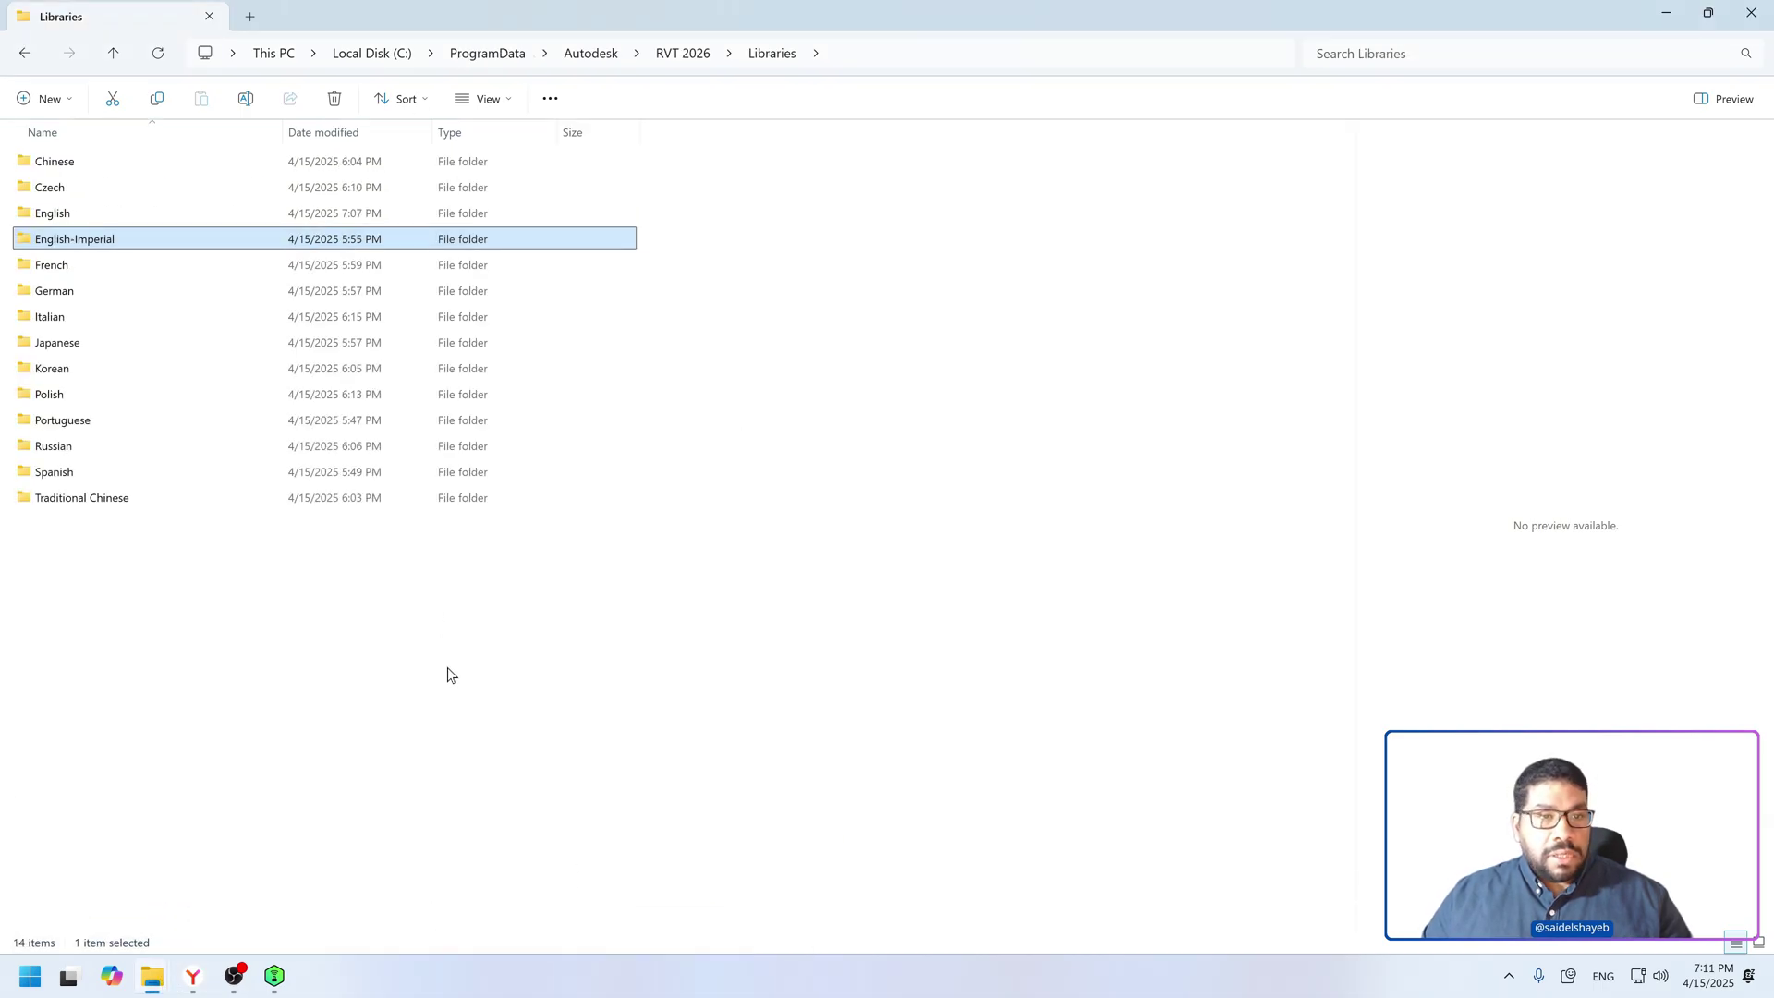
right_click(196, 610)
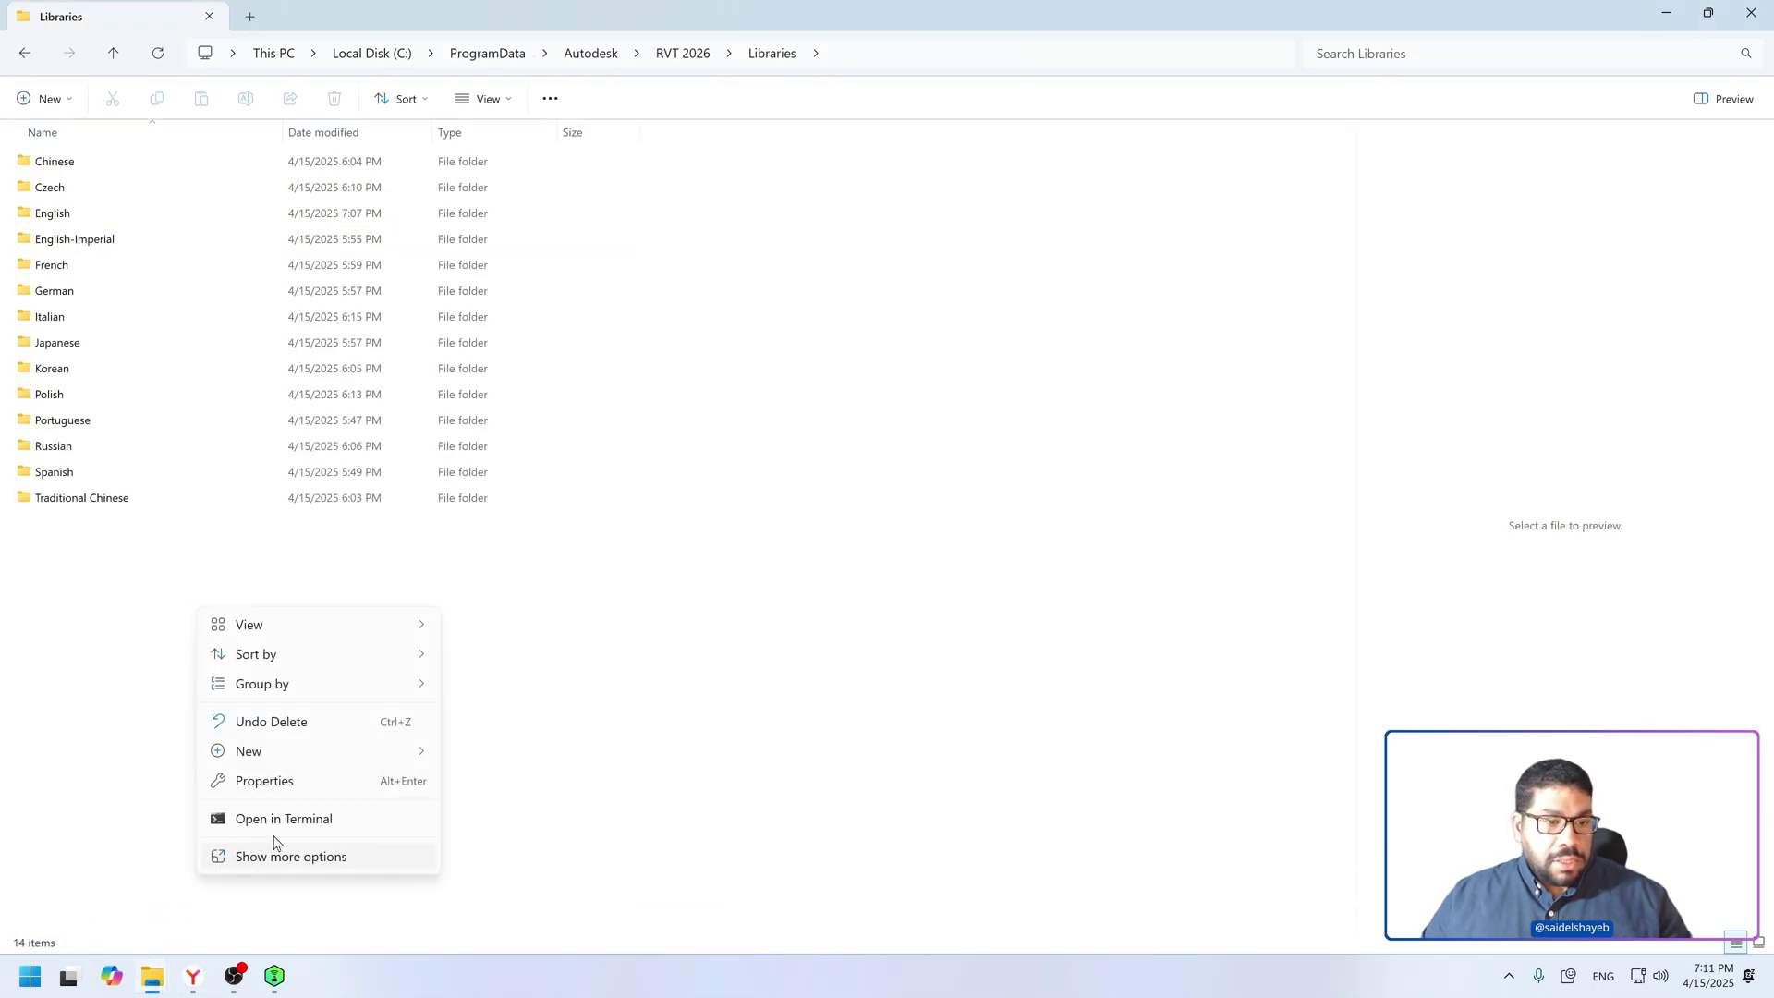
left_click(275, 781)
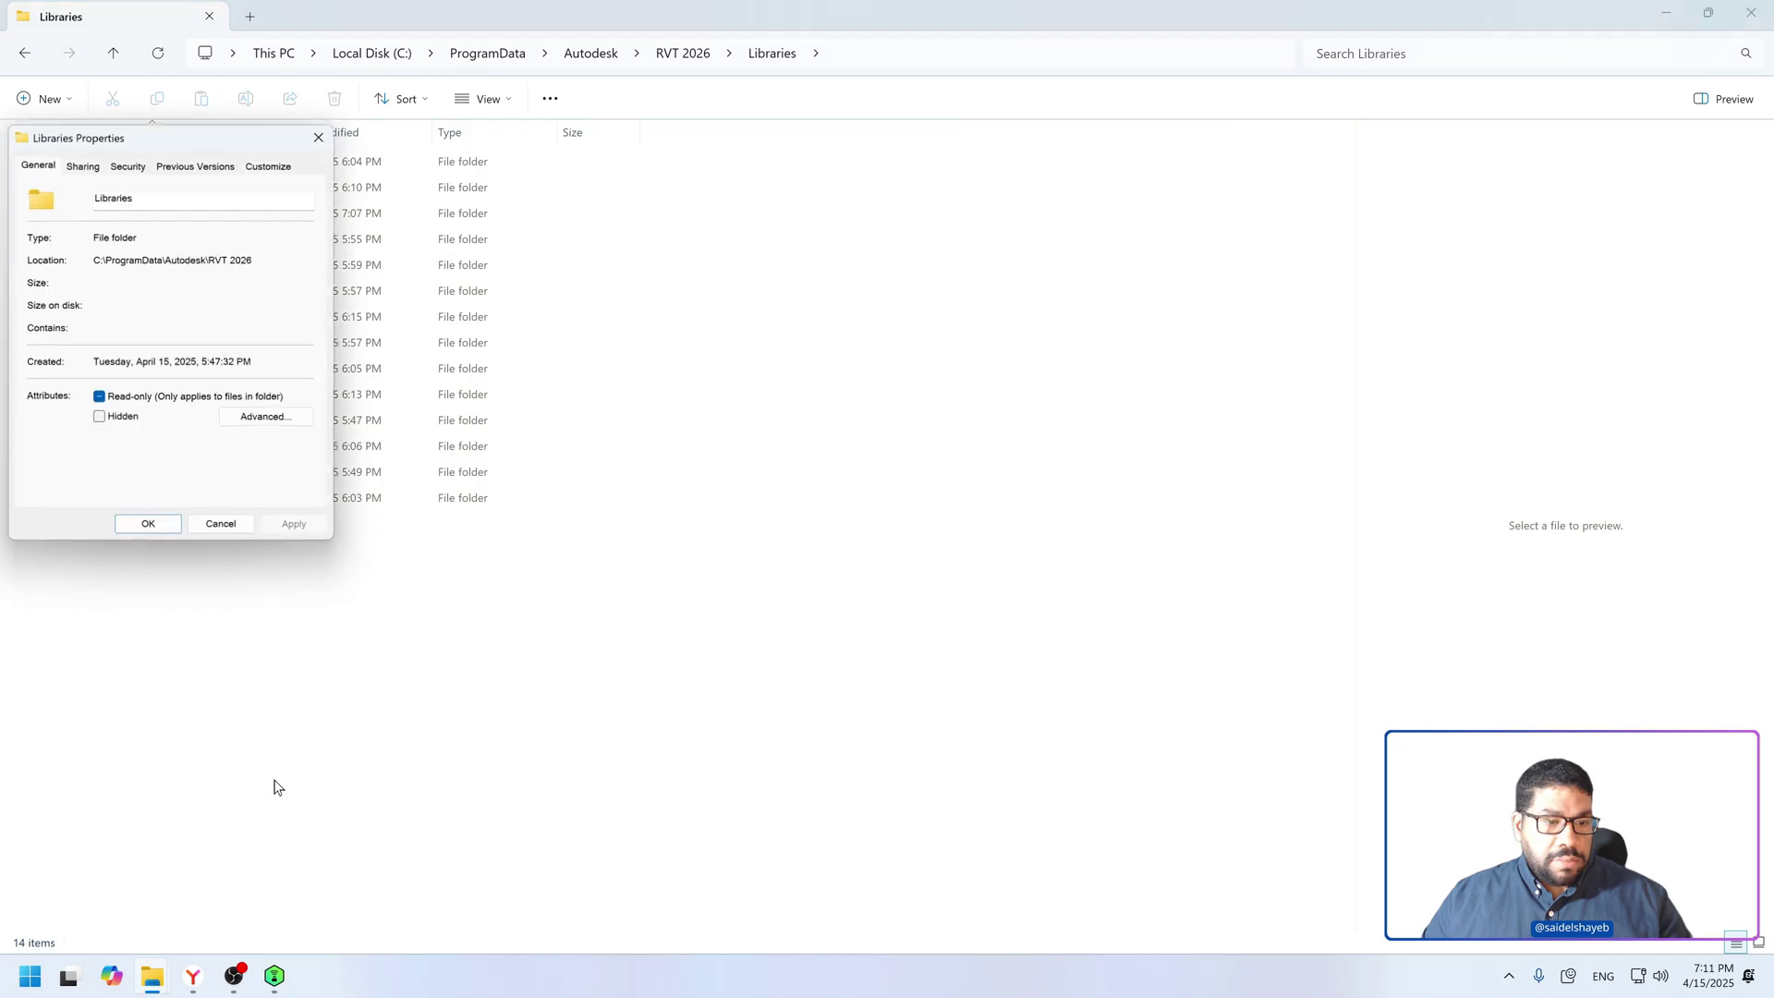
left_click(222, 530)
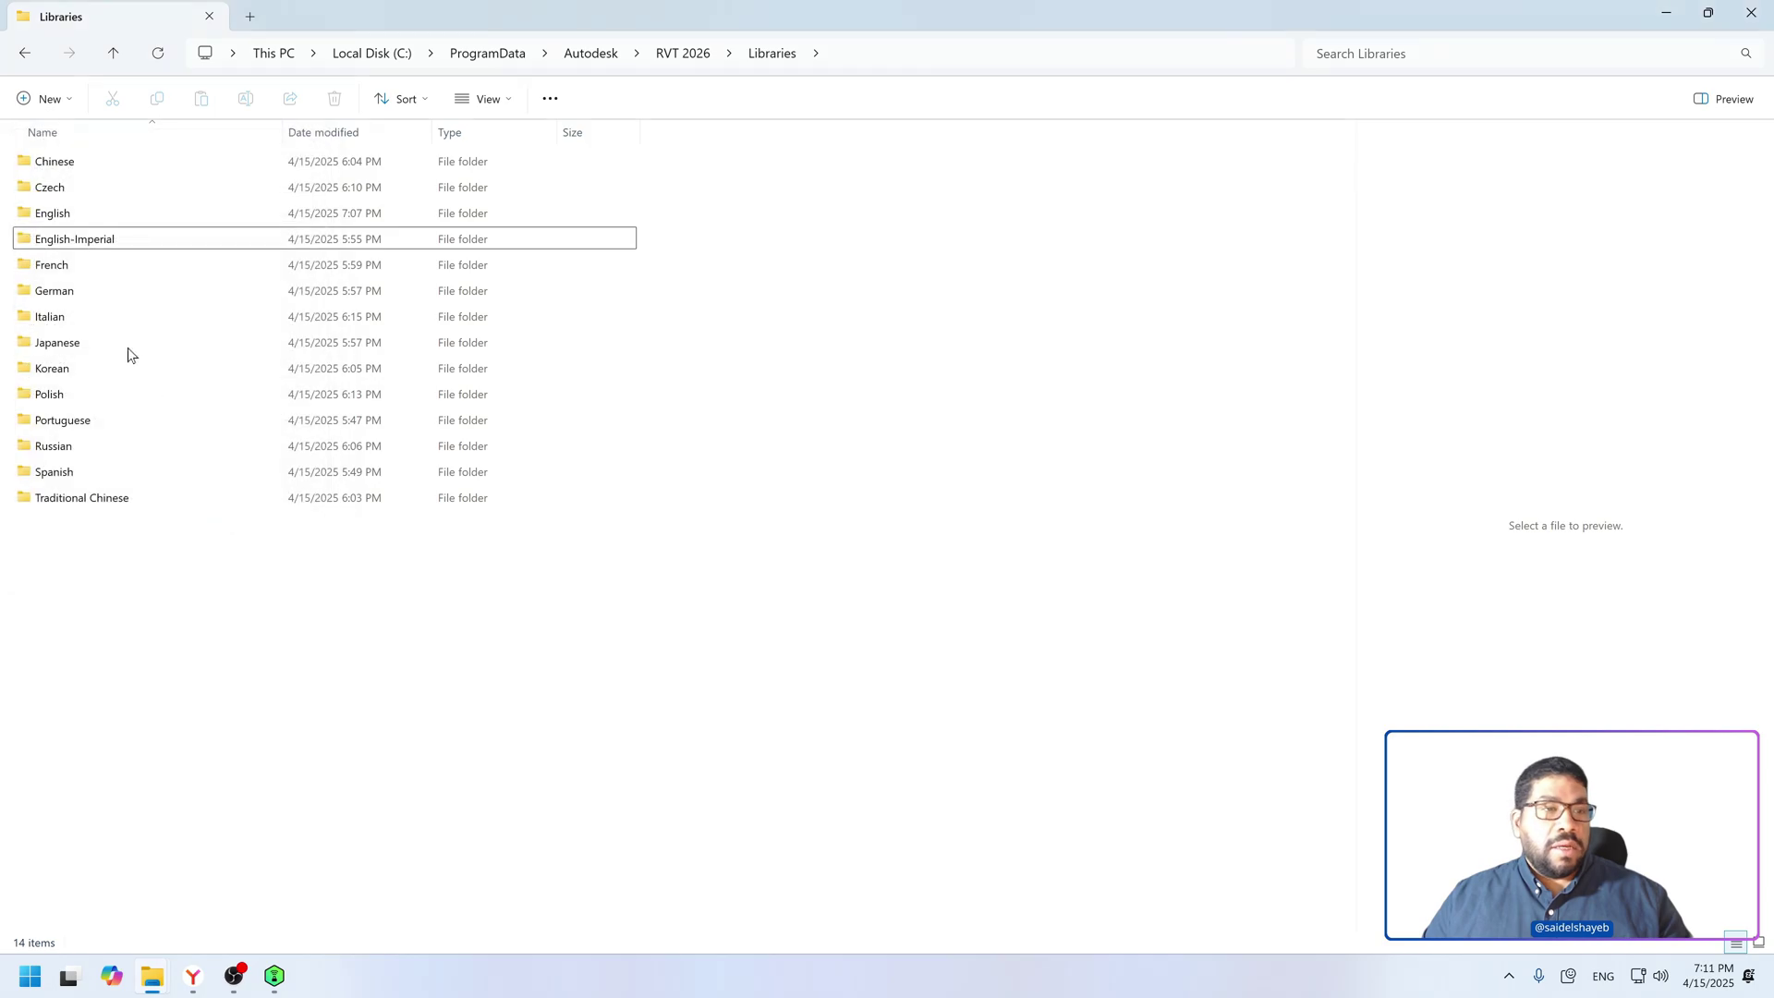
right_click(73, 212)
left_click(178, 487)
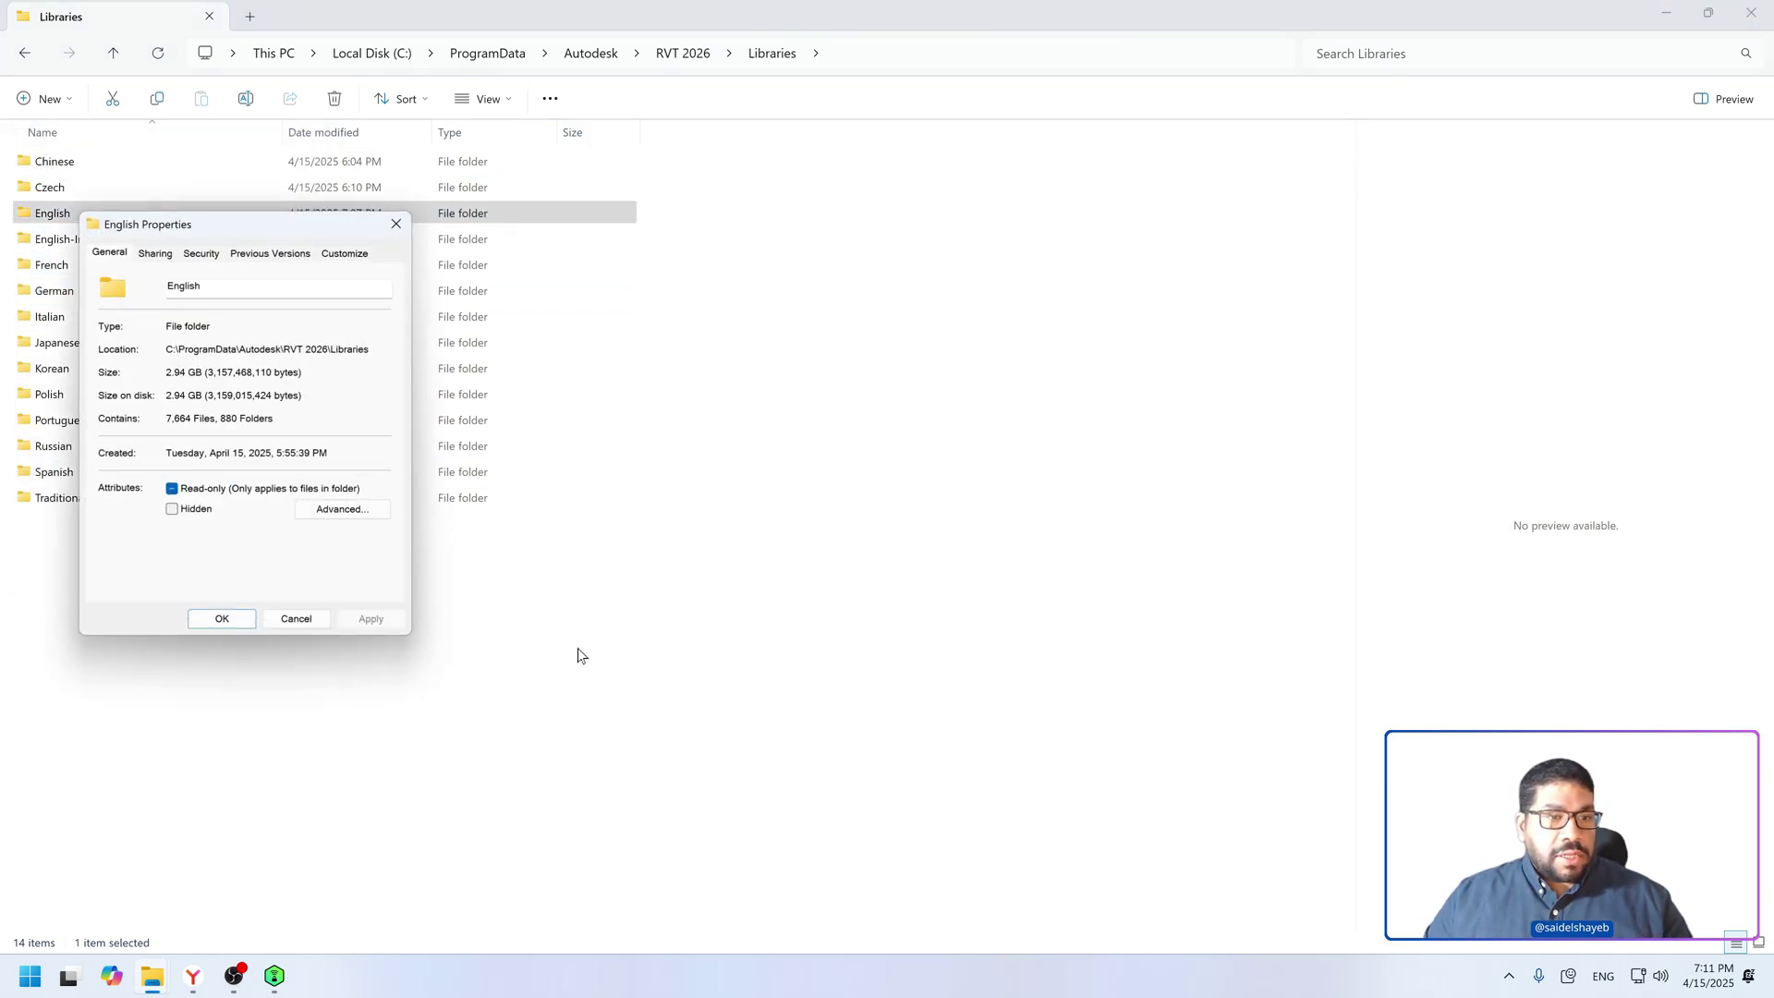
Step: Compare the sizes of the English and English-Imperial library folders in their properties and close the properties
left_click_drag(224, 238, 889, 237)
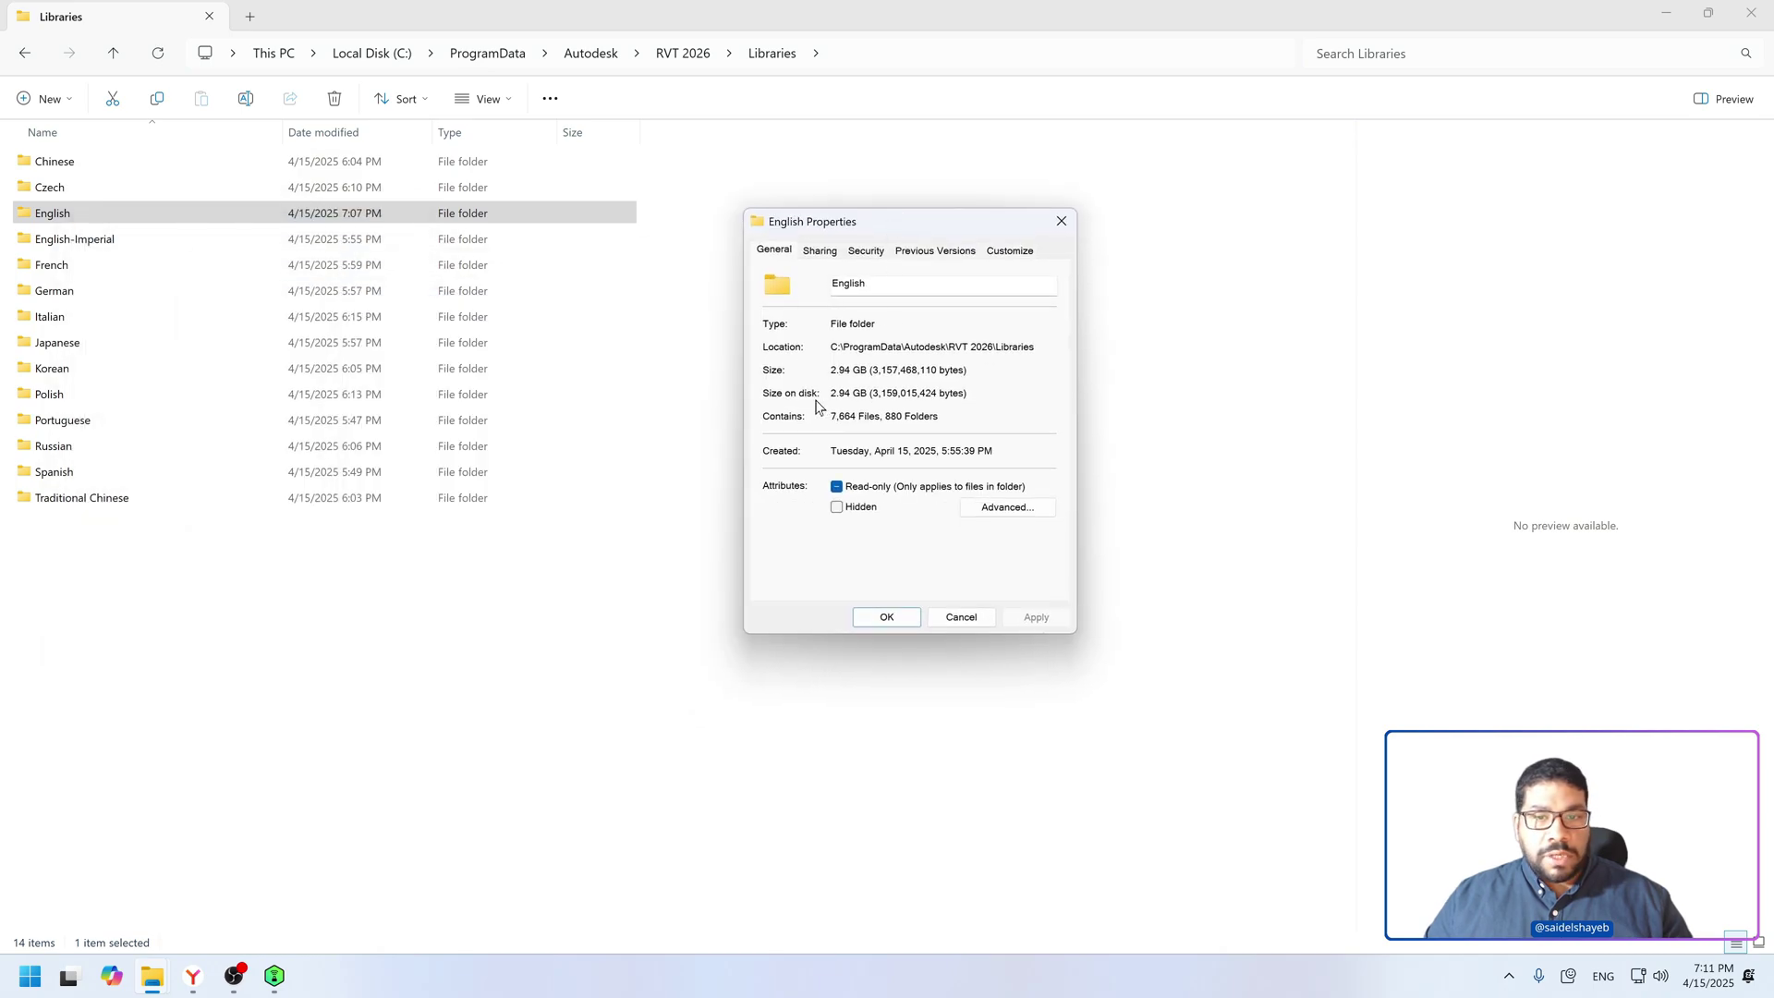
left_click_drag(870, 369, 829, 370)
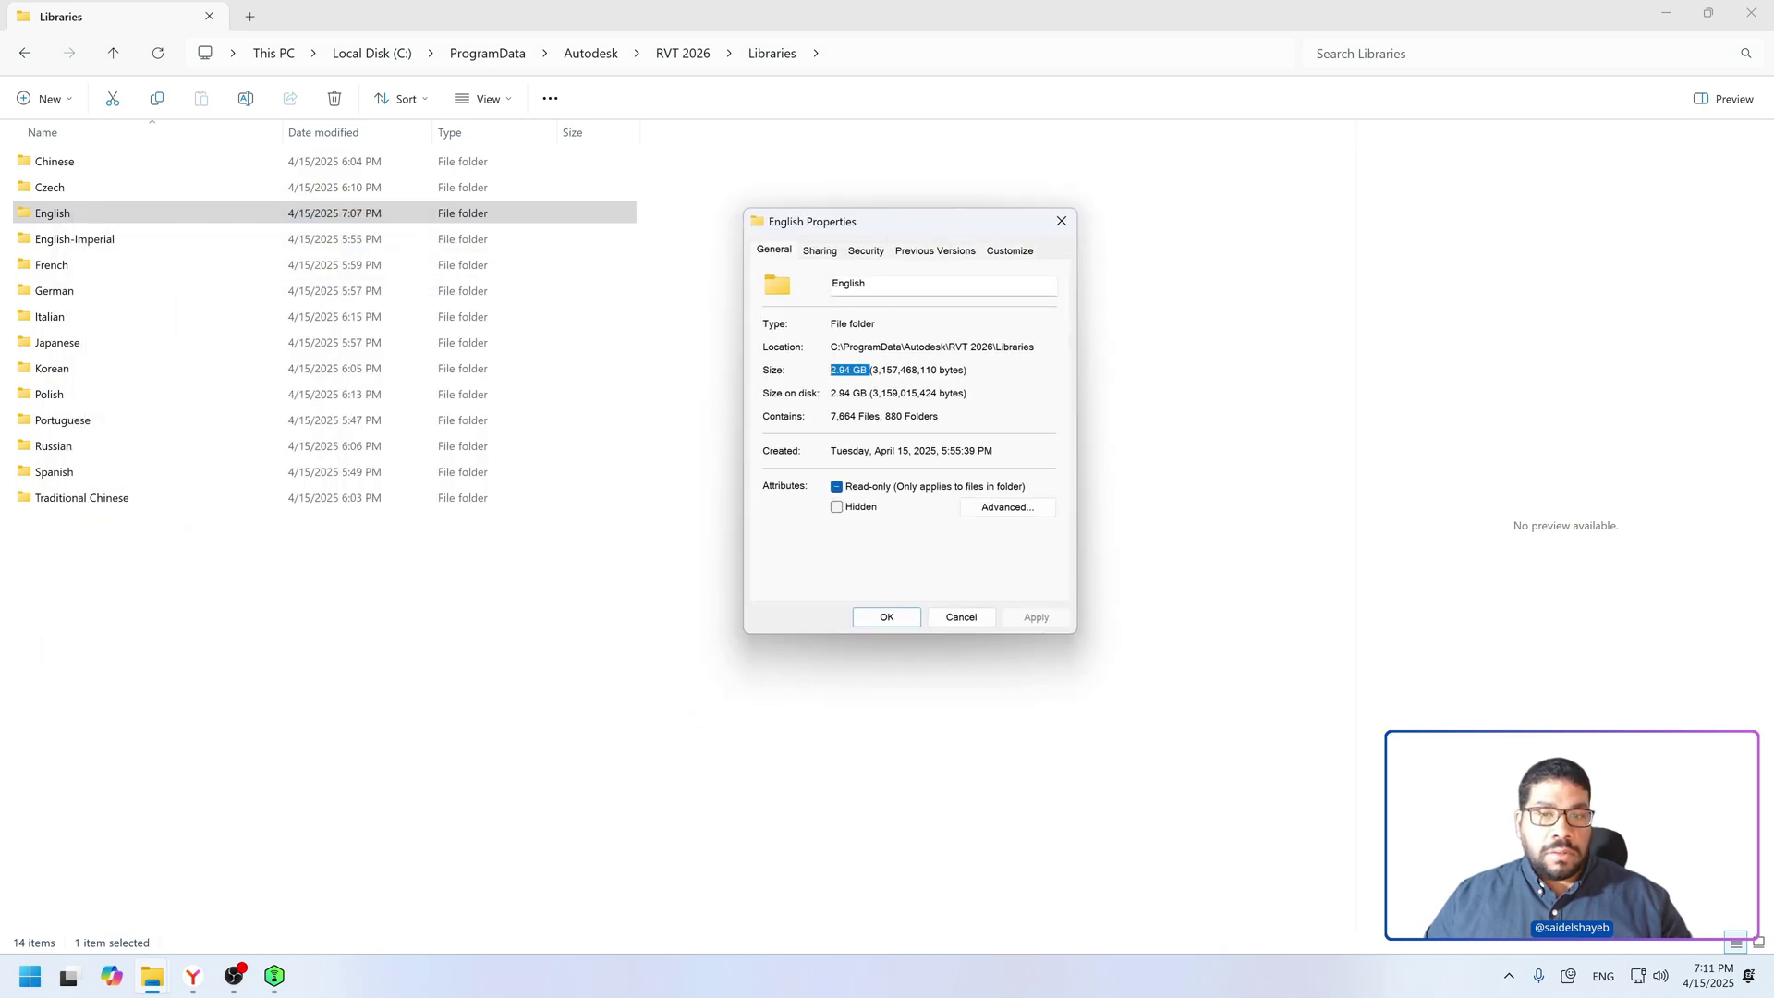
left_click(73, 243)
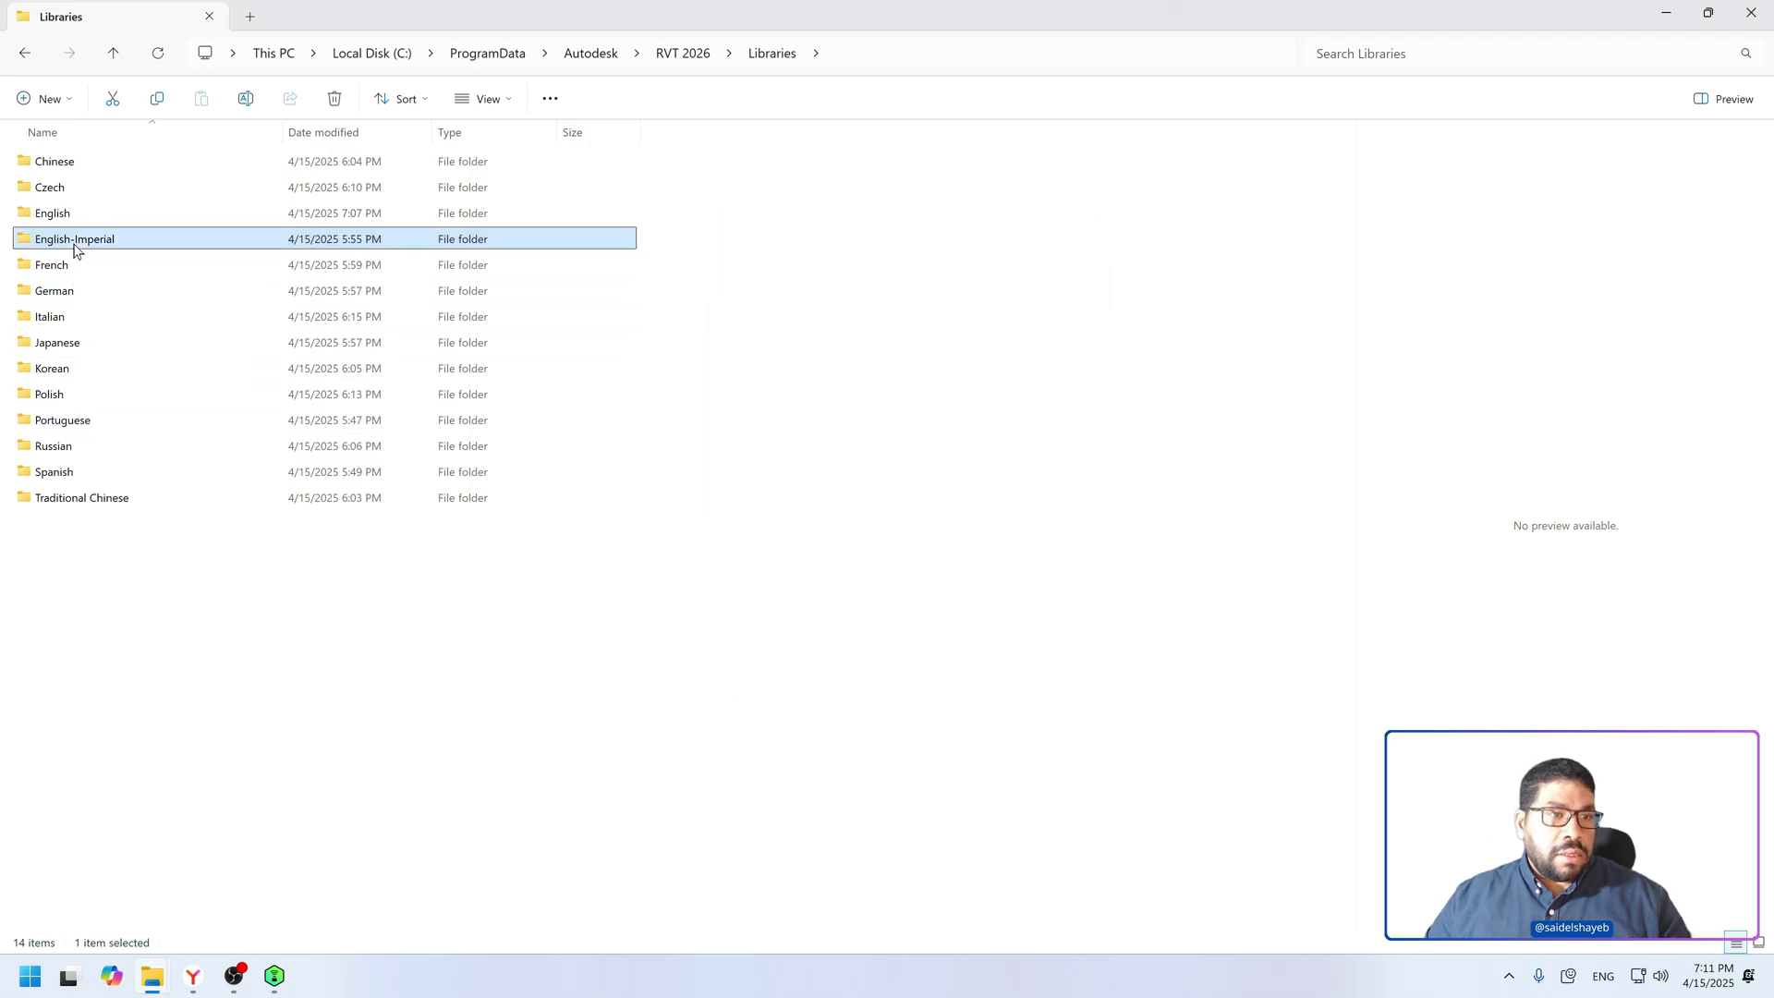
right_click(73, 245)
left_click(189, 524)
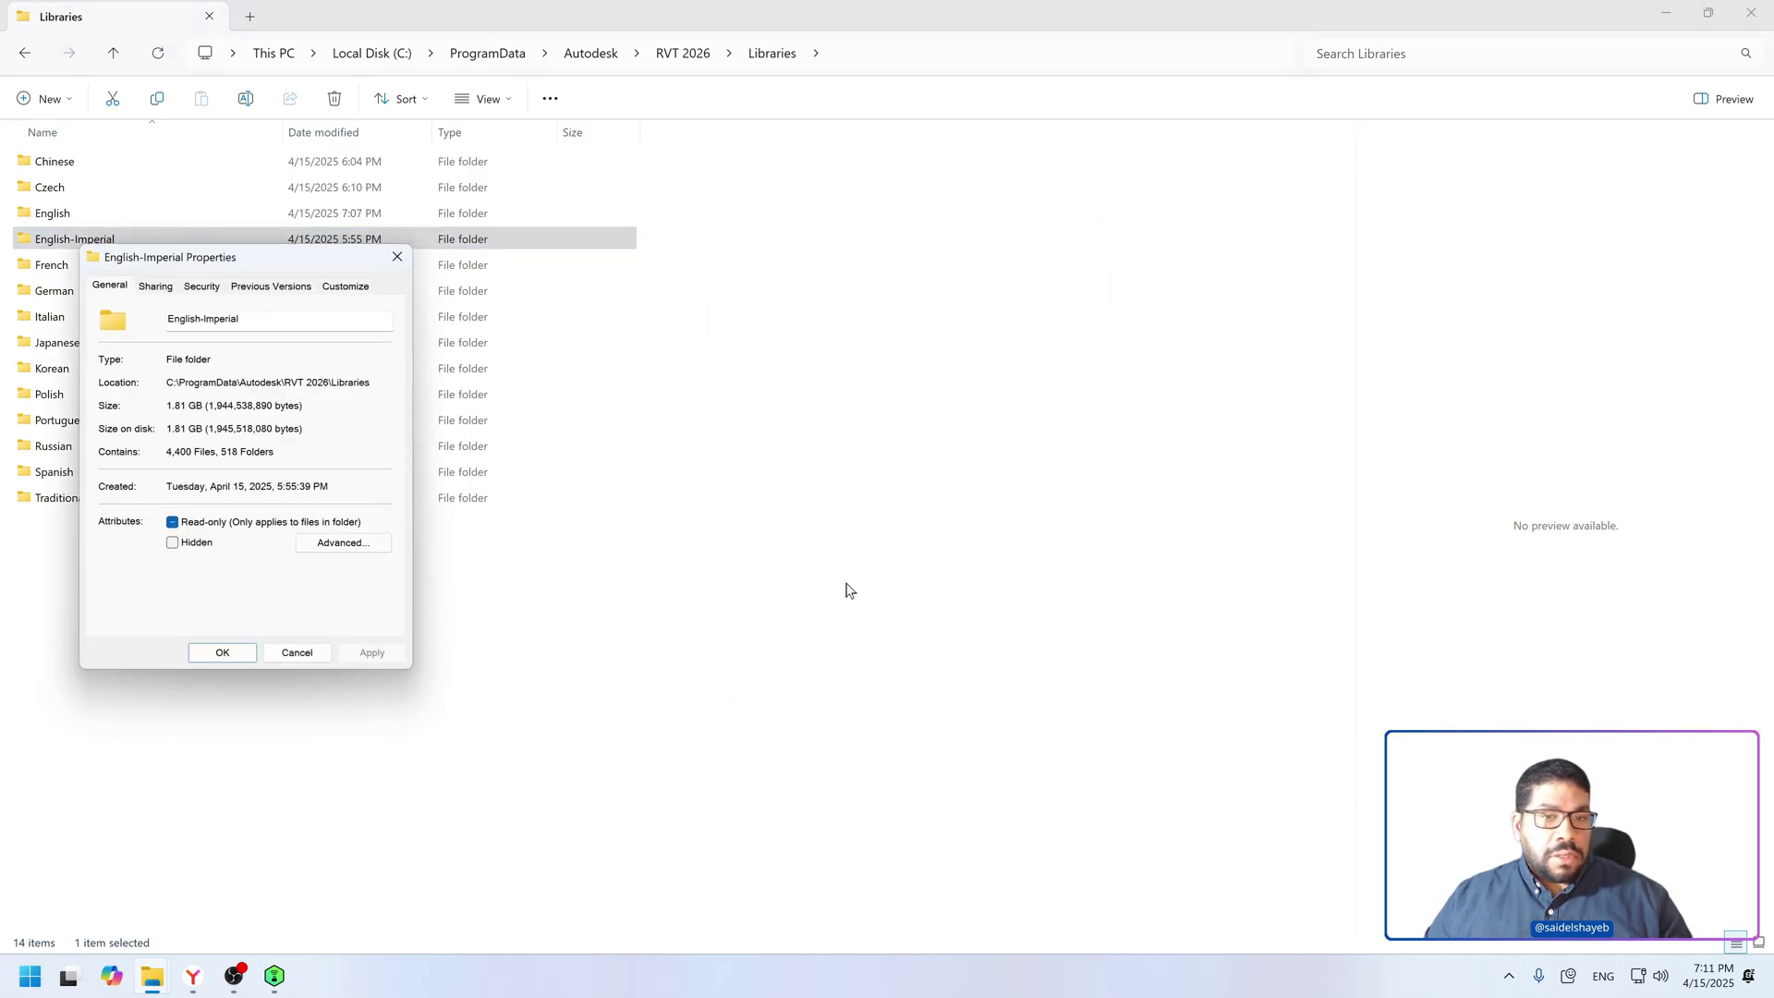
left_click_drag(192, 262, 811, 197)
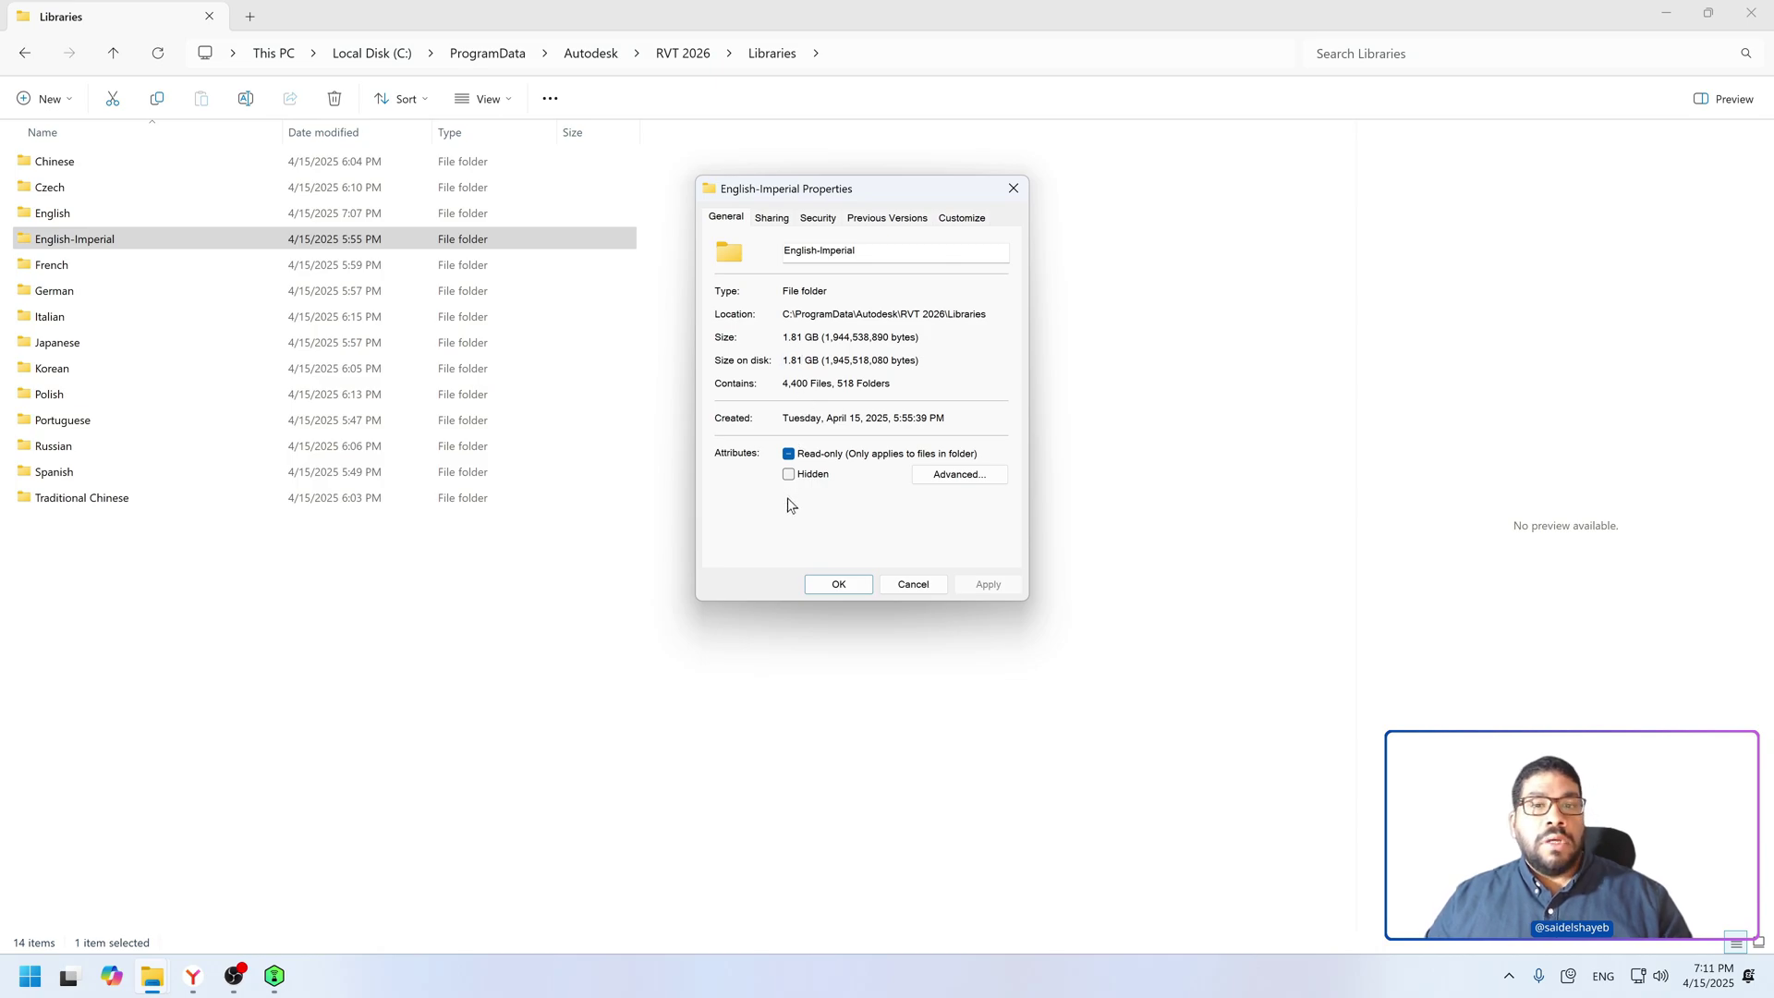
left_click(911, 585)
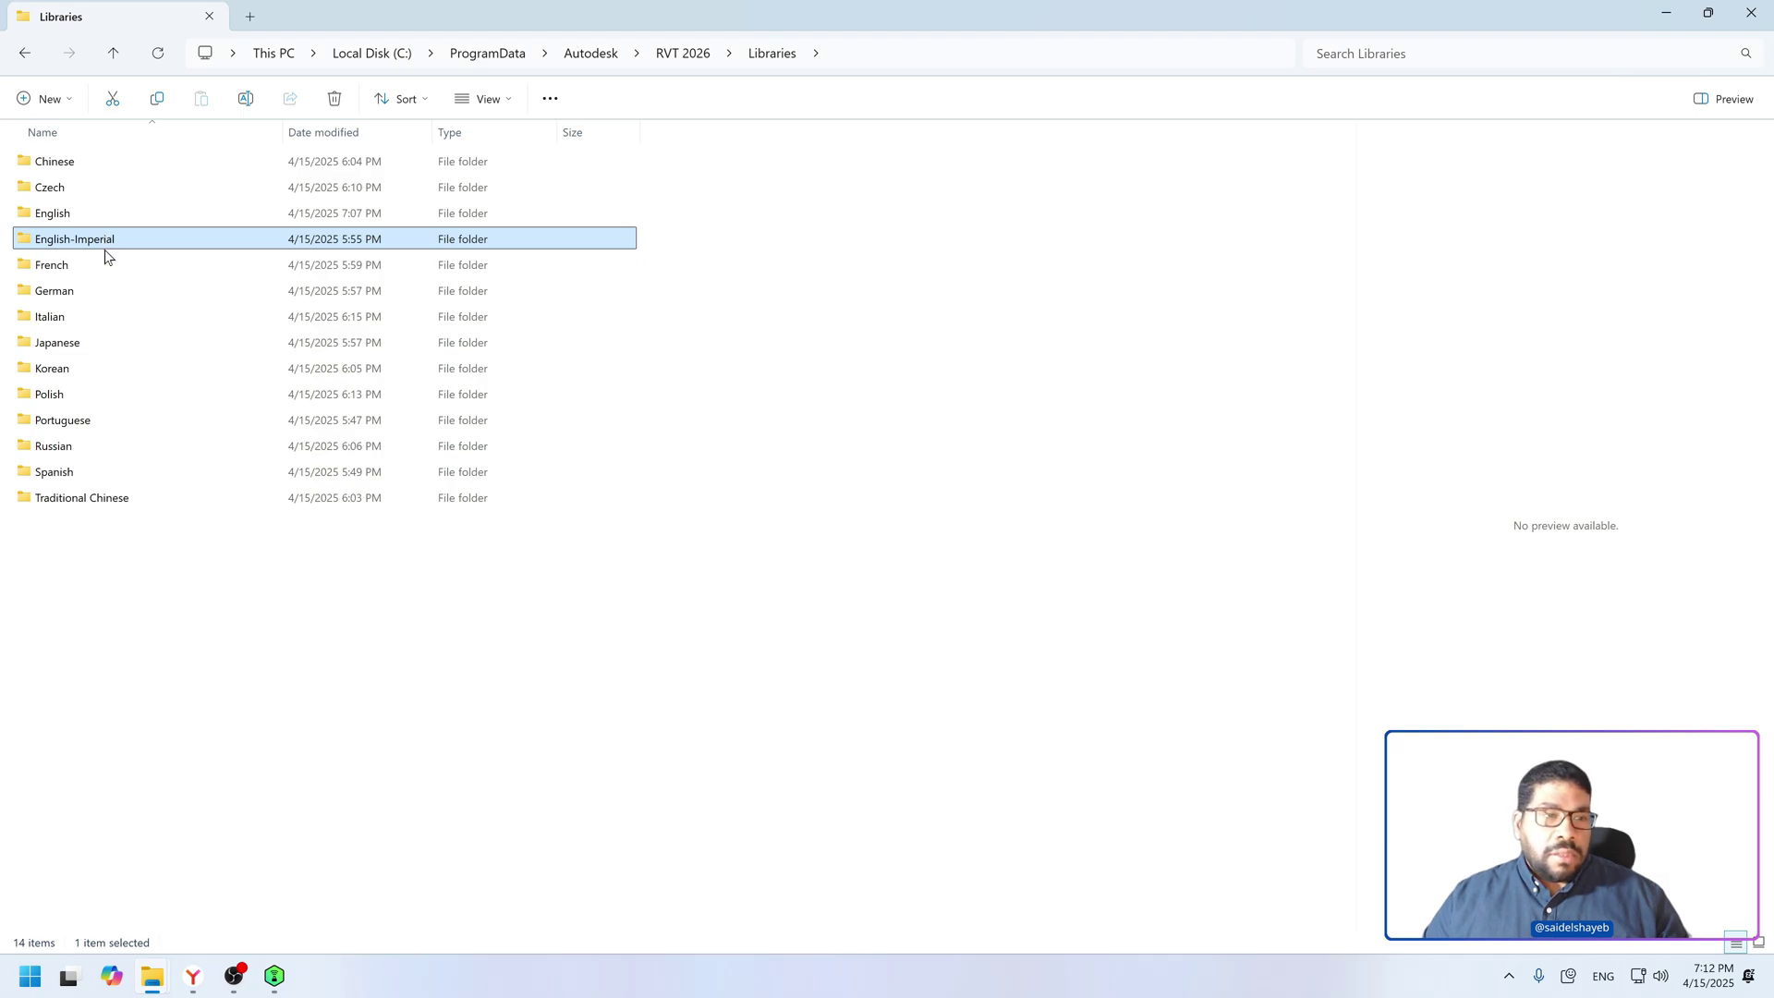
left_click_drag(677, 211, 582, 242)
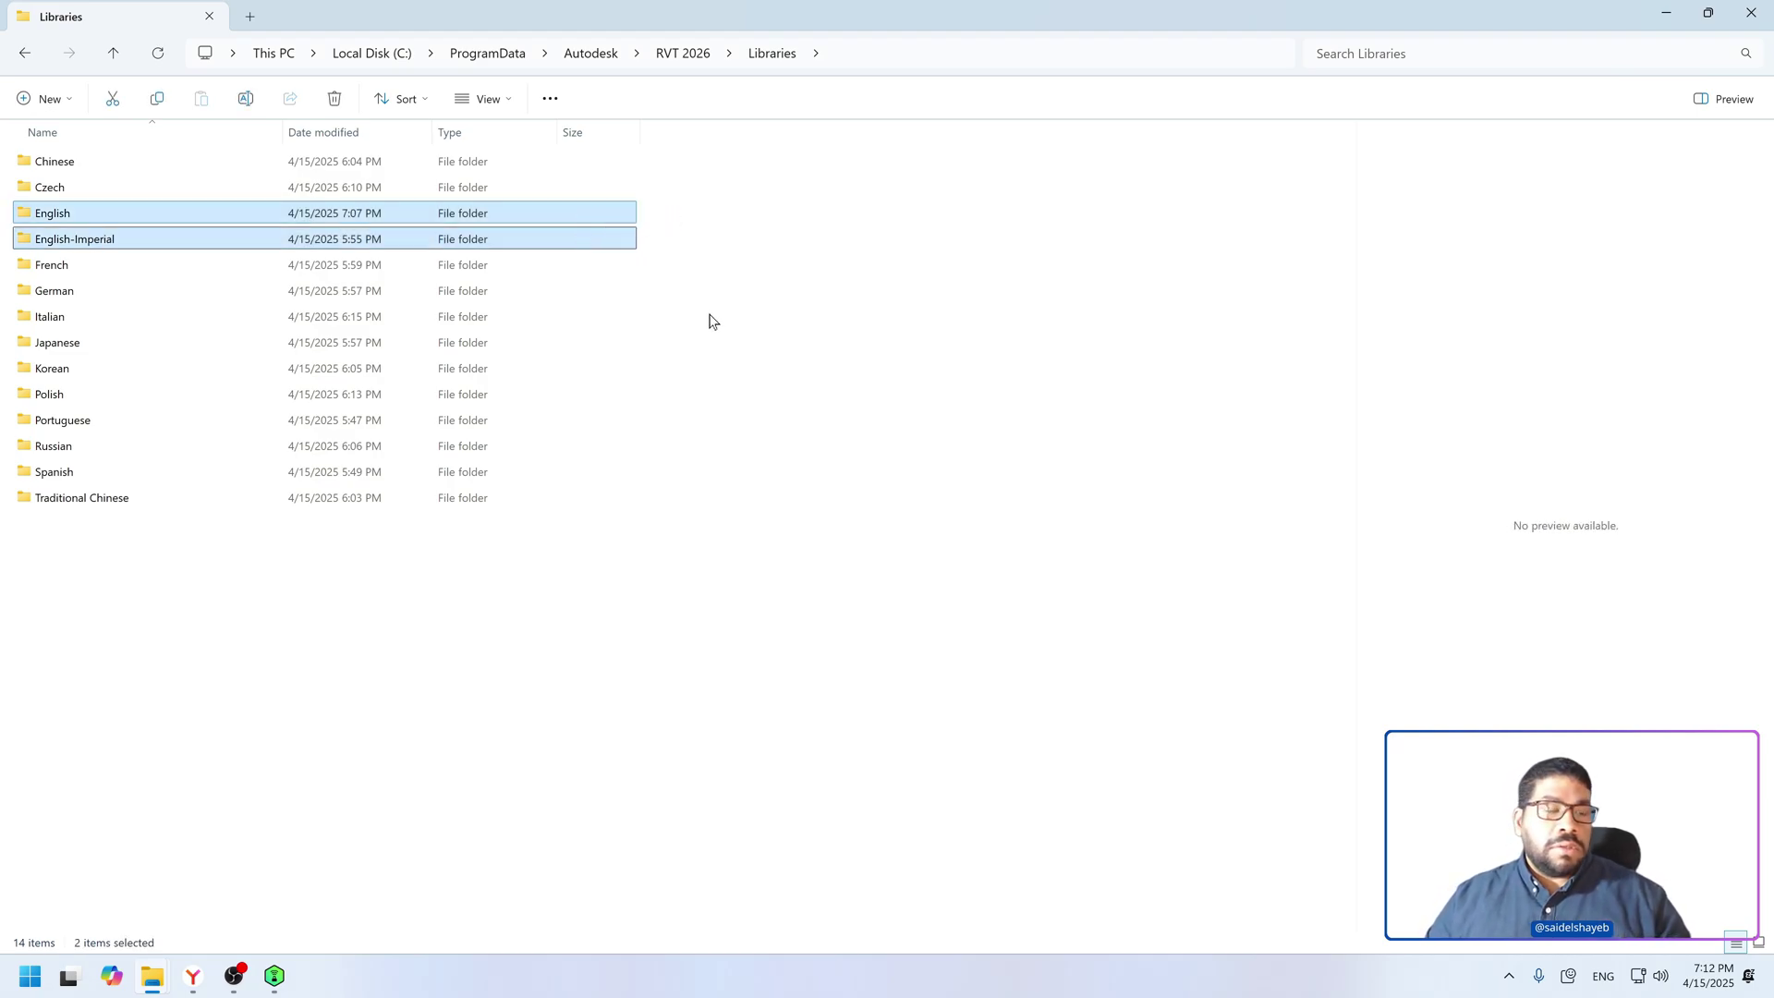
left_click(801, 355)
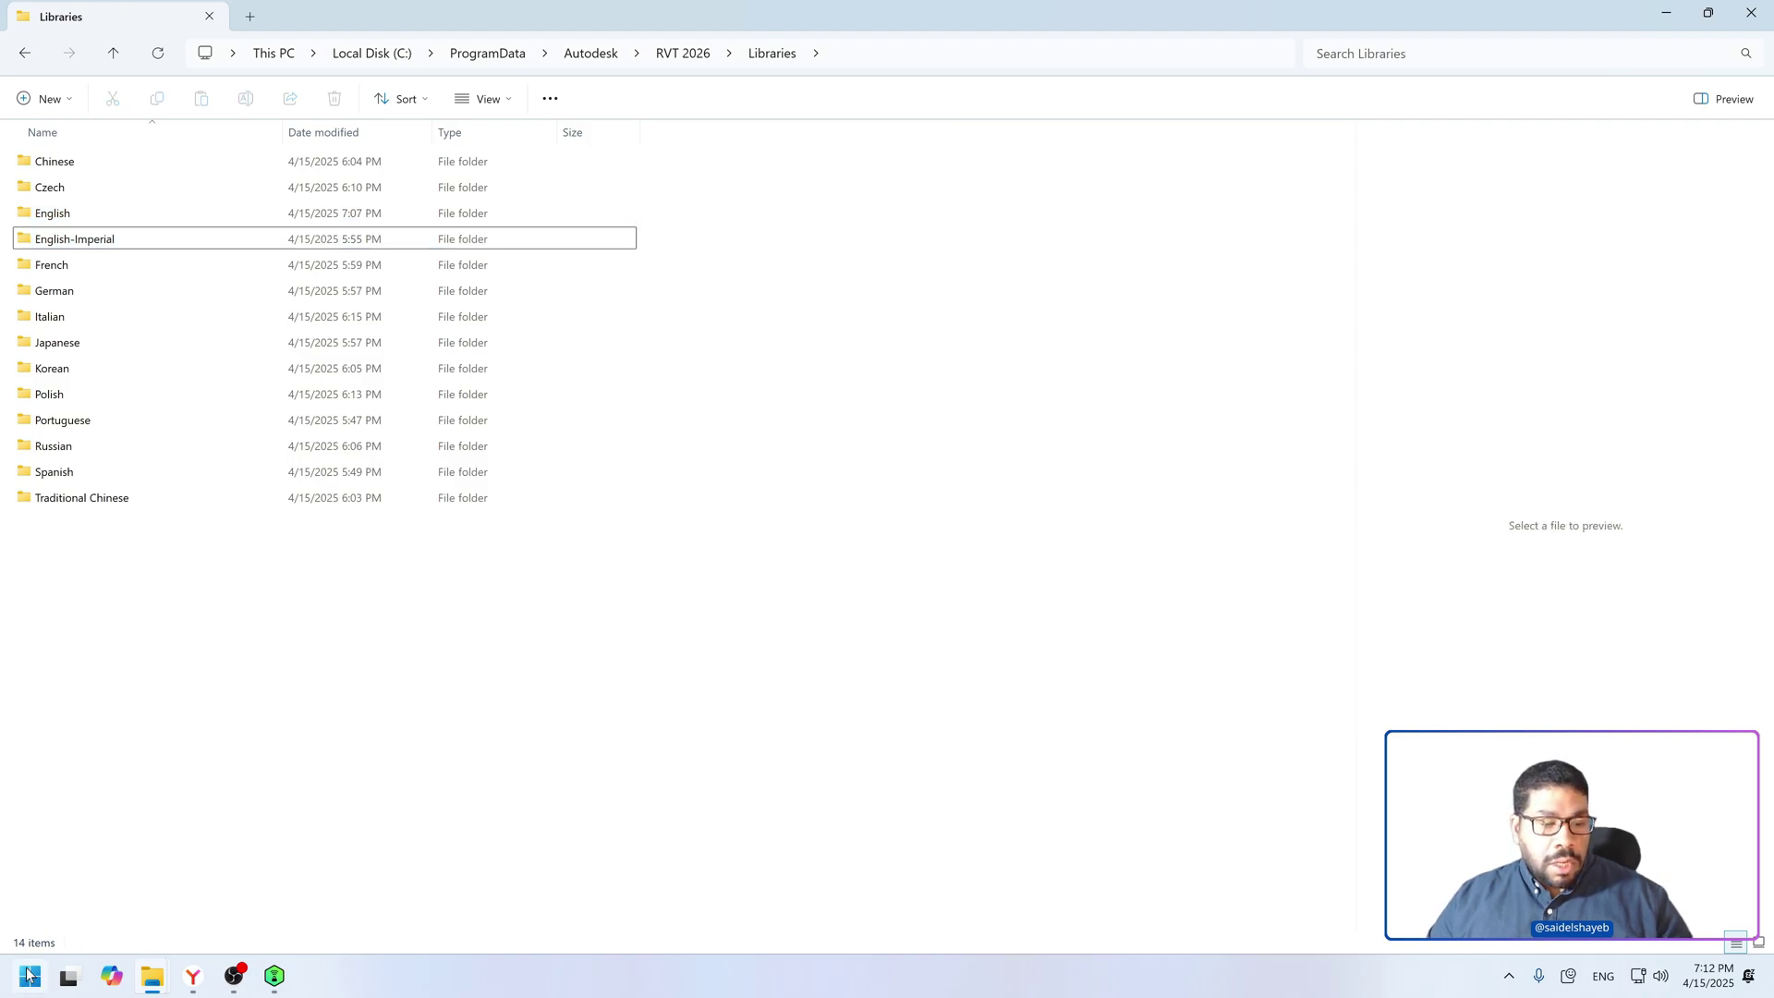
Step: Launch Revit 2026 and create a new project from the Imperial Multi-discipline template
key("super")
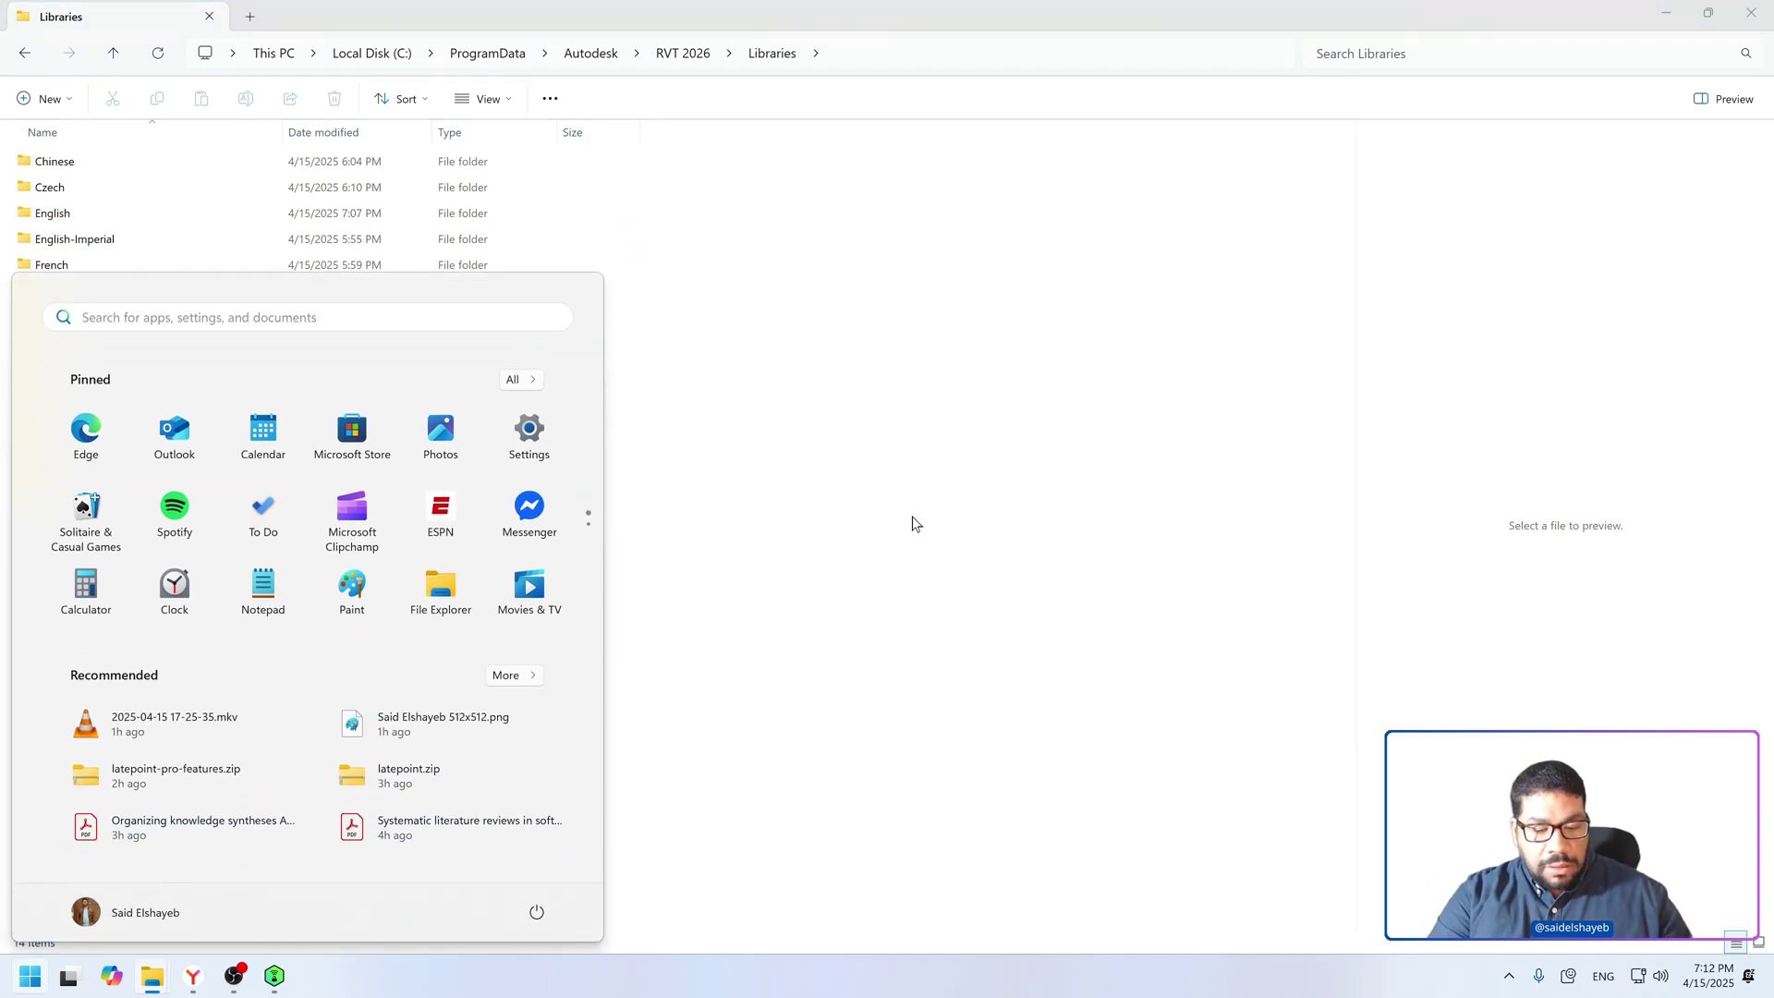
left_click(479, 314)
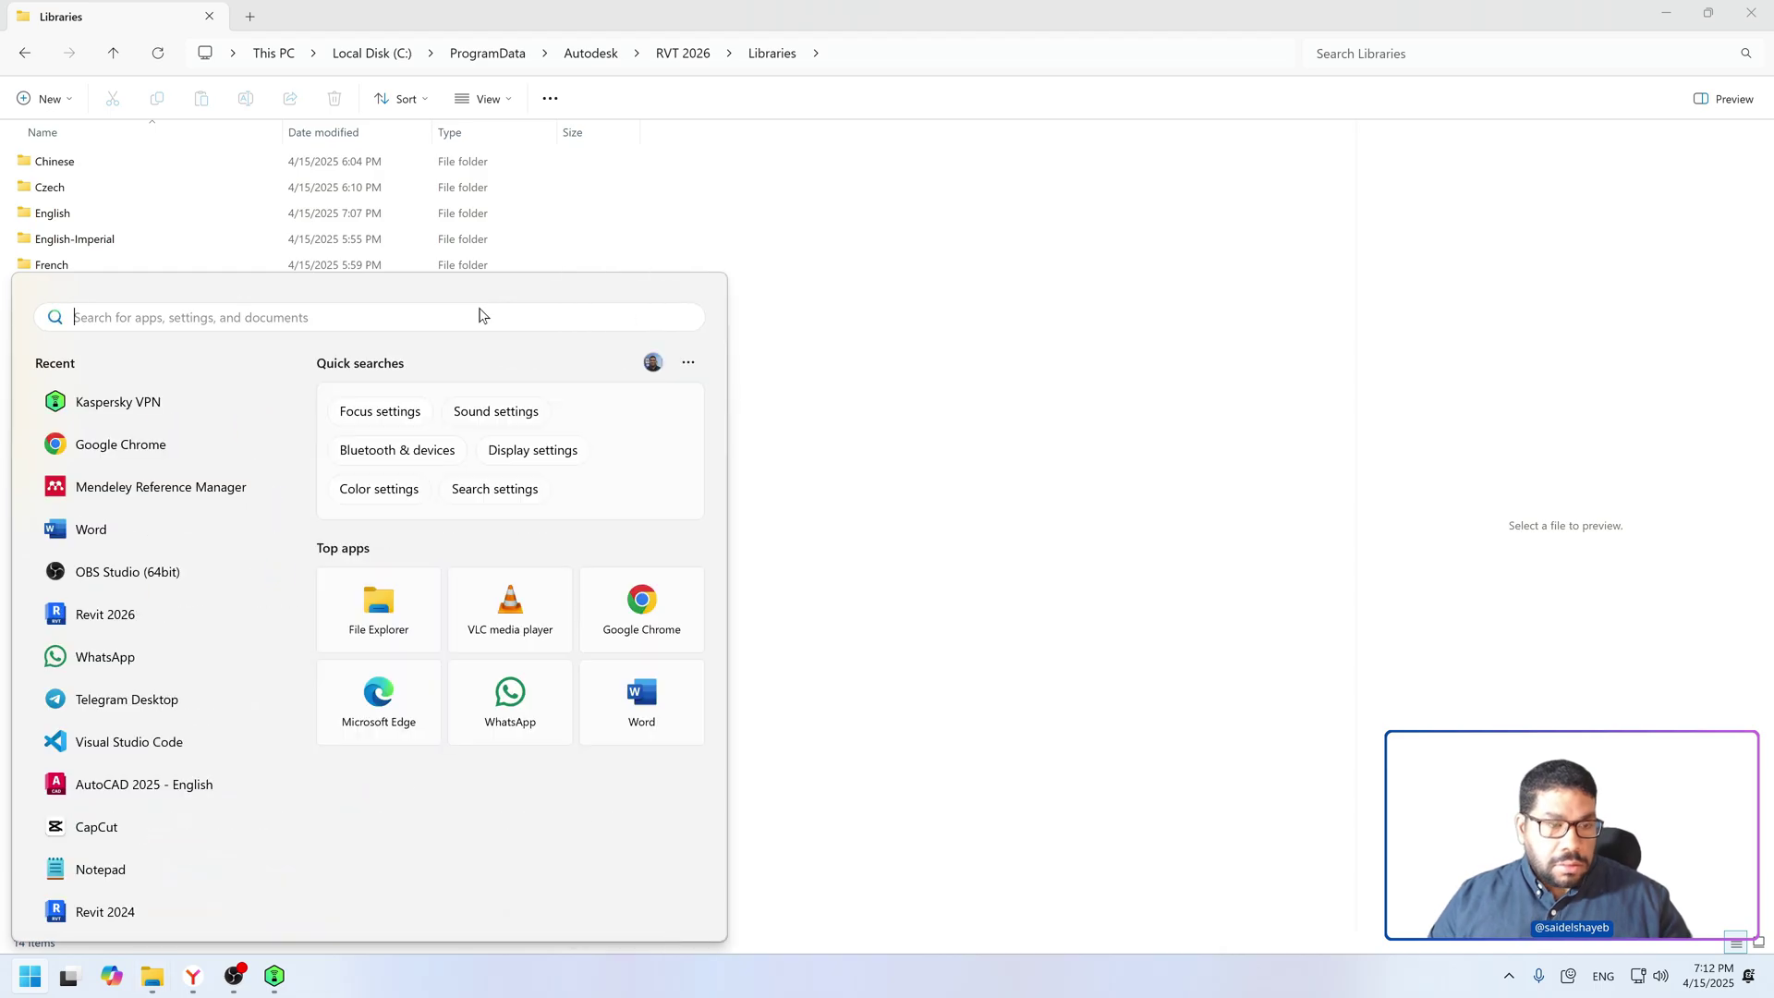
type("revit")
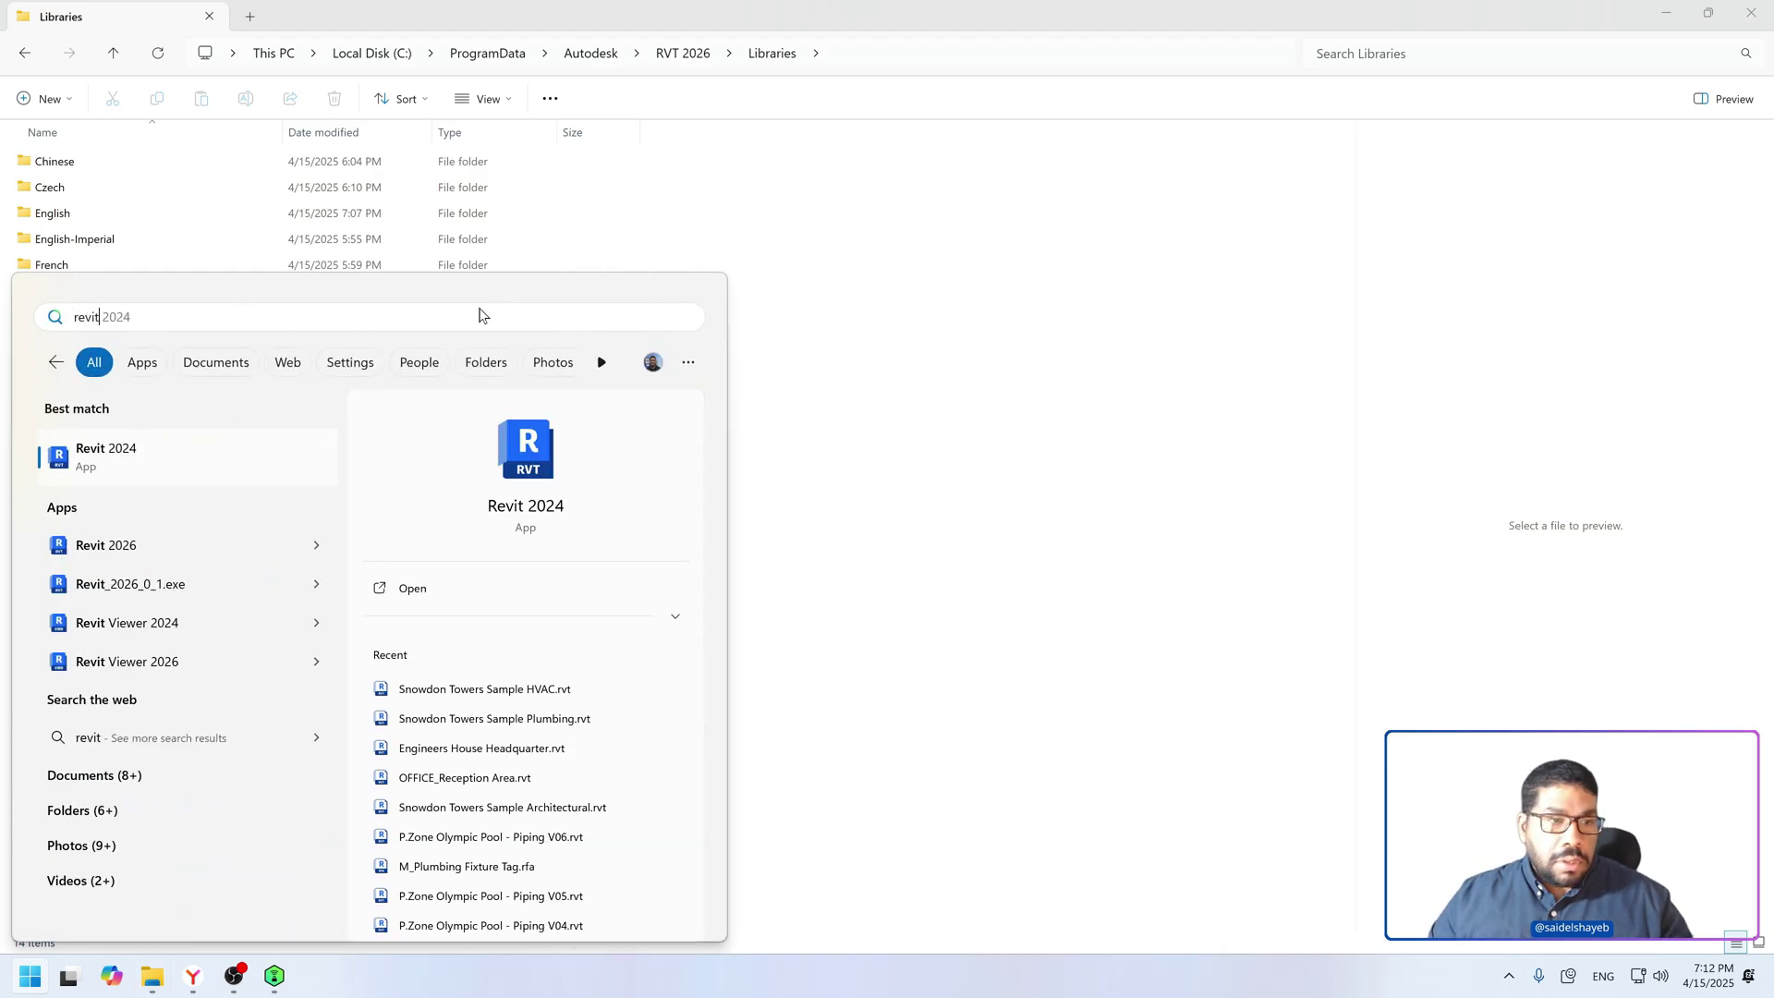
left_click(100, 554)
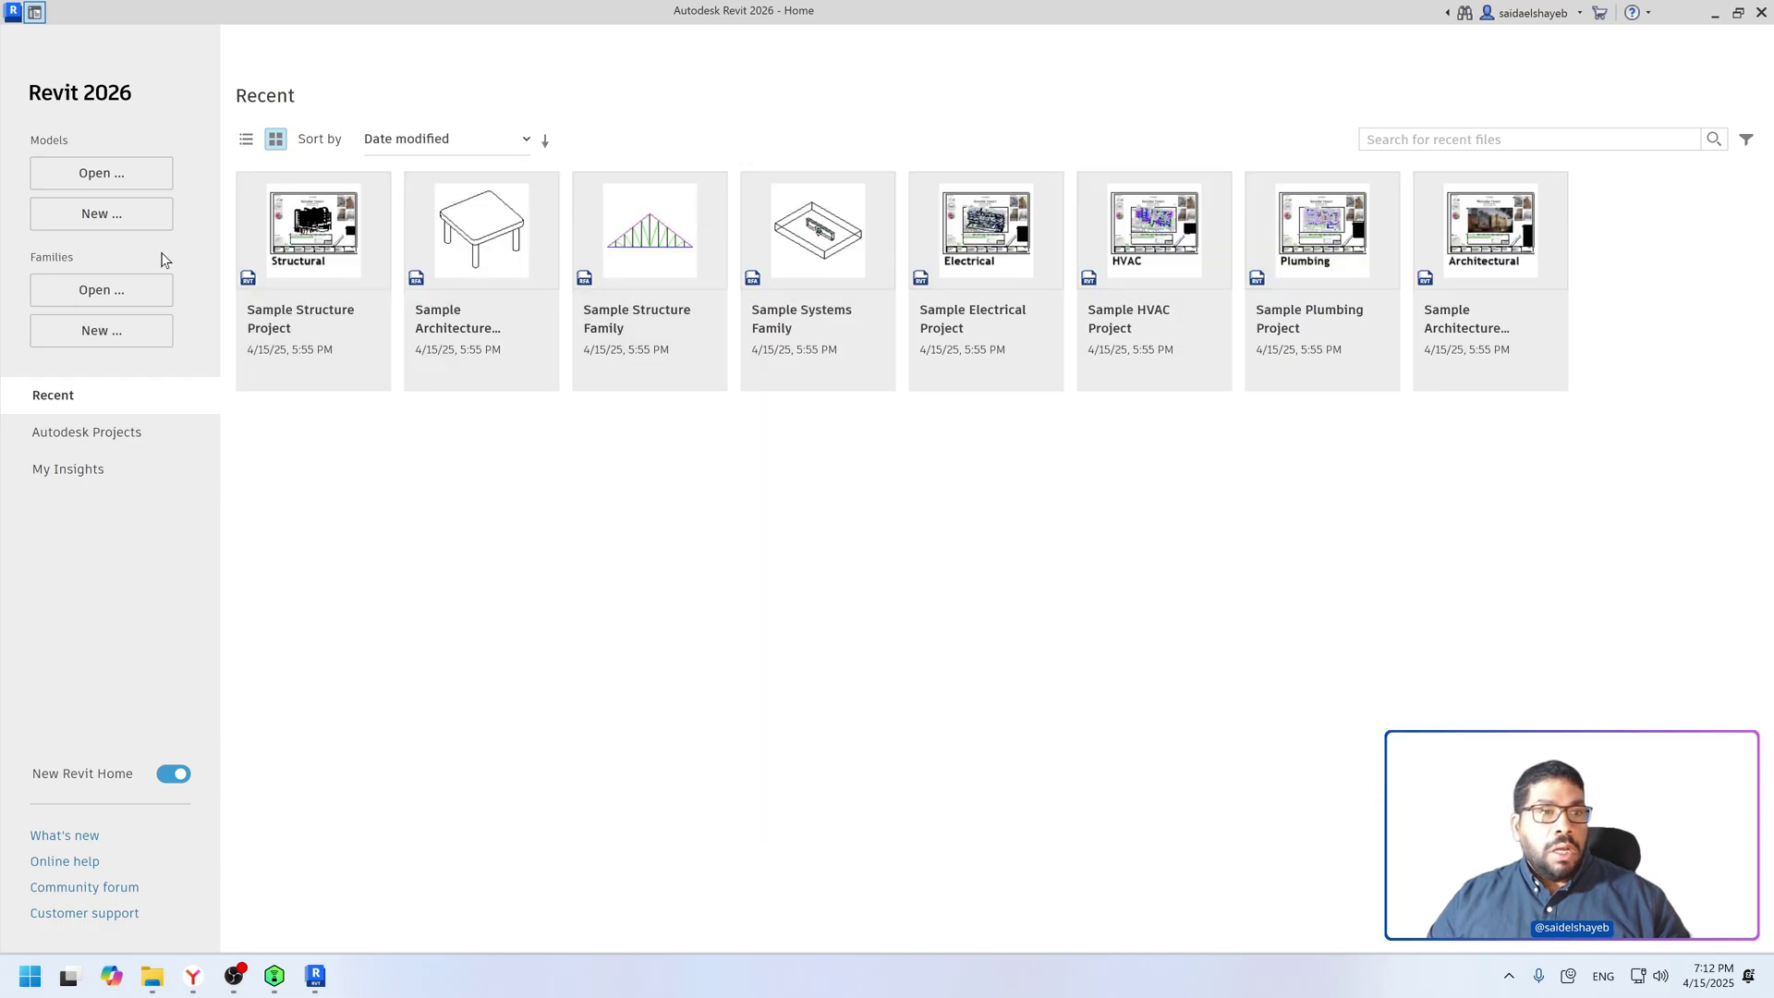
left_click(102, 214)
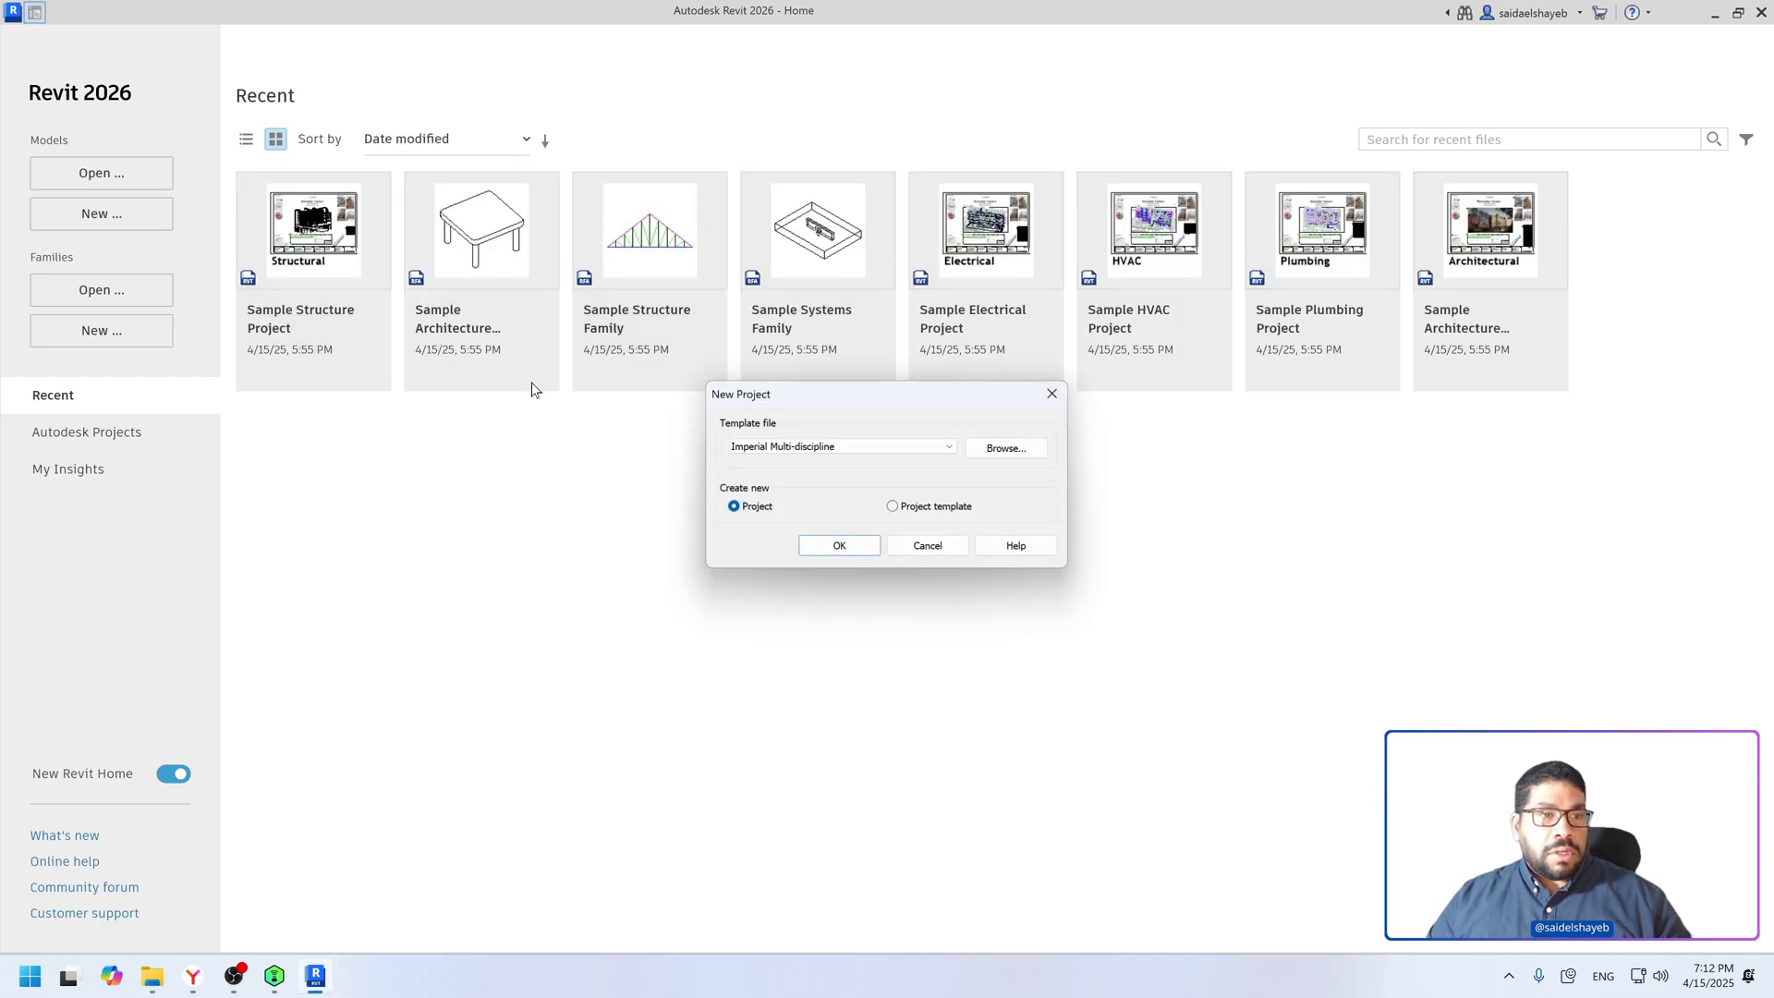
left_click(839, 545)
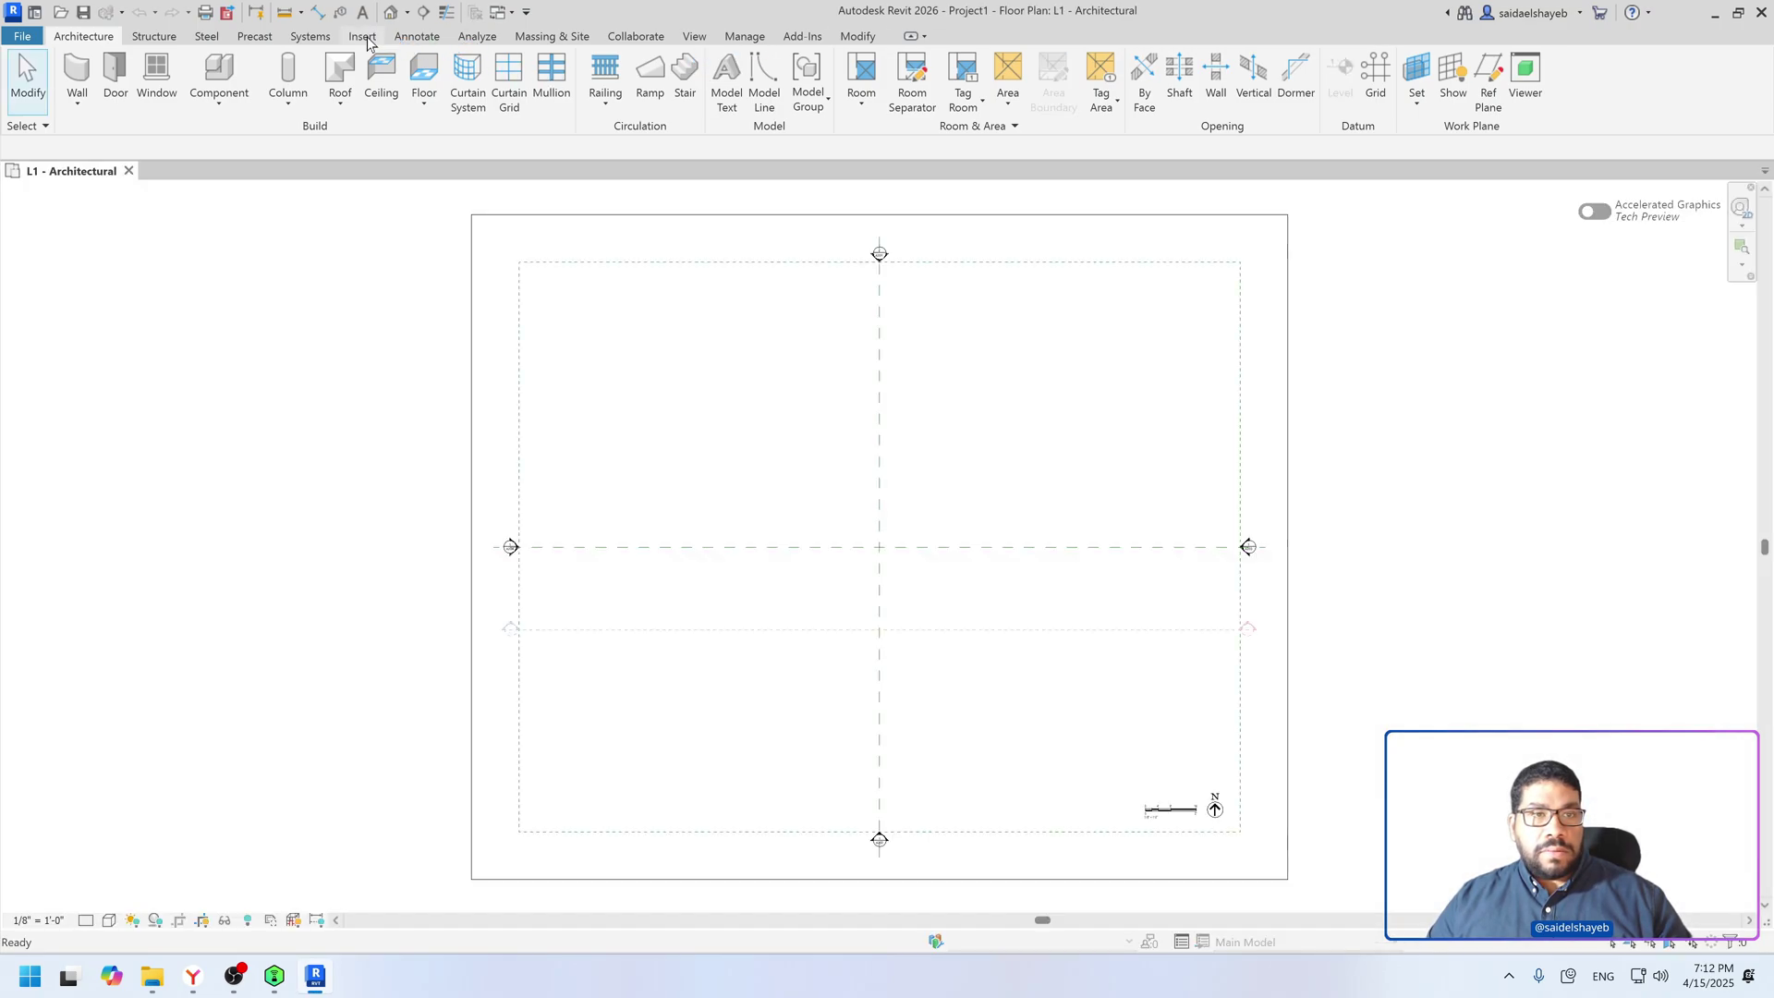
Step: Start loading a family and look through the category folders in the English-Imperial library's US folder
left_click(362, 36)
left_click(743, 85)
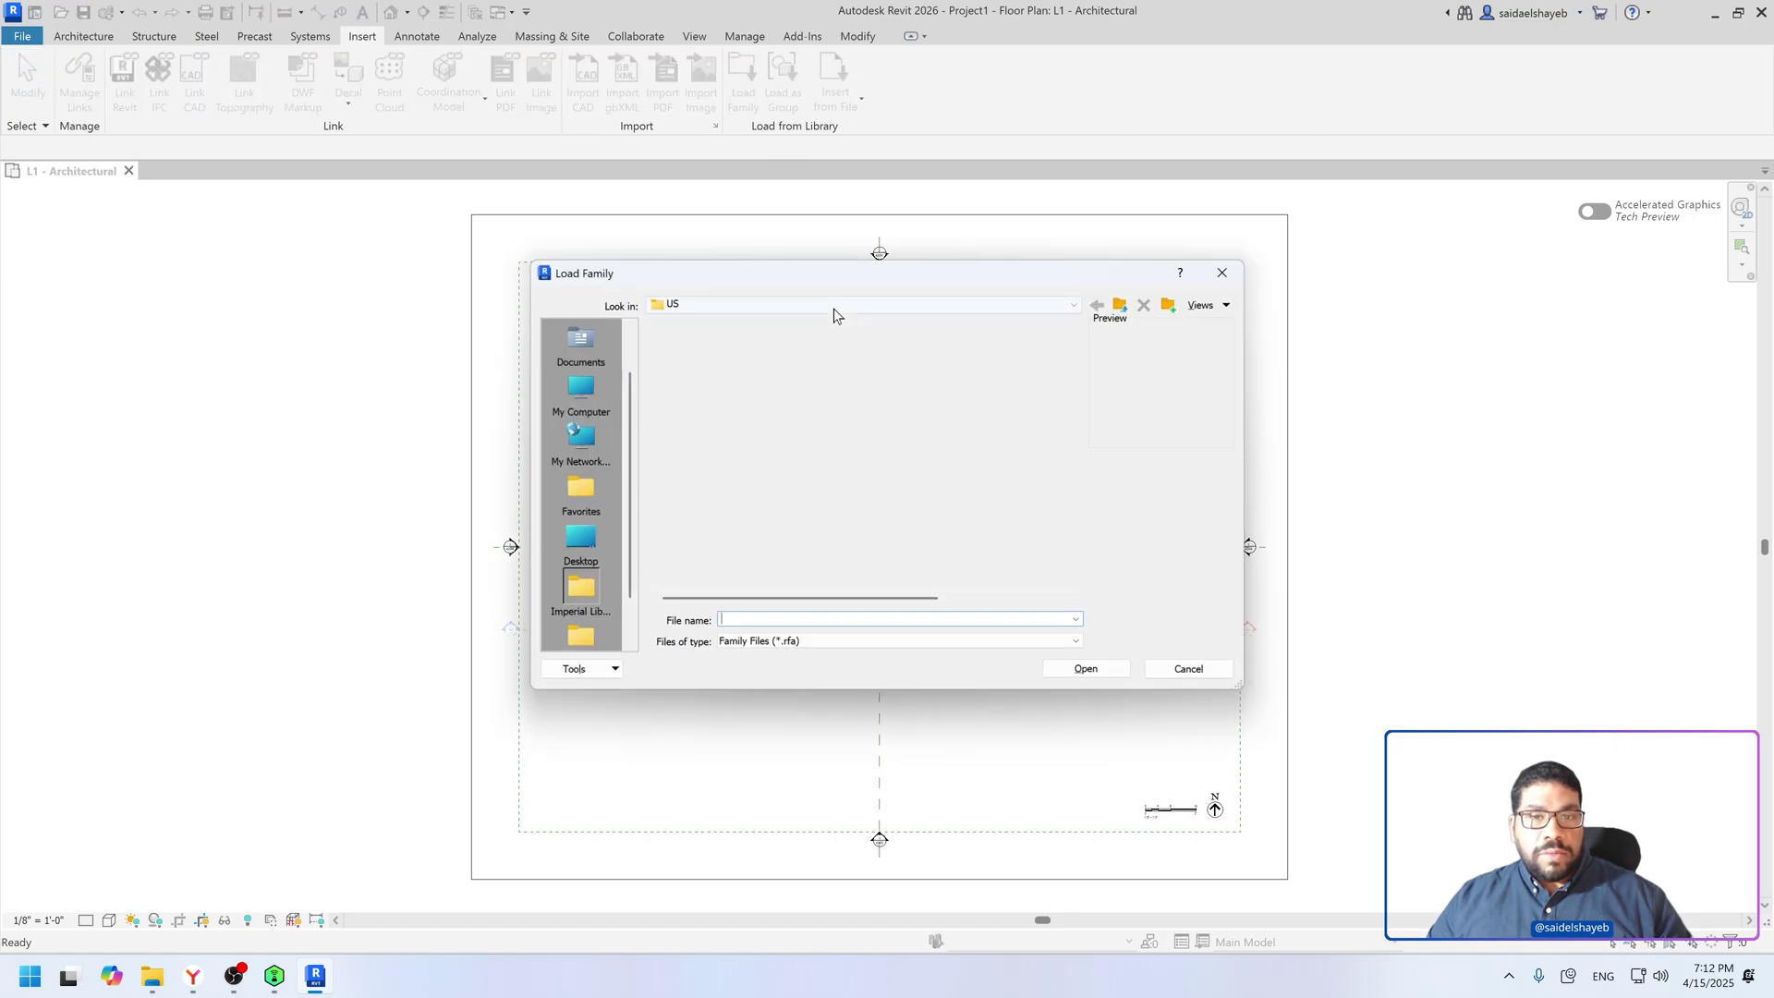
left_click(744, 304)
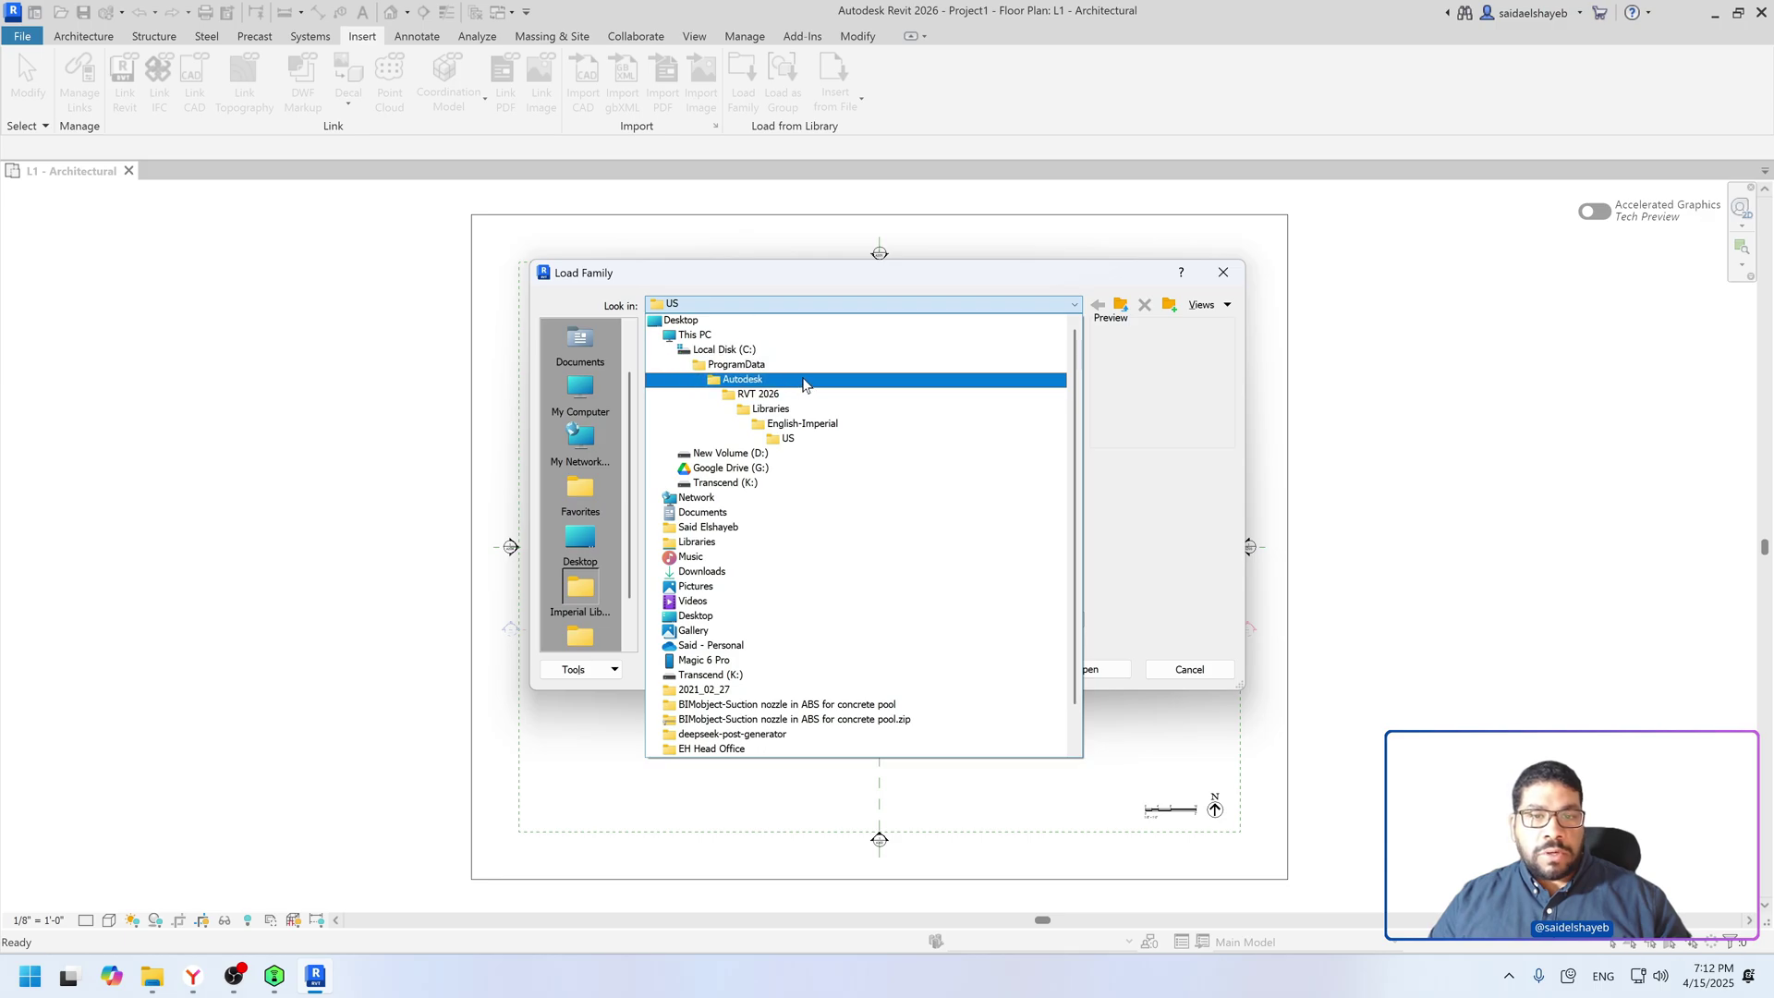
left_click(851, 440)
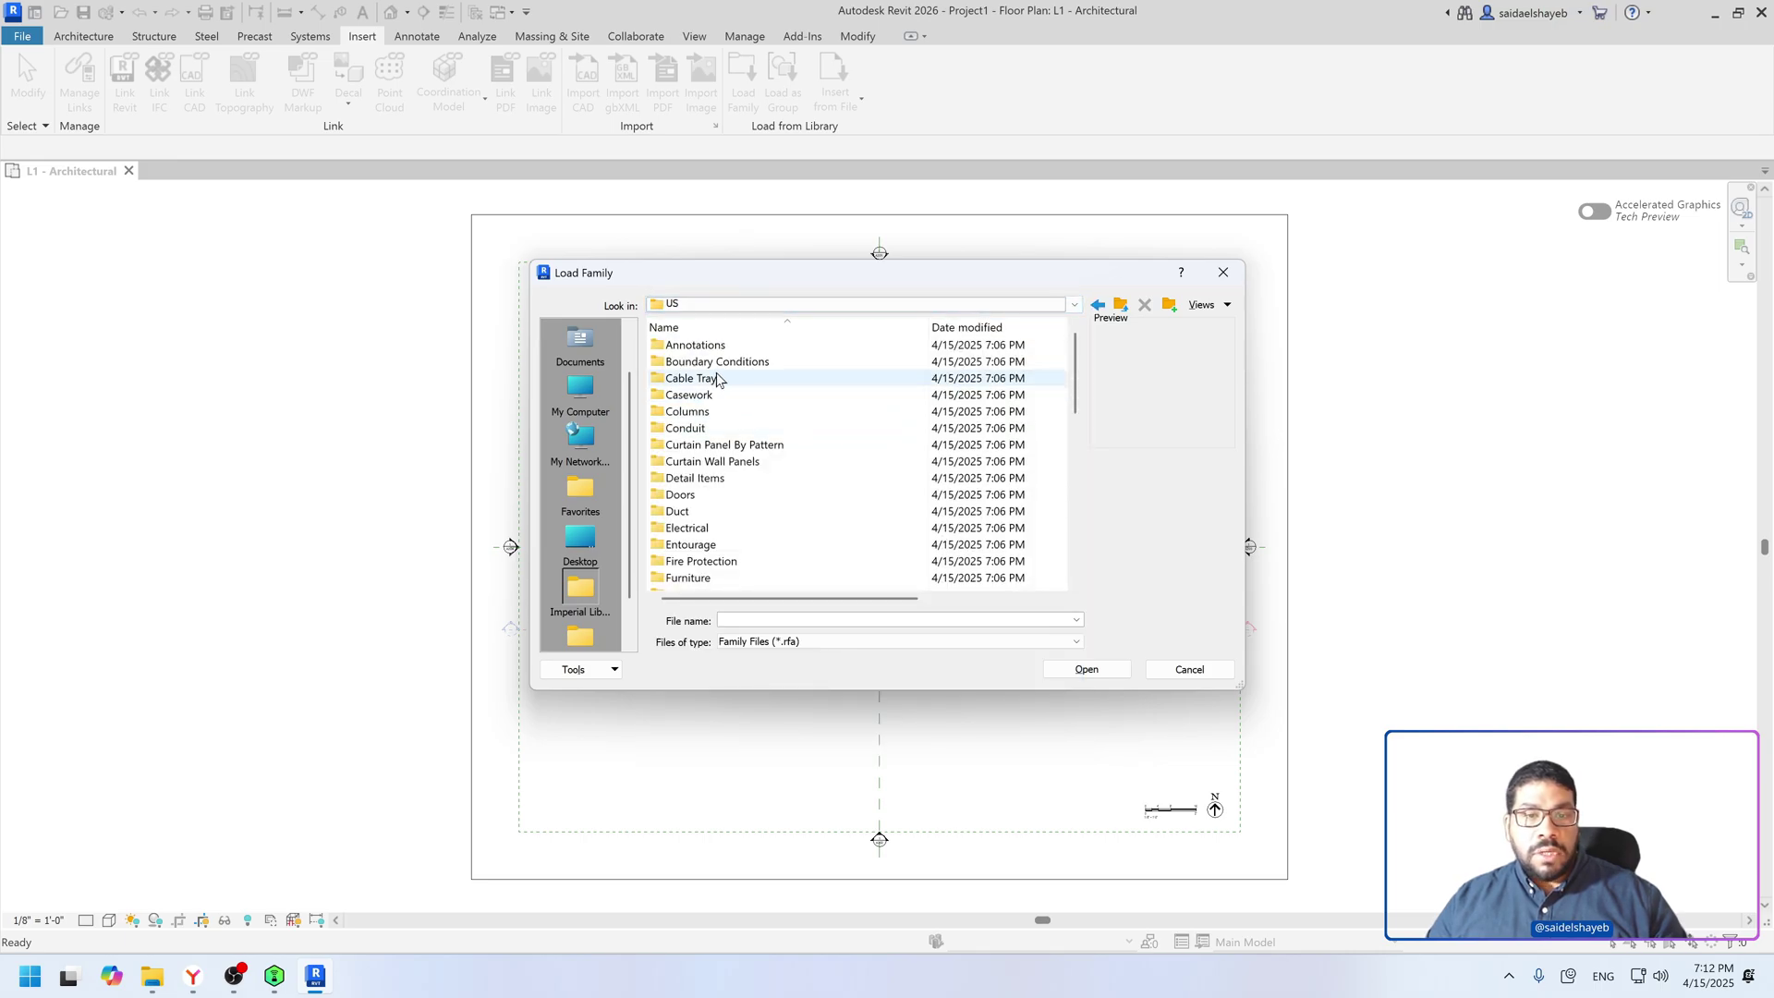
scroll(718, 383, "down", 10)
scroll(731, 434, "up", 10)
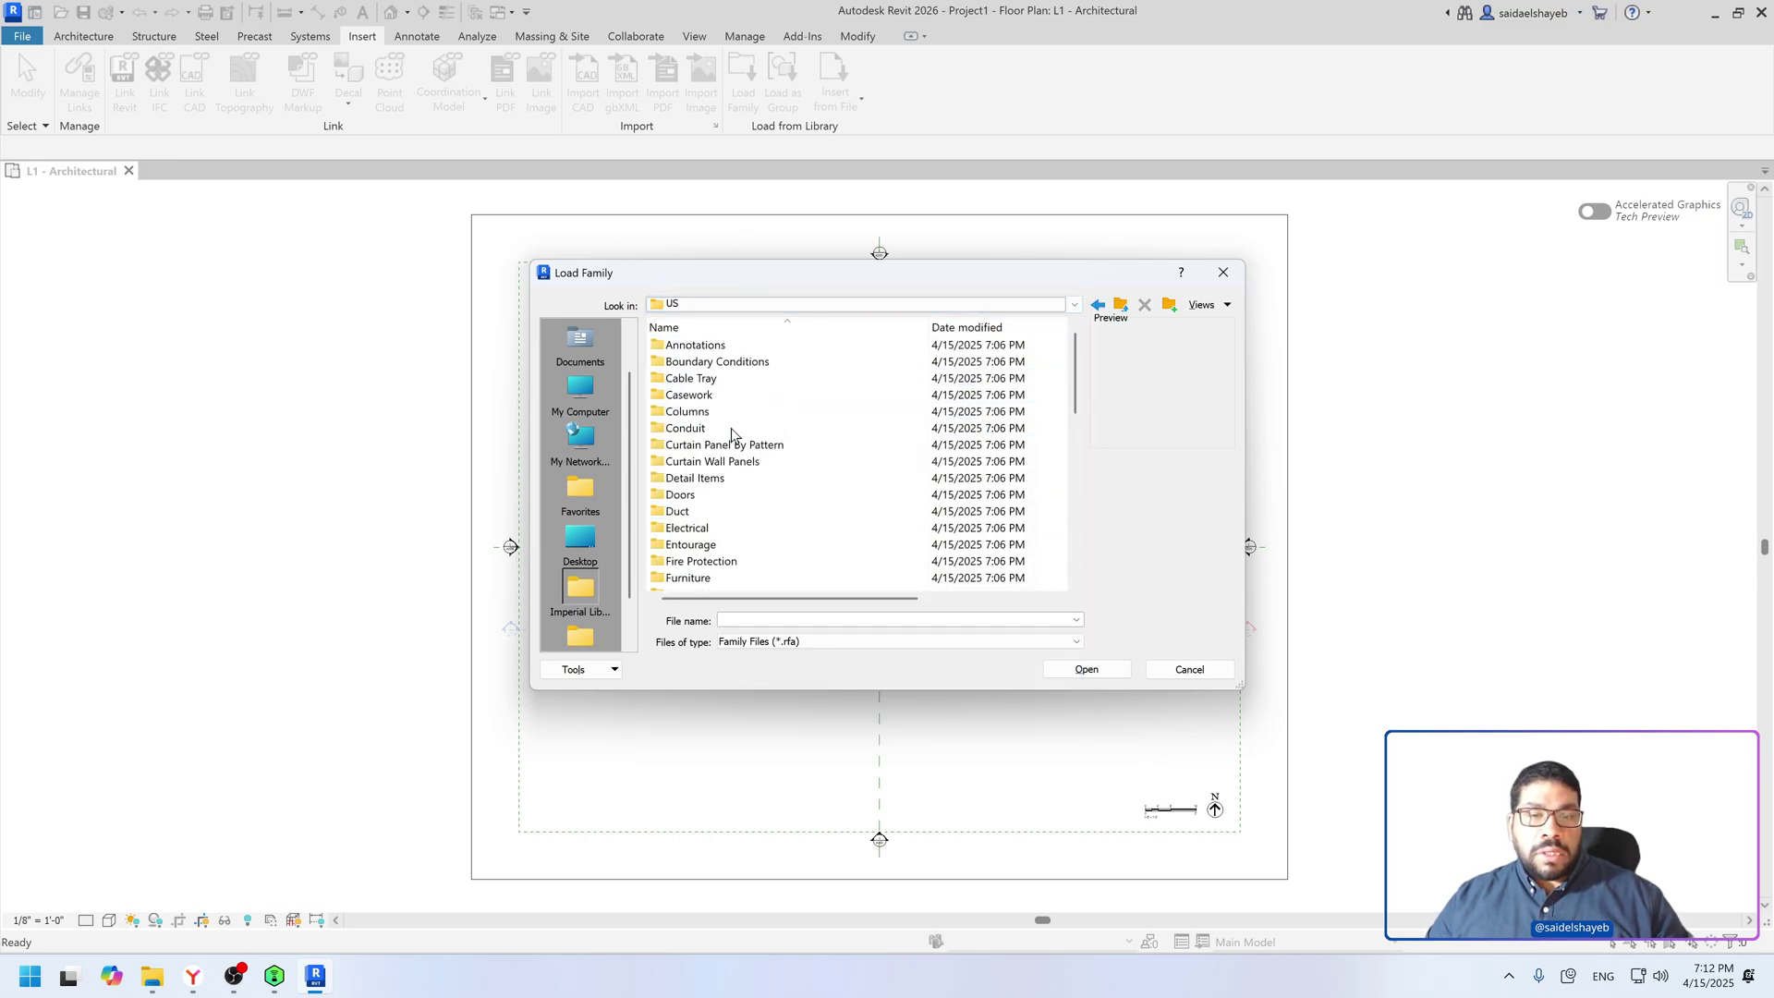
Step: Browse into the Duct category's Fittings subfolder and close the Load Family dialog without loading anything
left_click(705, 511)
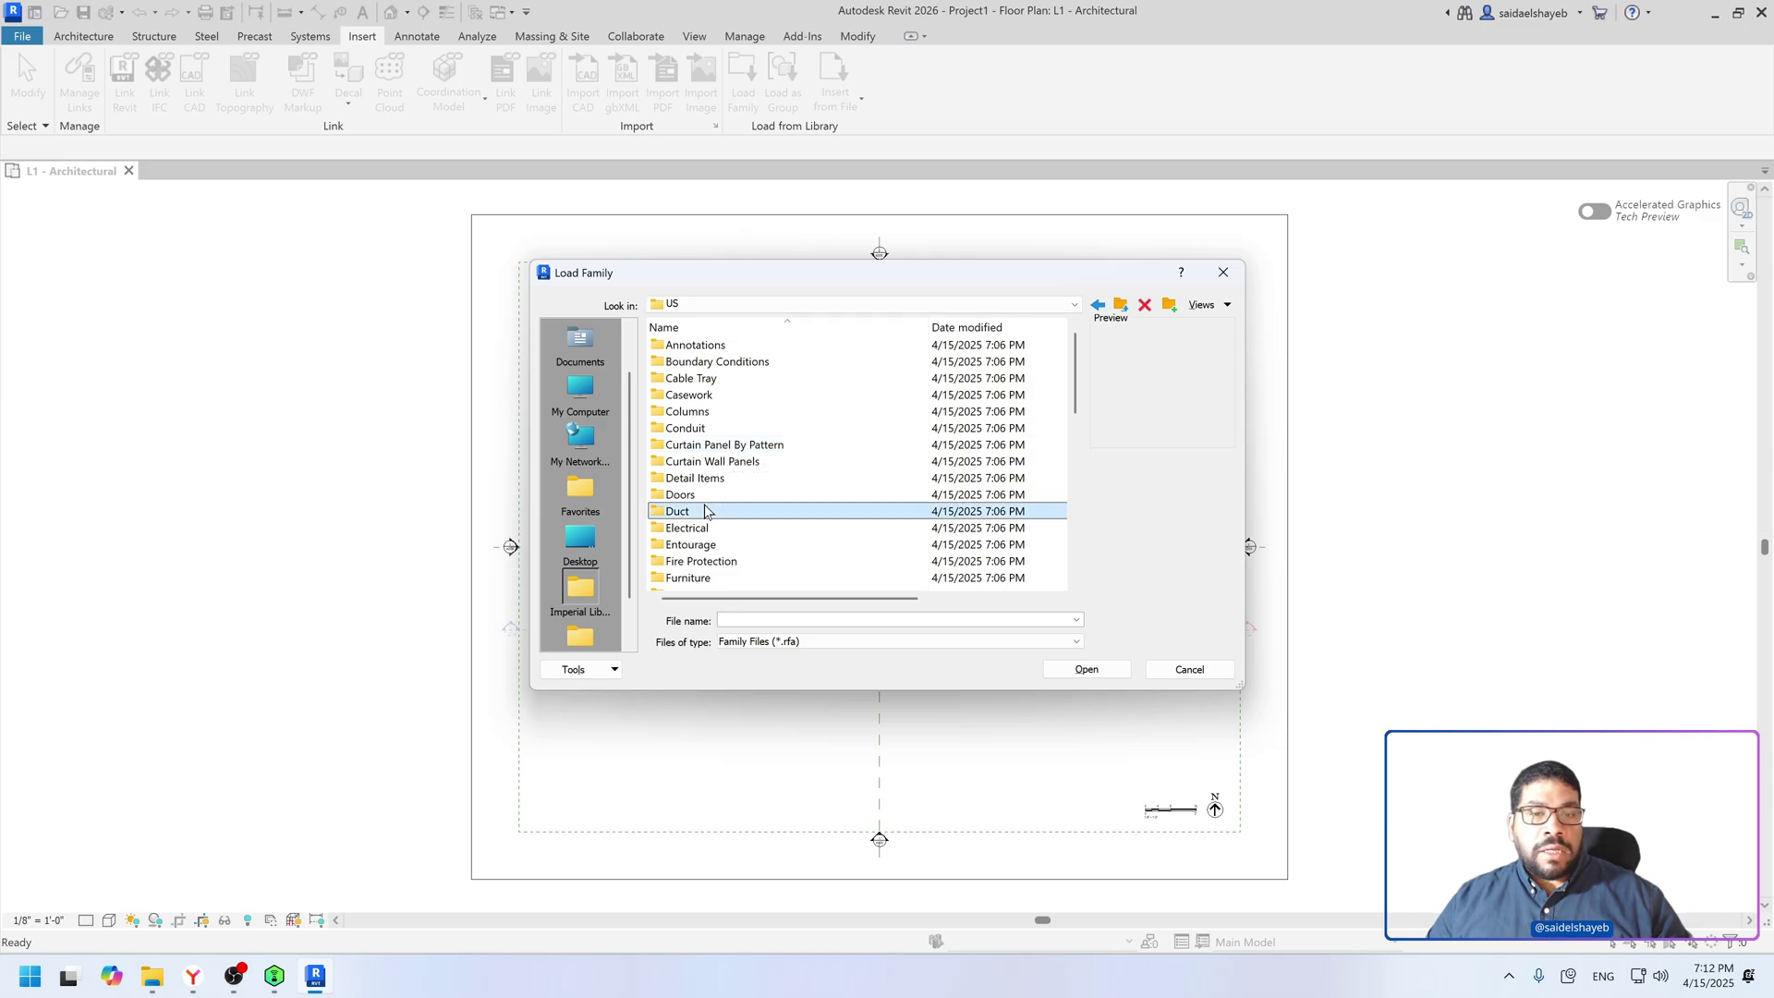
double_click(705, 511)
left_click(721, 348)
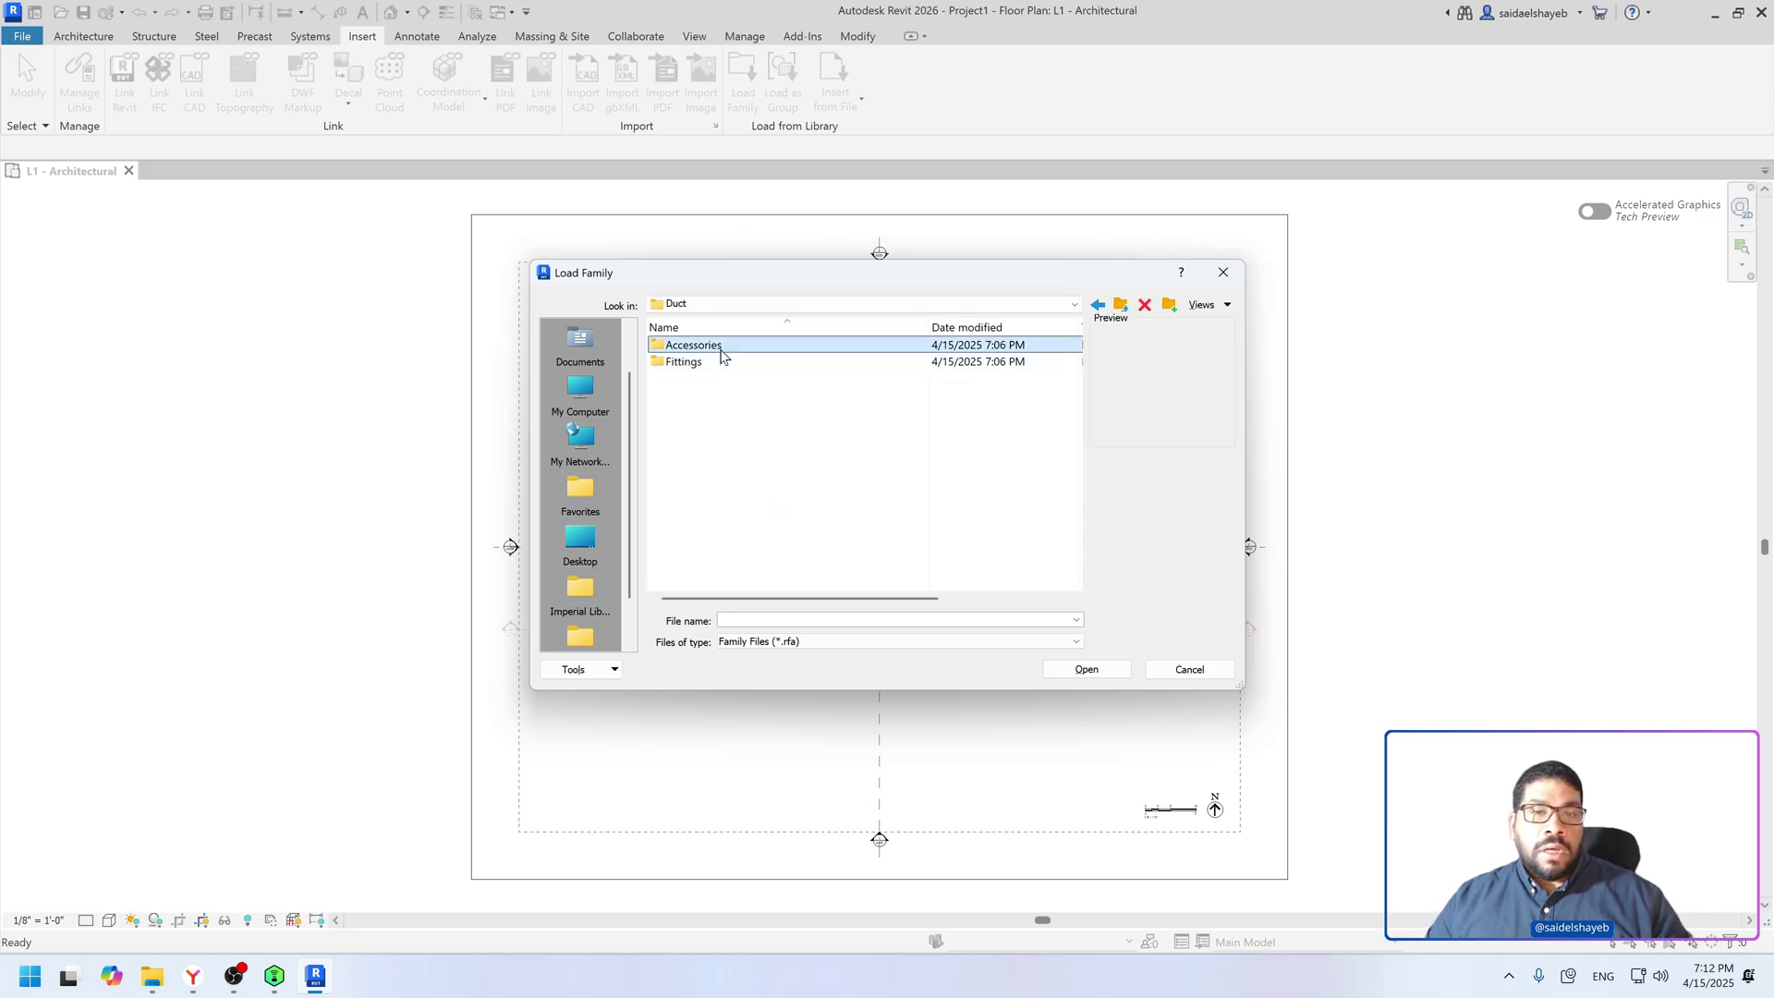
double_click(726, 363)
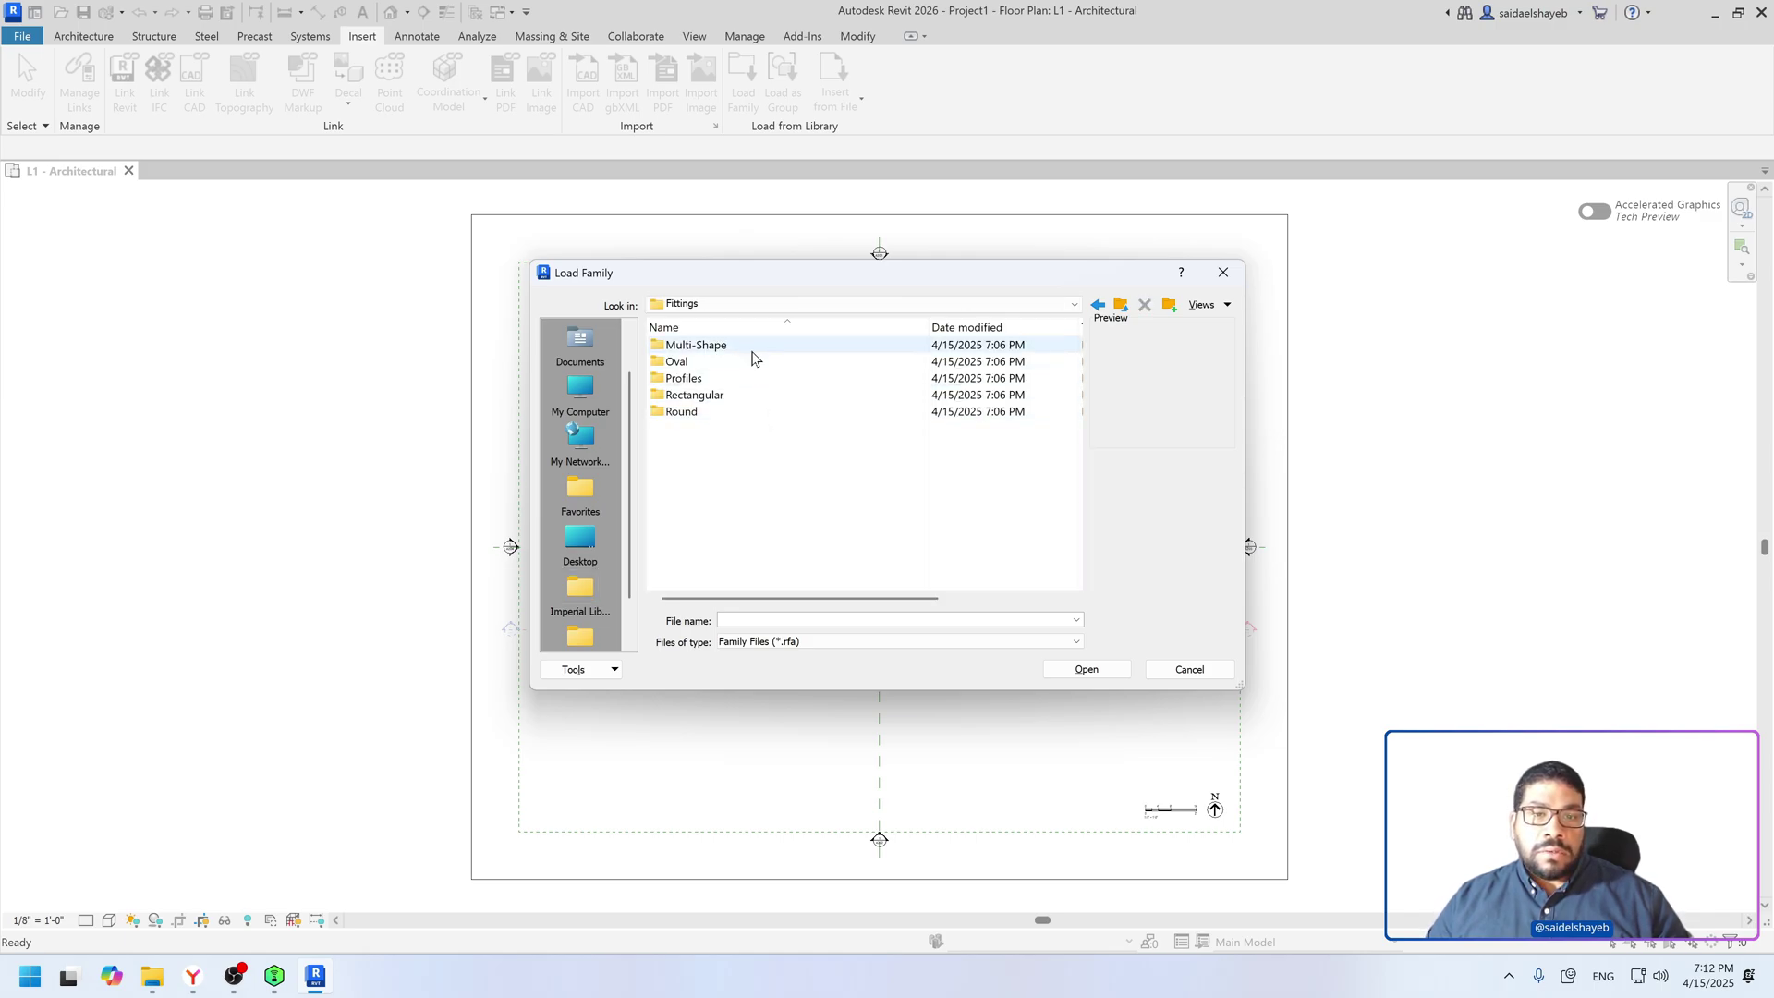
left_click(1220, 274)
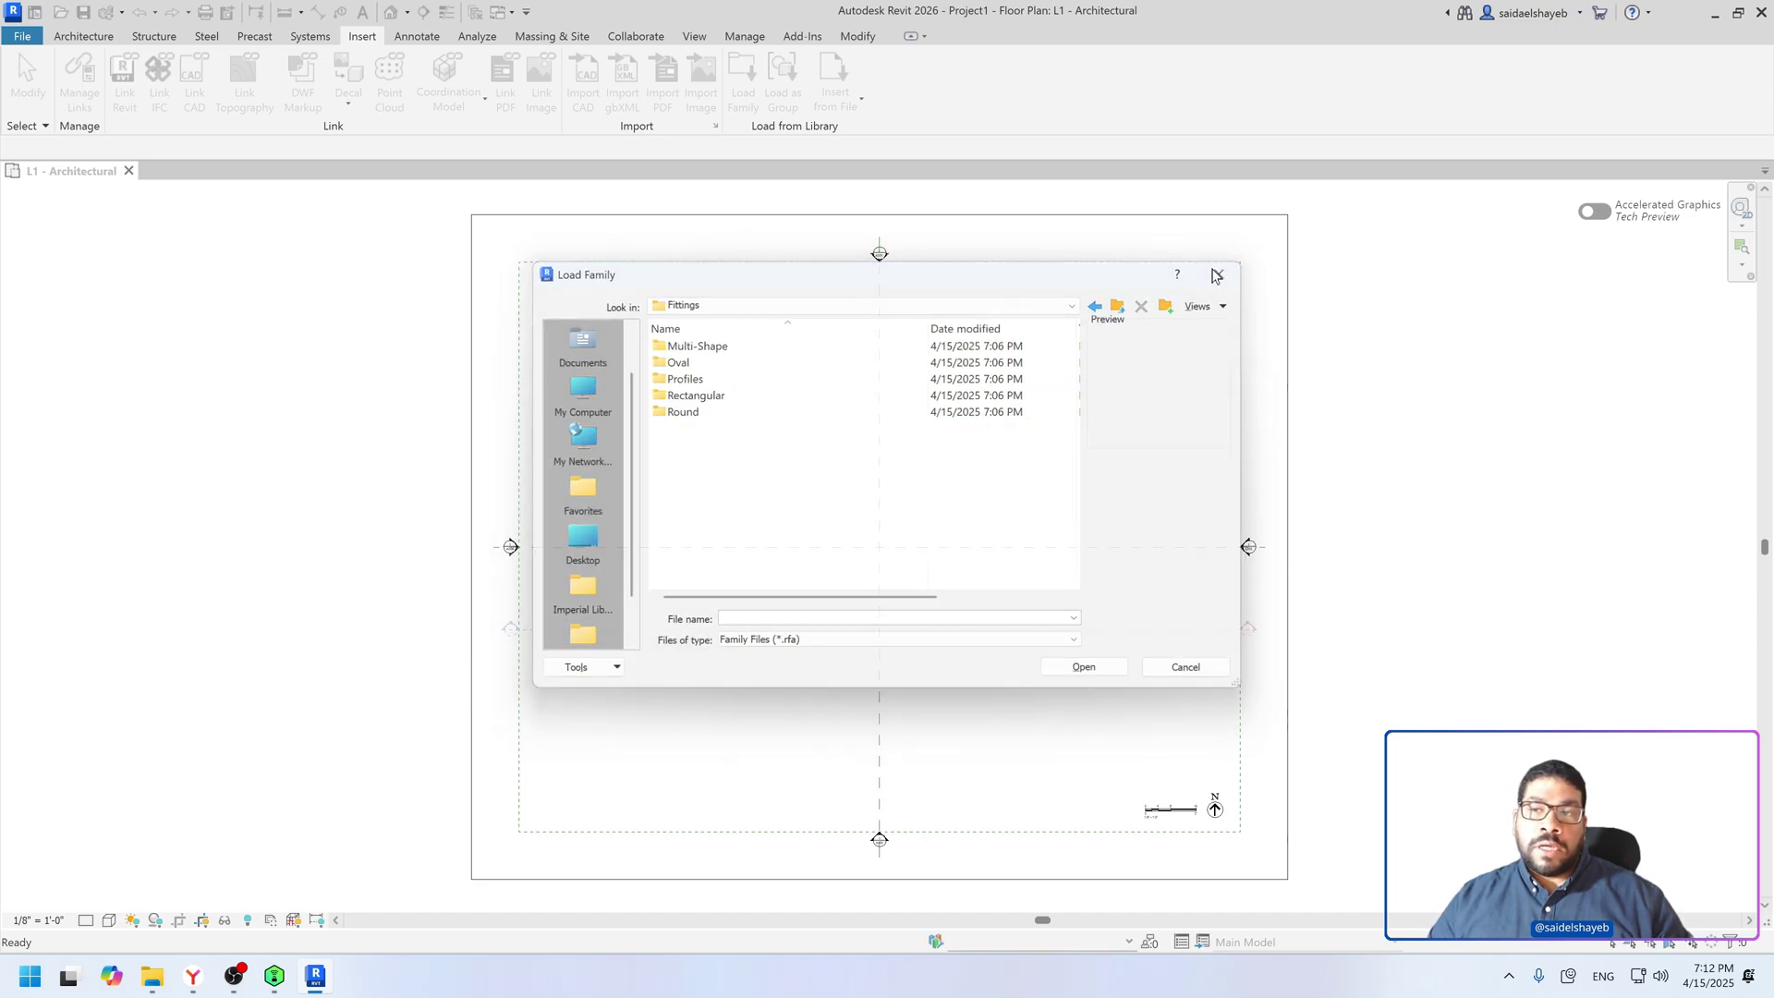